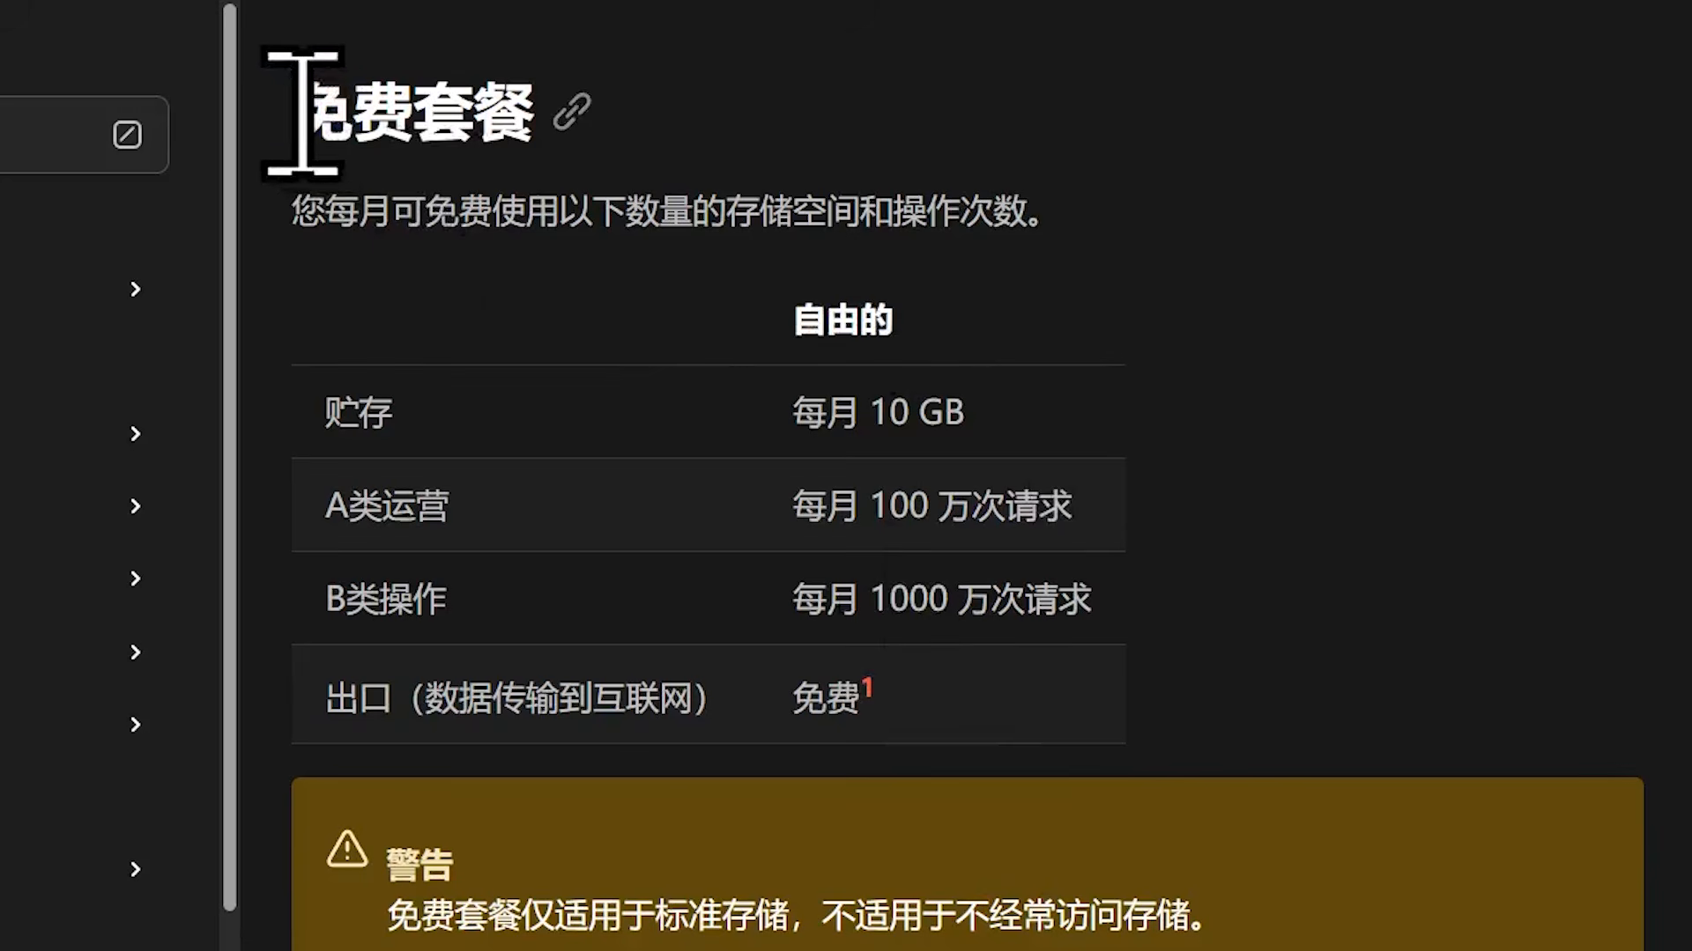
Review the free plan's monthly allowances for storage and Class A and Class B operations.
{"action": "left_click_drag", "start_coordinate": [295, 113], "coordinate": [567, 124]}
{"action": "left_click", "coordinate": [677, 163]}
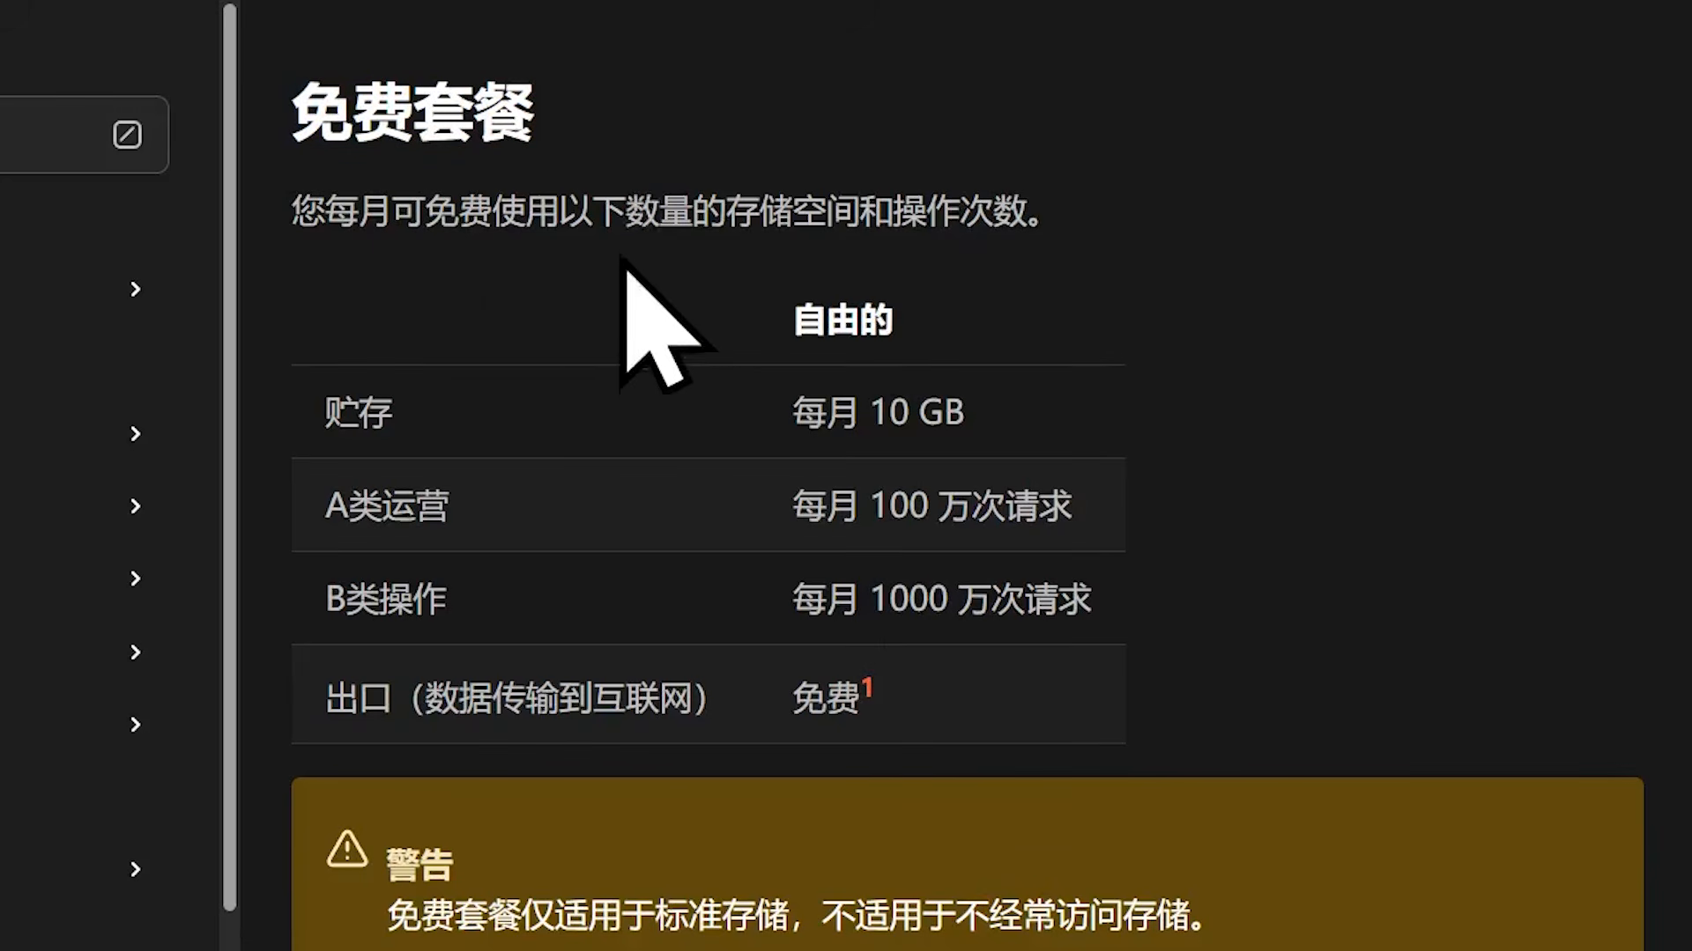
{"action": "left_click_drag", "start_coordinate": [792, 599], "coordinate": [1082, 603]}
{"action": "left_click_drag", "start_coordinate": [1053, 456], "coordinate": [653, 409]}
{"action": "left_click", "coordinate": [626, 421]}
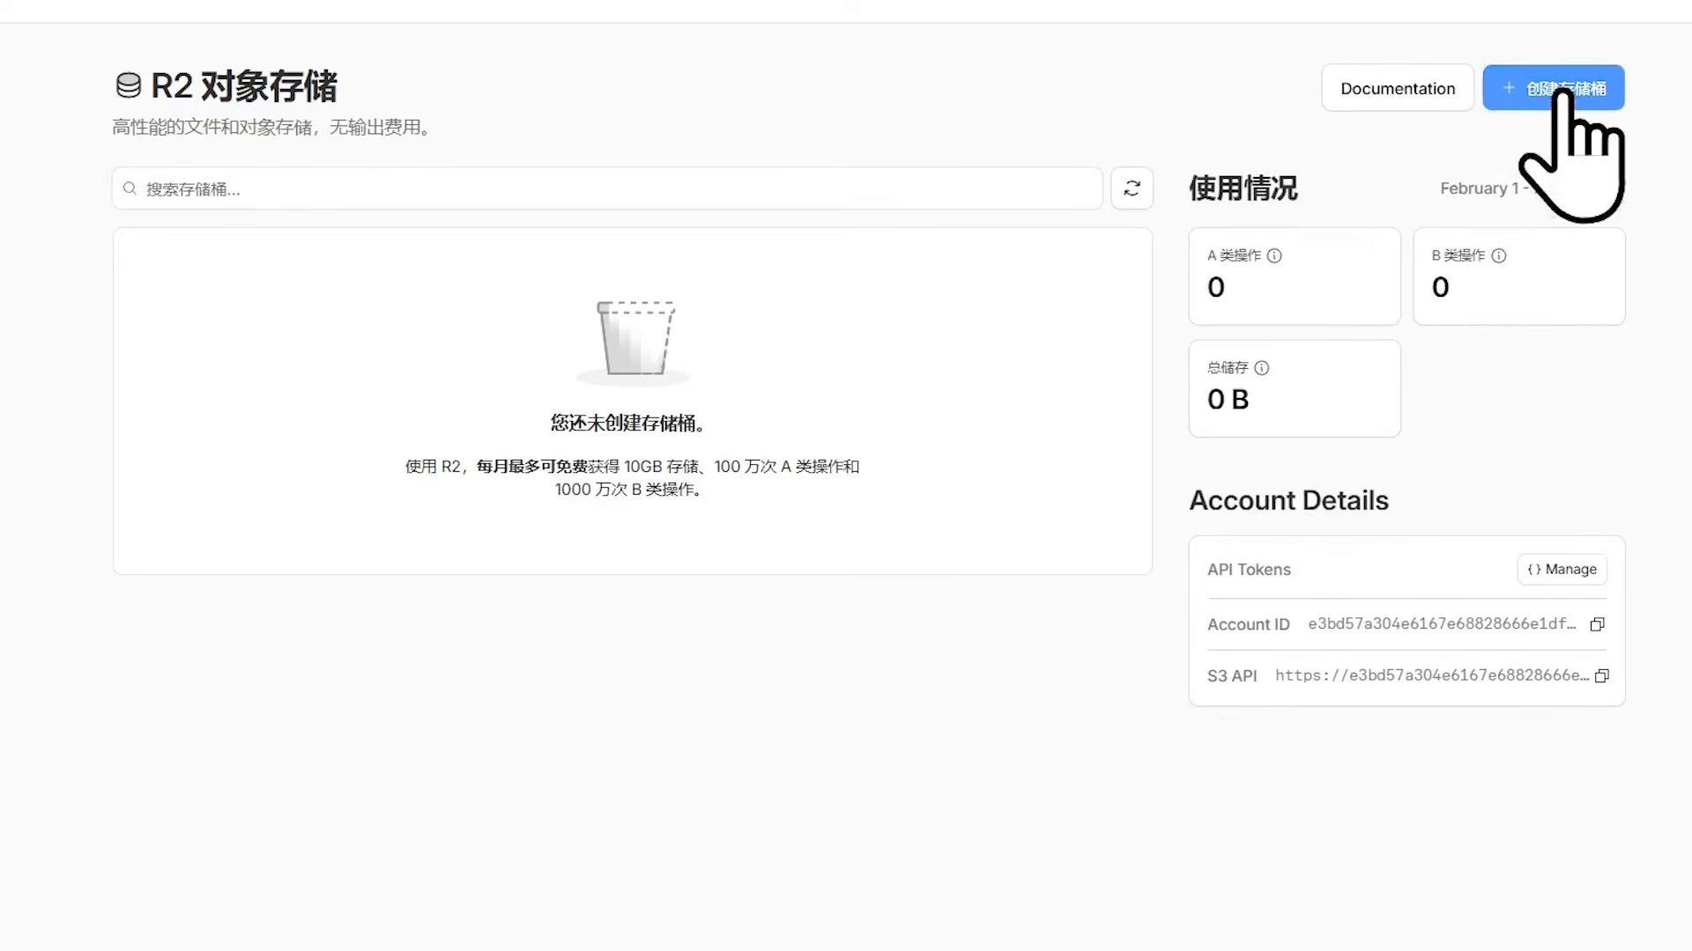
Create an R2 bucket named ai-image-repo with automatic location and the standard storage class.
{"action": "left_click", "coordinate": [1561, 90]}
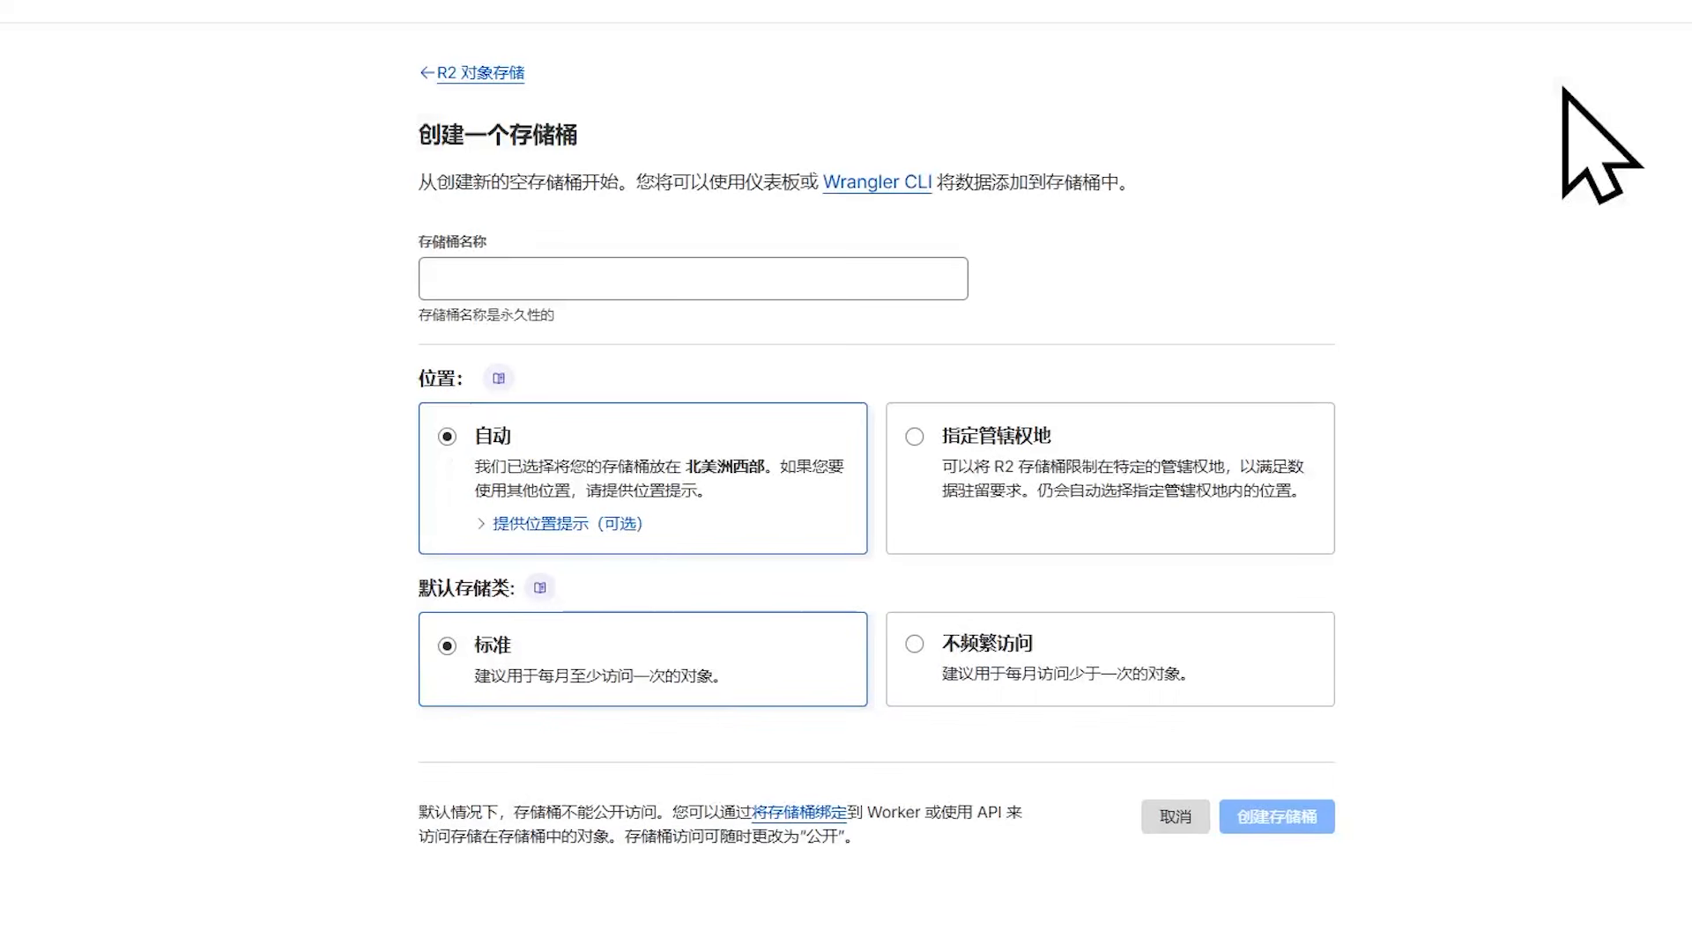
{"action": "left_click", "coordinate": [718, 279]}
{"action": "type", "text": "ai-image-repo"}
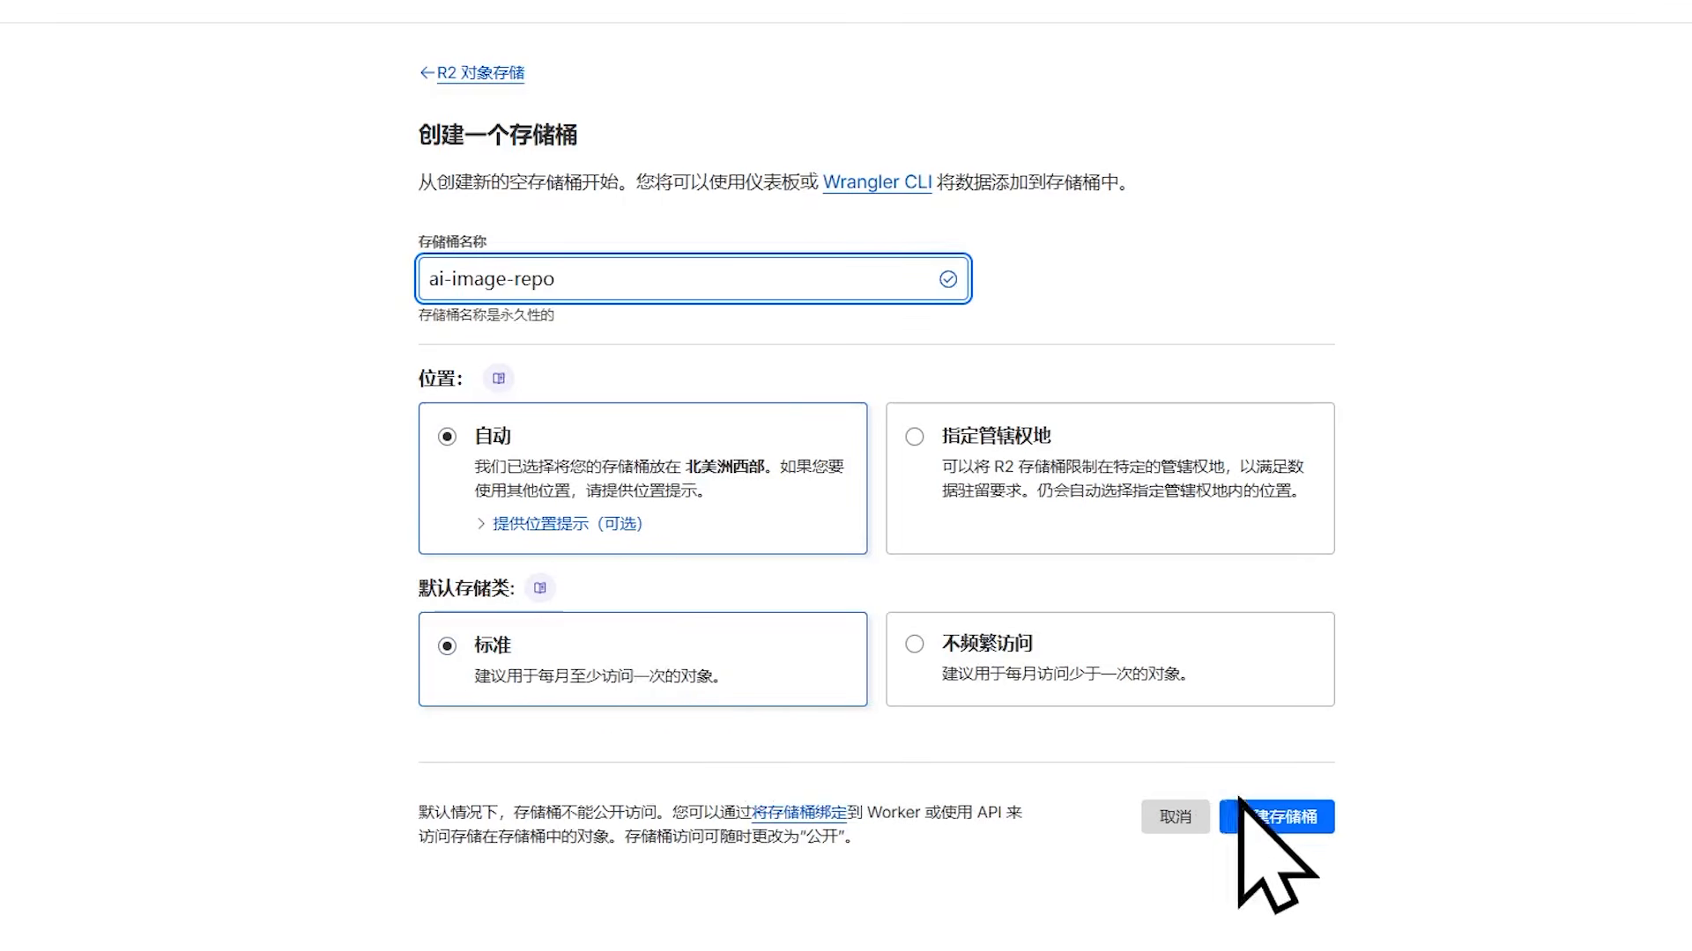
{"action": "left_click", "coordinate": [1276, 816]}
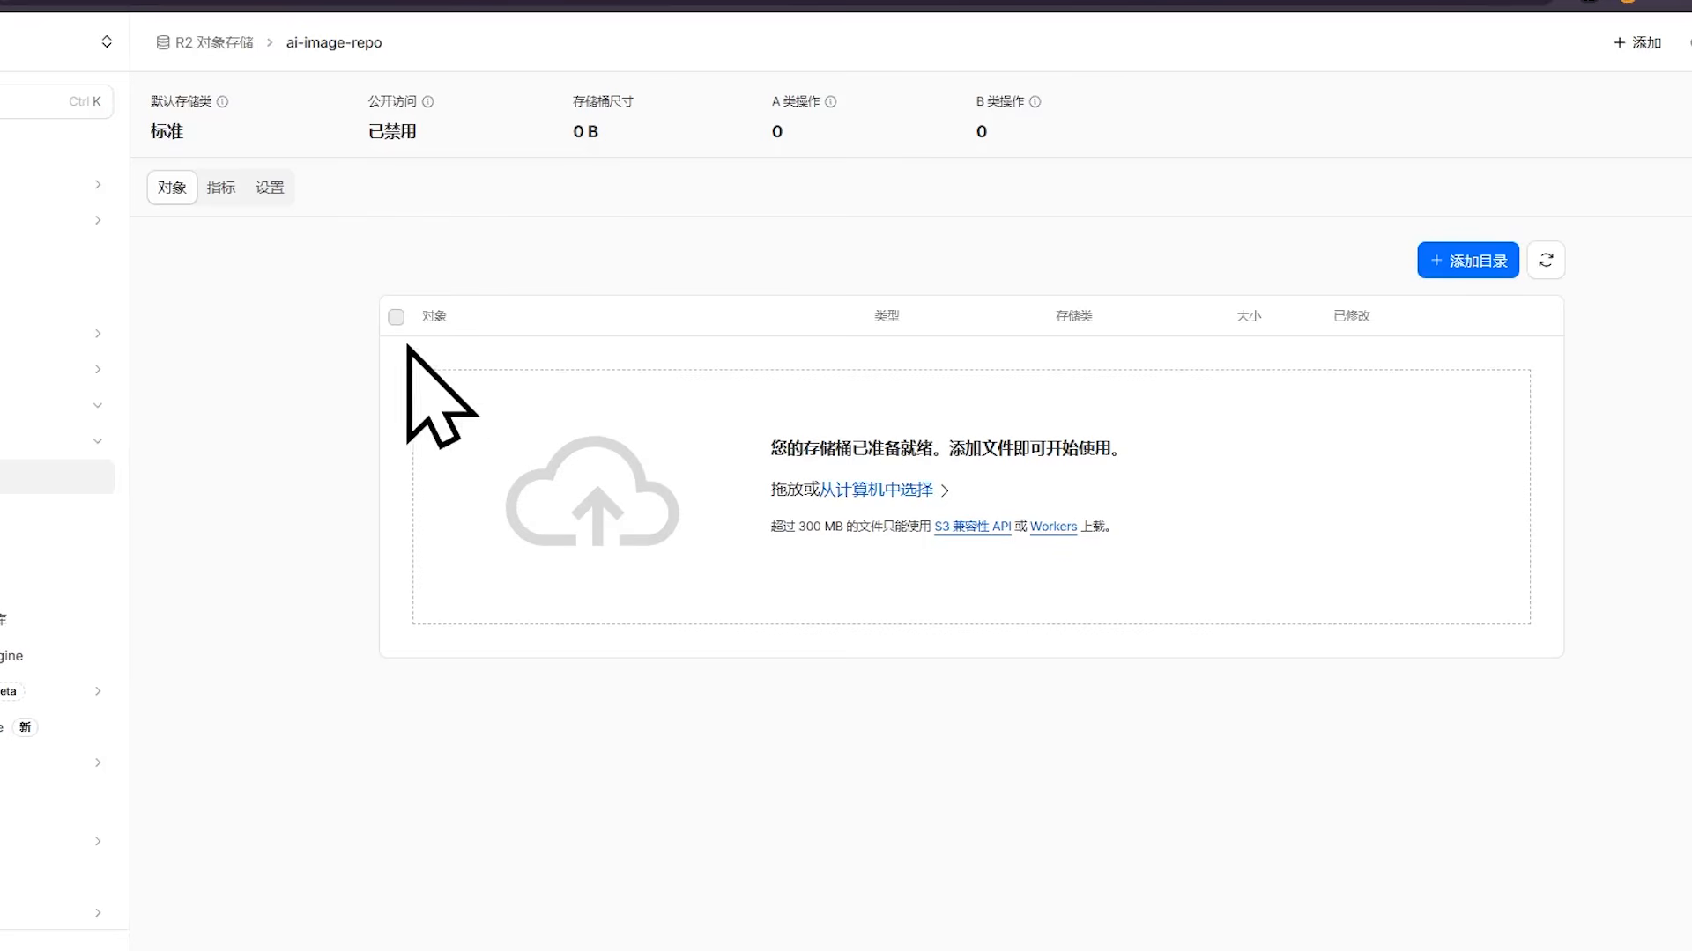
Enable the public development URL for the ai-image-repo bucket, confirming with "allow", and copy the URL.
{"action": "left_click", "coordinate": [269, 189]}
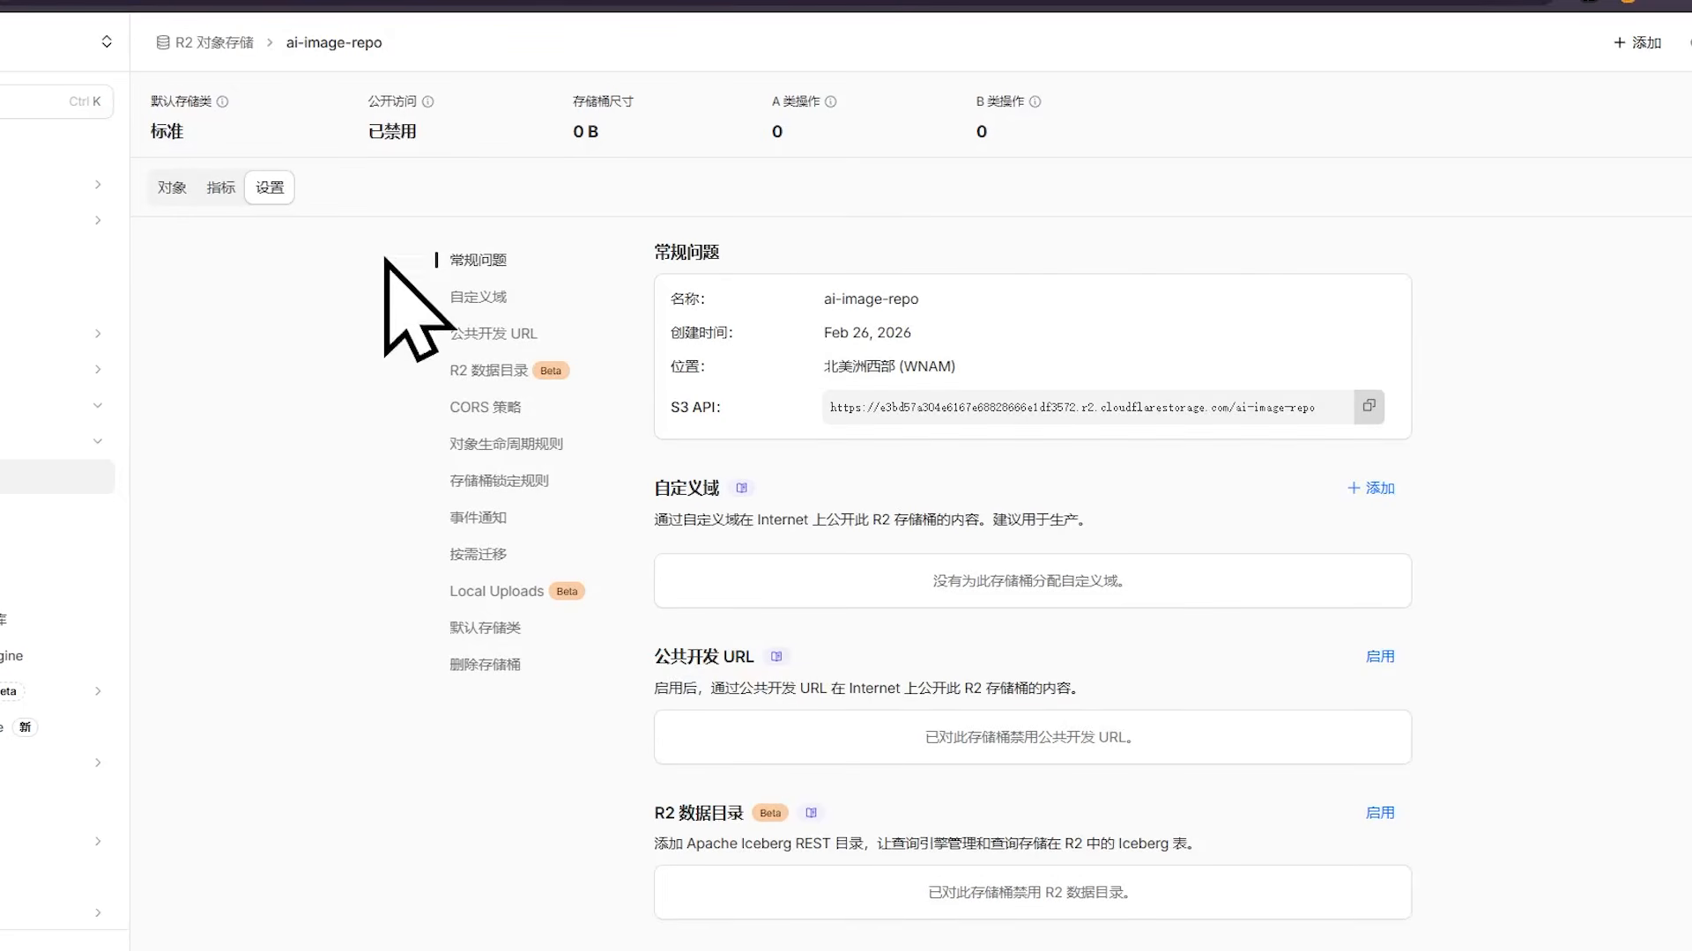
{"action": "left_click", "coordinate": [532, 336]}
{"action": "left_click", "coordinate": [1382, 501]}
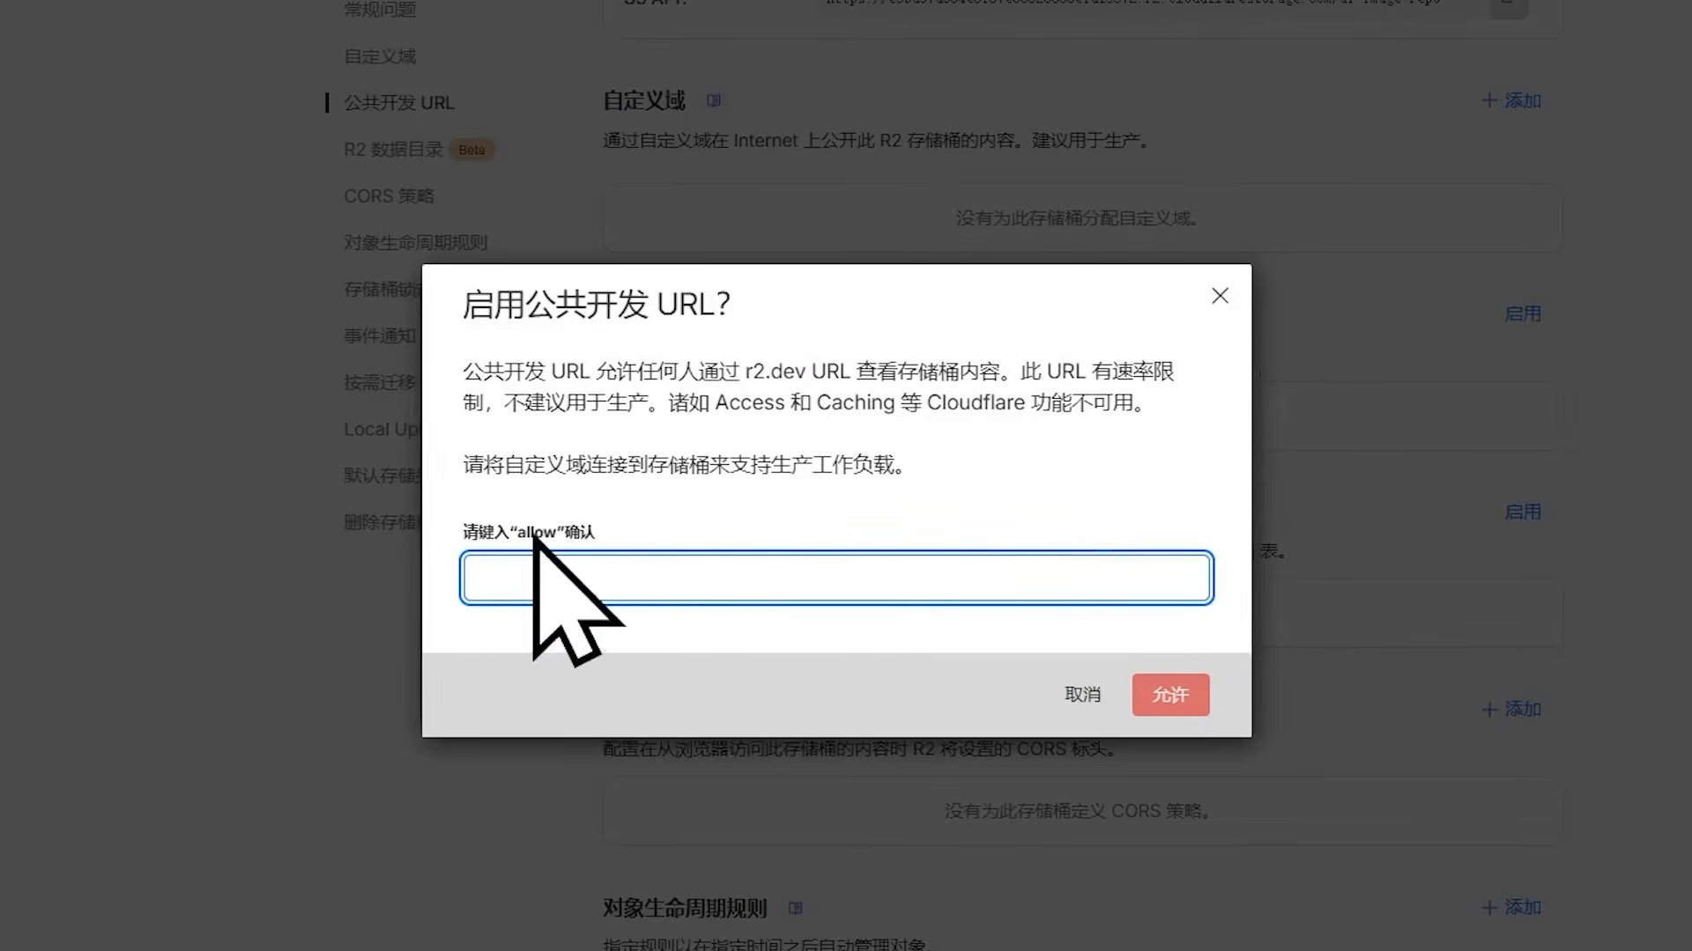
{"action": "type", "text": "allow"}
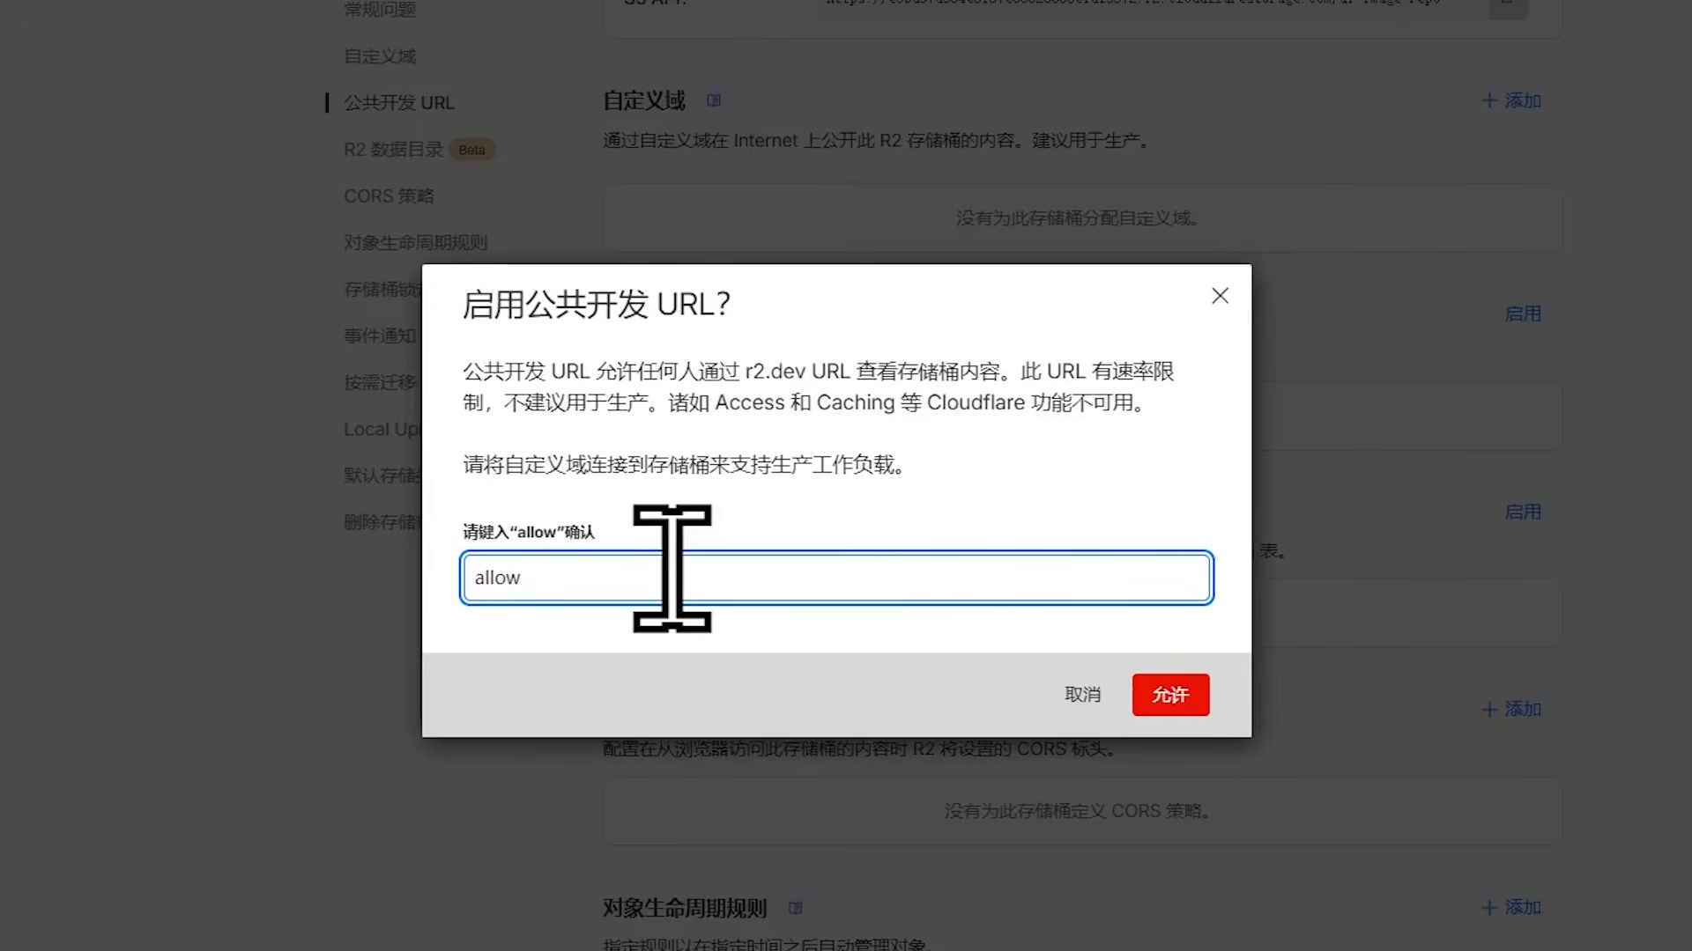
{"action": "left_click", "coordinate": [1177, 693]}
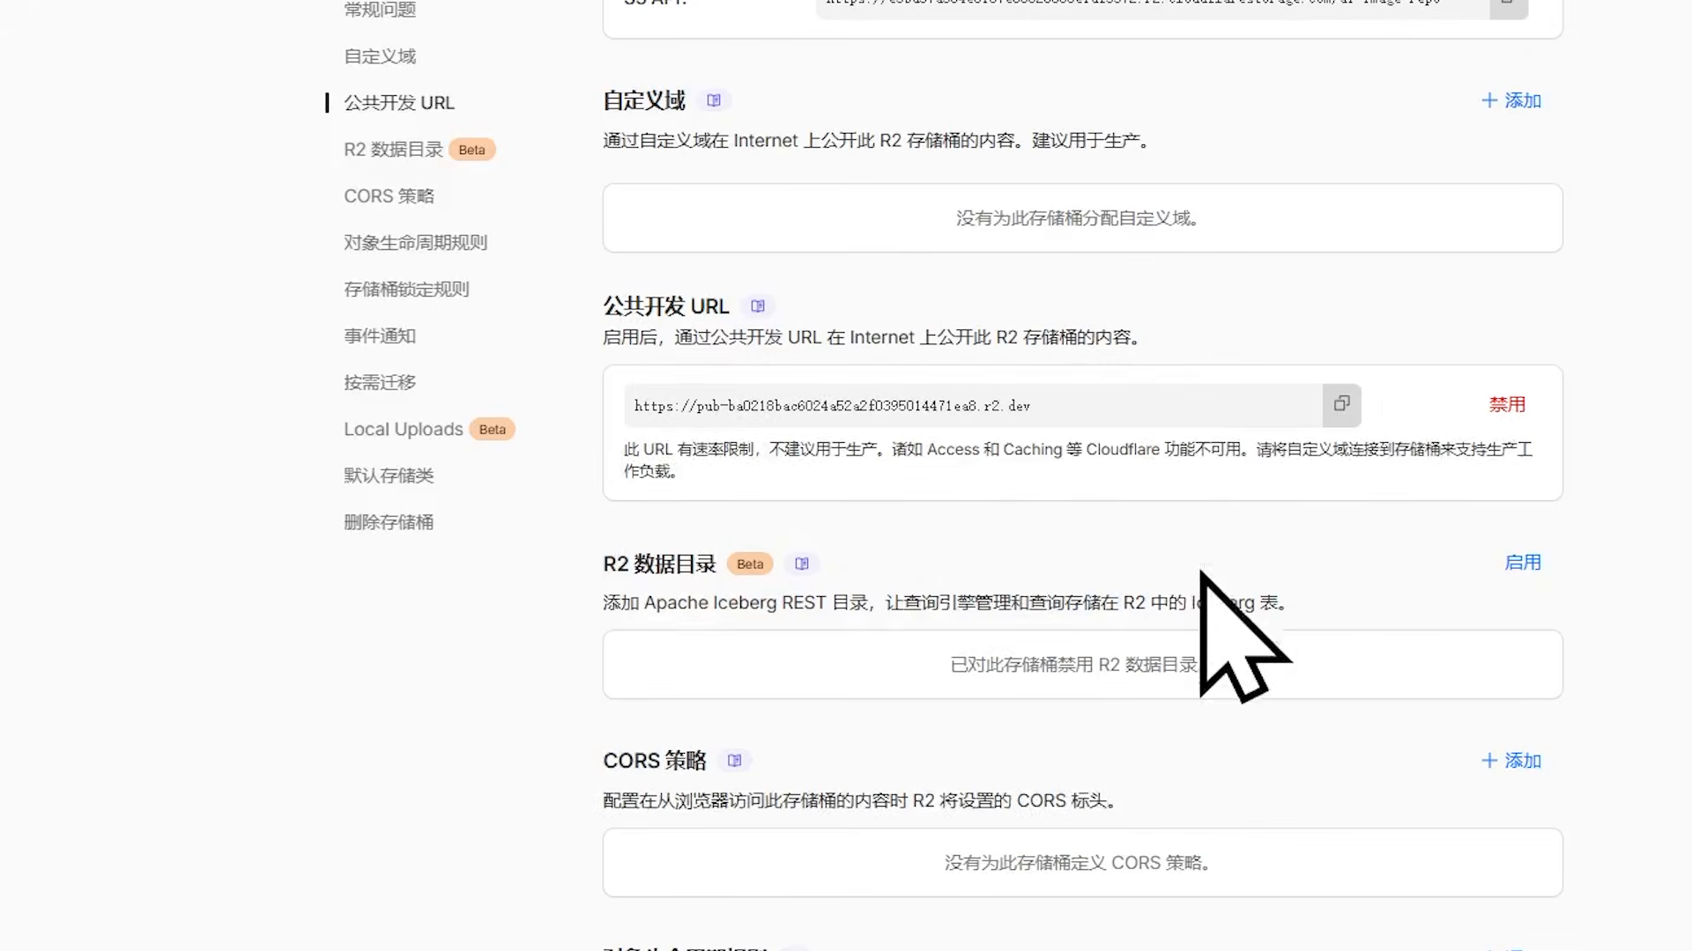
{"action": "left_click", "coordinate": [1340, 405]}
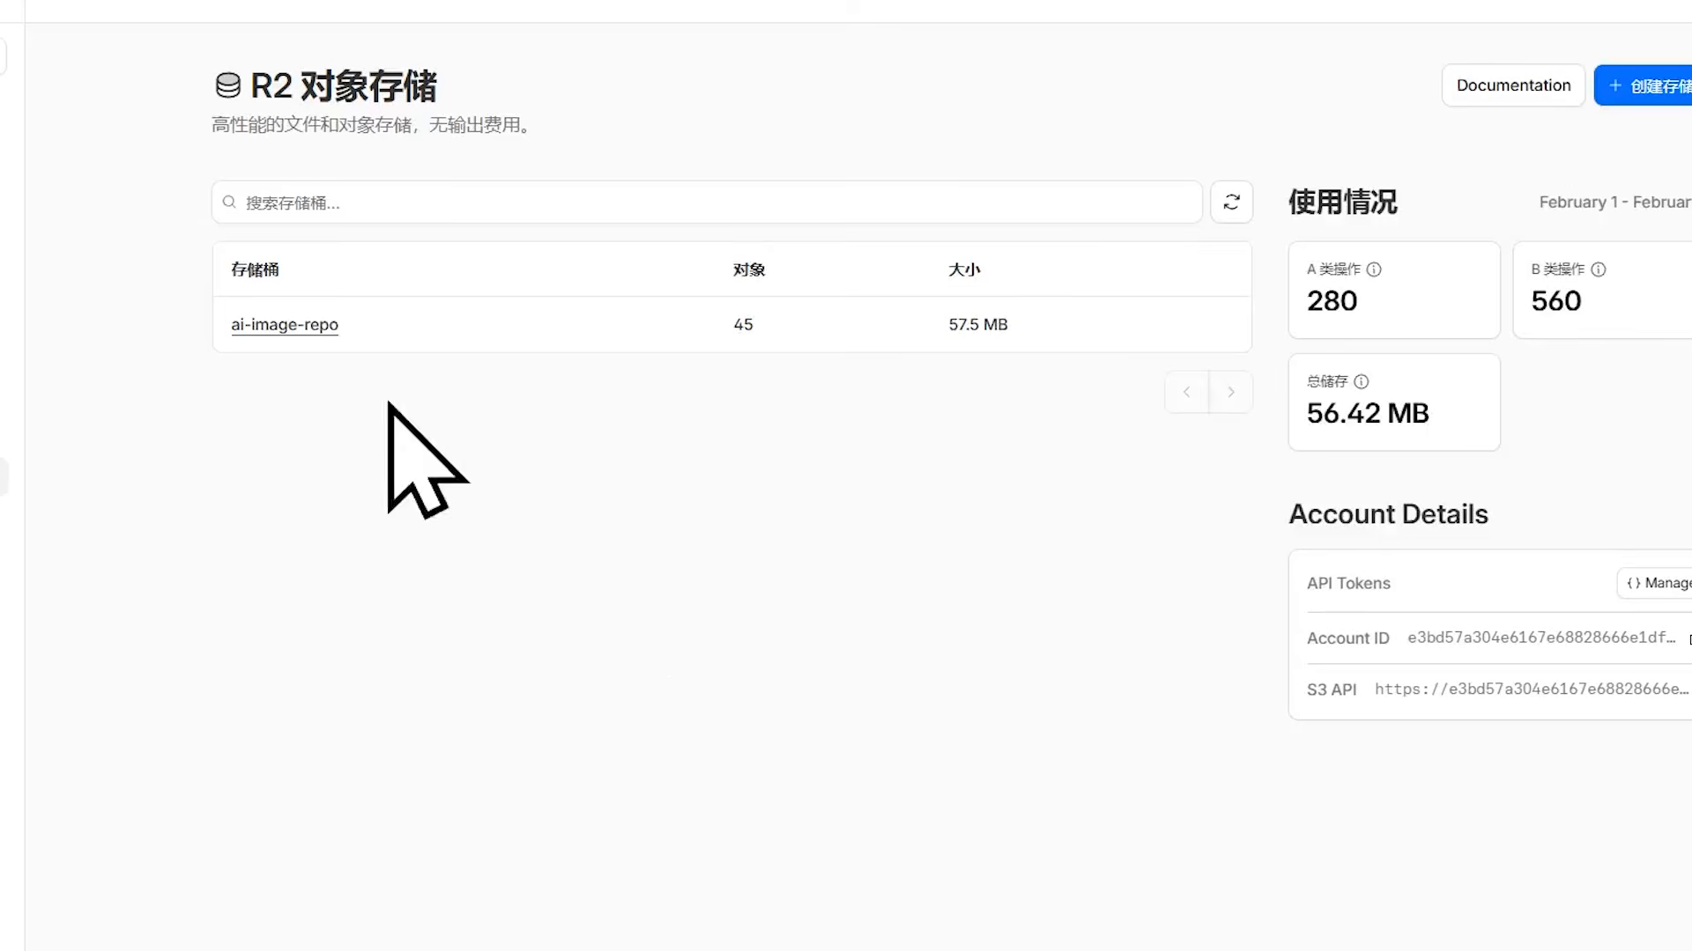
Open the ai-image-repo bucket and look through its stored objects and metrics.
{"action": "left_click", "coordinate": [272, 325]}
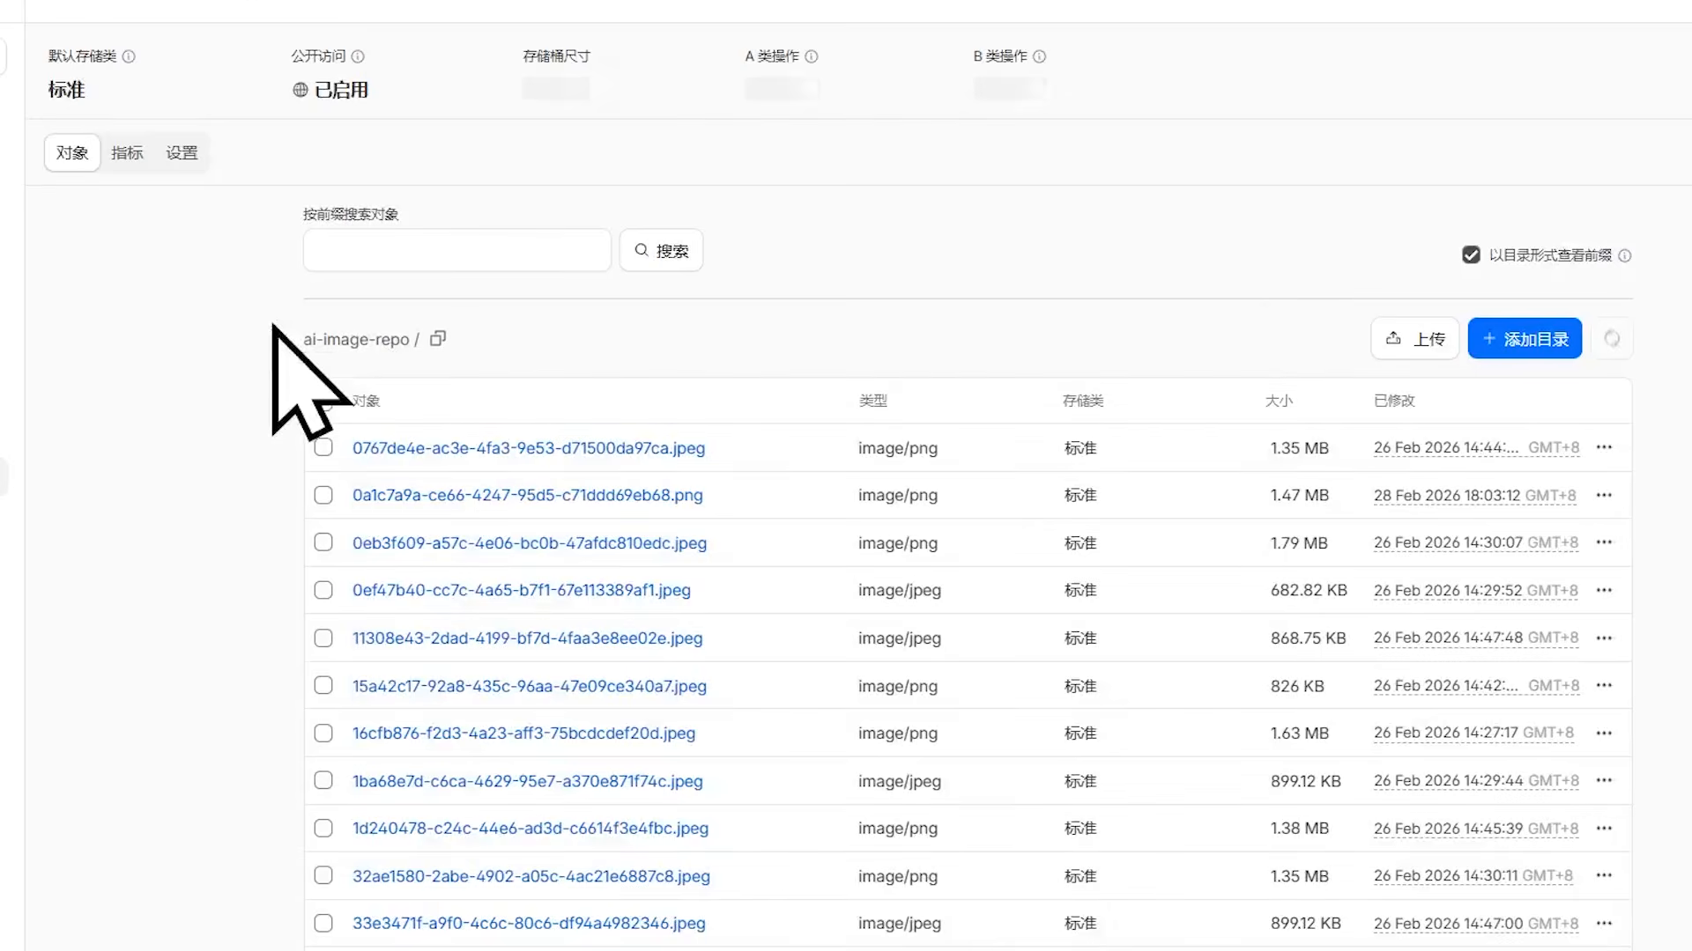
{"action": "left_click", "coordinate": [132, 155]}
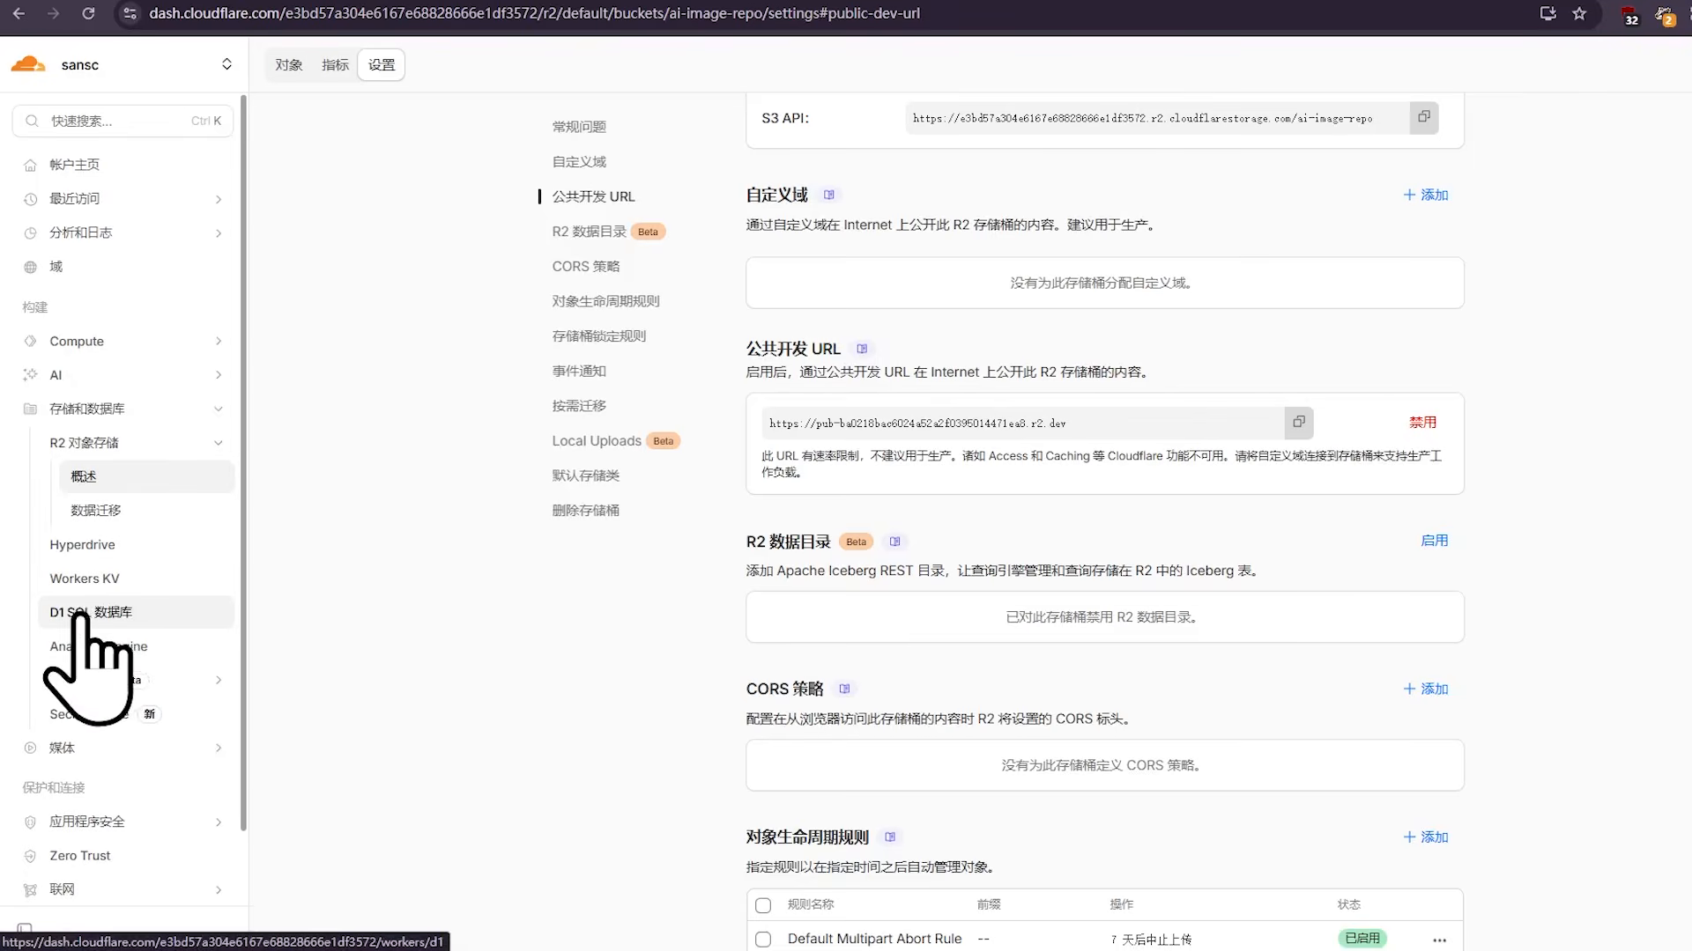
Create a D1 SQL database named image_tags_db with the automatic data location.
{"action": "left_click", "coordinate": [156, 612]}
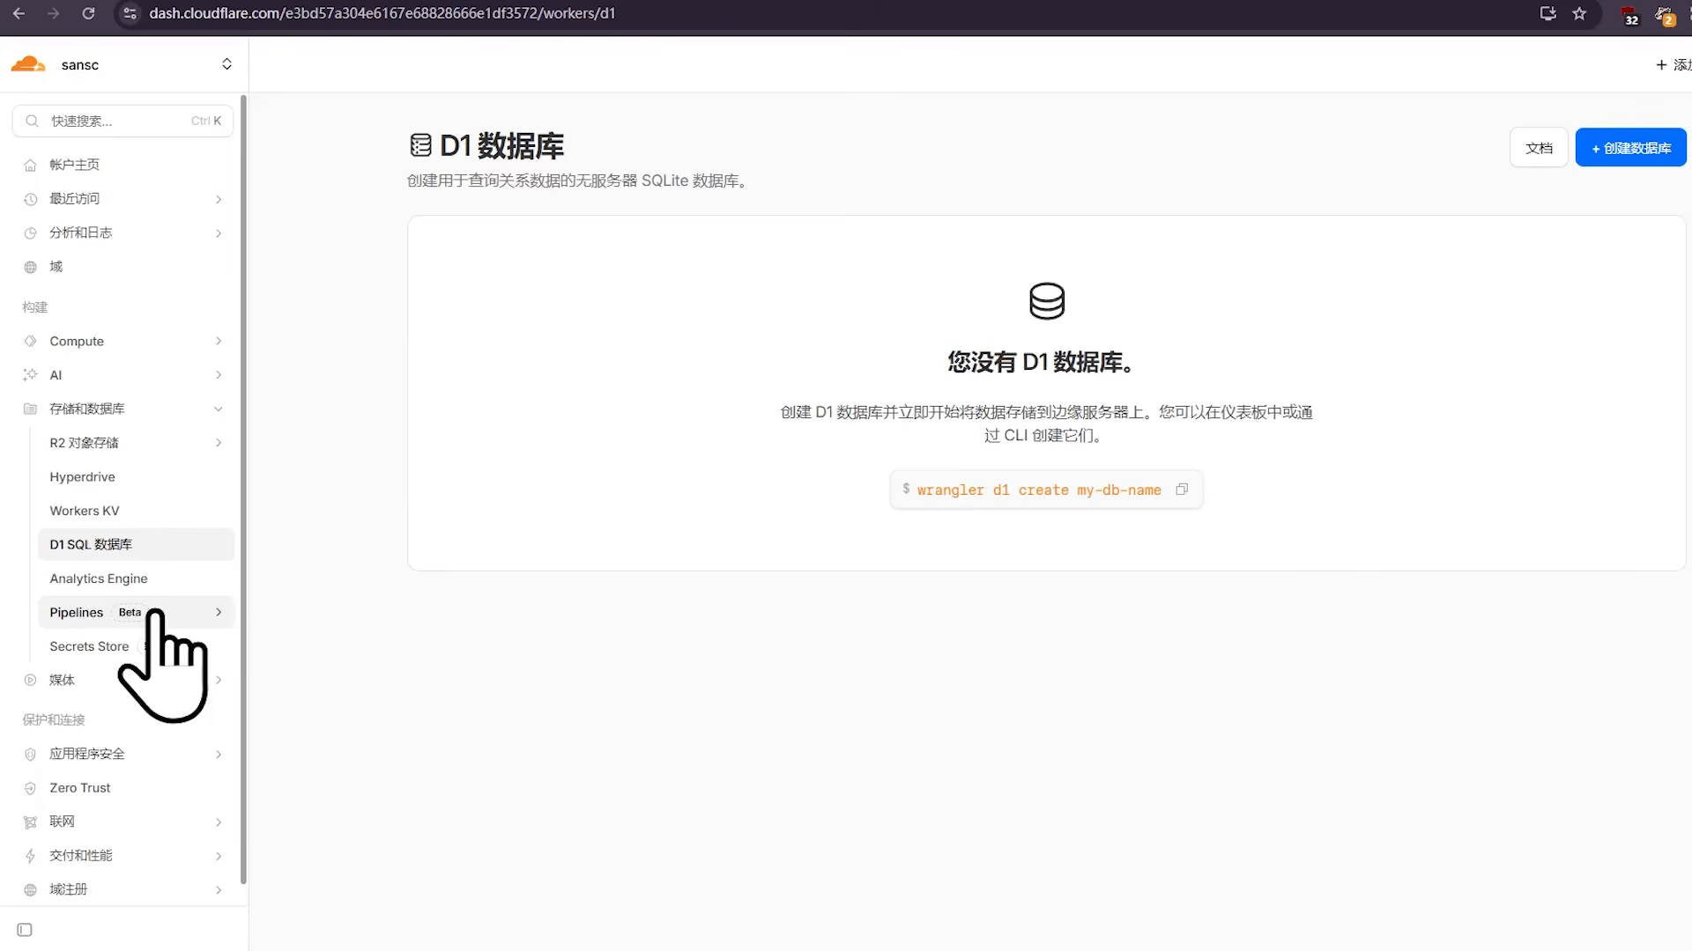
{"action": "left_click", "coordinate": [1618, 150]}
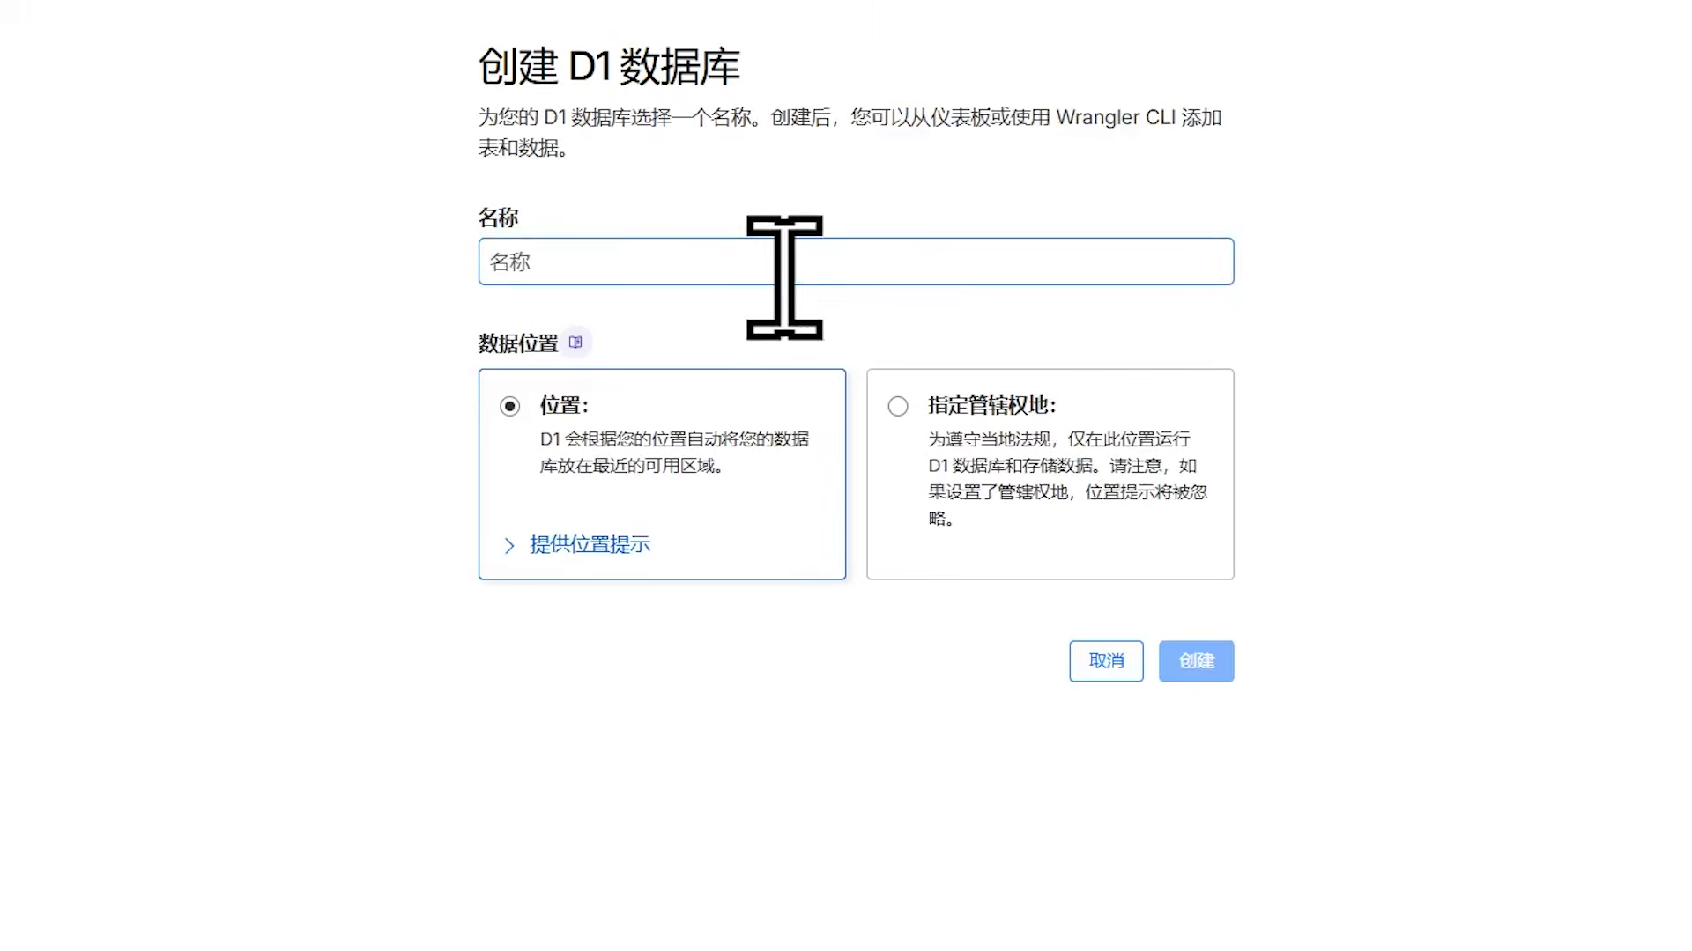
{"action": "type", "text": "image_tags_db"}
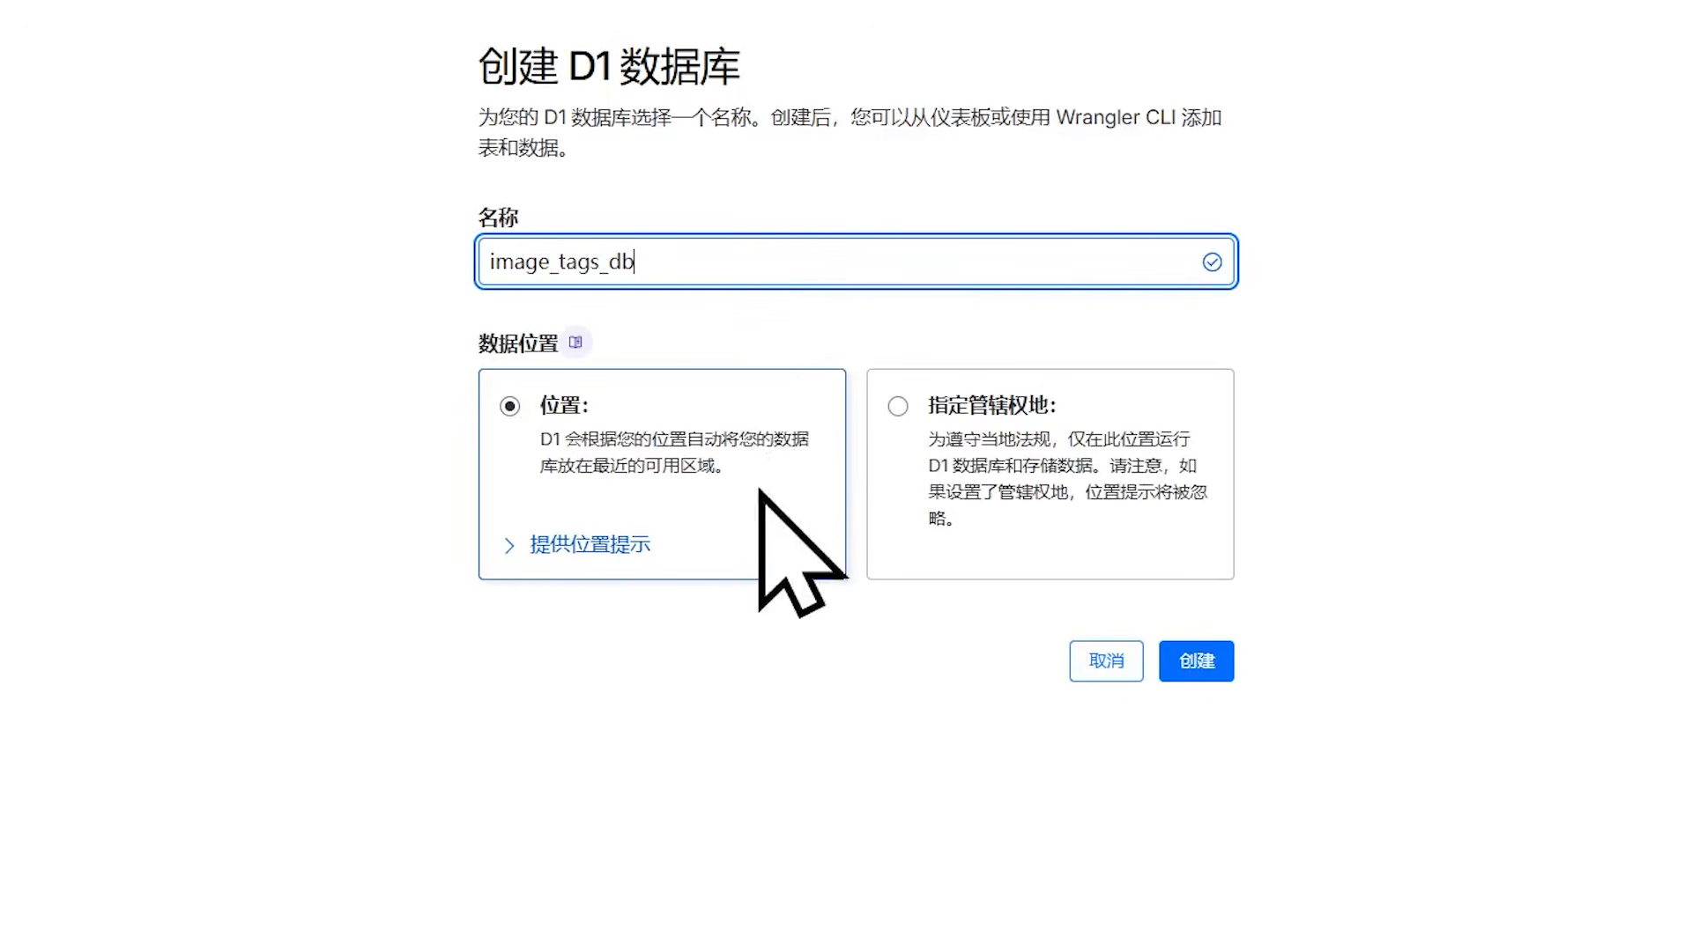
{"action": "left_click", "coordinate": [1196, 660]}
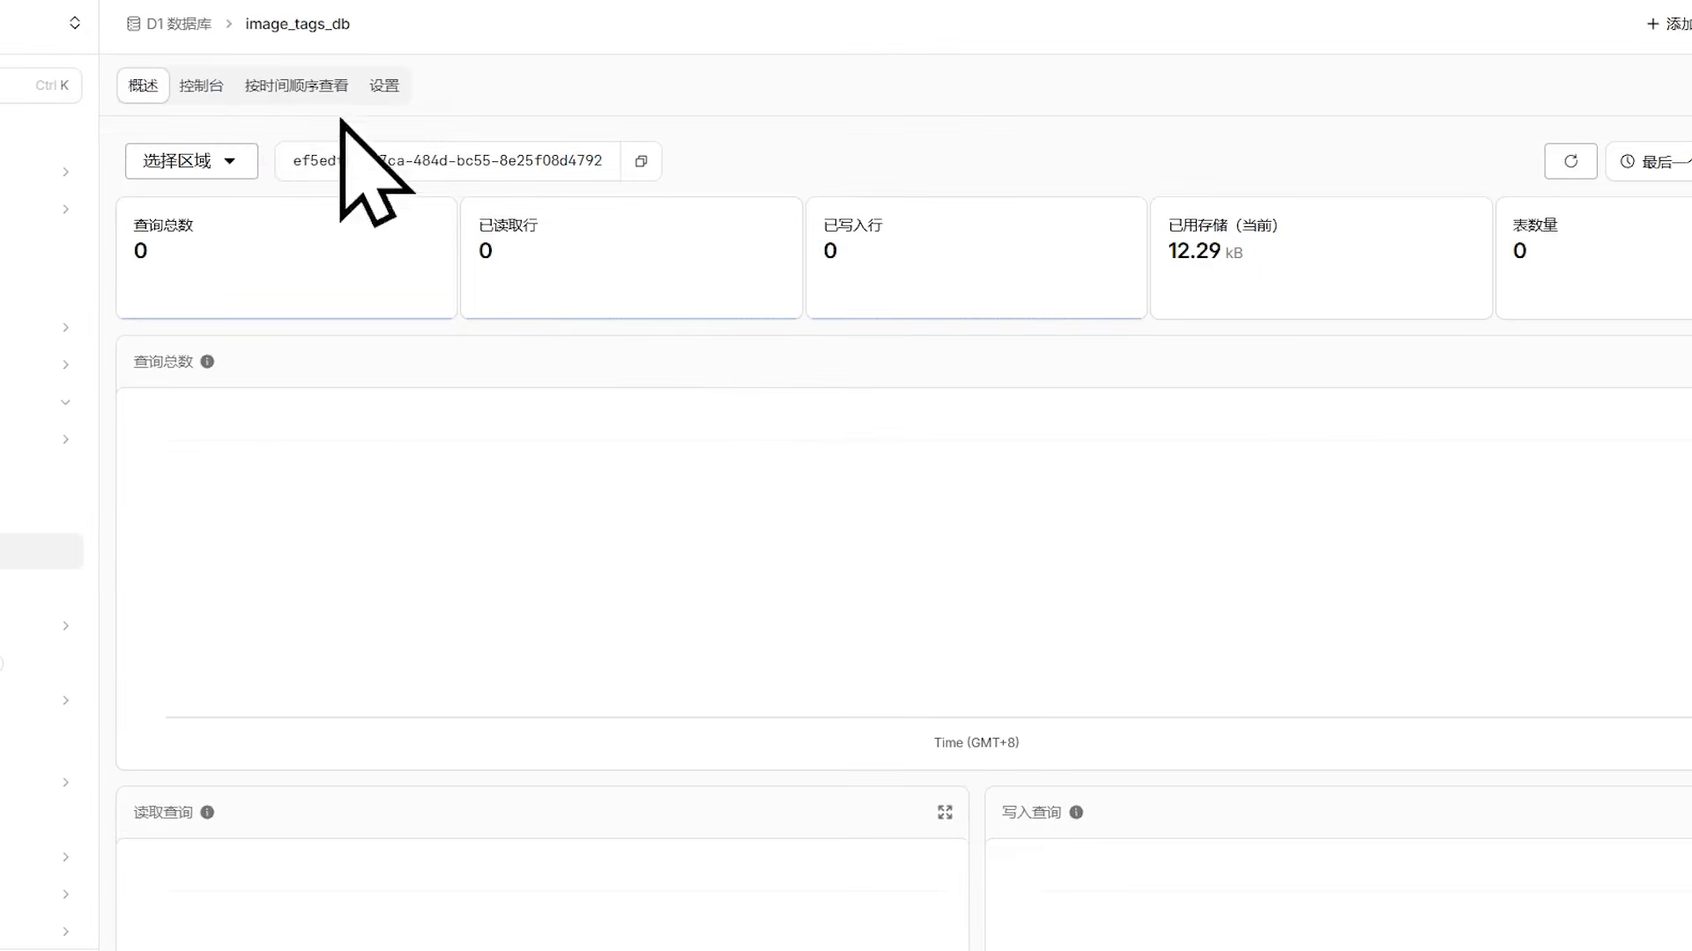
Run a CREATE TABLE query in the image_tags_db console for an images table with id, image_url, ai_tags and upload_time columns.
{"action": "left_click", "coordinate": [209, 85]}
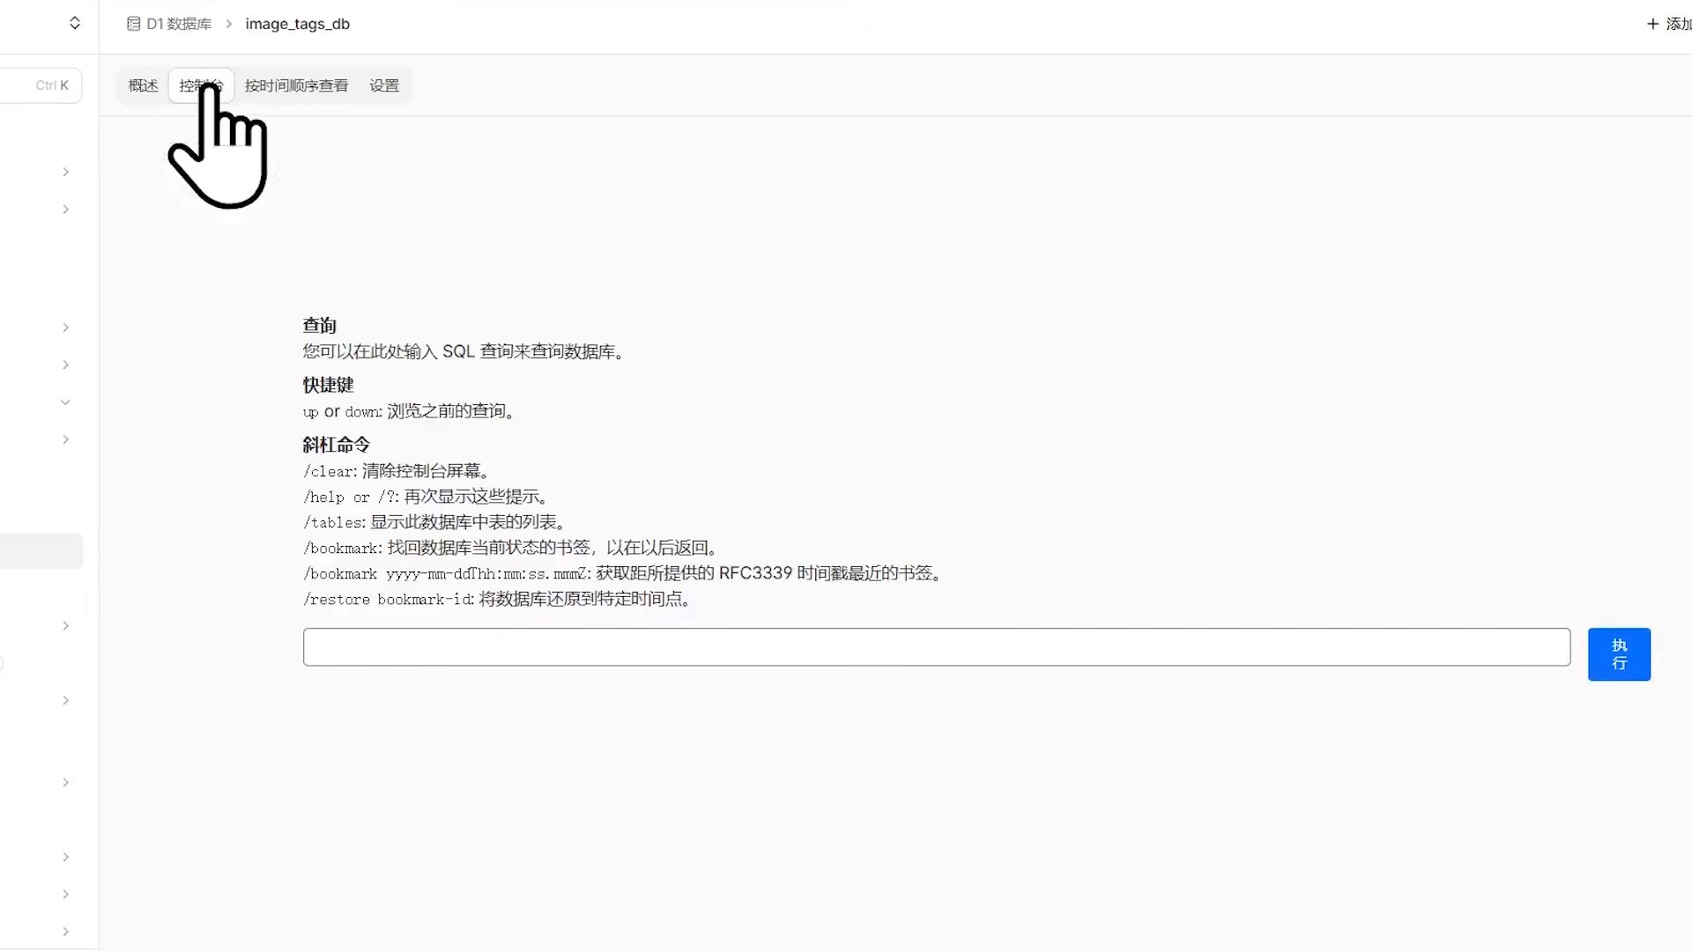
{"action": "left_click", "coordinate": [638, 648]}
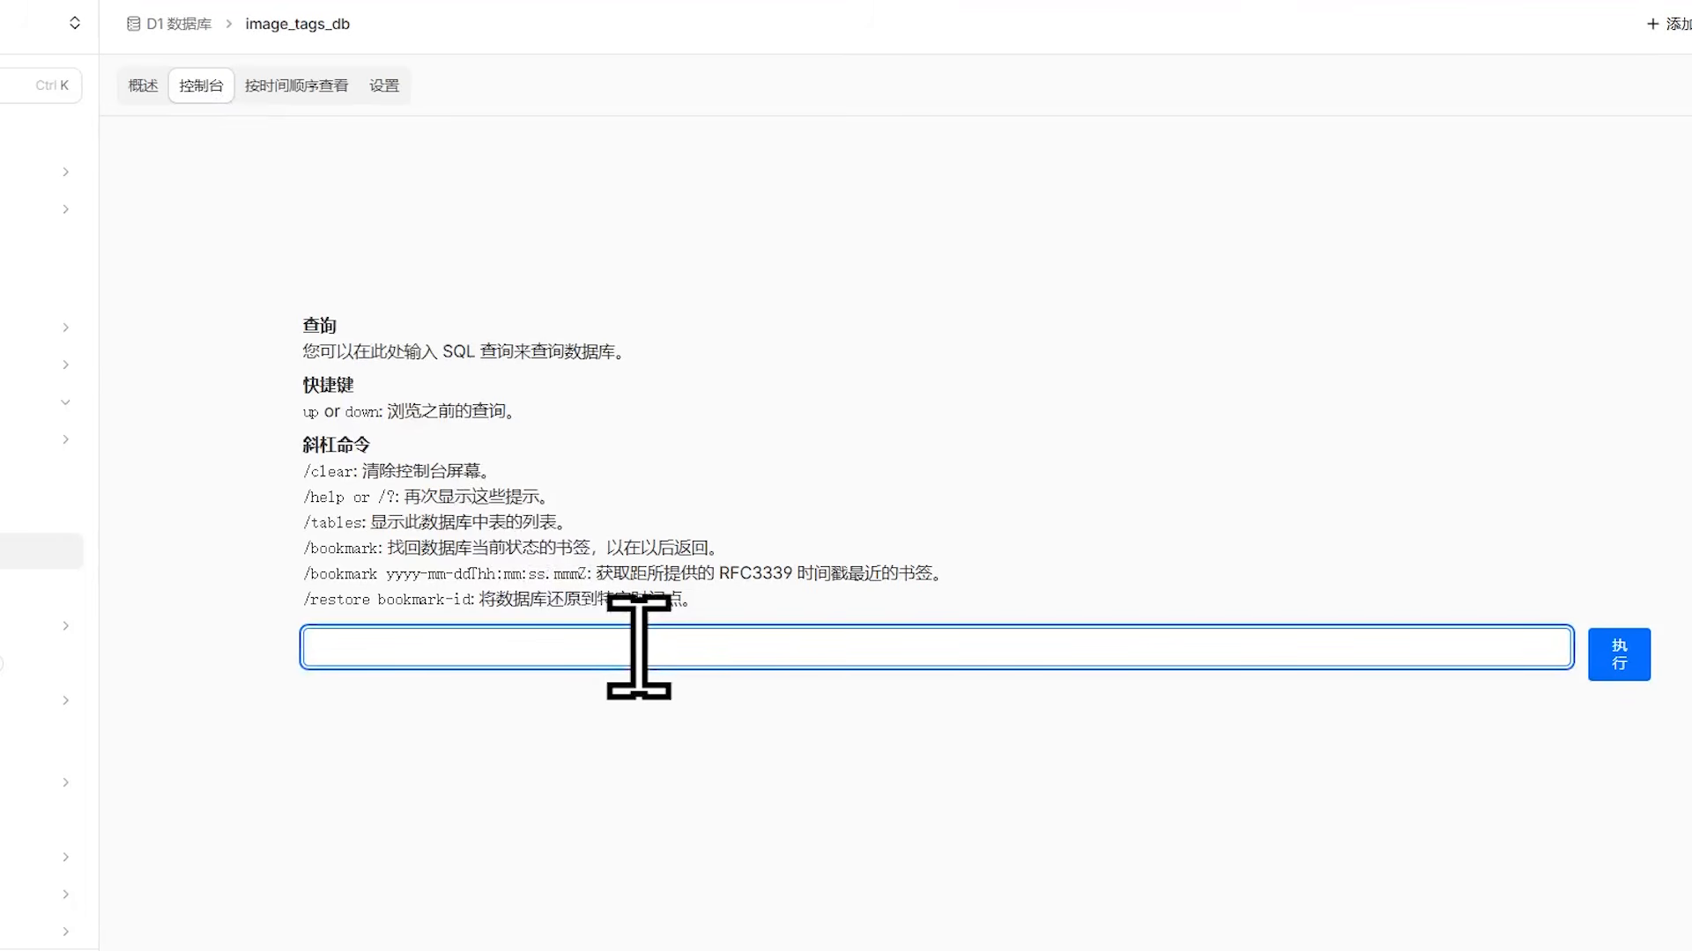
{"action": "key", "text": "ctrl+v"}
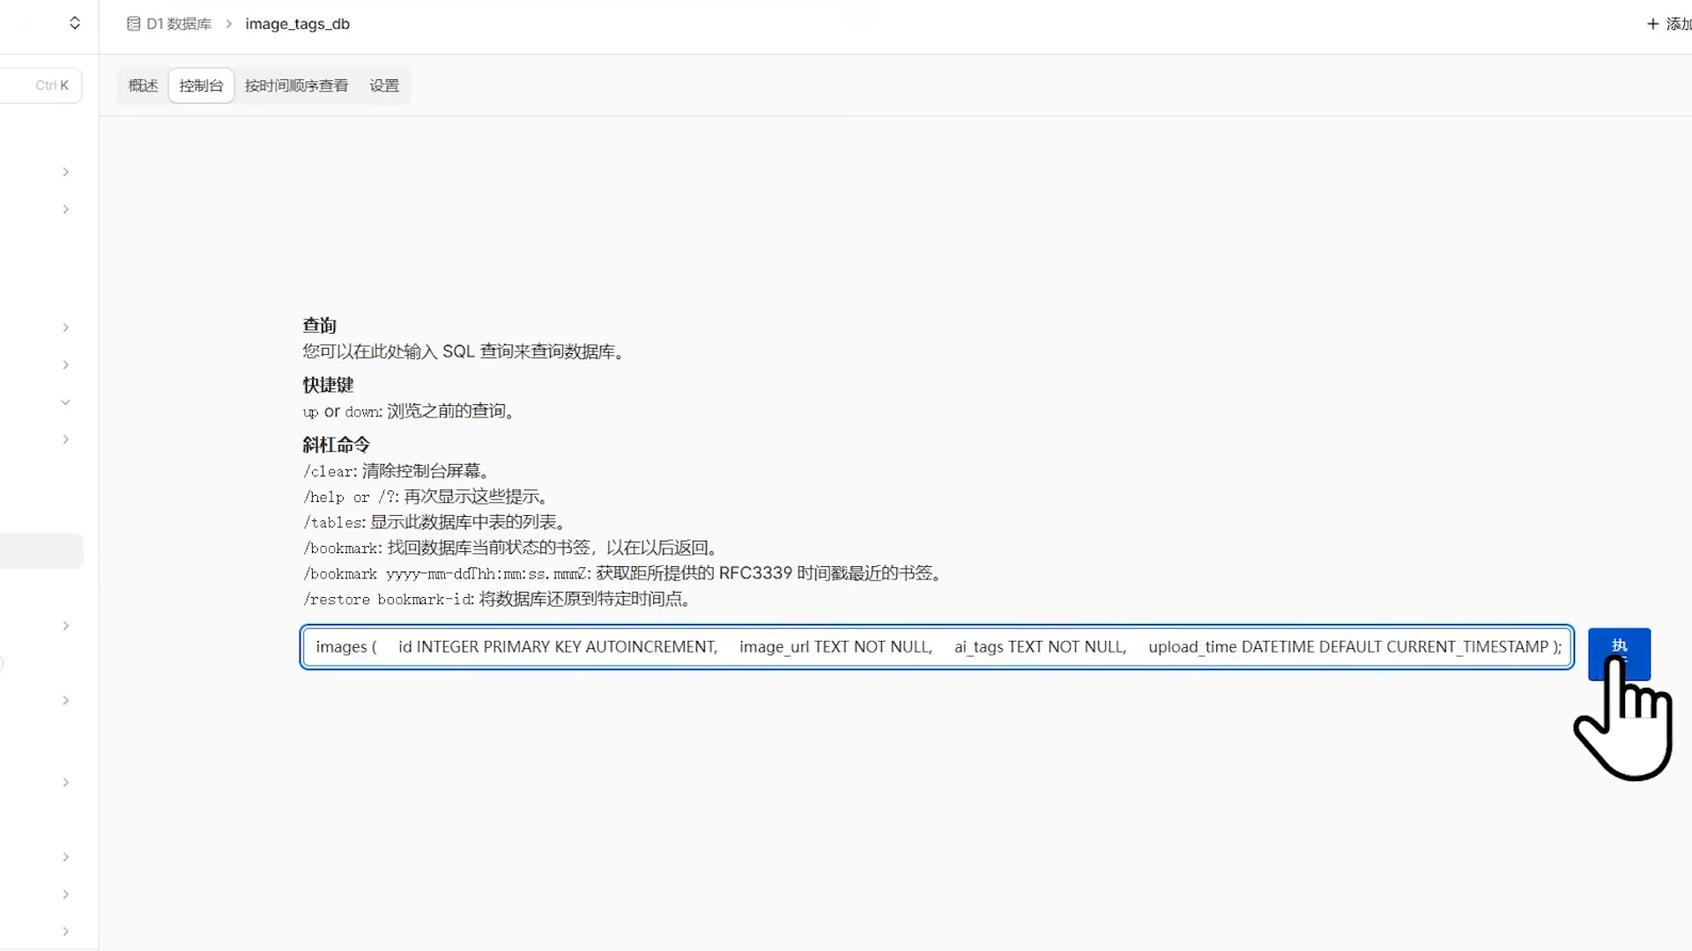
{"action": "left_click", "coordinate": [1618, 657]}
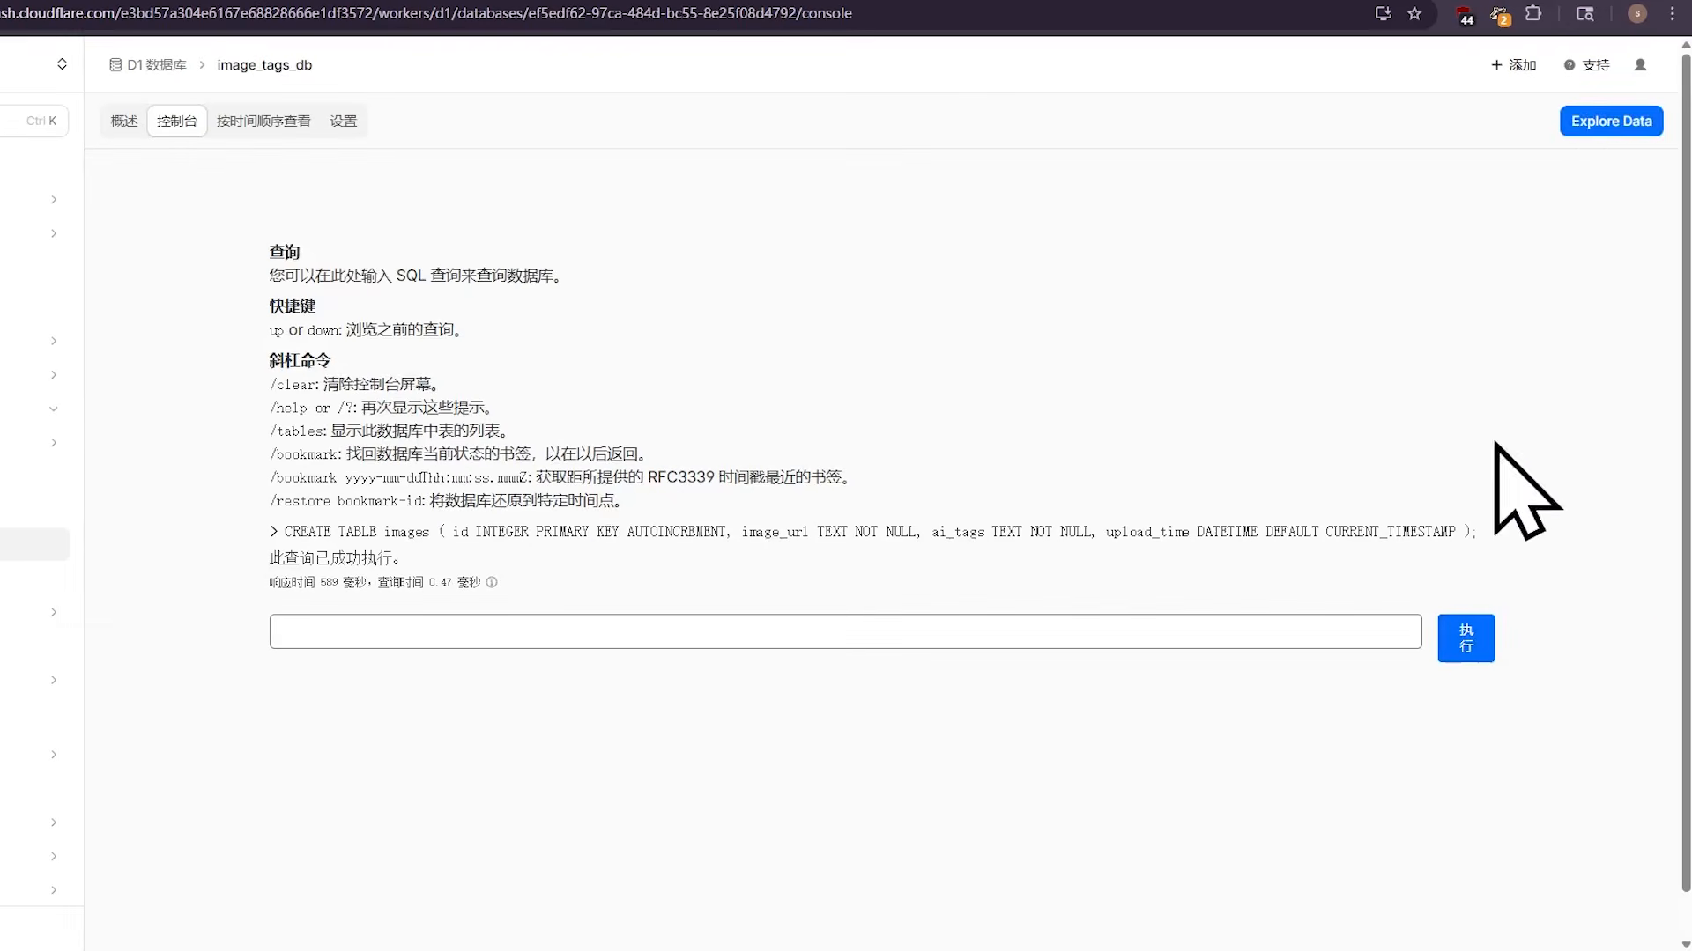
Inspect the columns of the images table in the data explorer, and return to the D1 database overview.
{"action": "left_click", "coordinate": [1562, 128]}
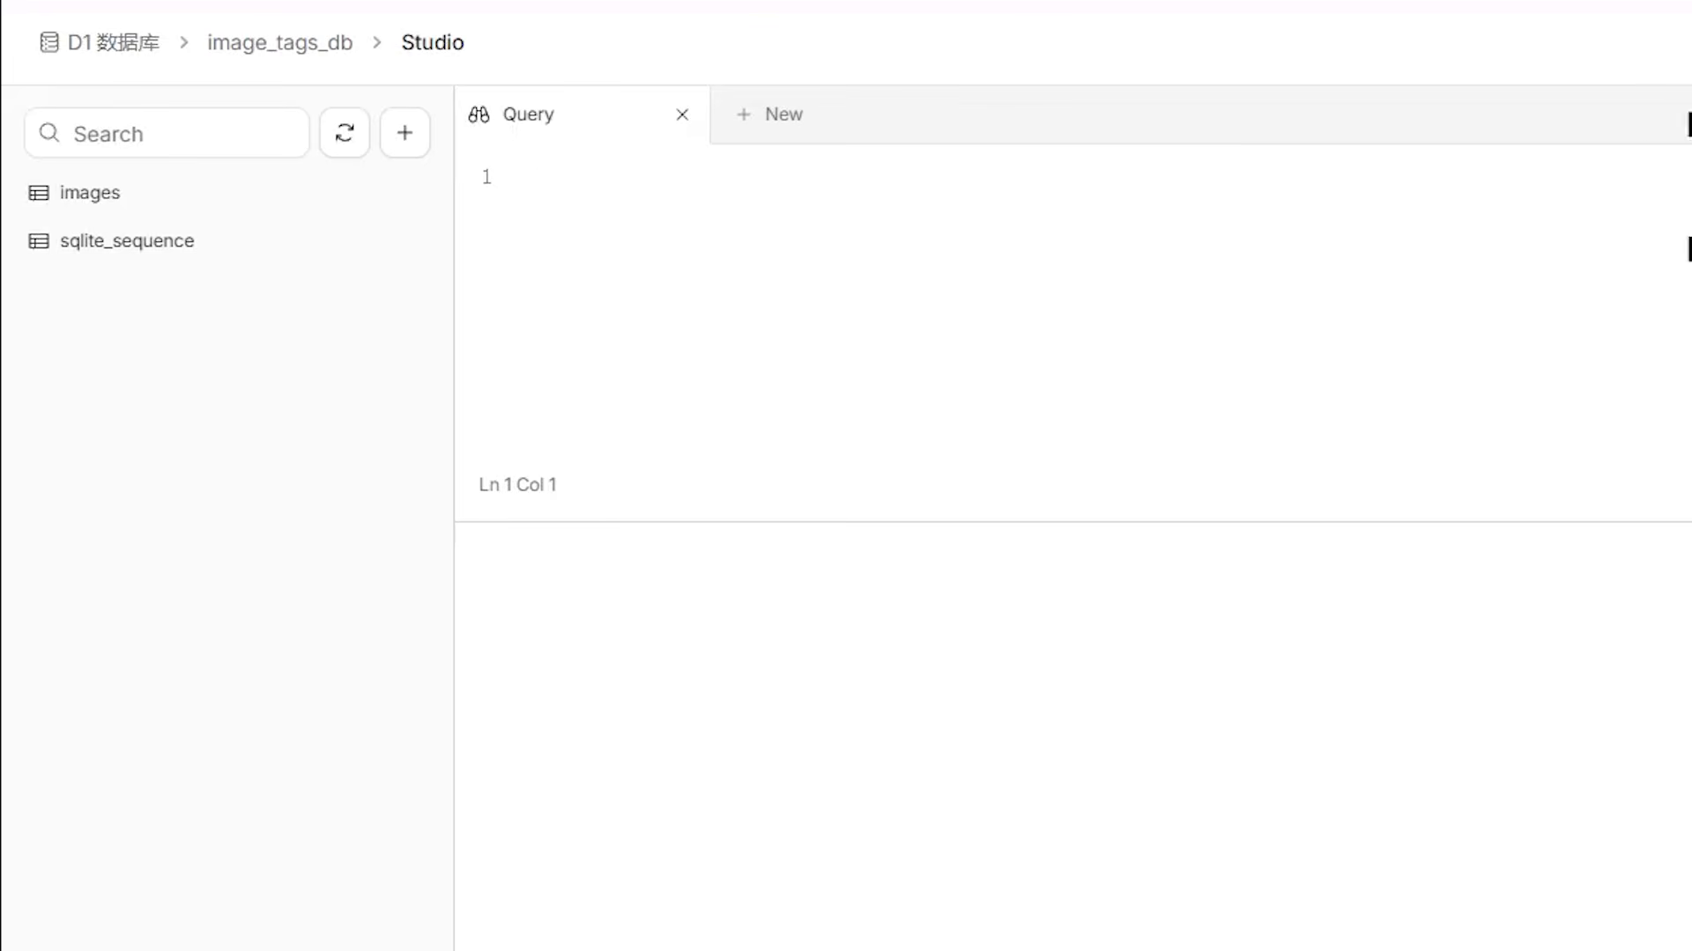
{"action": "left_click", "coordinate": [226, 196]}
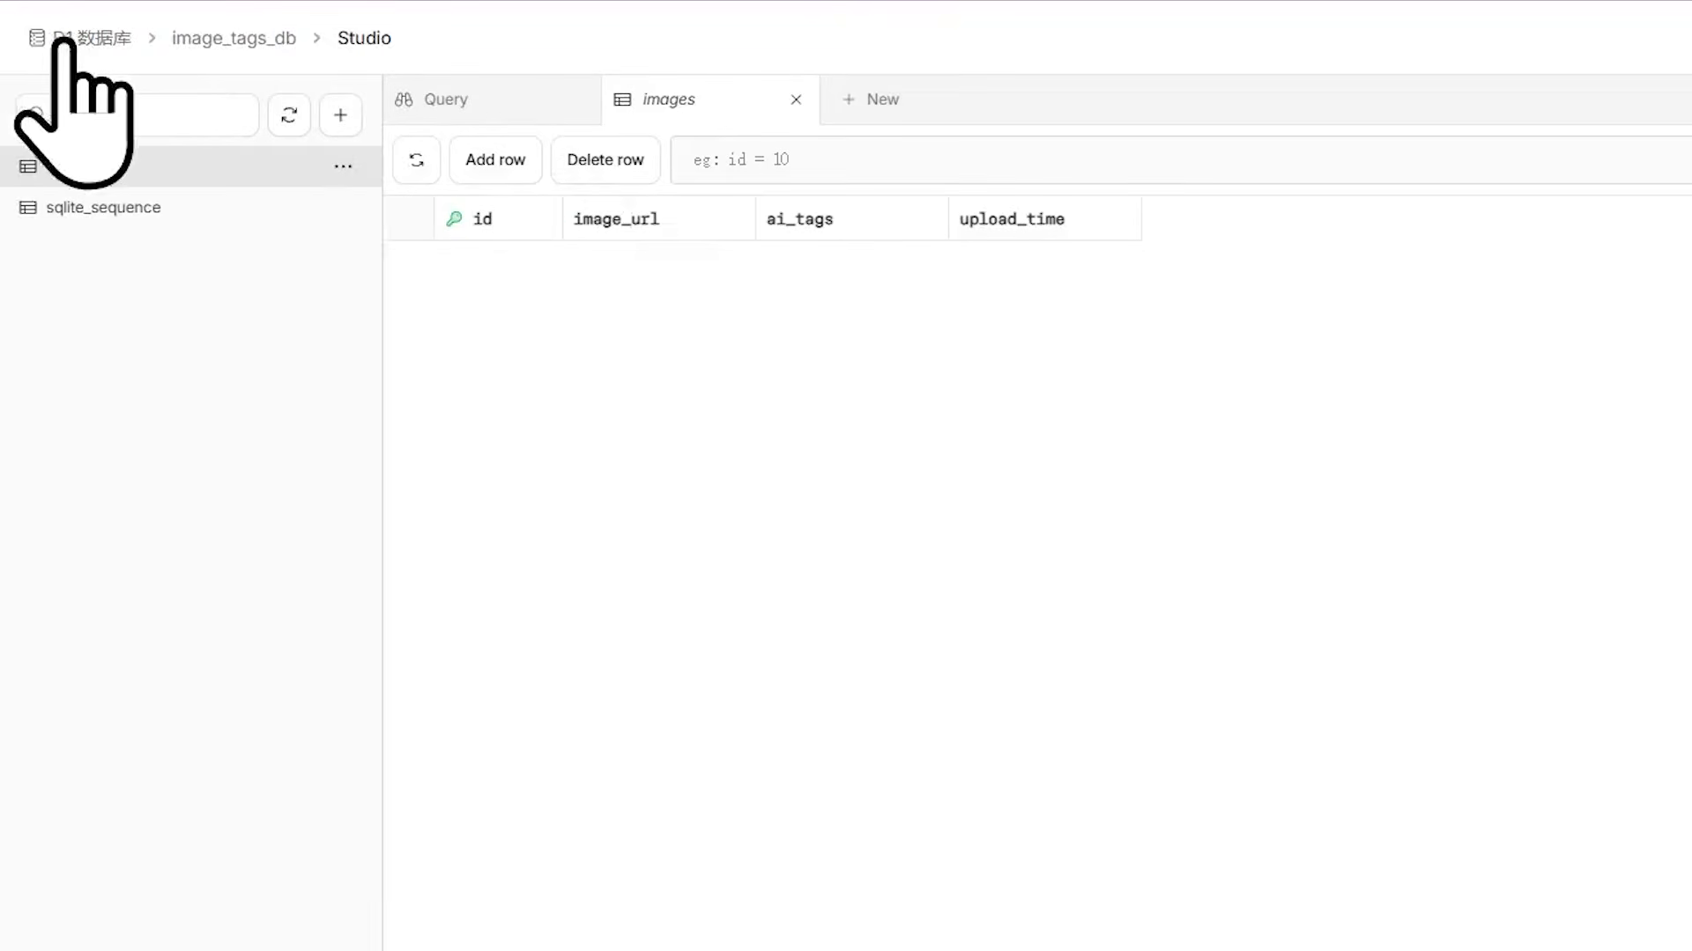
{"action": "left_click", "coordinate": [64, 40]}
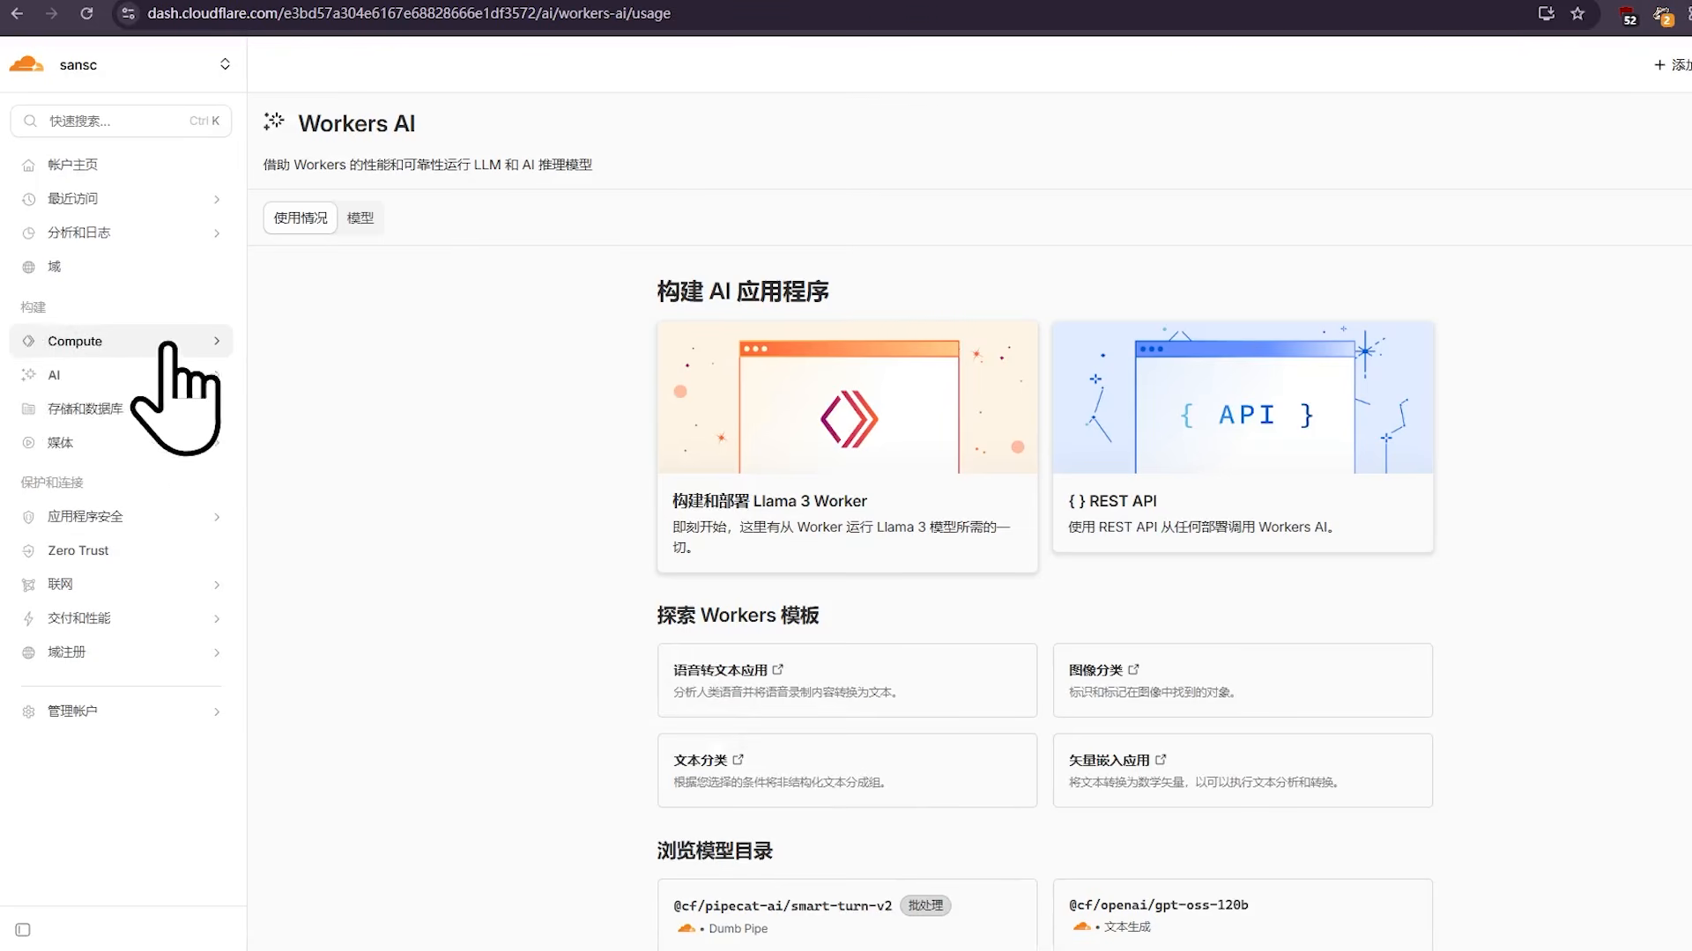
Create a Worker named ai-vision-uploader from the Hello World starter and deploy it.
{"action": "left_click", "coordinate": [152, 341]}
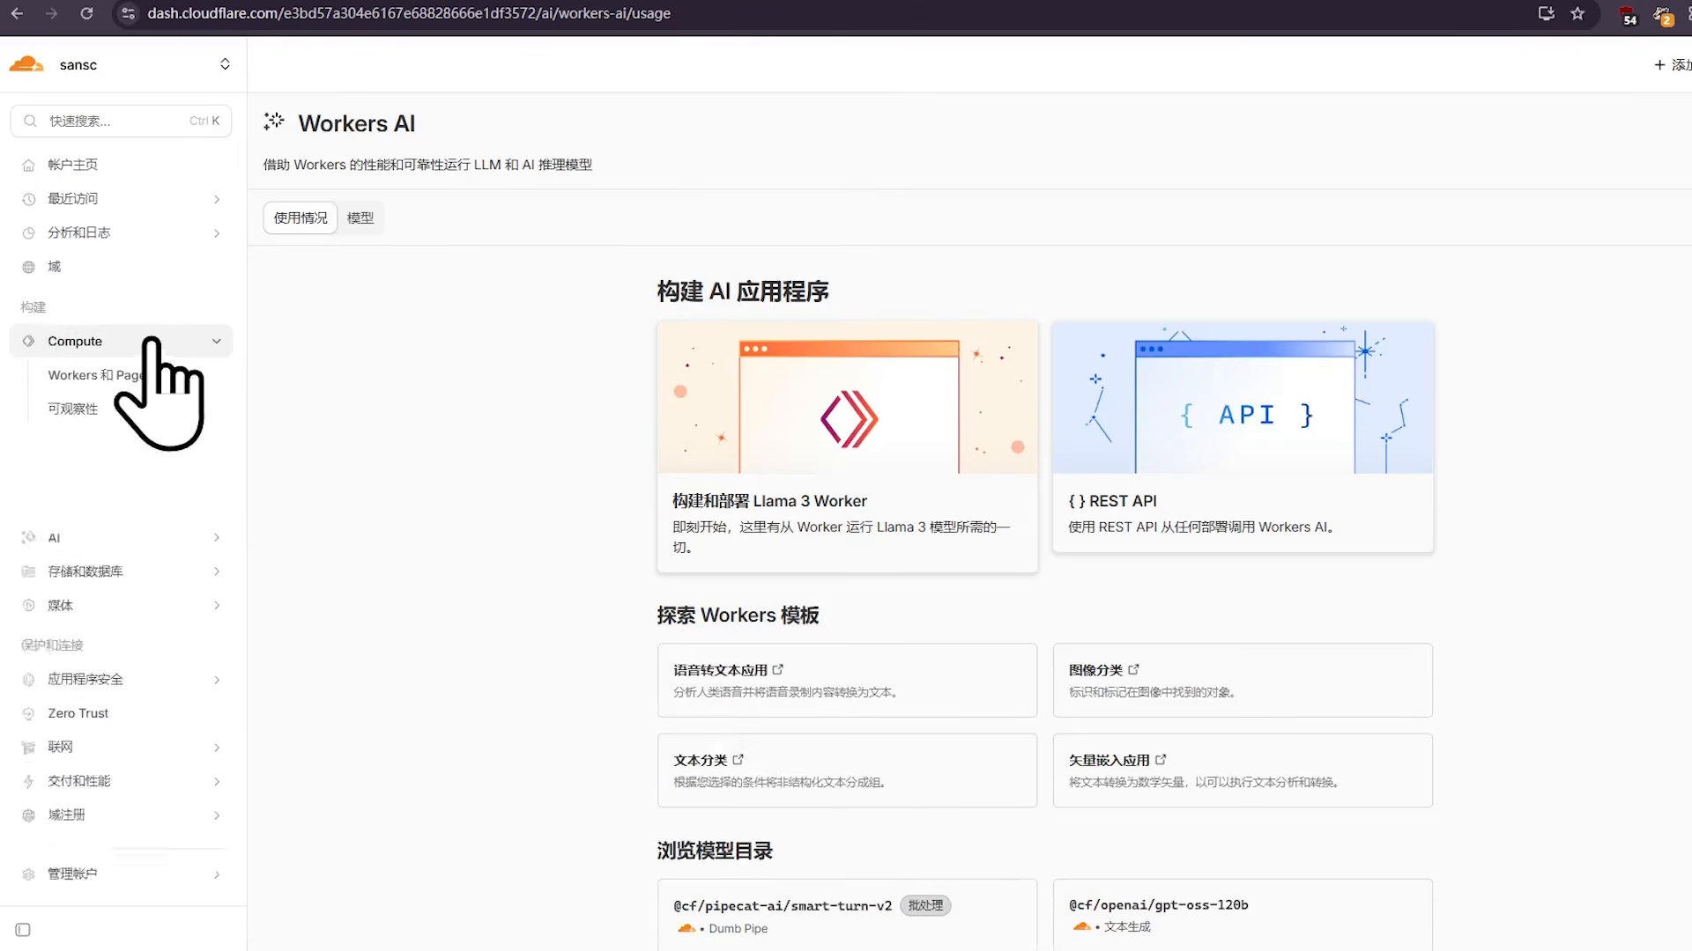
{"action": "left_click", "coordinate": [166, 384]}
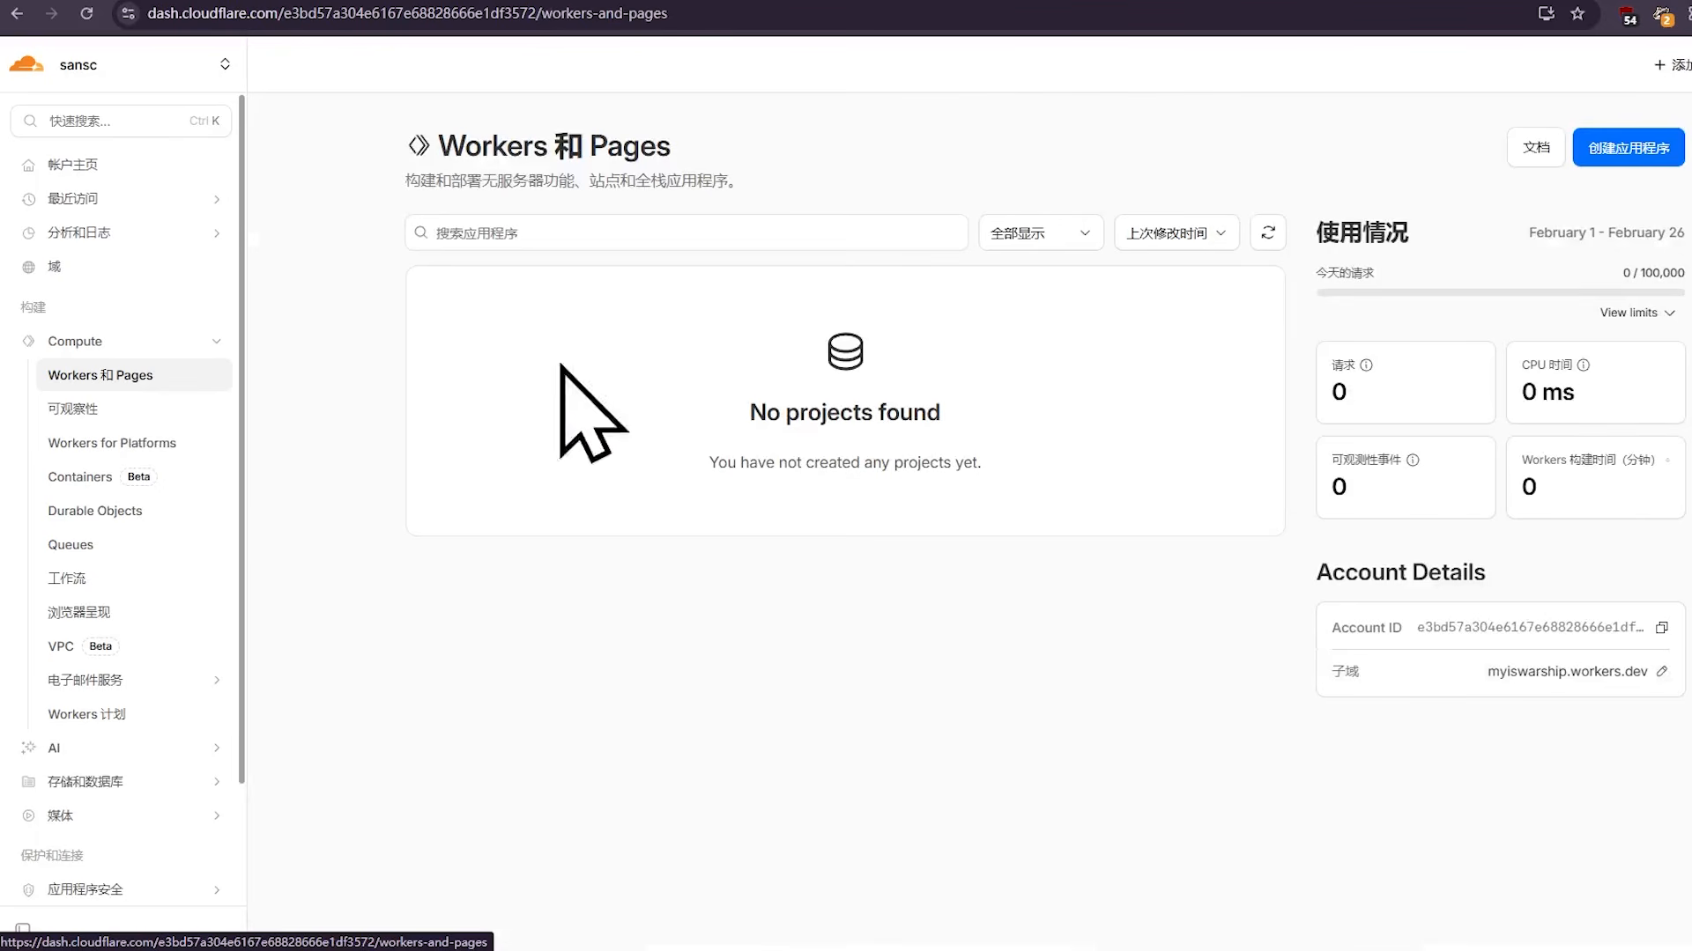
{"action": "left_click", "coordinate": [1625, 152]}
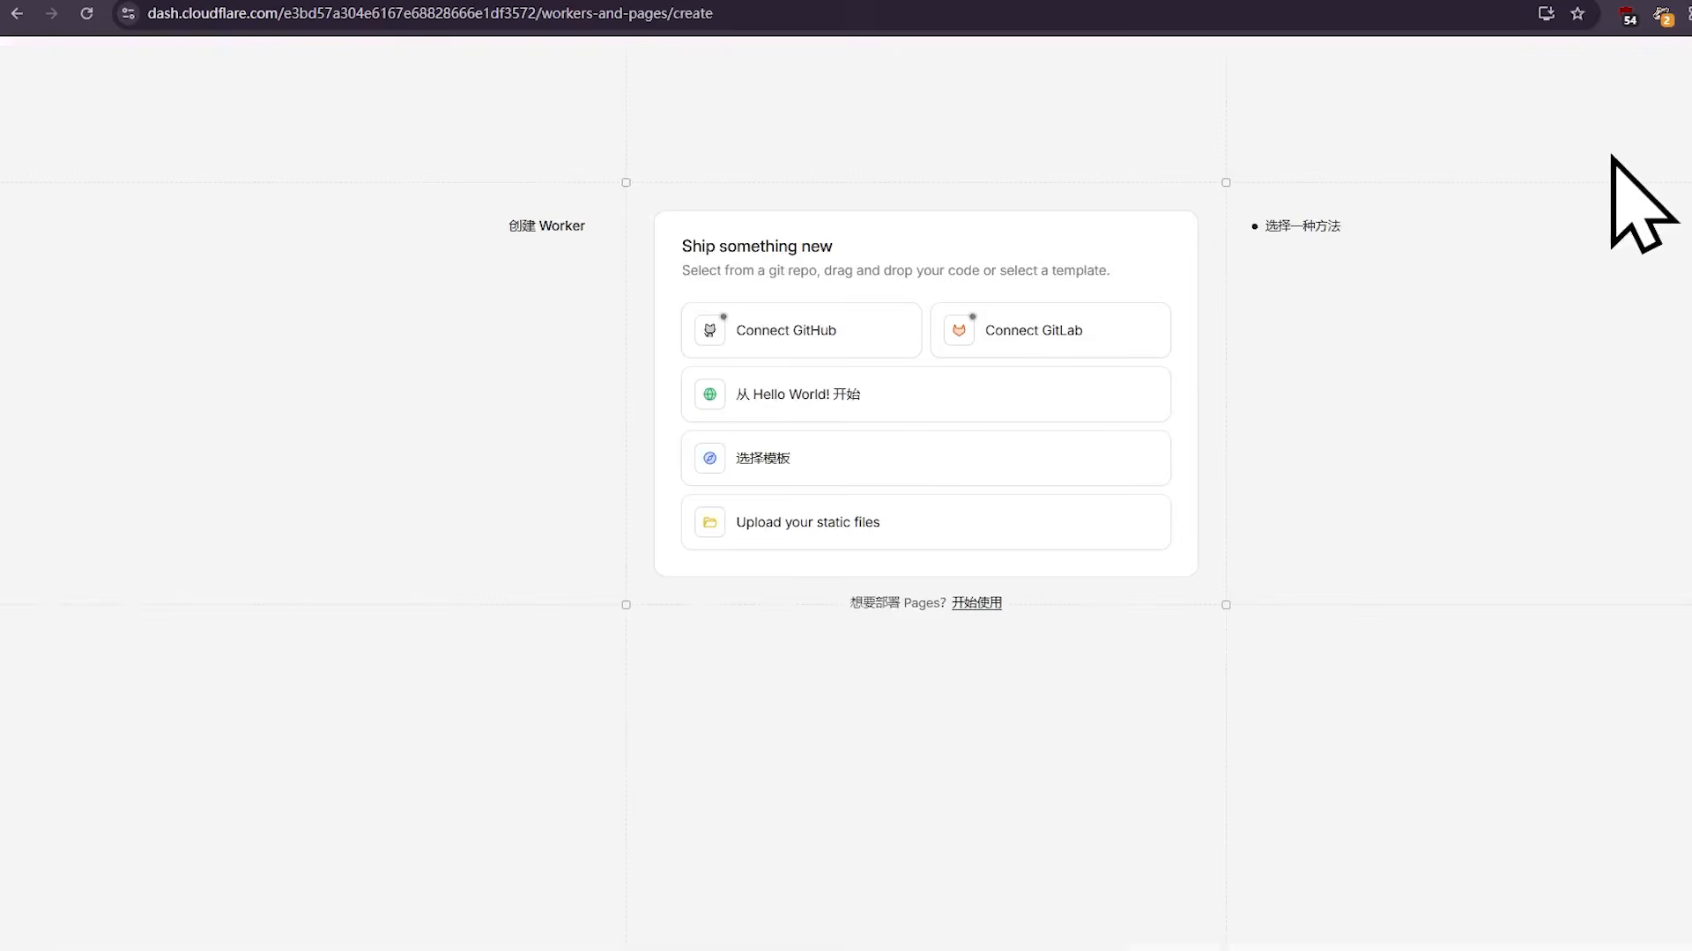
{"action": "left_click", "coordinate": [913, 388]}
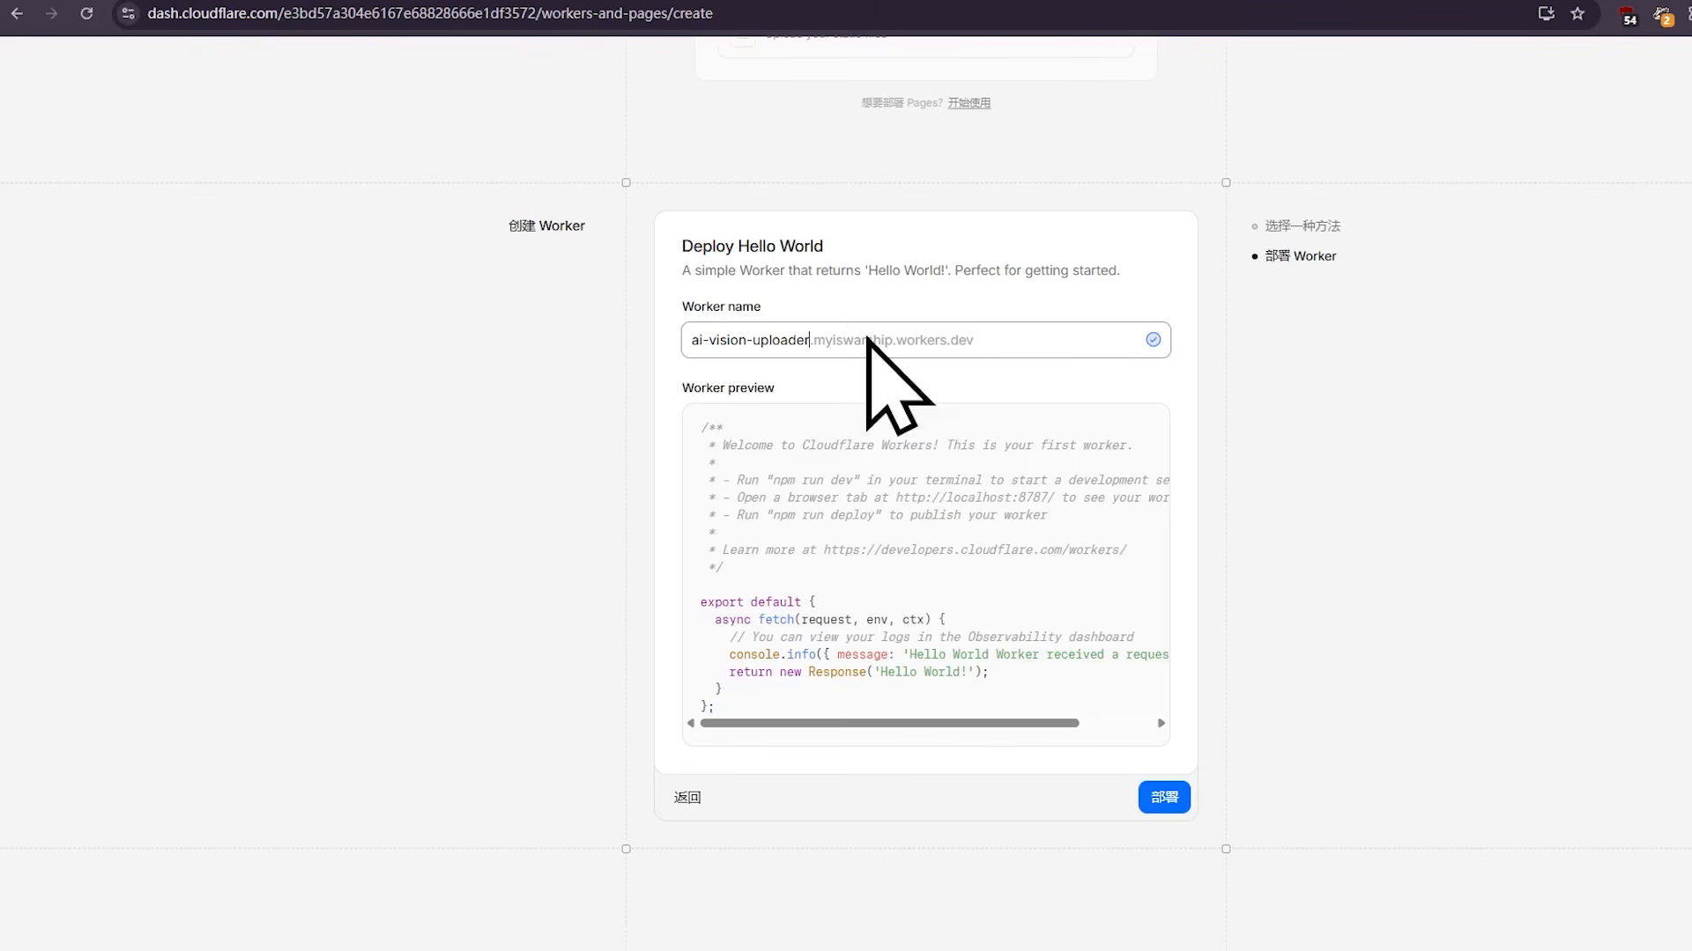
{"action": "left_click", "coordinate": [1164, 797]}
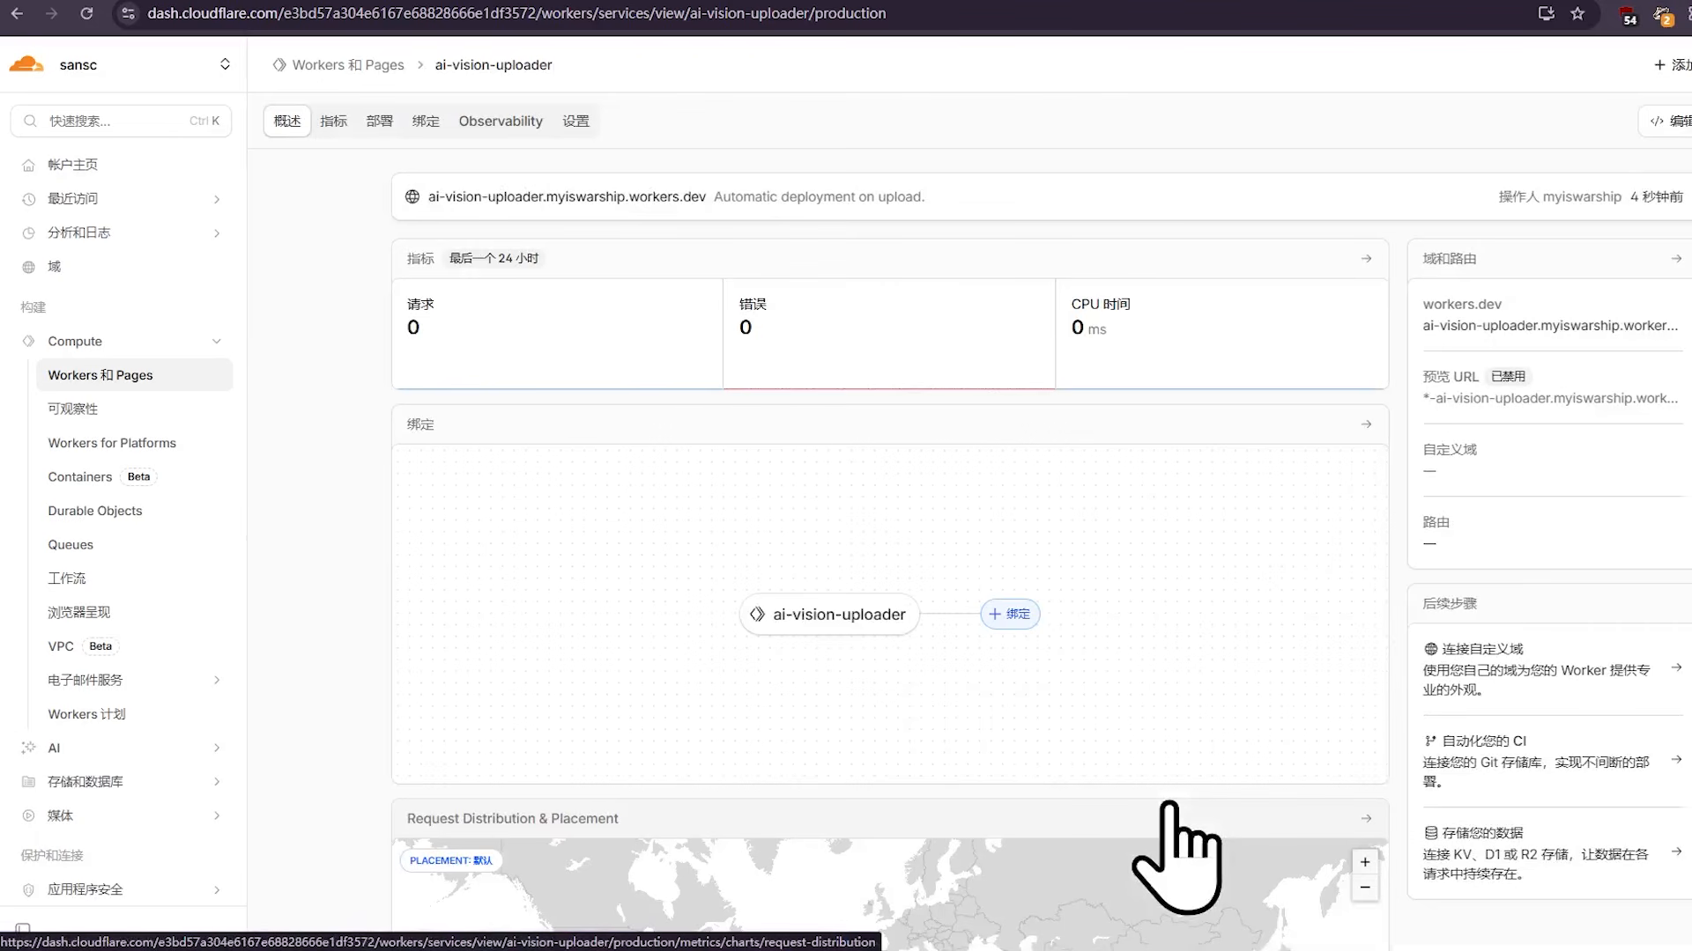
Bind the ai-image-repo R2 bucket to the ai-vision-uploader Worker with the variable name MY_BUCKET.
{"action": "left_click", "coordinate": [576, 122]}
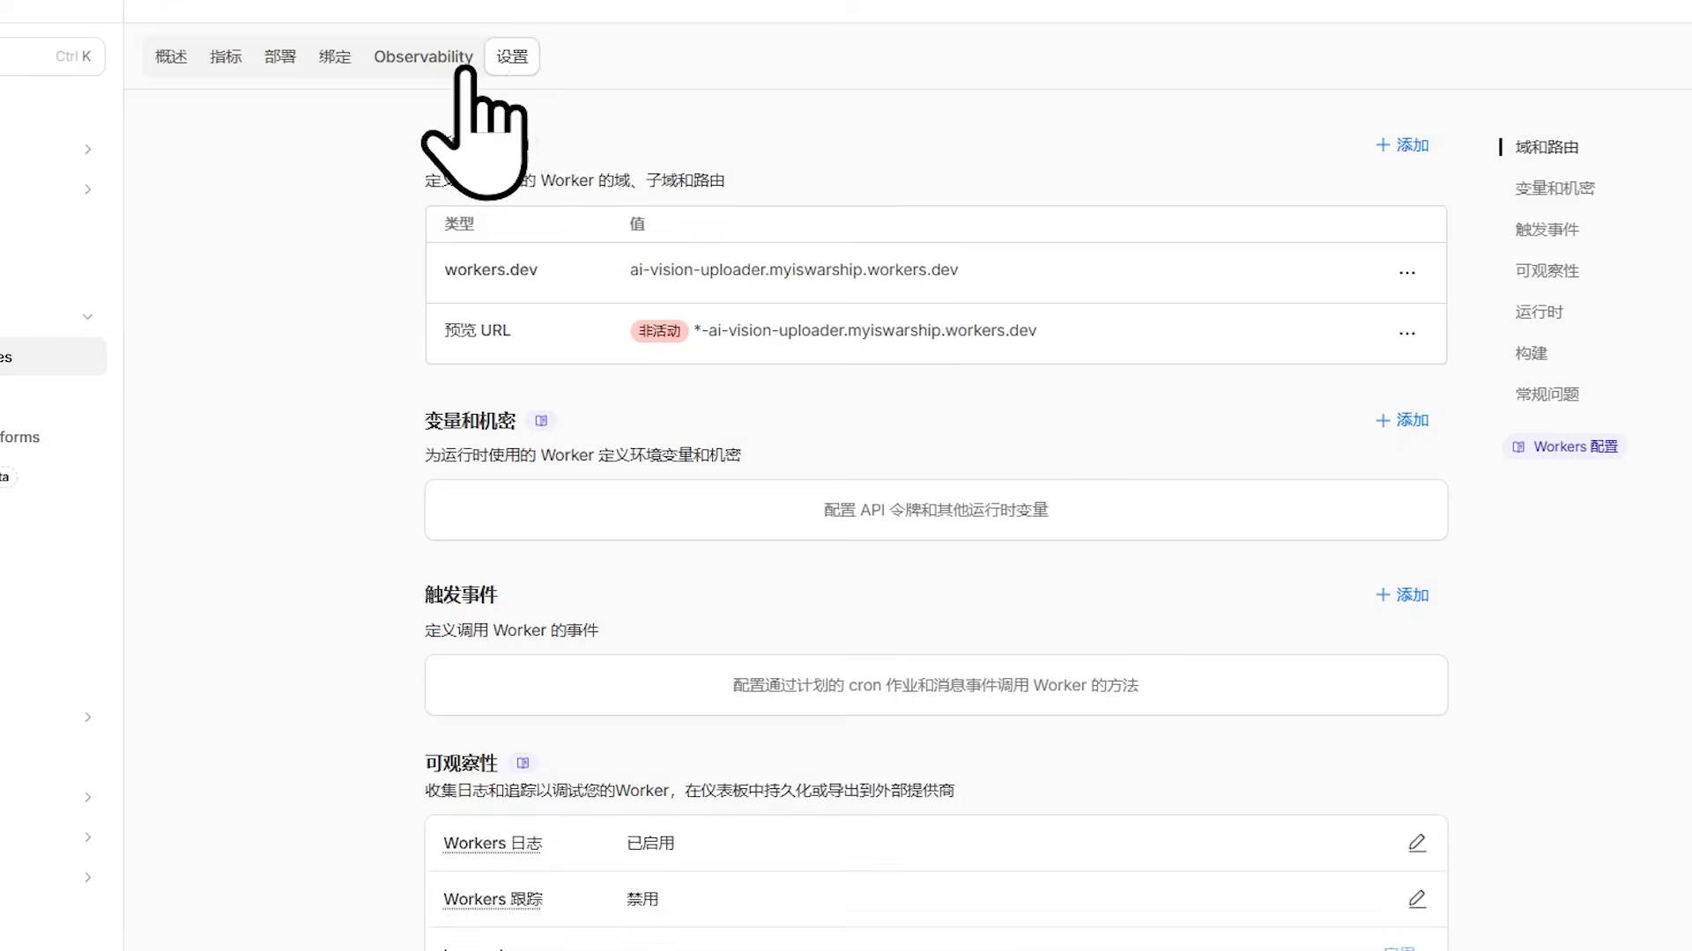
{"action": "left_click", "coordinate": [330, 64]}
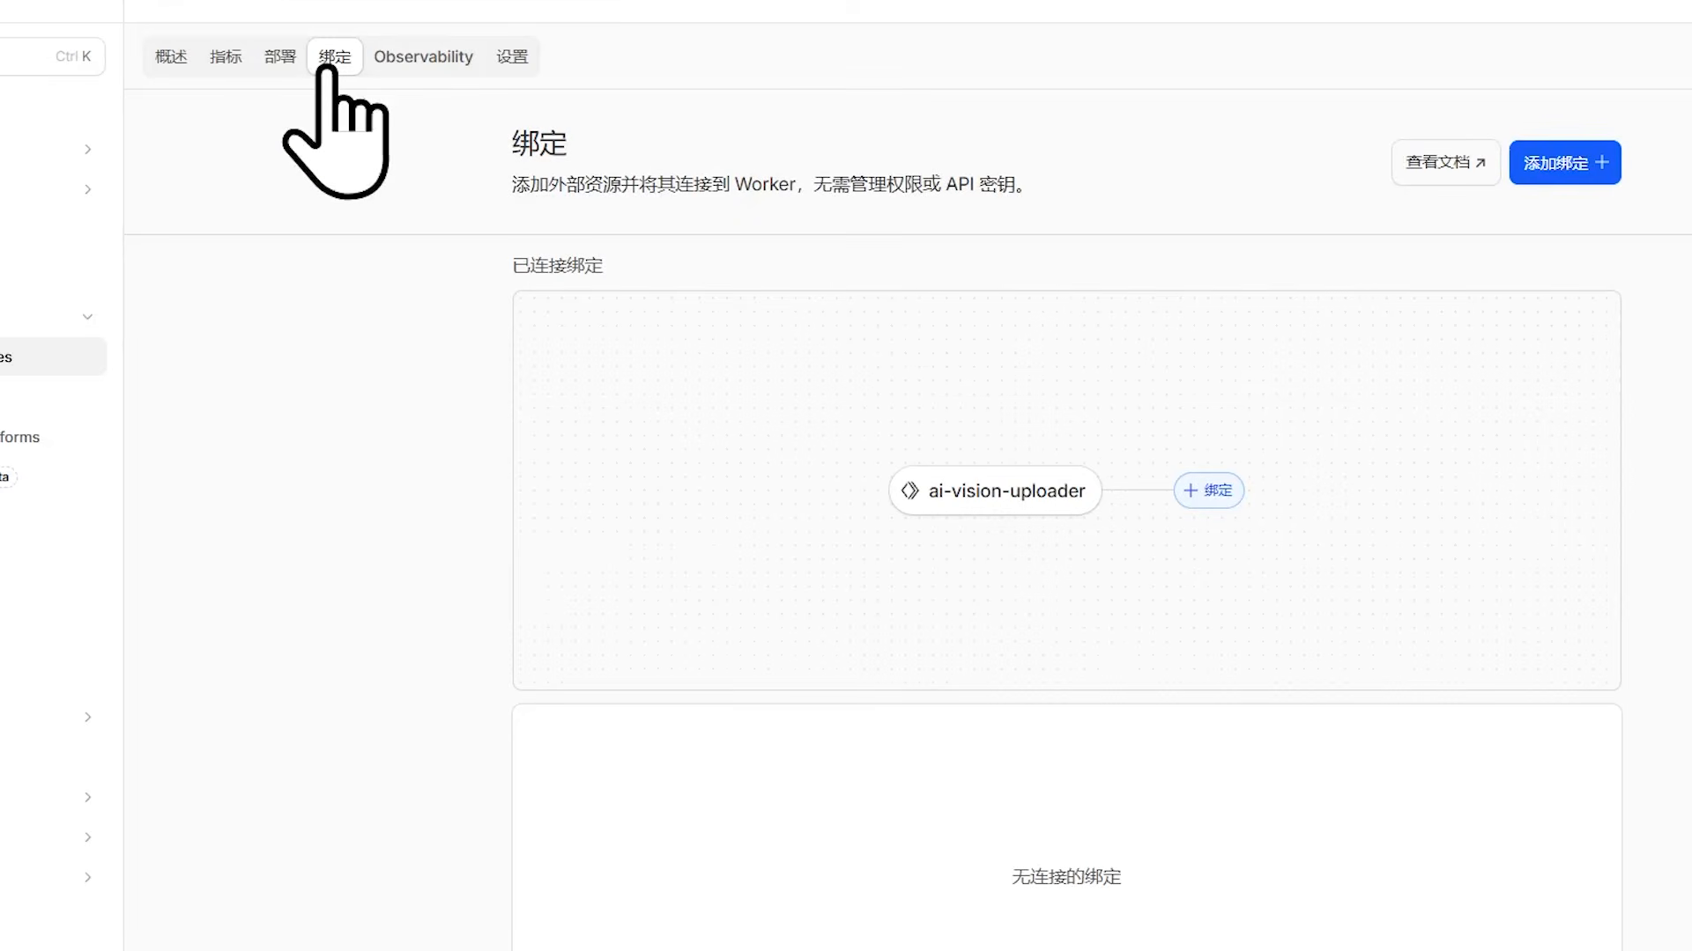
{"action": "left_click", "coordinate": [1549, 172]}
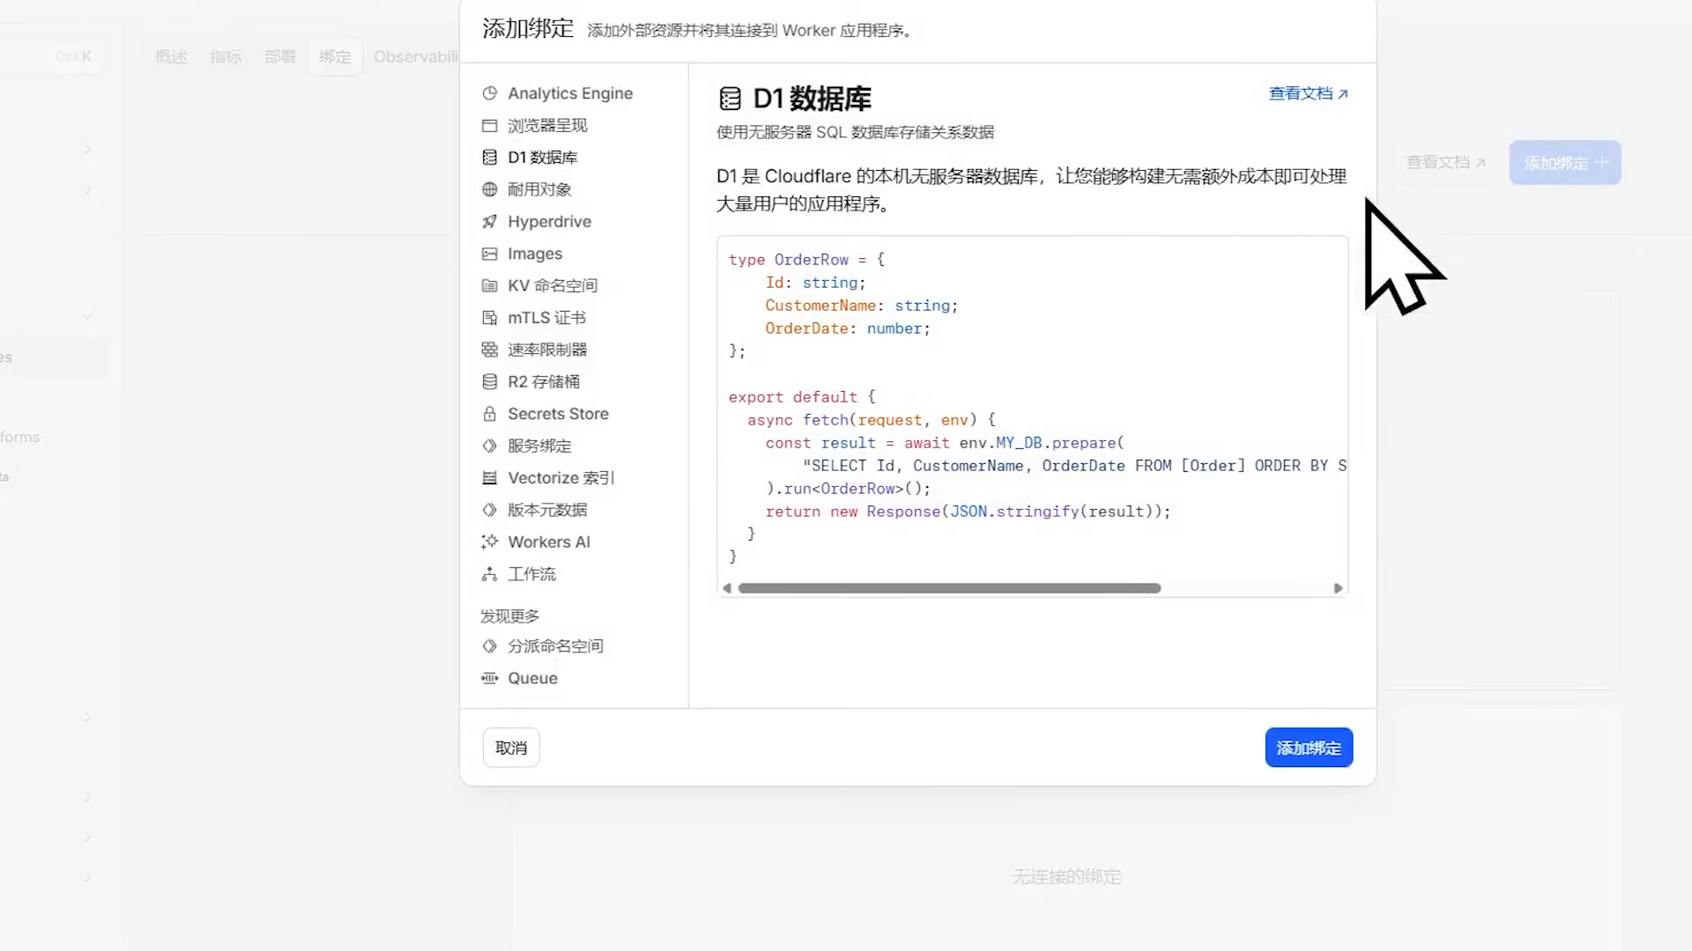
{"action": "left_click", "coordinate": [576, 384]}
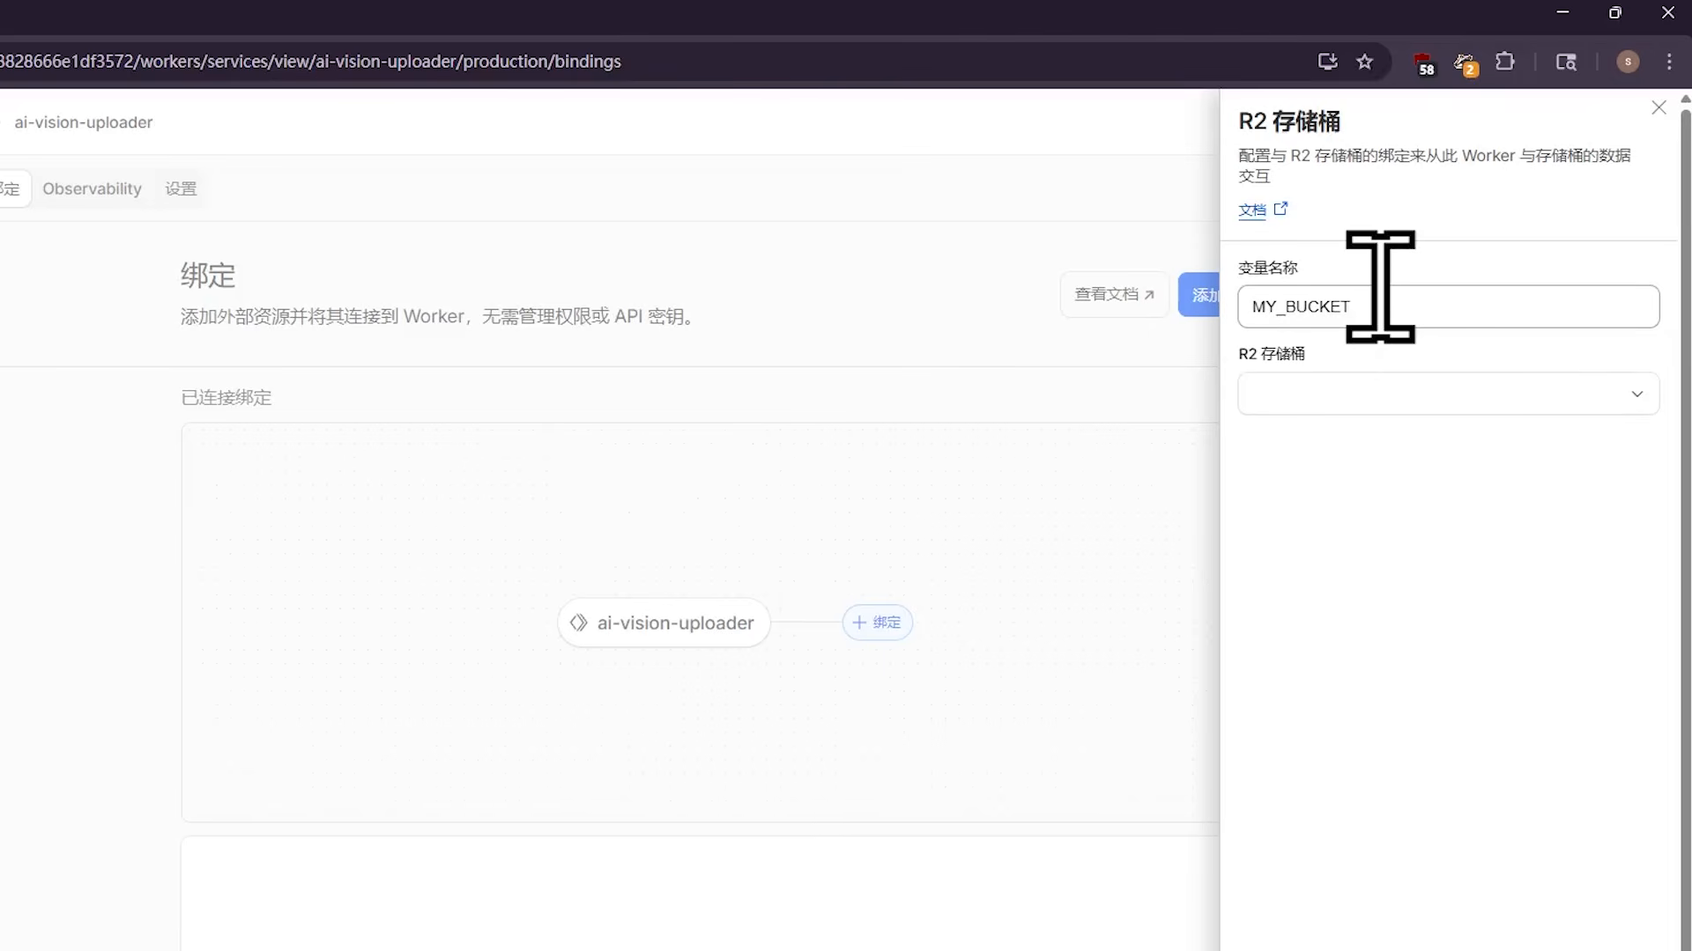
{"action": "left_click", "coordinate": [1332, 392]}
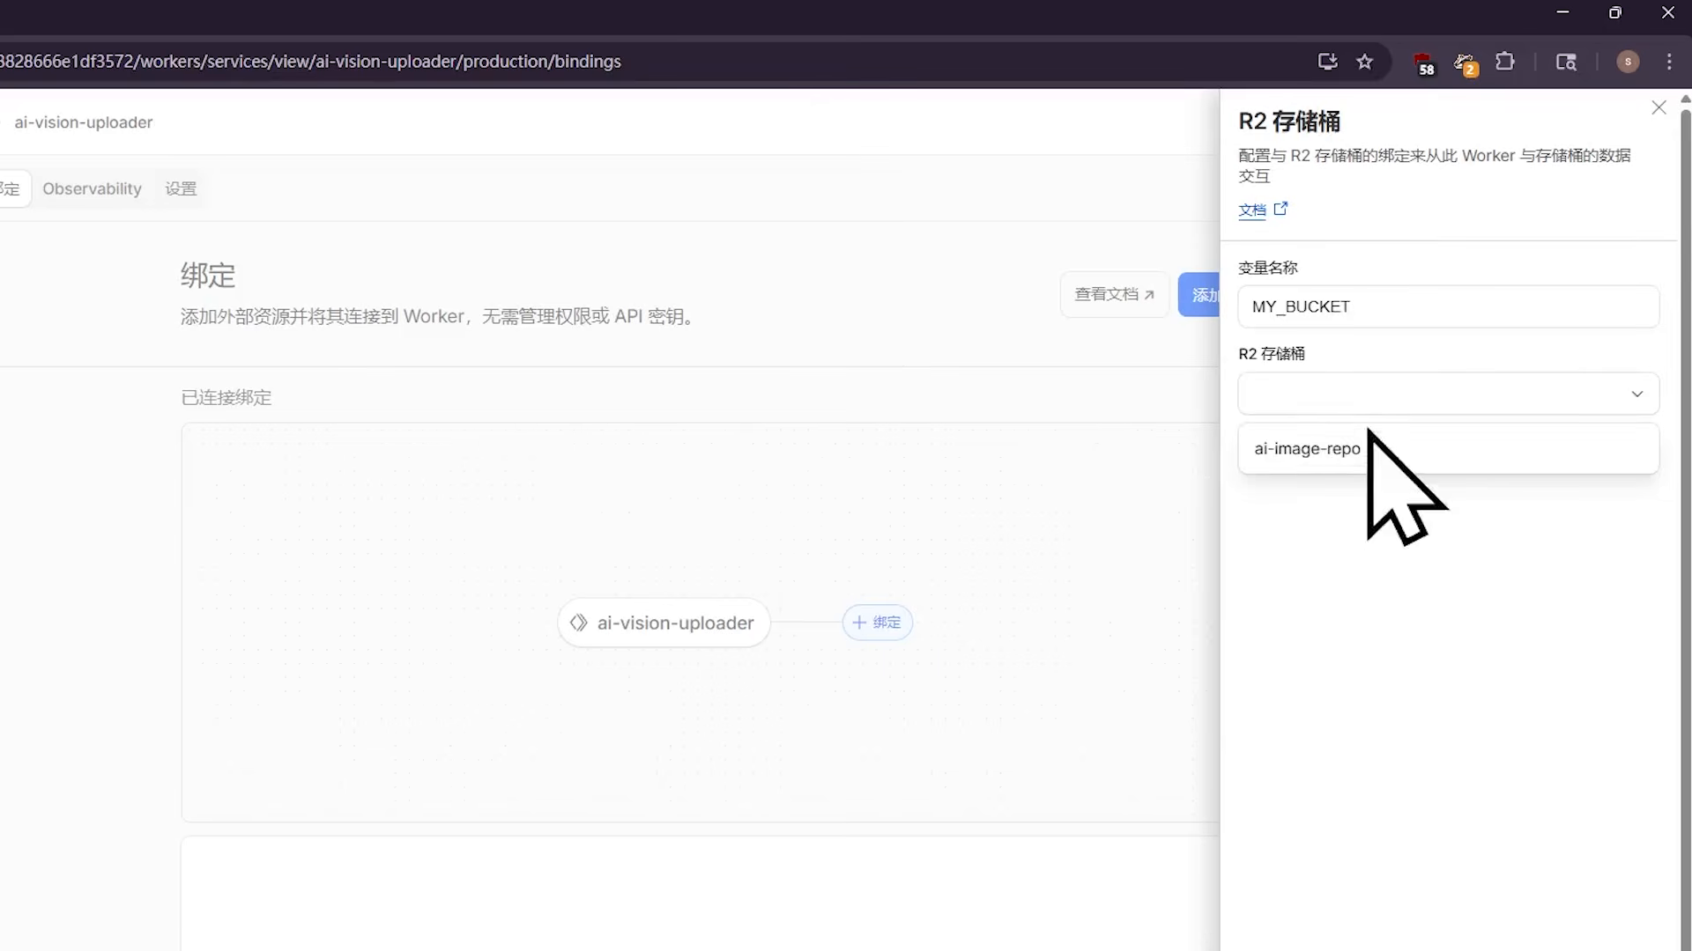
{"action": "left_click", "coordinate": [1407, 454]}
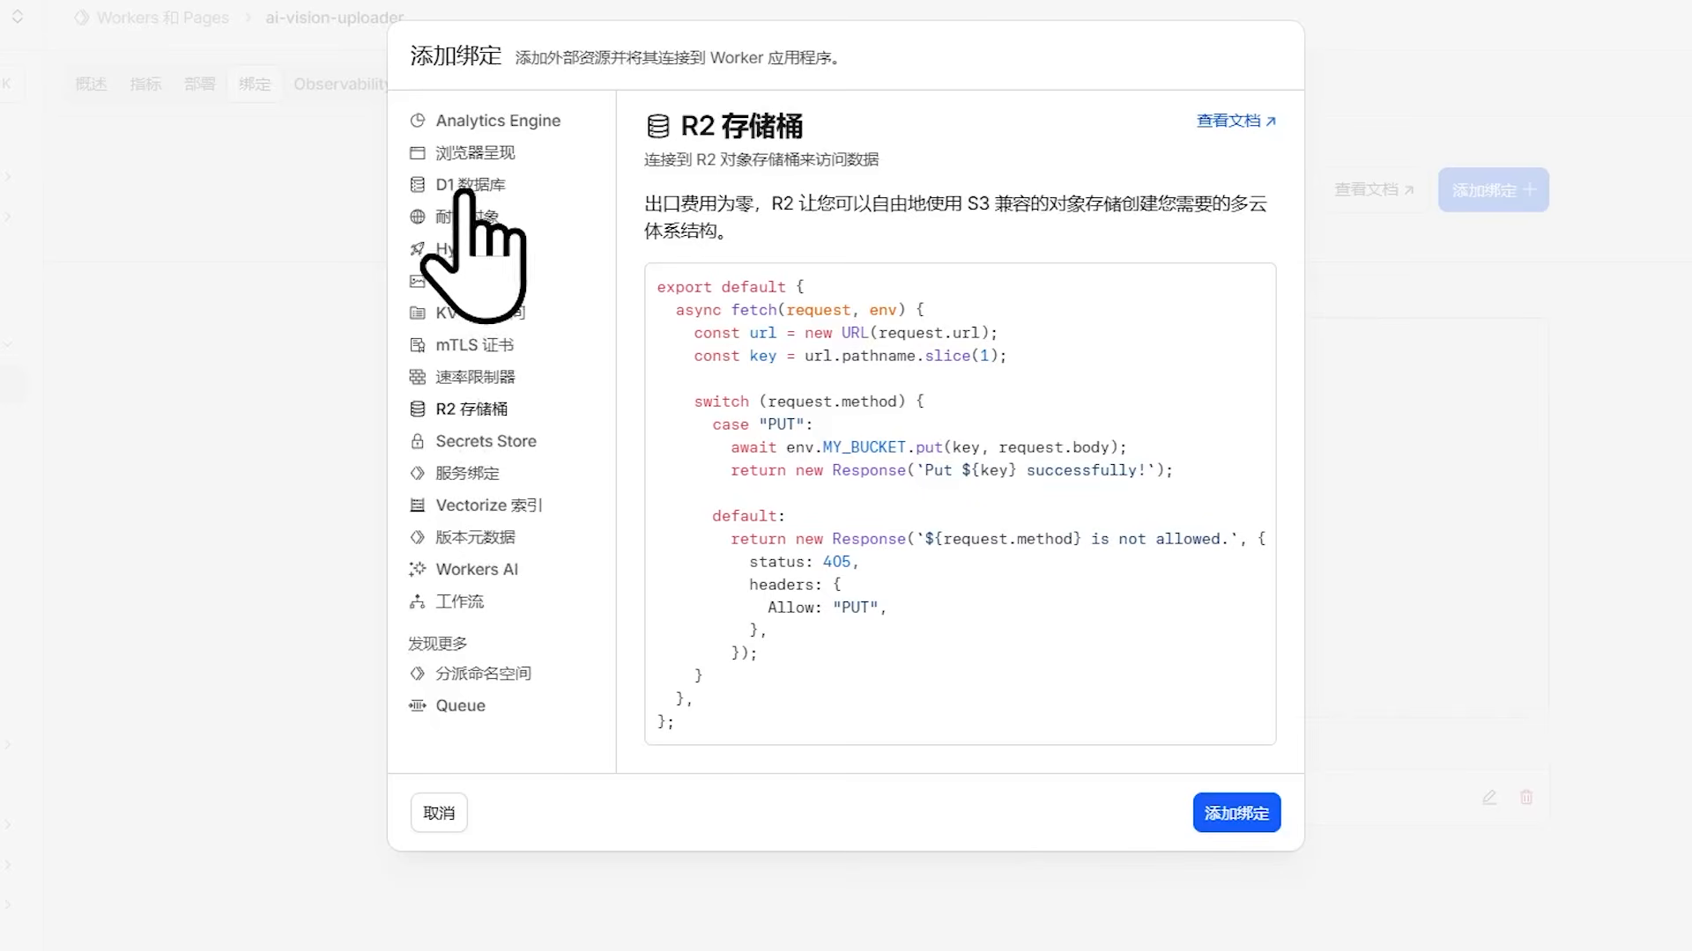
Bind the image_tags_db D1 database to the ai-vision-uploader Worker with the variable name MY_DB.
{"action": "left_click", "coordinate": [487, 185]}
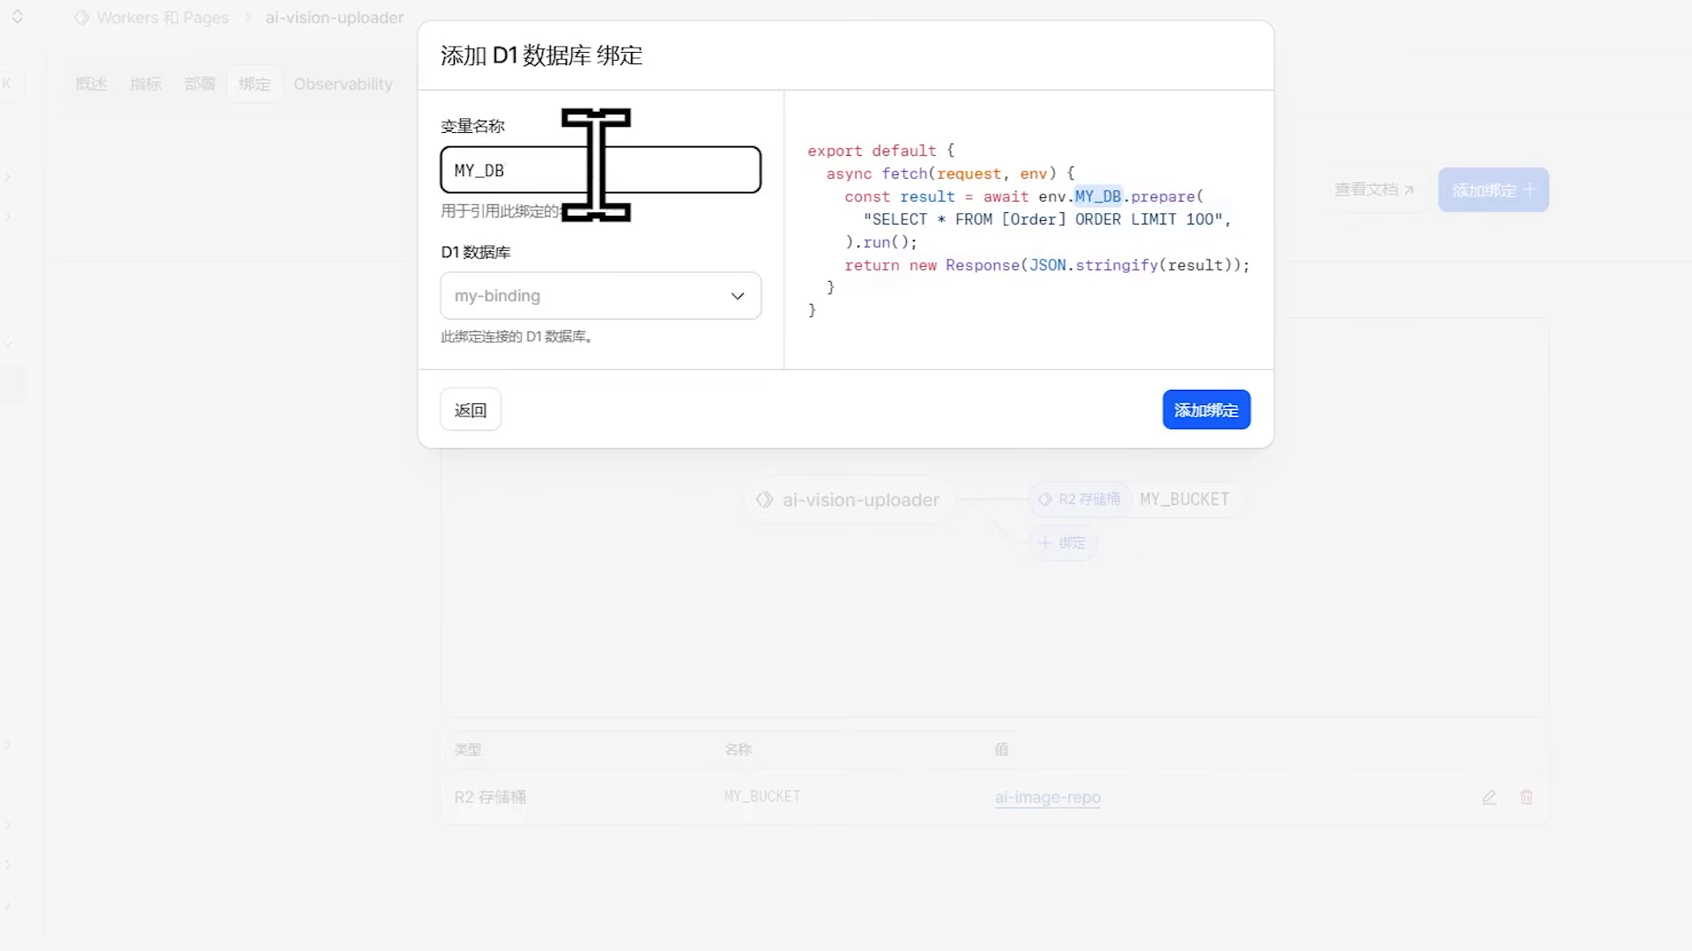
{"action": "left_click", "coordinate": [654, 292]}
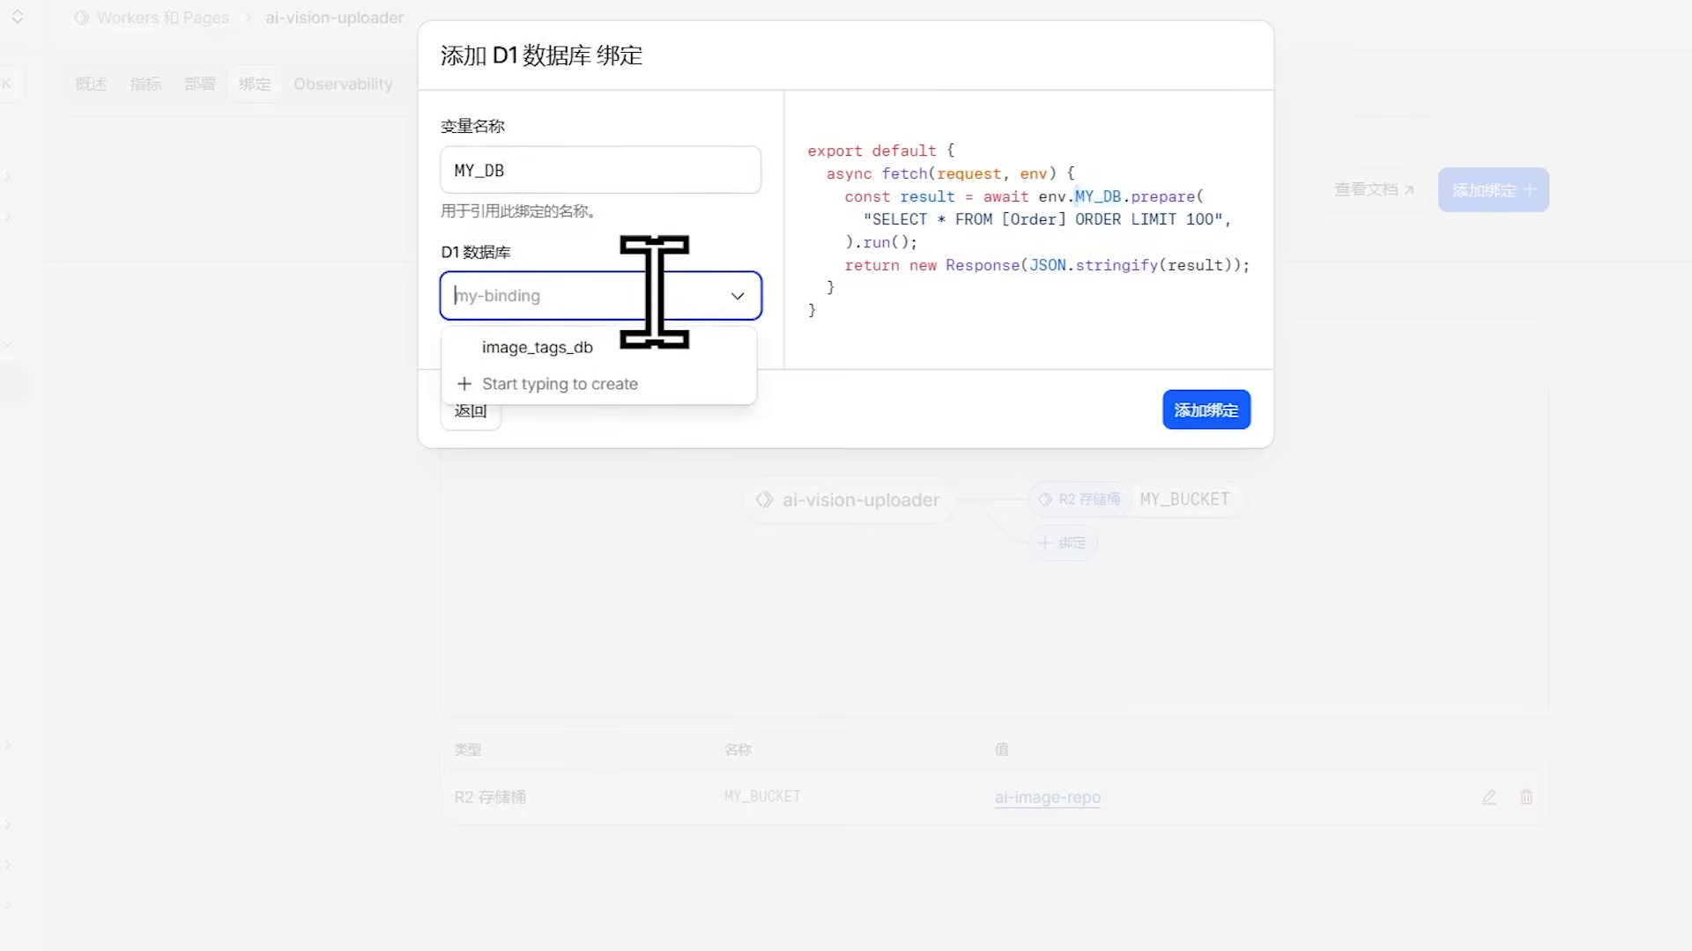
{"action": "left_click", "coordinate": [581, 354]}
{"action": "left_click", "coordinate": [1185, 421]}
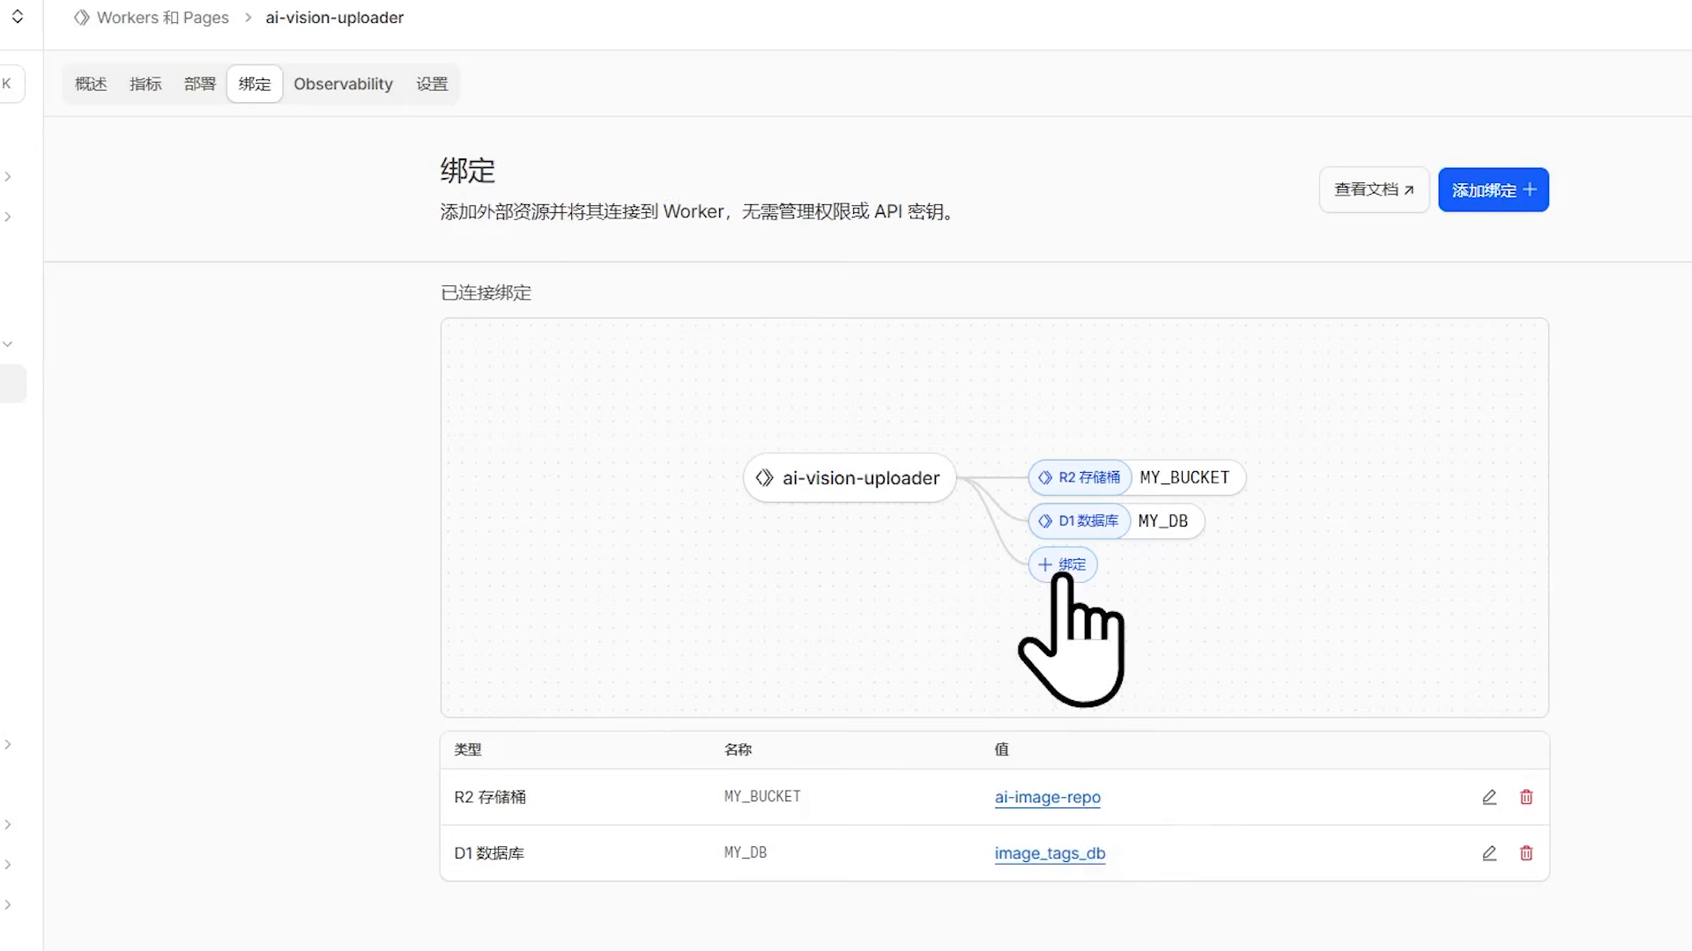
Add a Workers AI binding to the ai-vision-uploader Worker with the variable name AI.
{"action": "left_click", "coordinate": [1063, 571]}
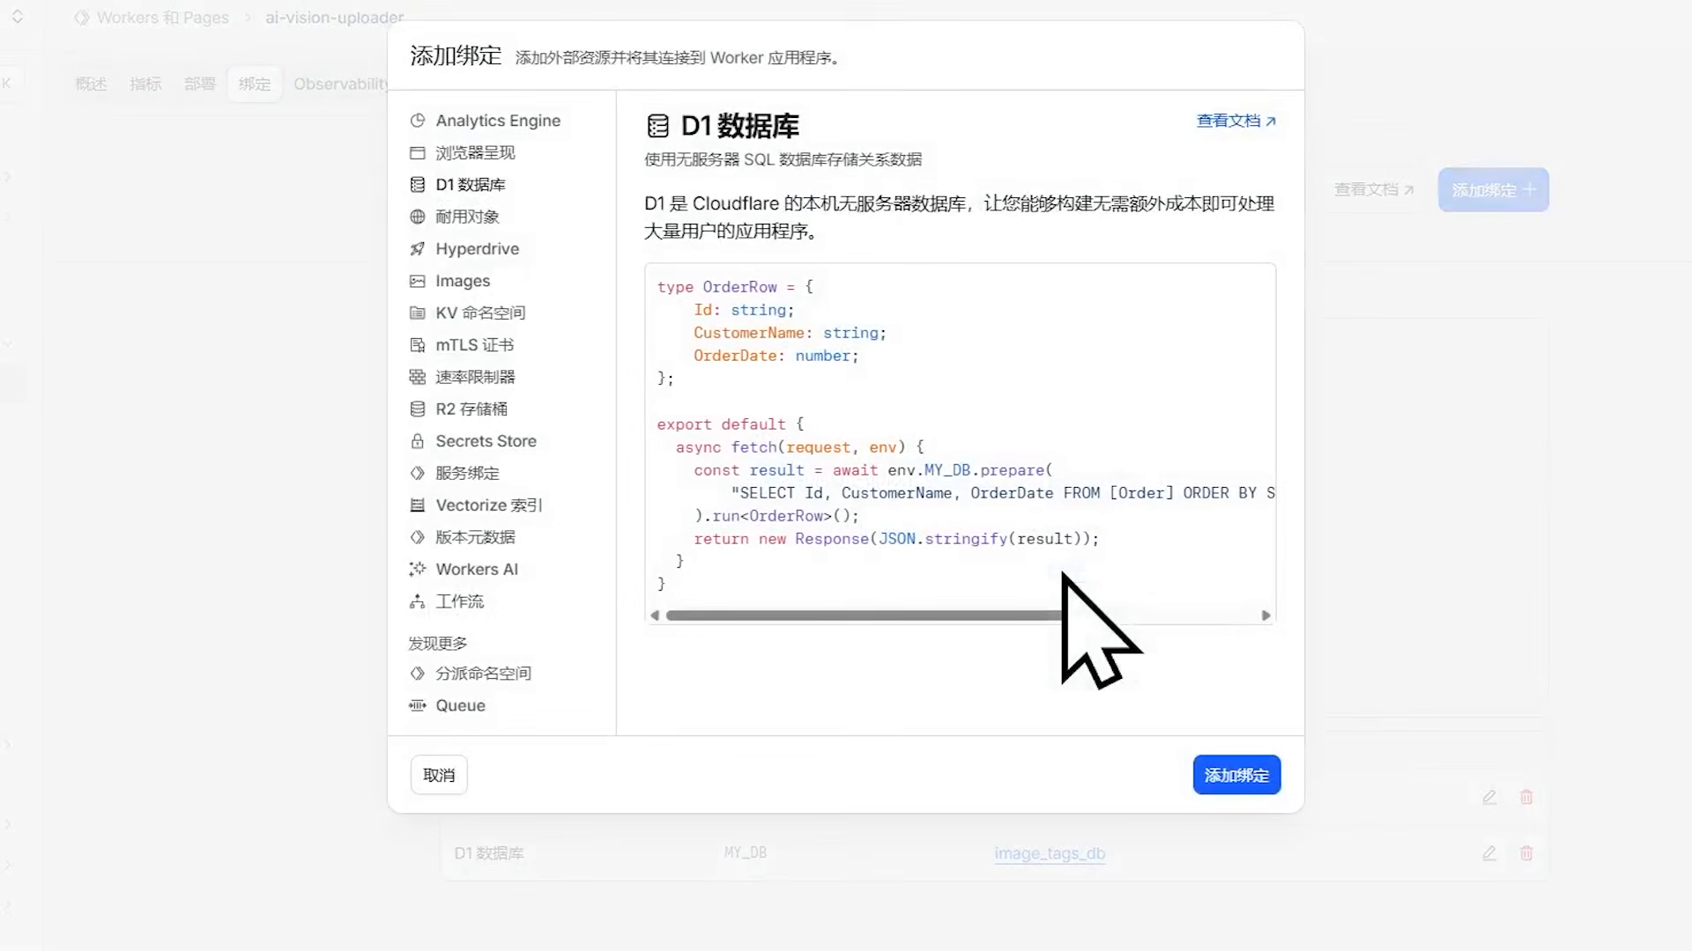
{"action": "left_click", "coordinate": [501, 569]}
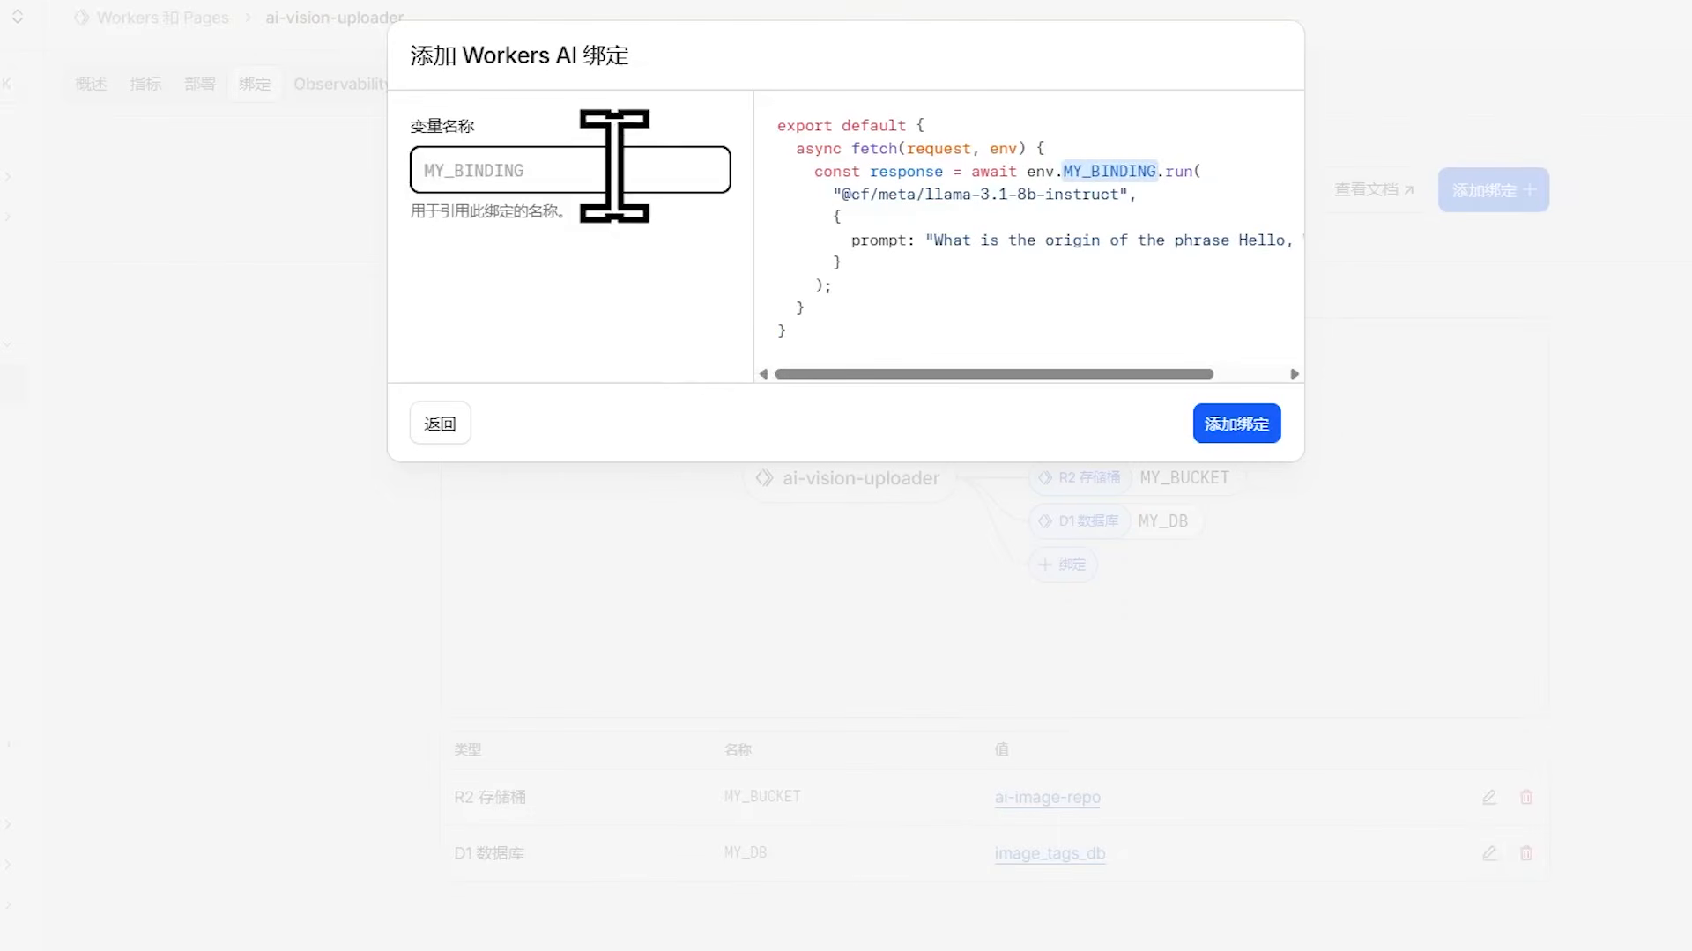
{"action": "type", "text": "AI"}
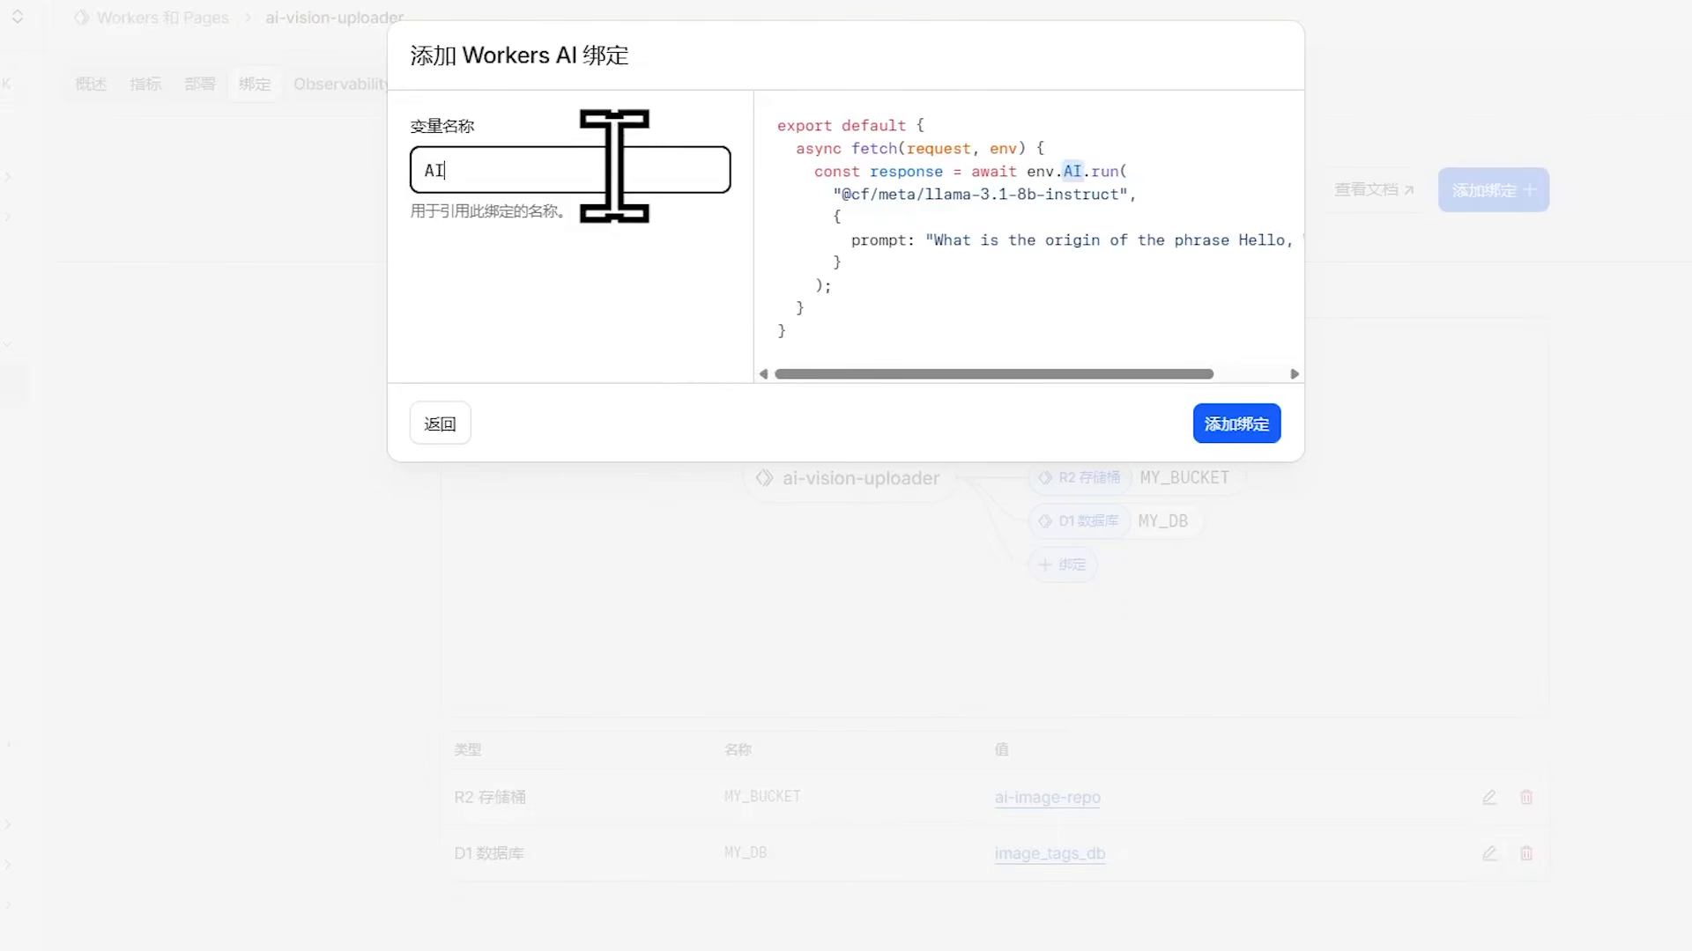
{"action": "left_click", "coordinate": [1224, 422]}
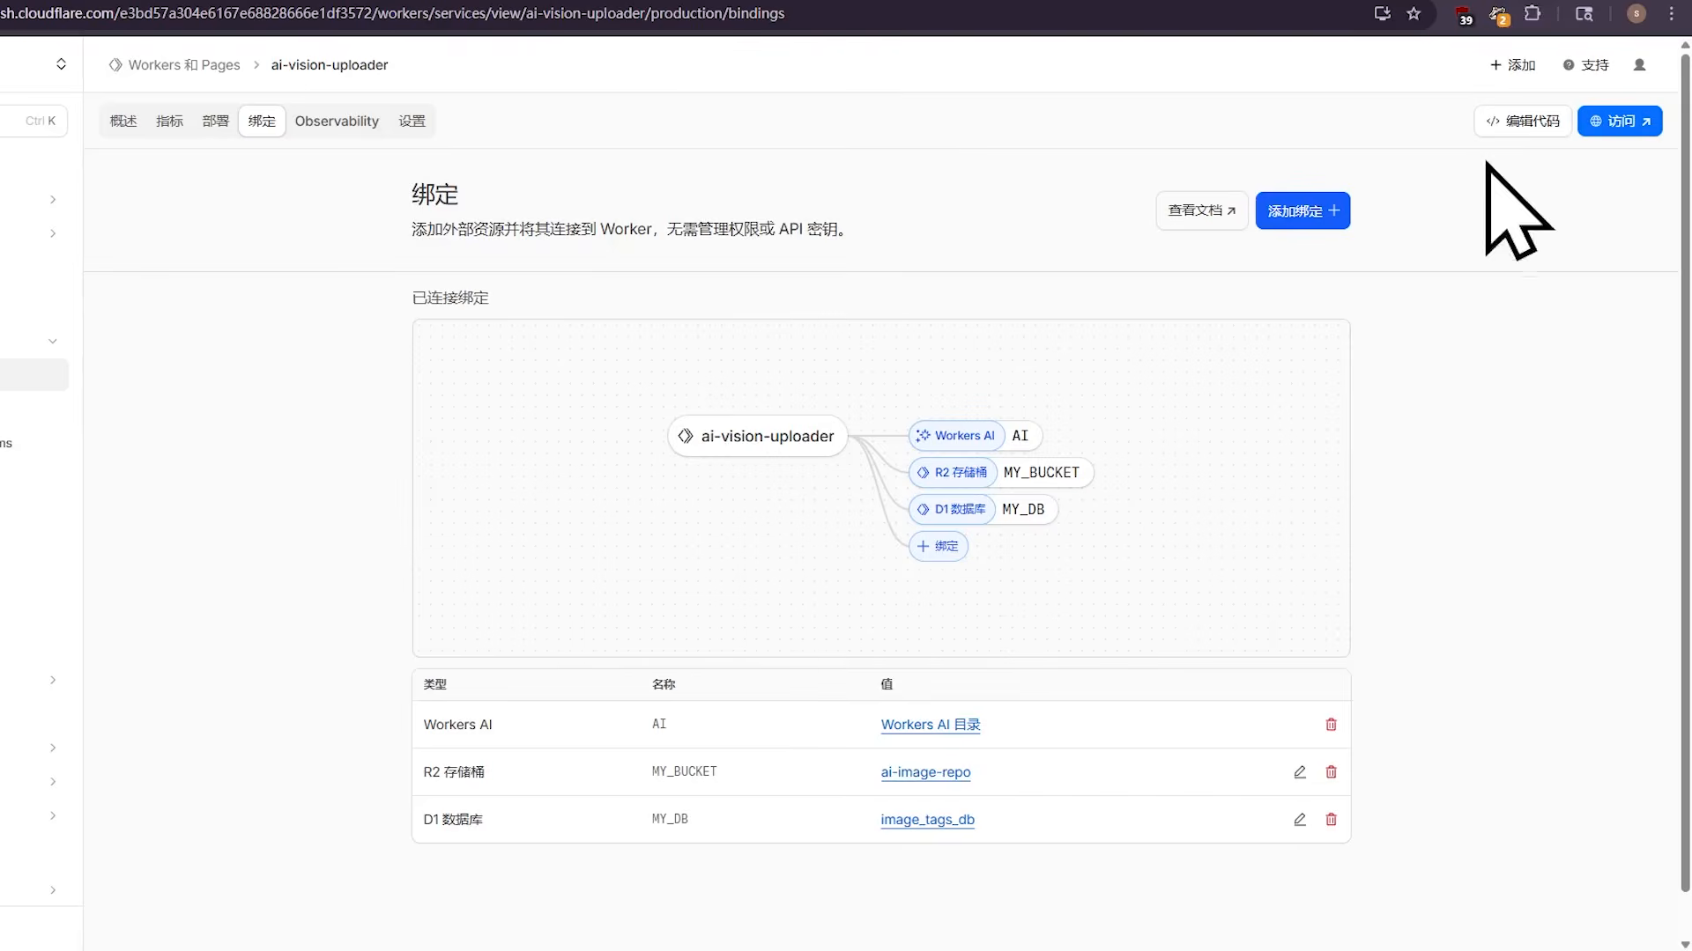
Replace all the starter code in the Worker's worker.js with the prepared image upload, AI tagging and search script.
{"action": "left_click", "coordinate": [1525, 121]}
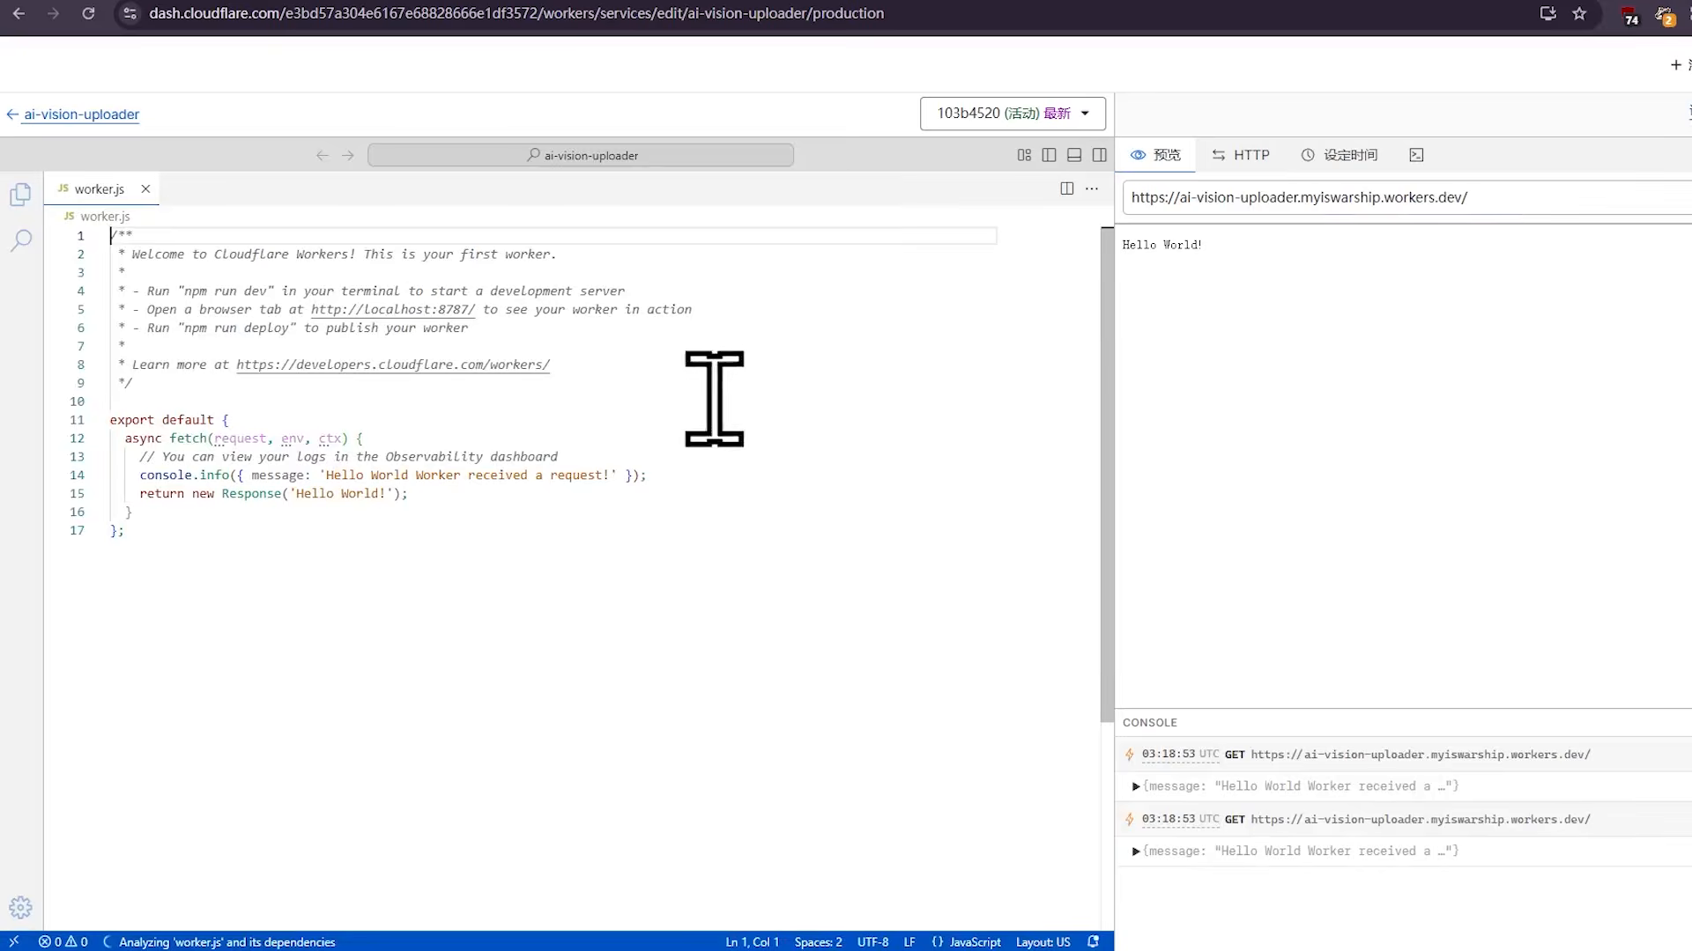
{"action": "left_click_drag", "start_coordinate": [457, 574], "coordinate": [113, 182]}
{"action": "key", "text": "BackSpace"}
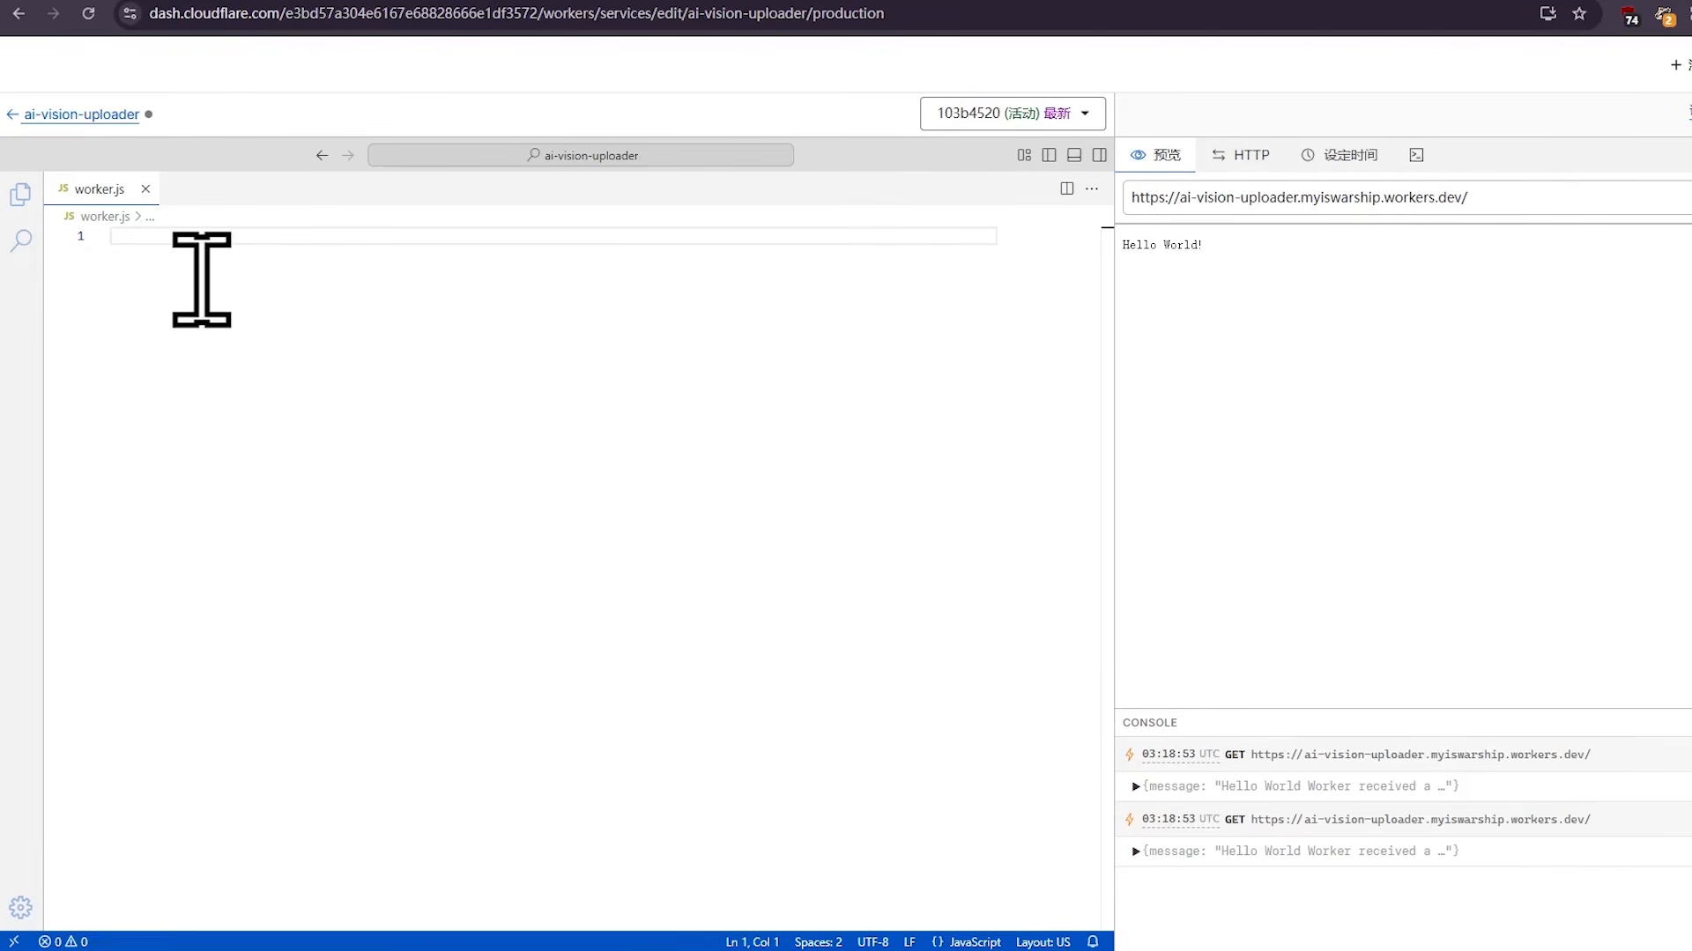
{"action": "key", "text": "ctrl+v"}
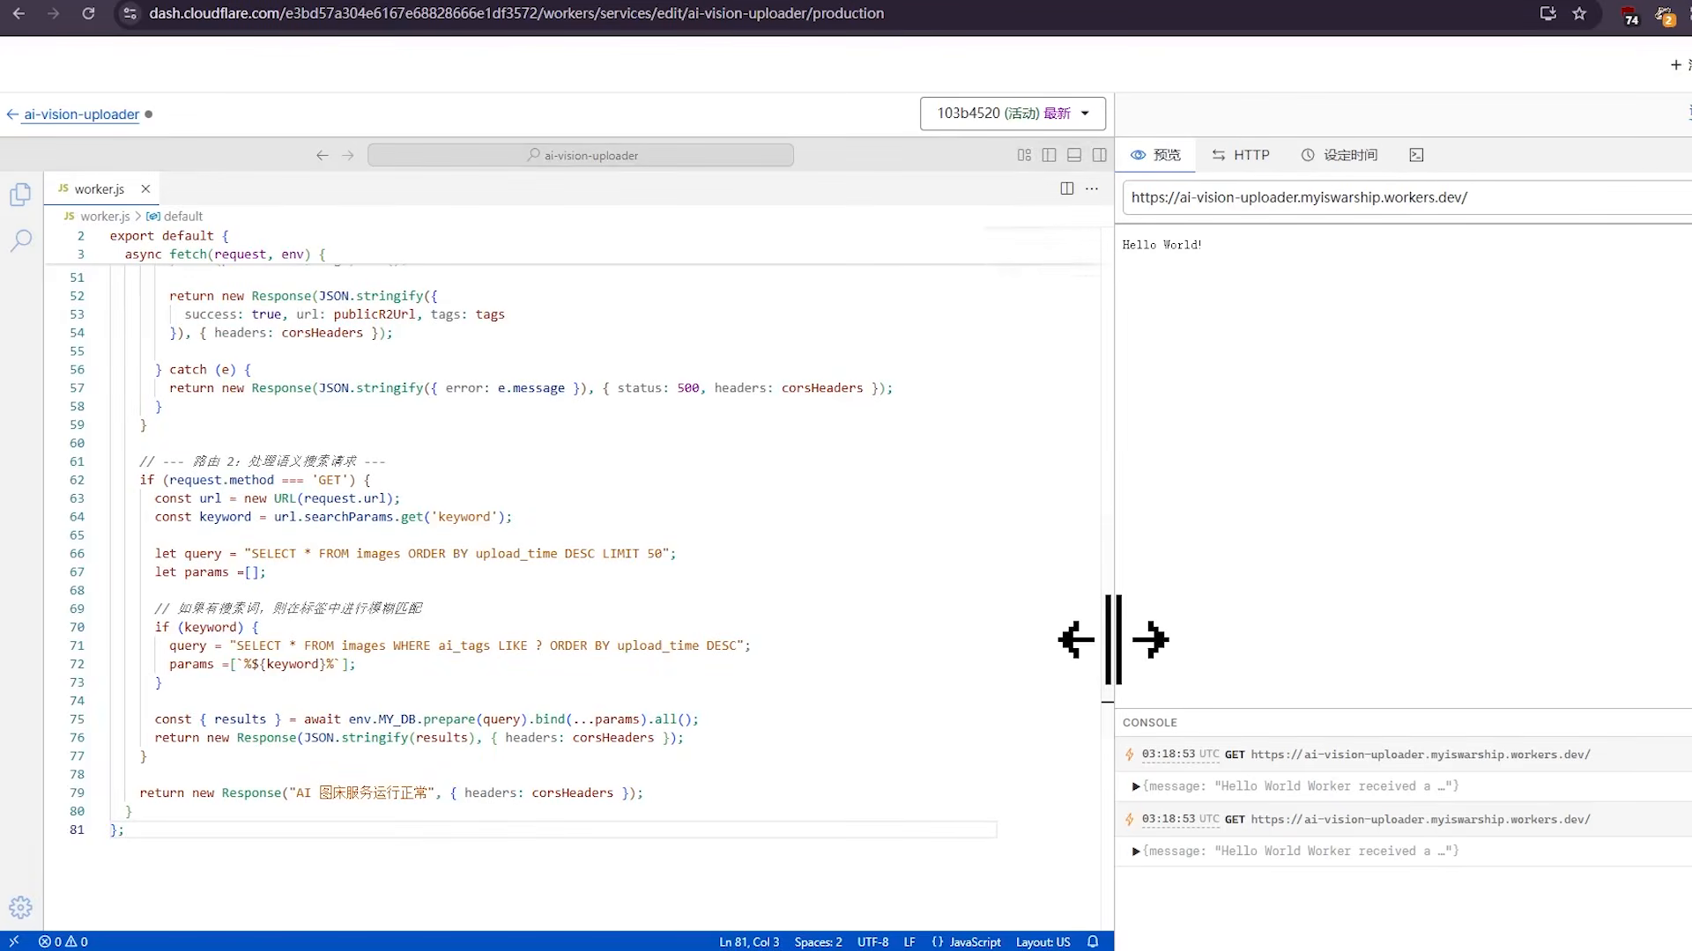
Set the publicR2Url domain in worker.js to the r2.dev address saved in Notepad, and deploy the Worker.
{"action": "left_click_drag", "start_coordinate": [1106, 642], "coordinate": [1126, 498]}
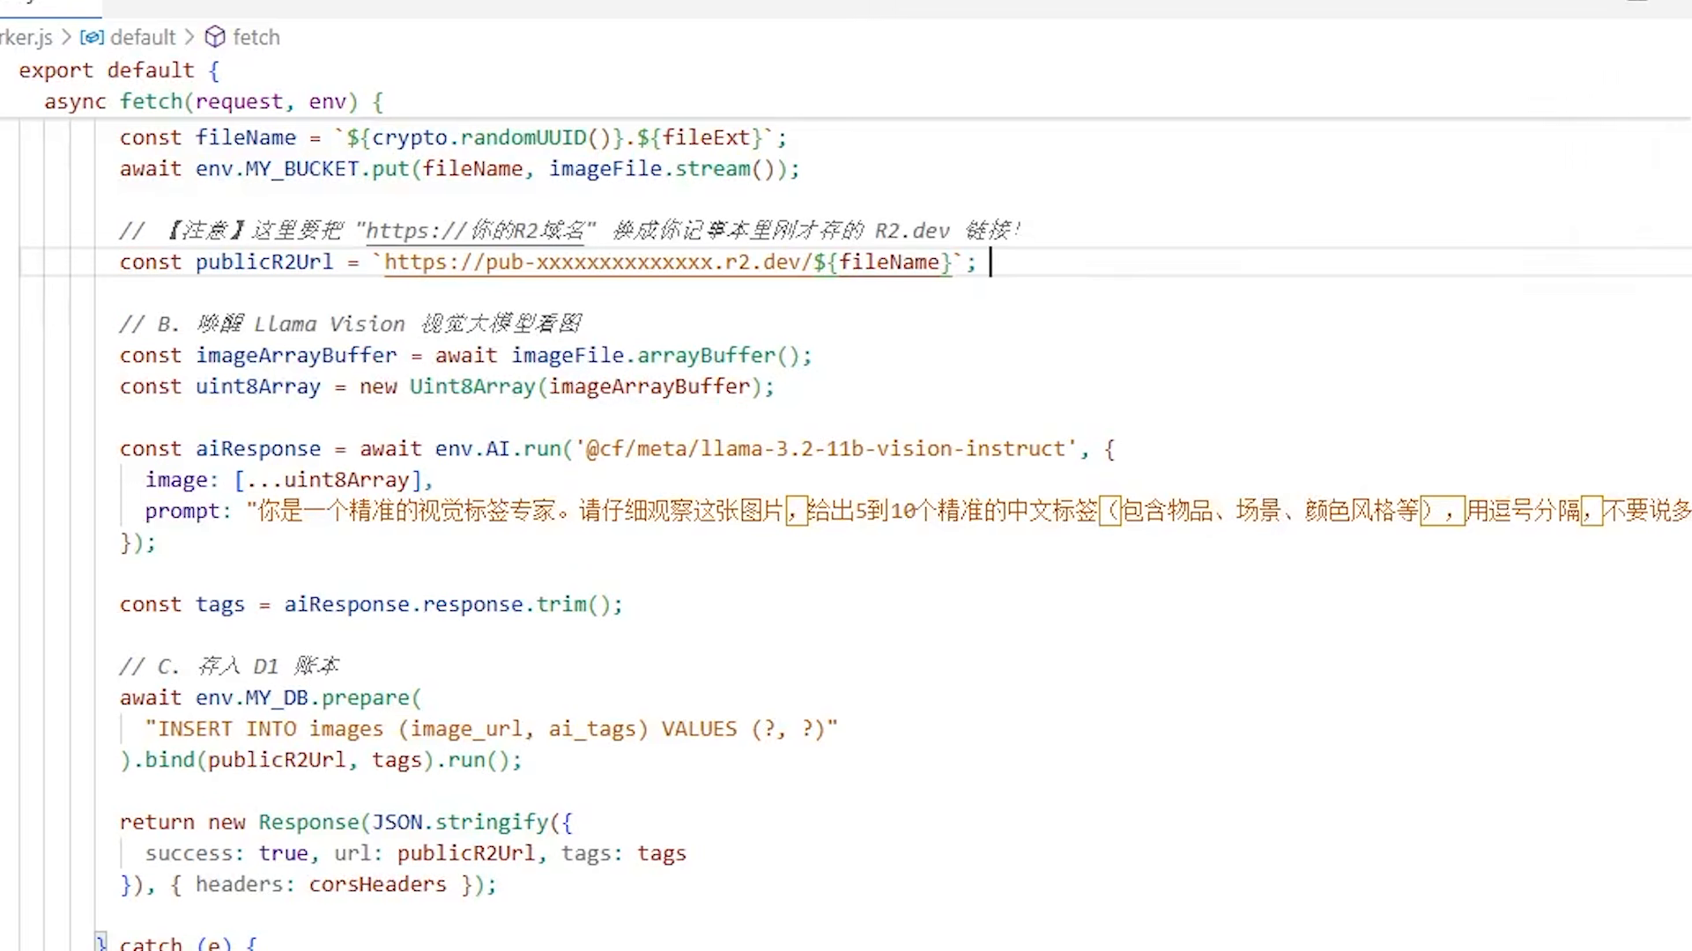
{"action": "left_click", "coordinate": [1528, 950]}
{"action": "left_click_drag", "start_coordinate": [1397, 159], "coordinate": [740, 159]}
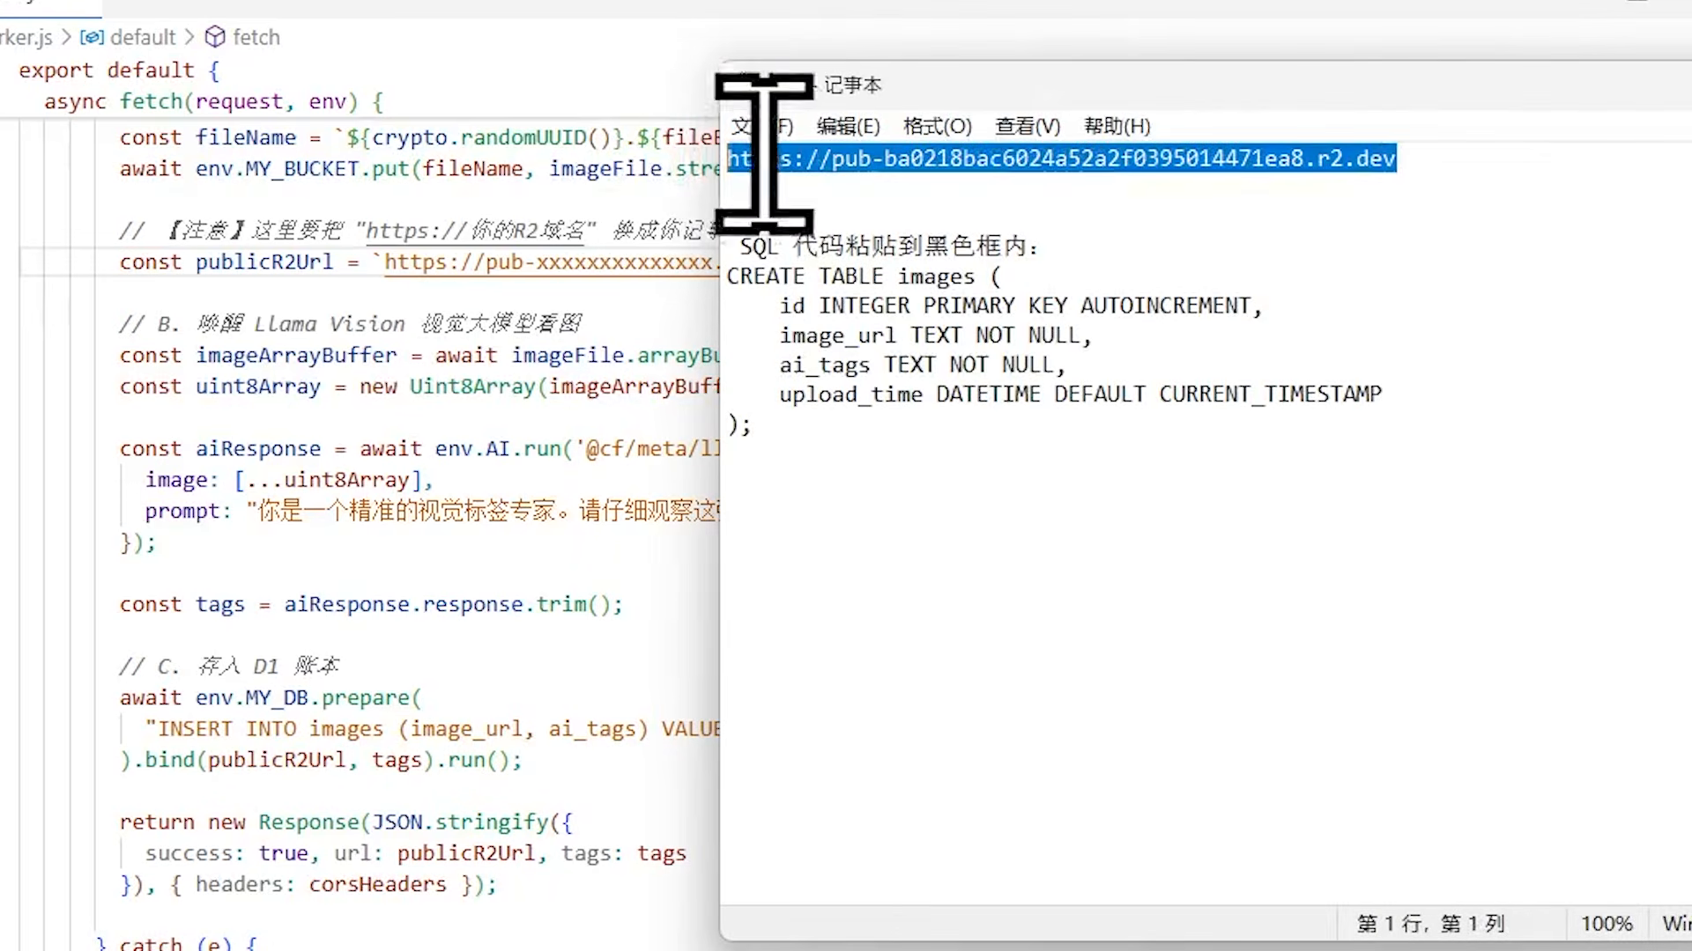
{"action": "right_click", "coordinate": [907, 161]}
{"action": "left_click", "coordinate": [1004, 268]}
{"action": "key", "text": "alt+Tab"}
{"action": "key", "text": "ctrl+v"}
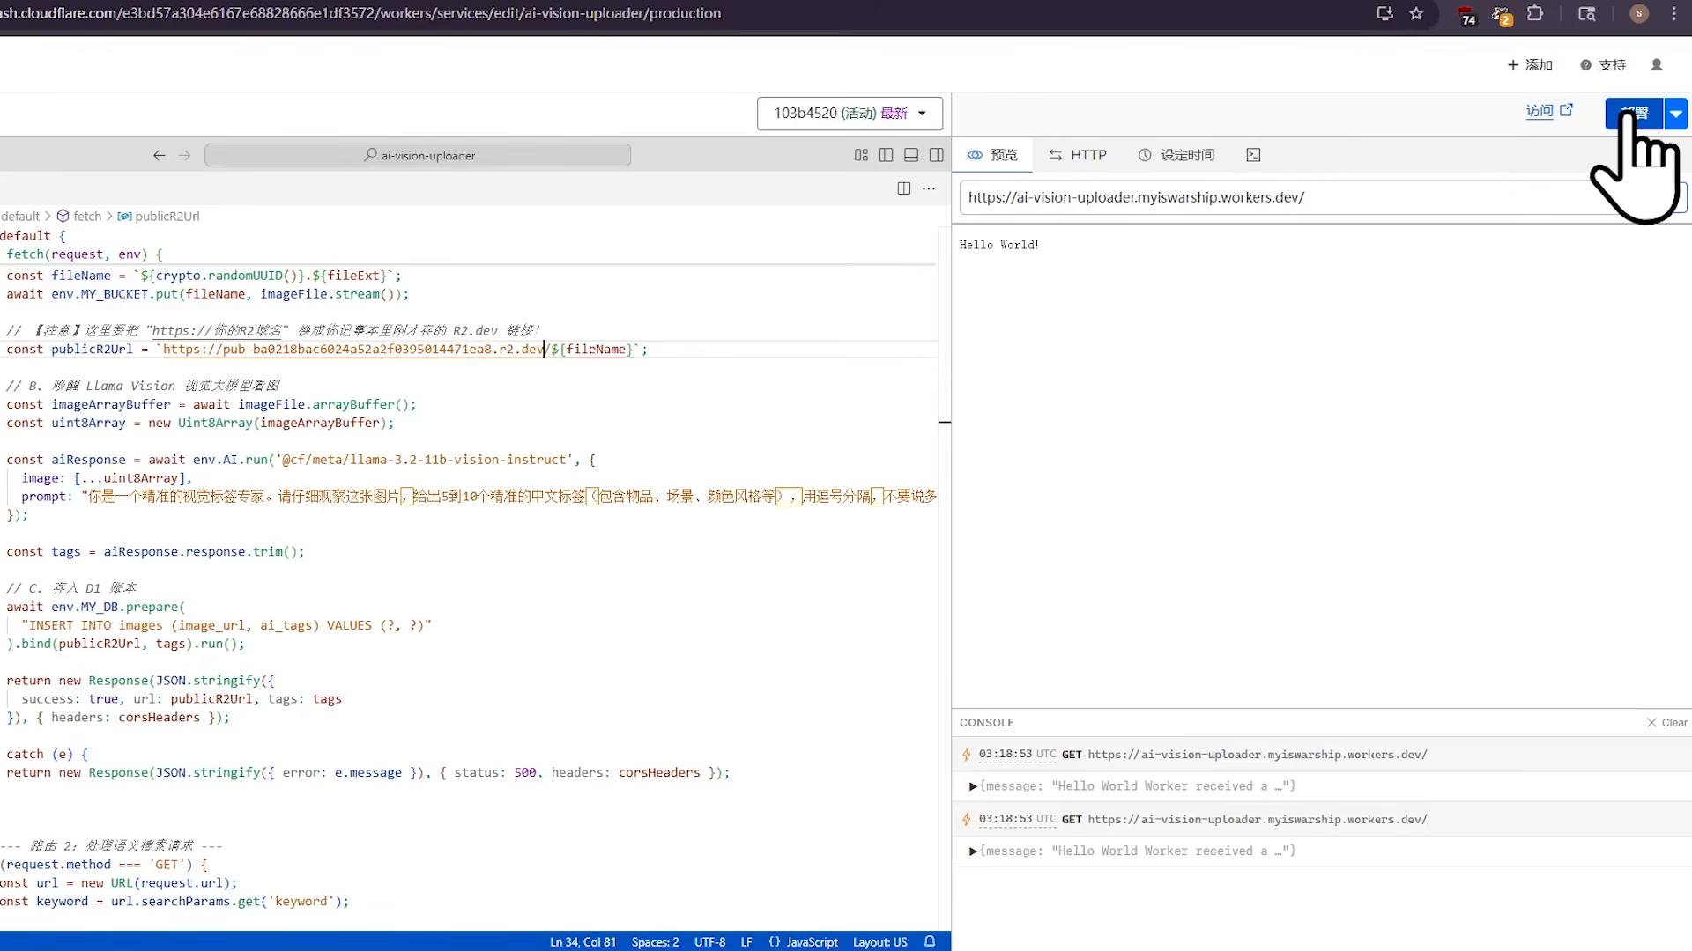
{"action": "left_click", "coordinate": [1632, 113]}
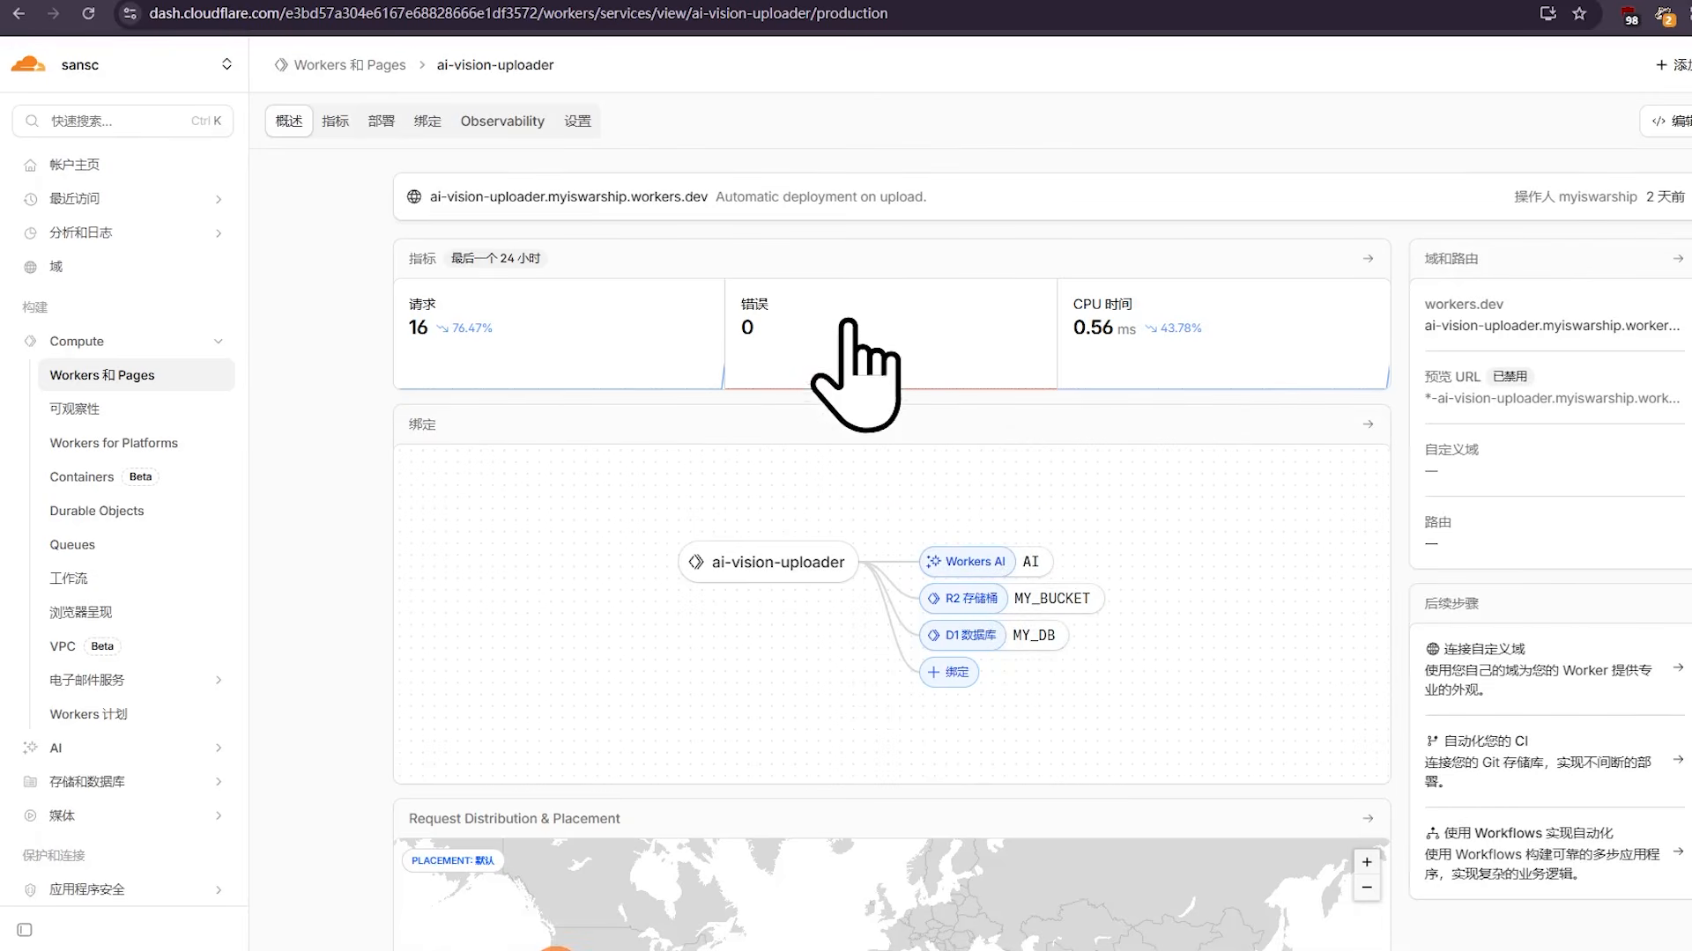
View the ai-vision-uploader Worker's metrics, and open the Workers AI model catalogue.
{"action": "left_click", "coordinate": [333, 120]}
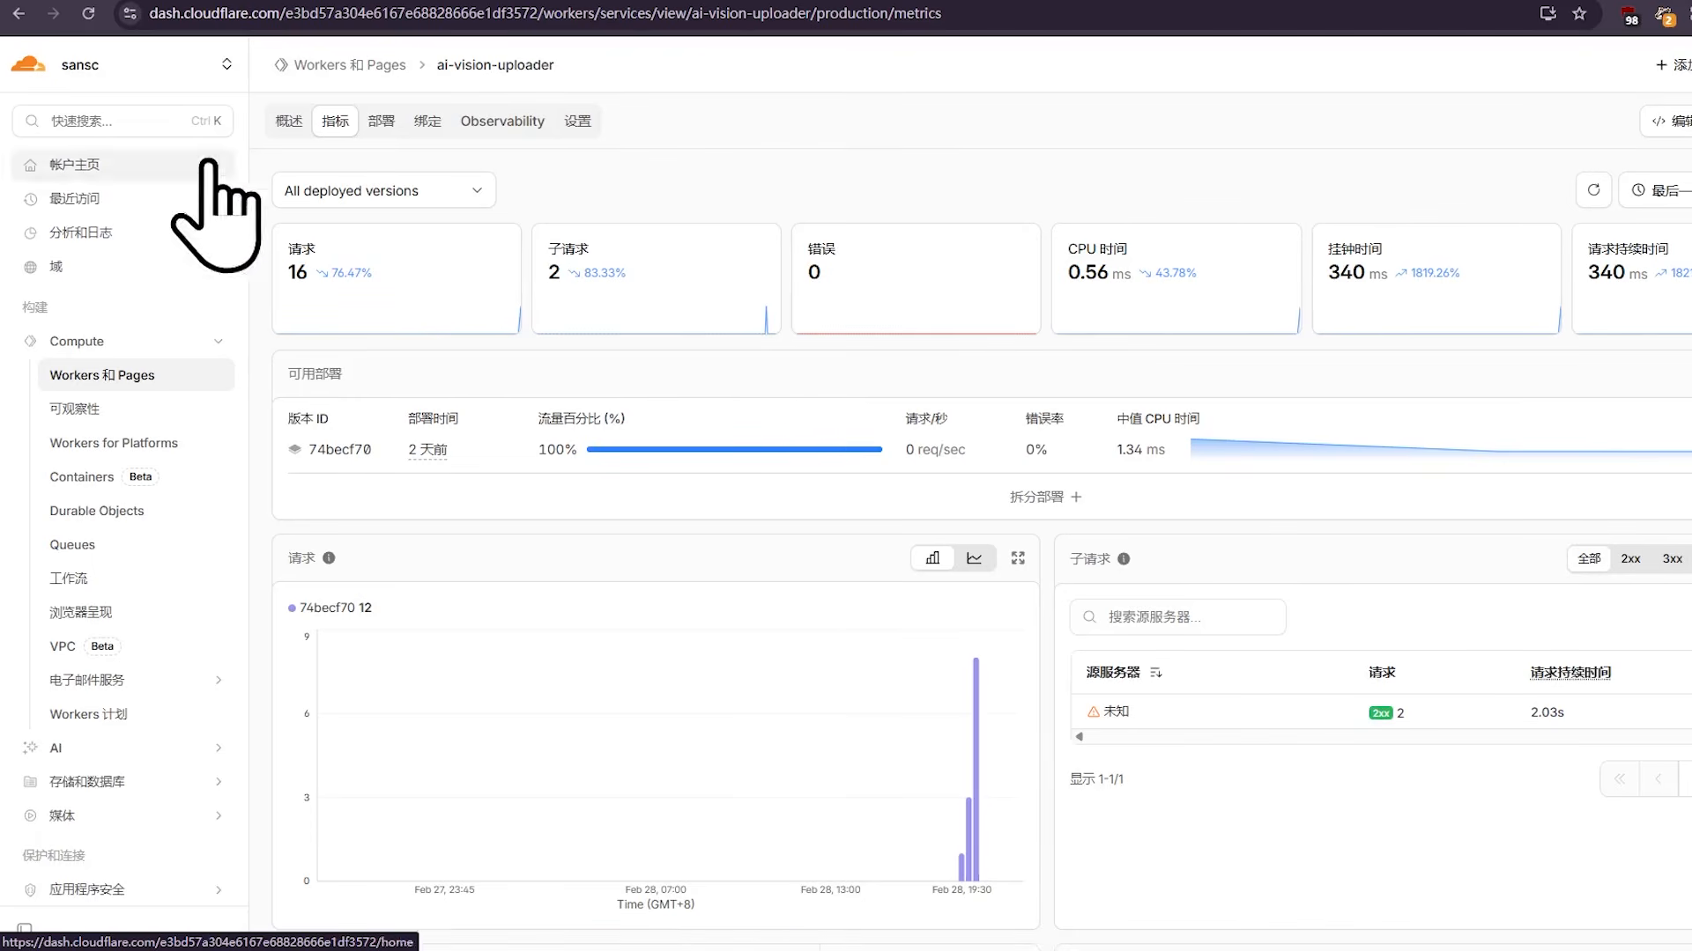
{"action": "left_click", "coordinate": [31, 64]}
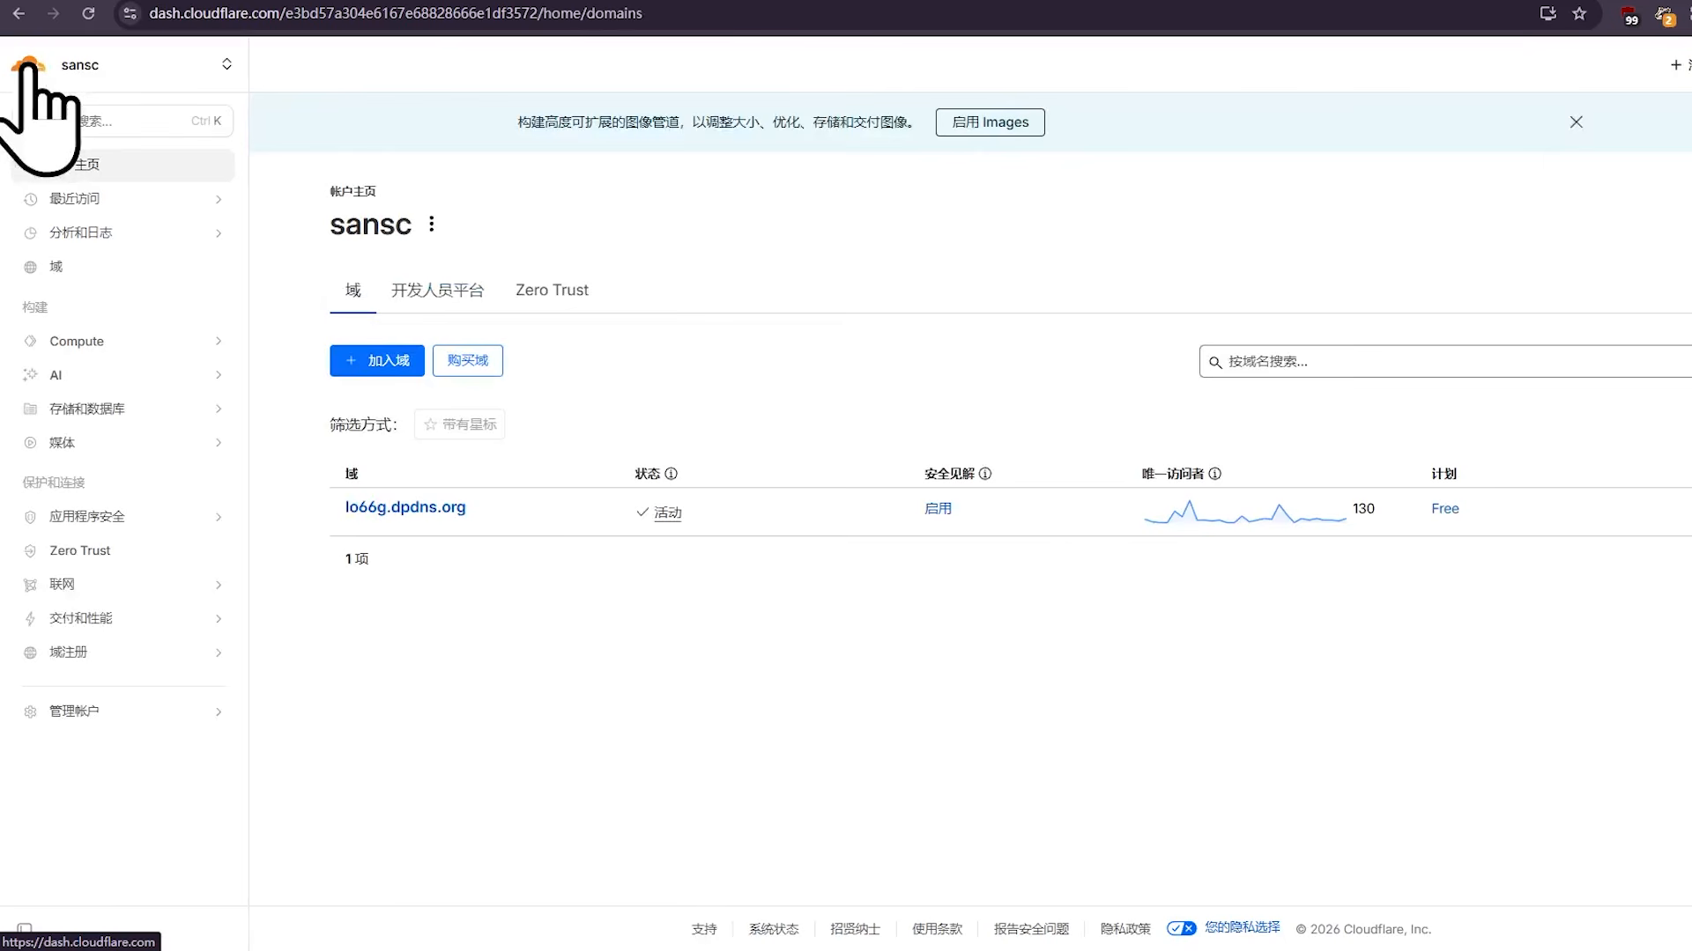
{"action": "left_click", "coordinate": [130, 377]}
{"action": "left_click", "coordinate": [99, 409]}
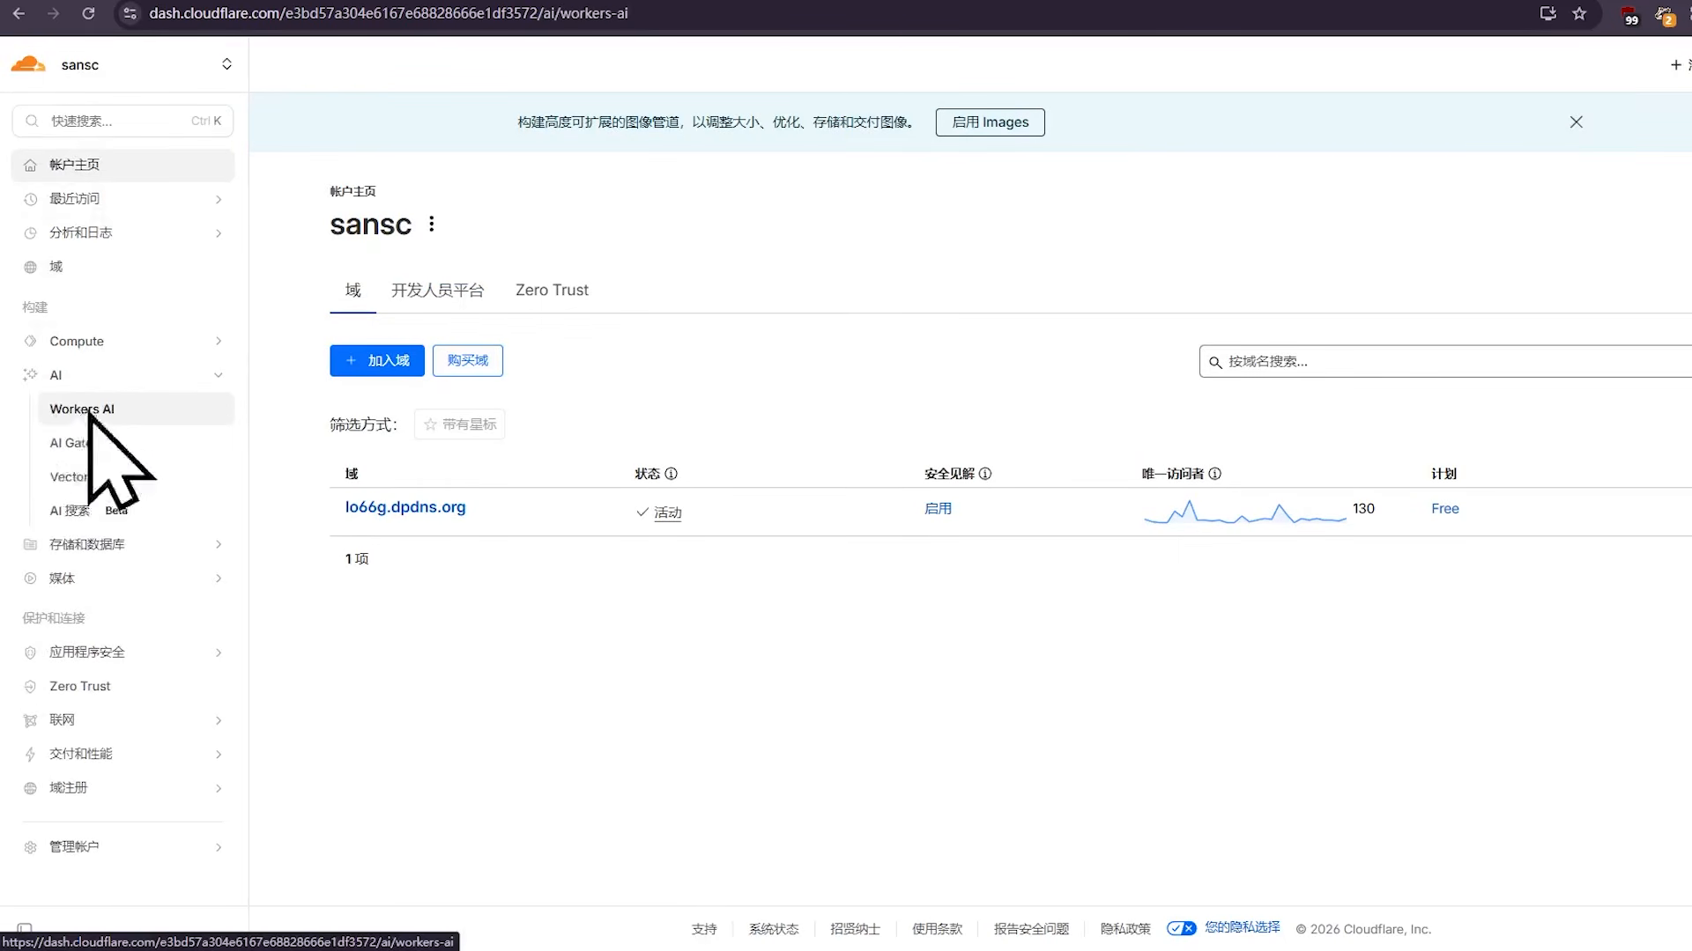
{"action": "left_click", "coordinate": [362, 217]}
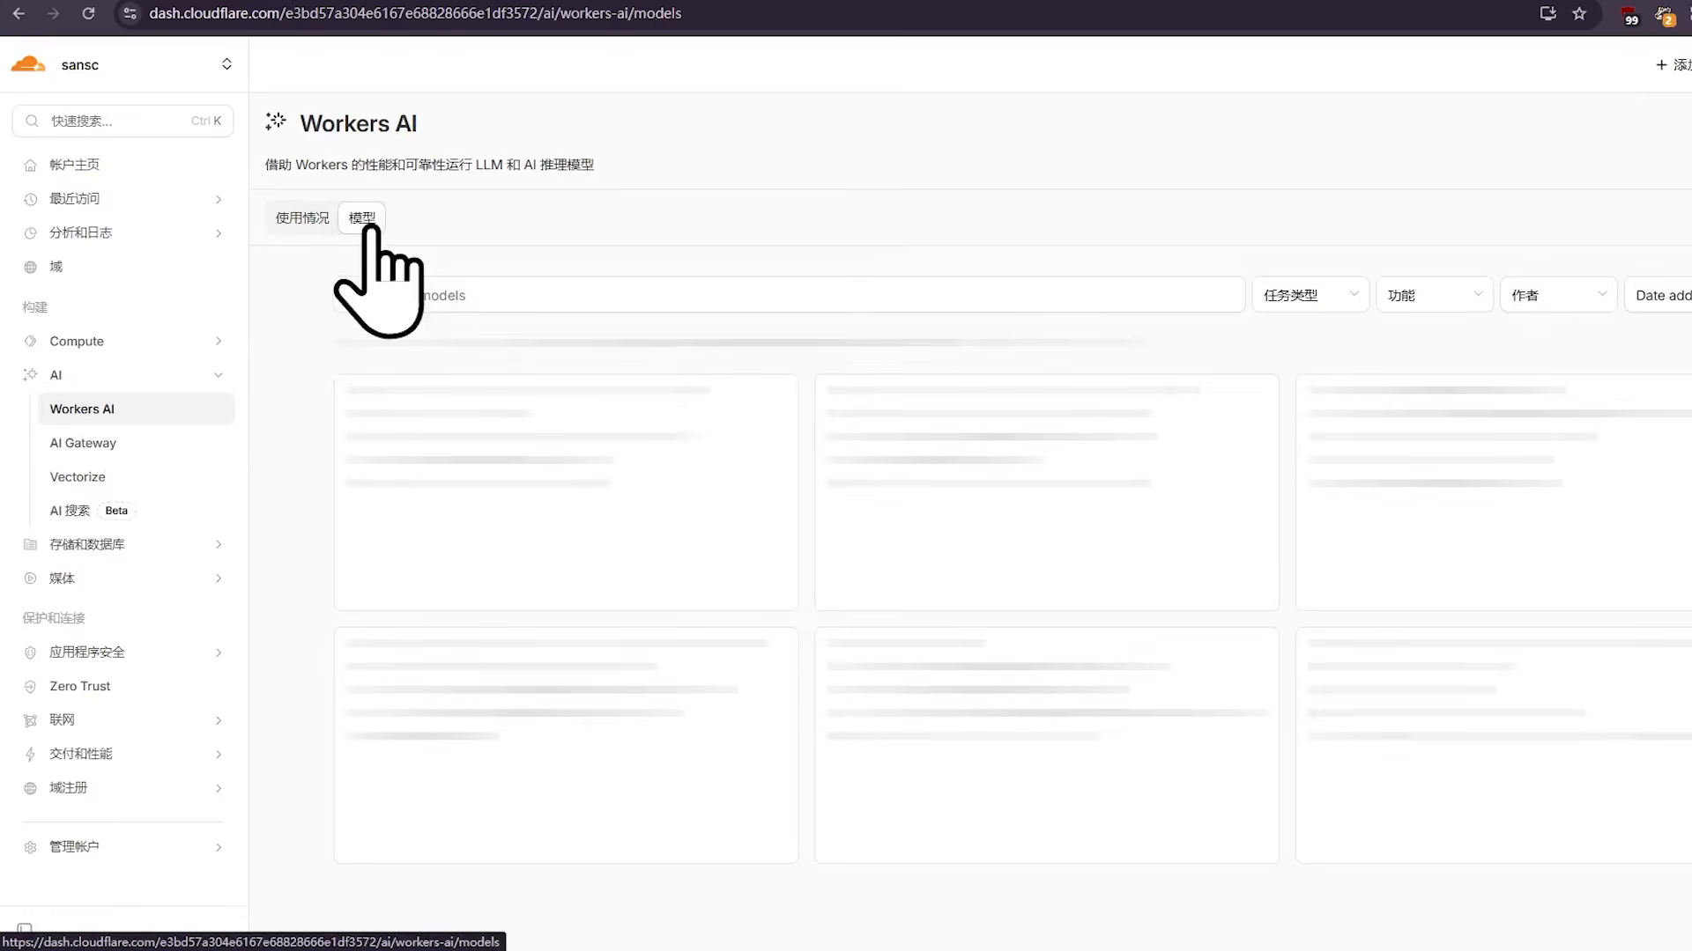
Enter the ai-vision-uploader Worker's URL followed by ?setup=agree as the browser address.
{"action": "key", "text": "ctrl+v"}
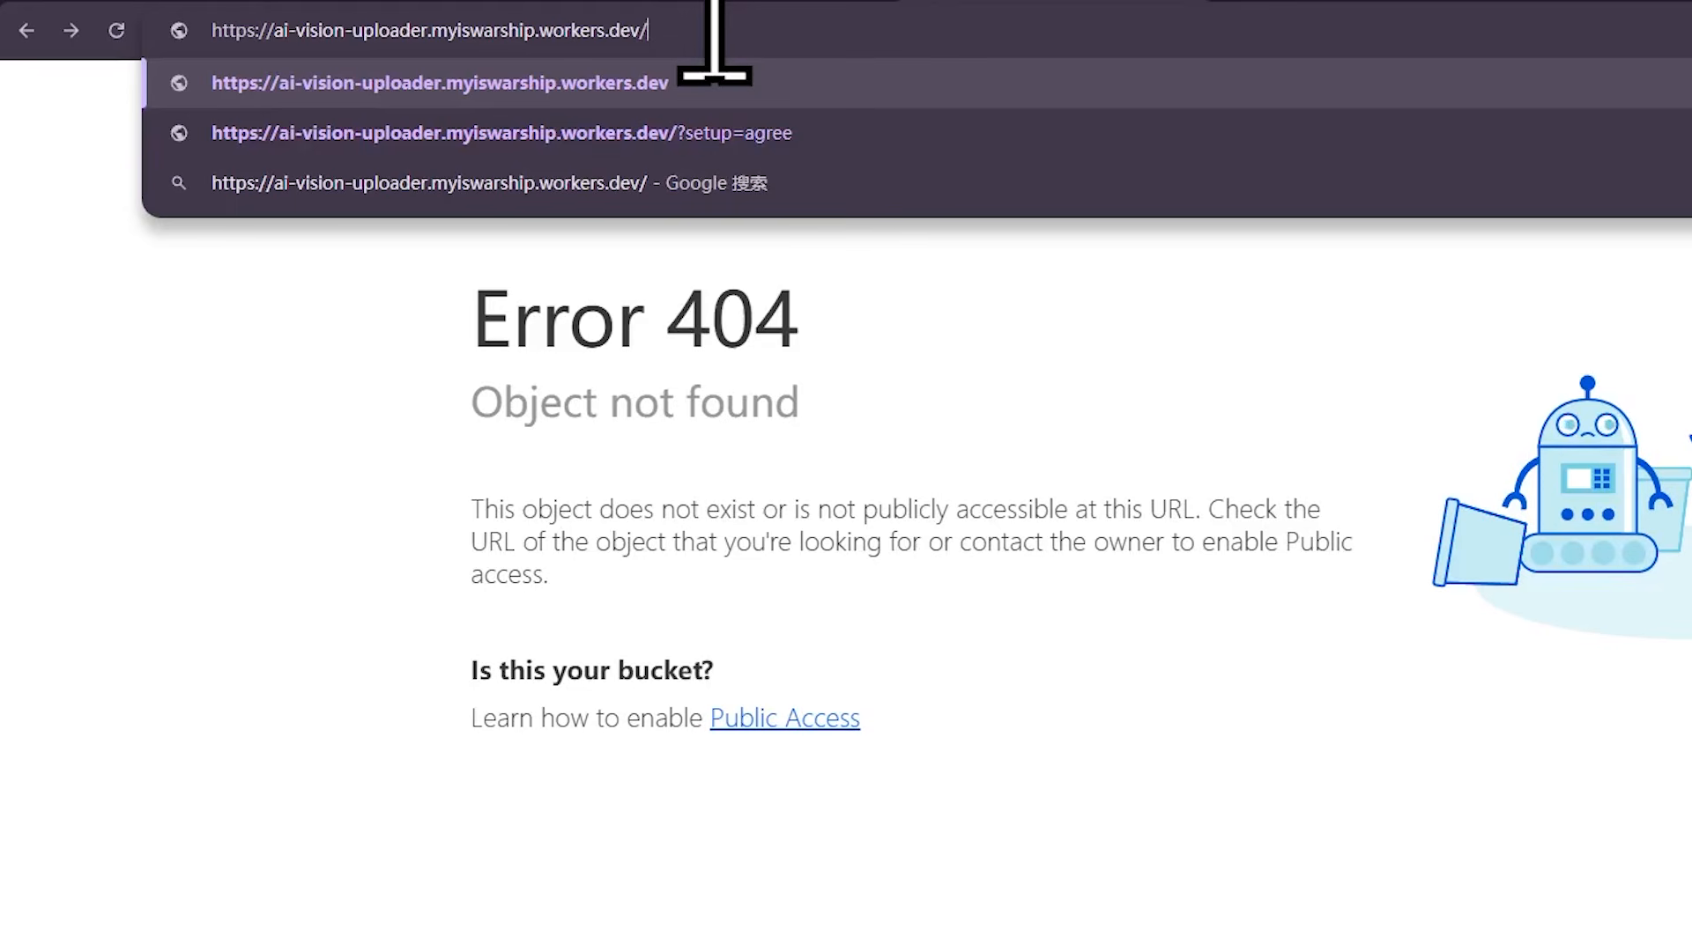
{"action": "key", "text": "ctrl+v"}
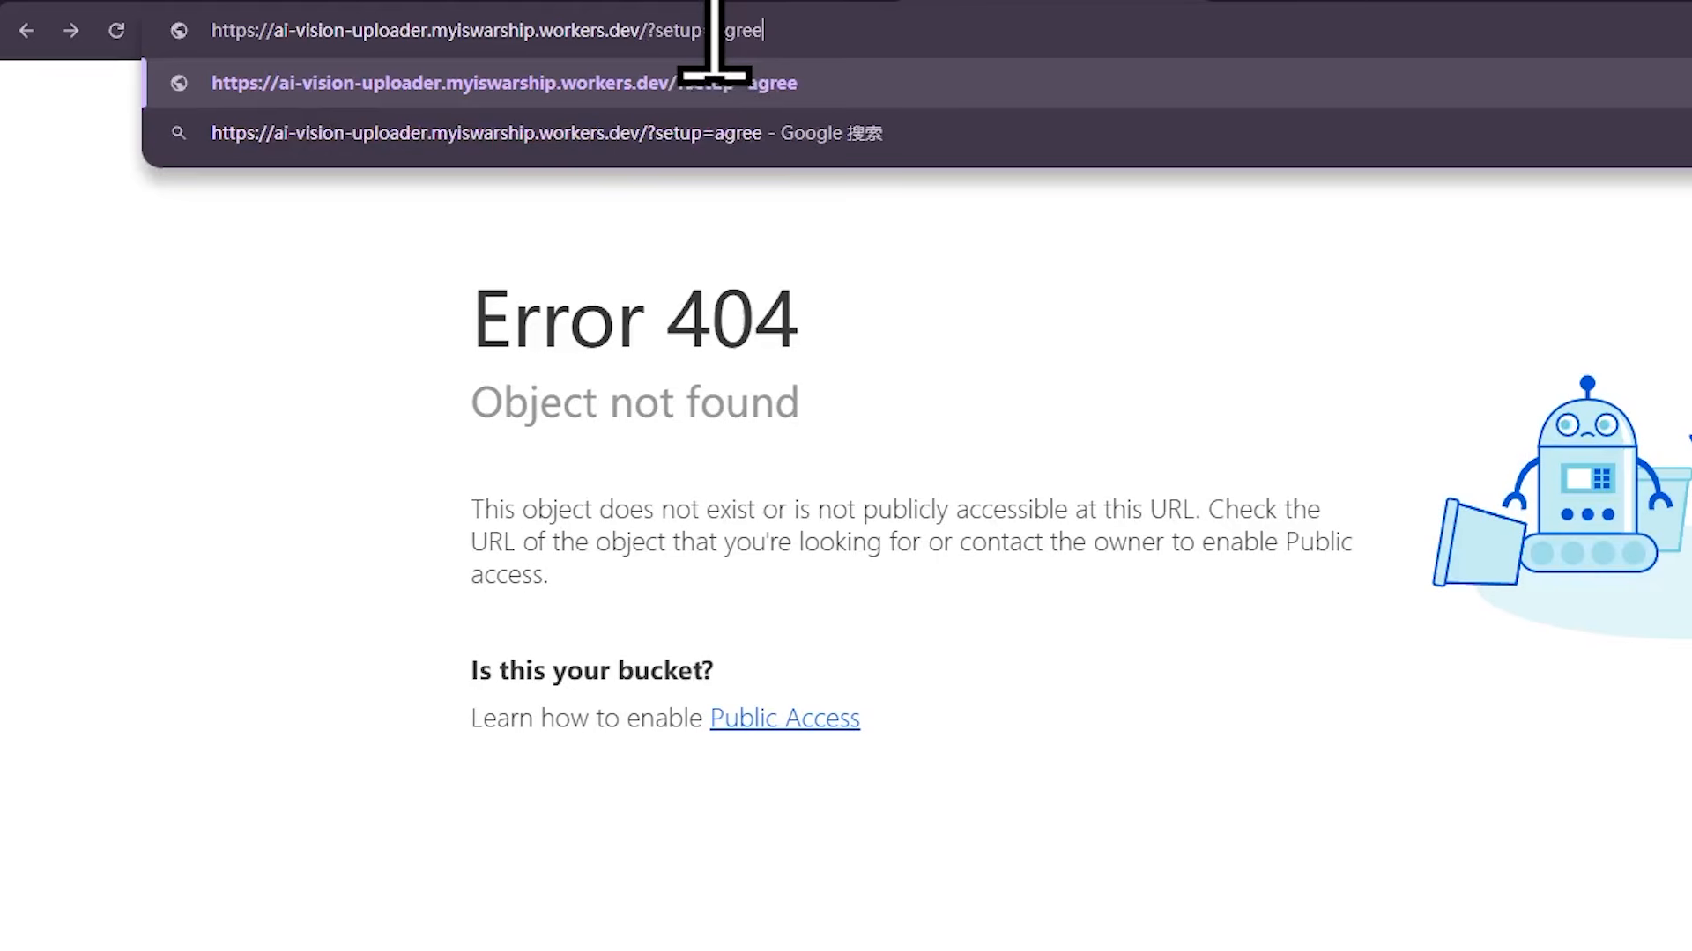
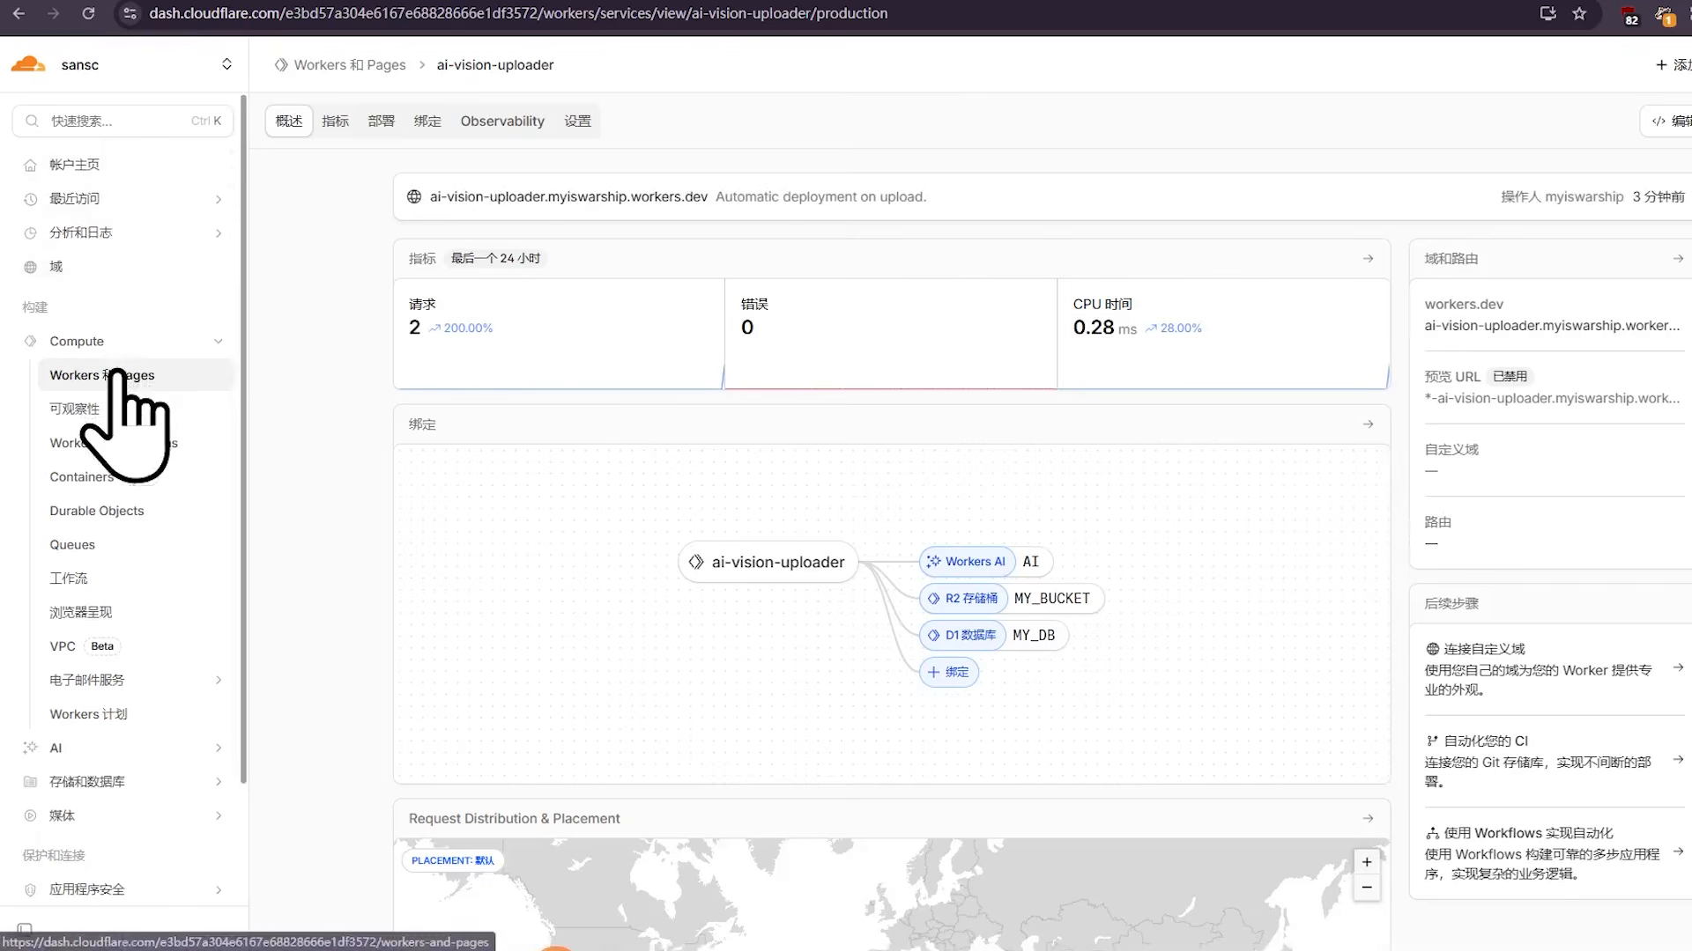
Create a Cloudflare Pages project named my-ai-gallery using the direct file upload method.
{"action": "left_click", "coordinate": [115, 374]}
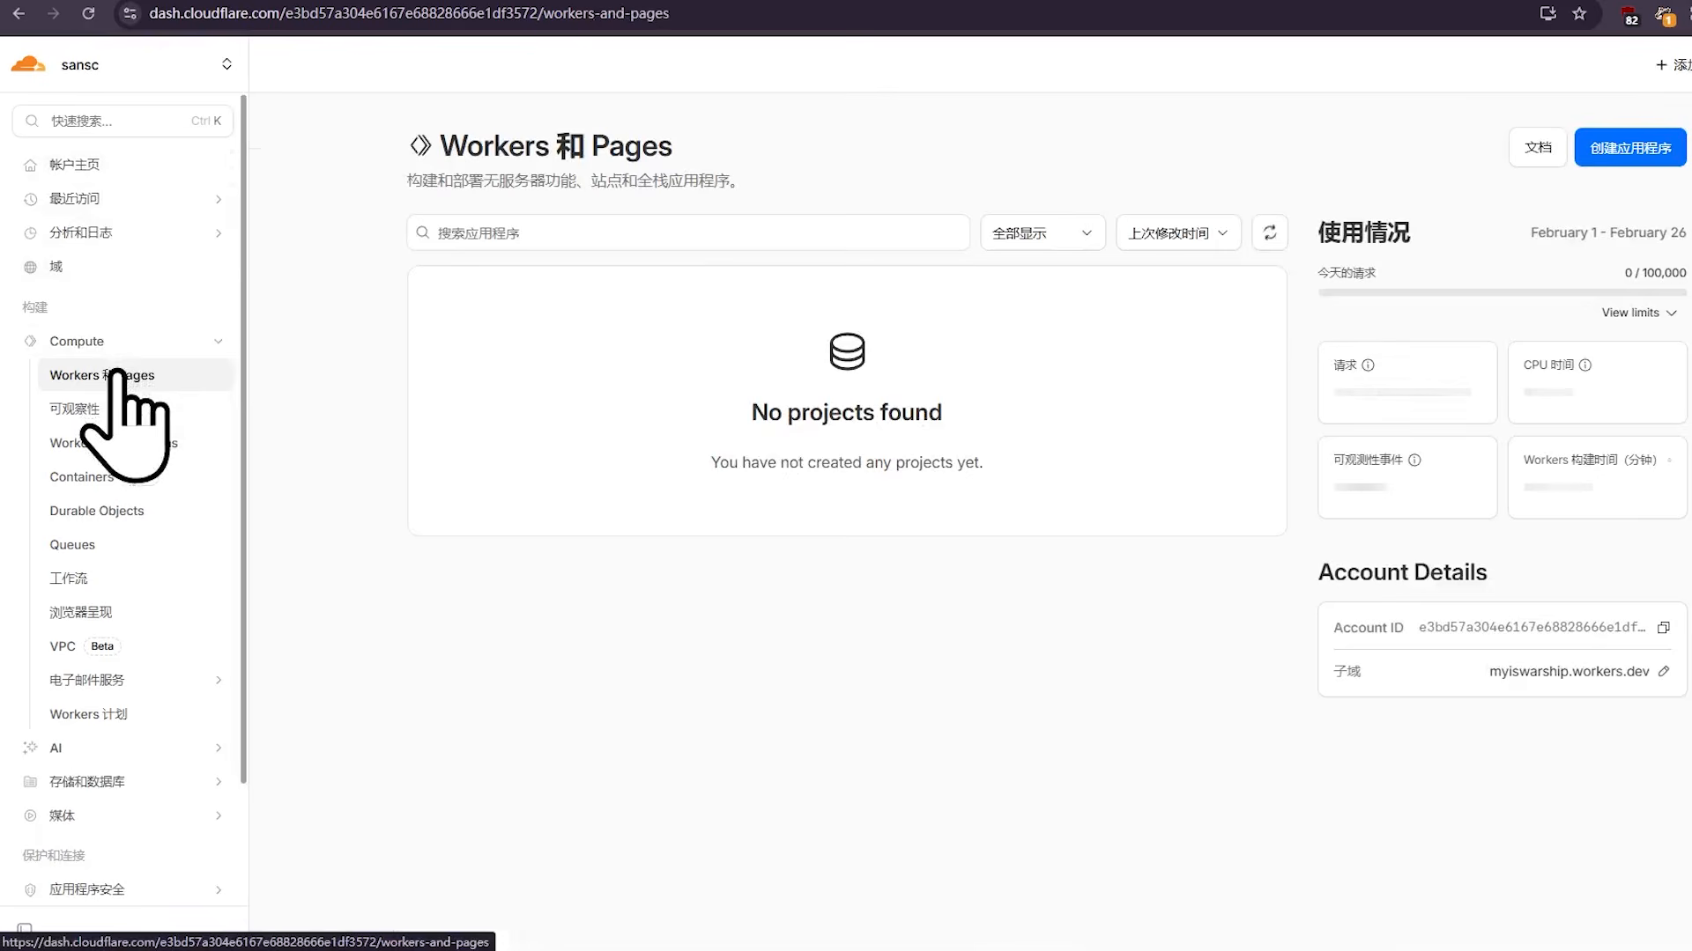
{"action": "left_click", "coordinate": [1641, 148]}
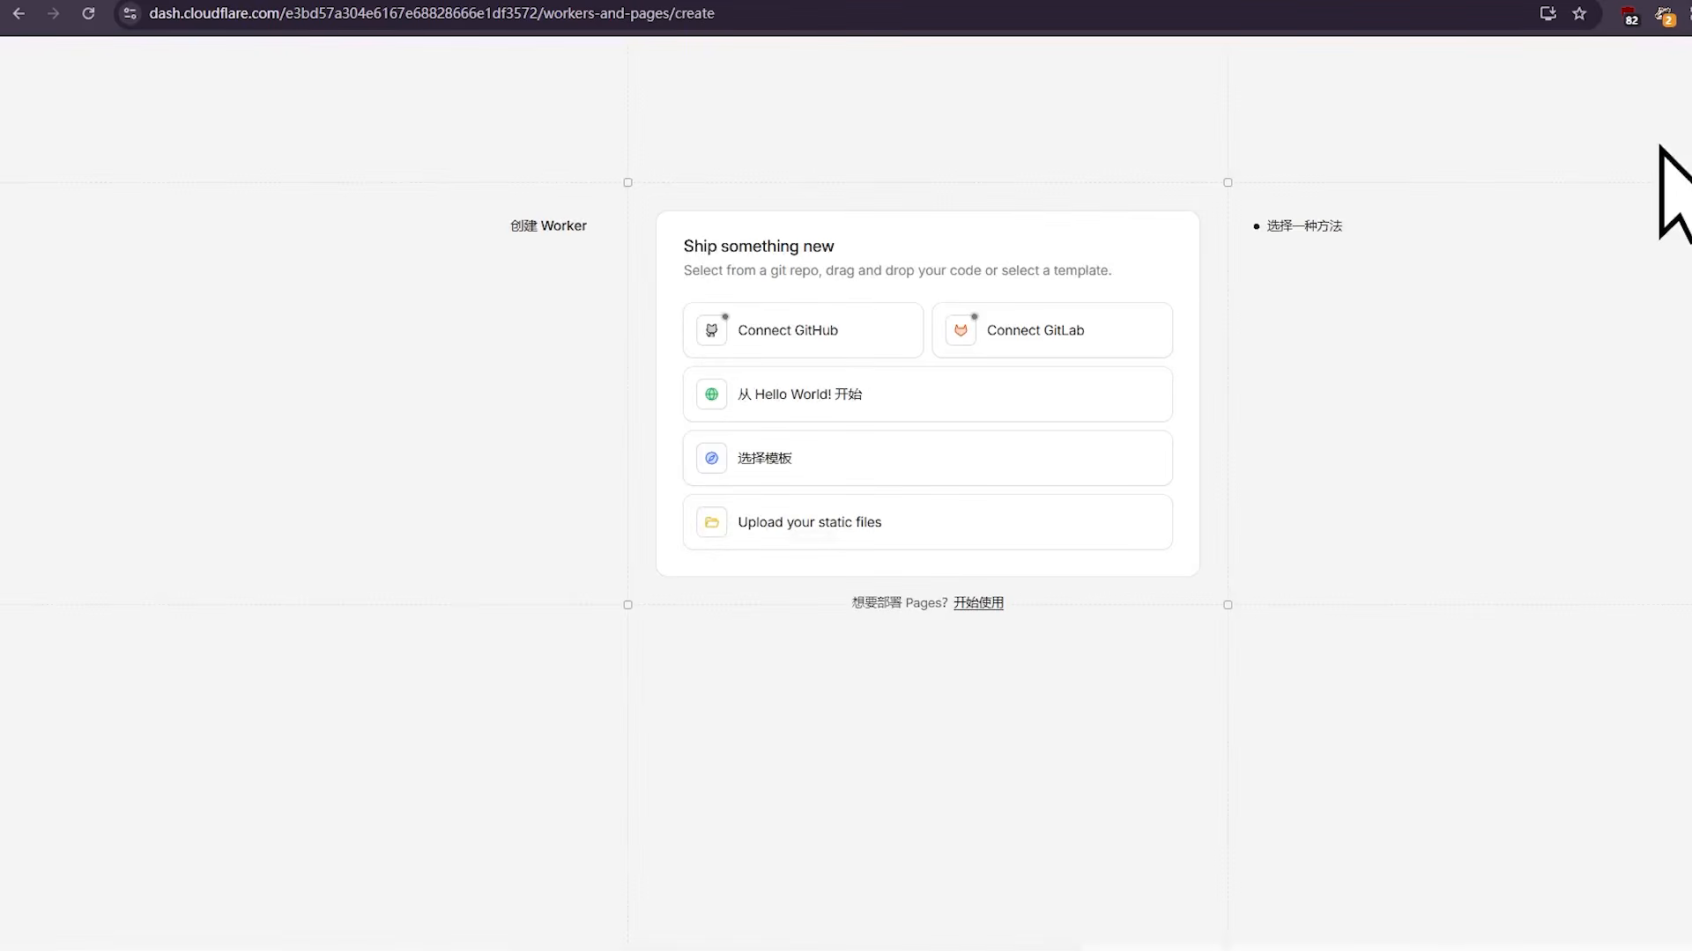
{"action": "left_click", "coordinate": [983, 602]}
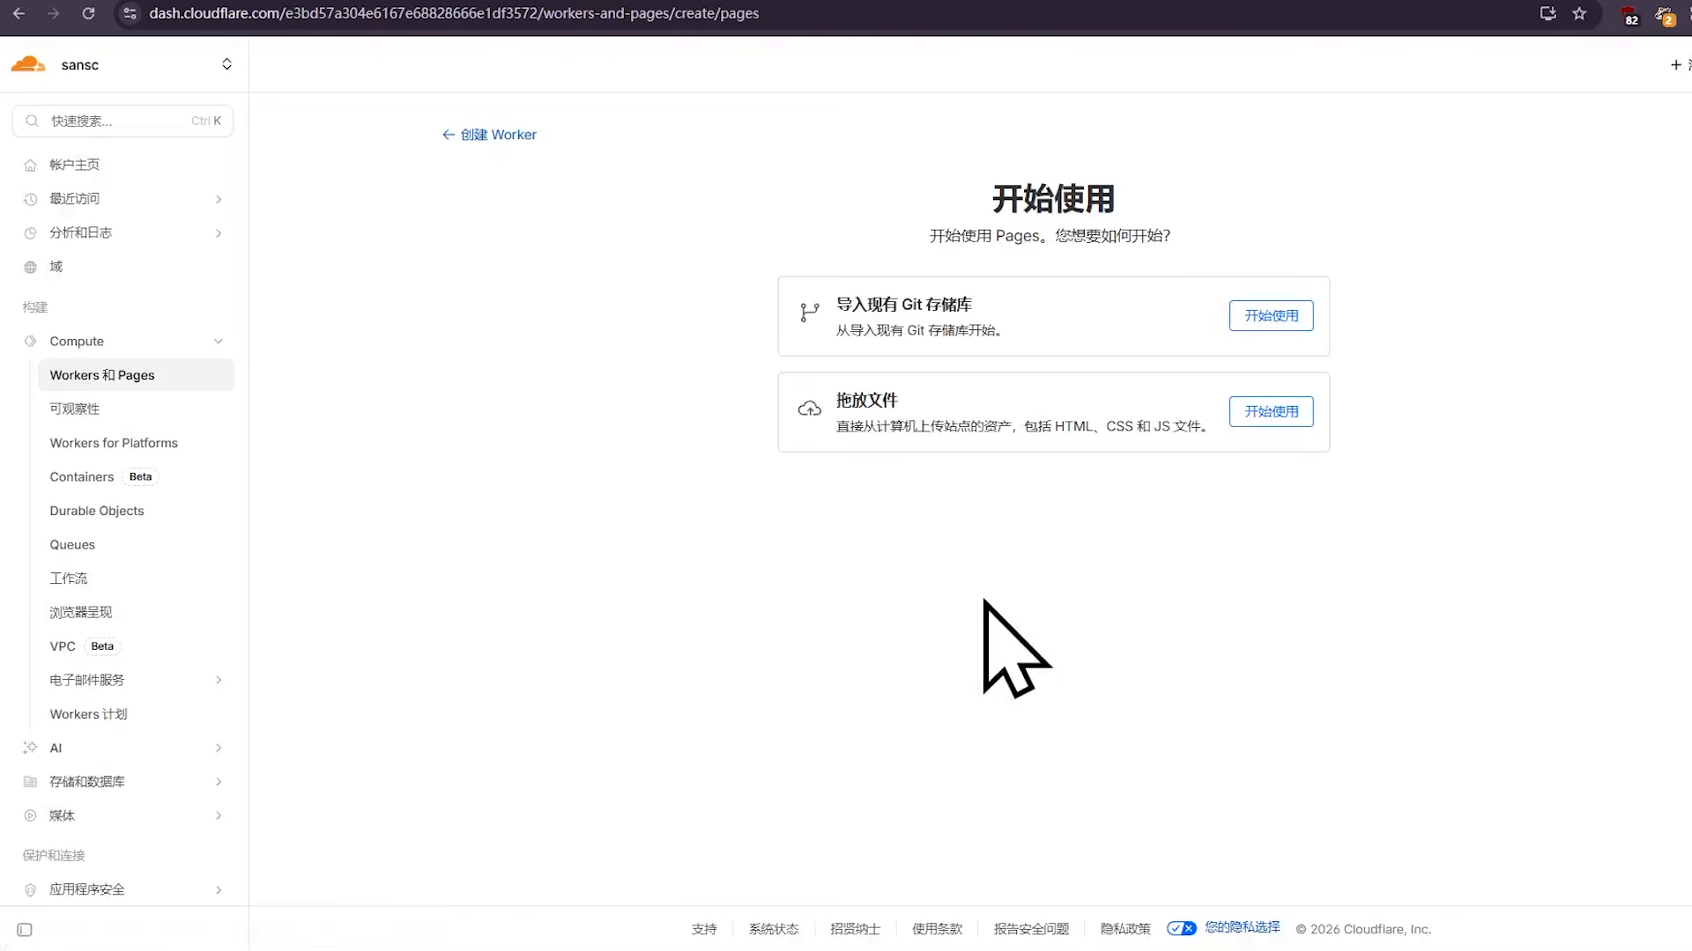
{"action": "left_click", "coordinate": [1271, 412]}
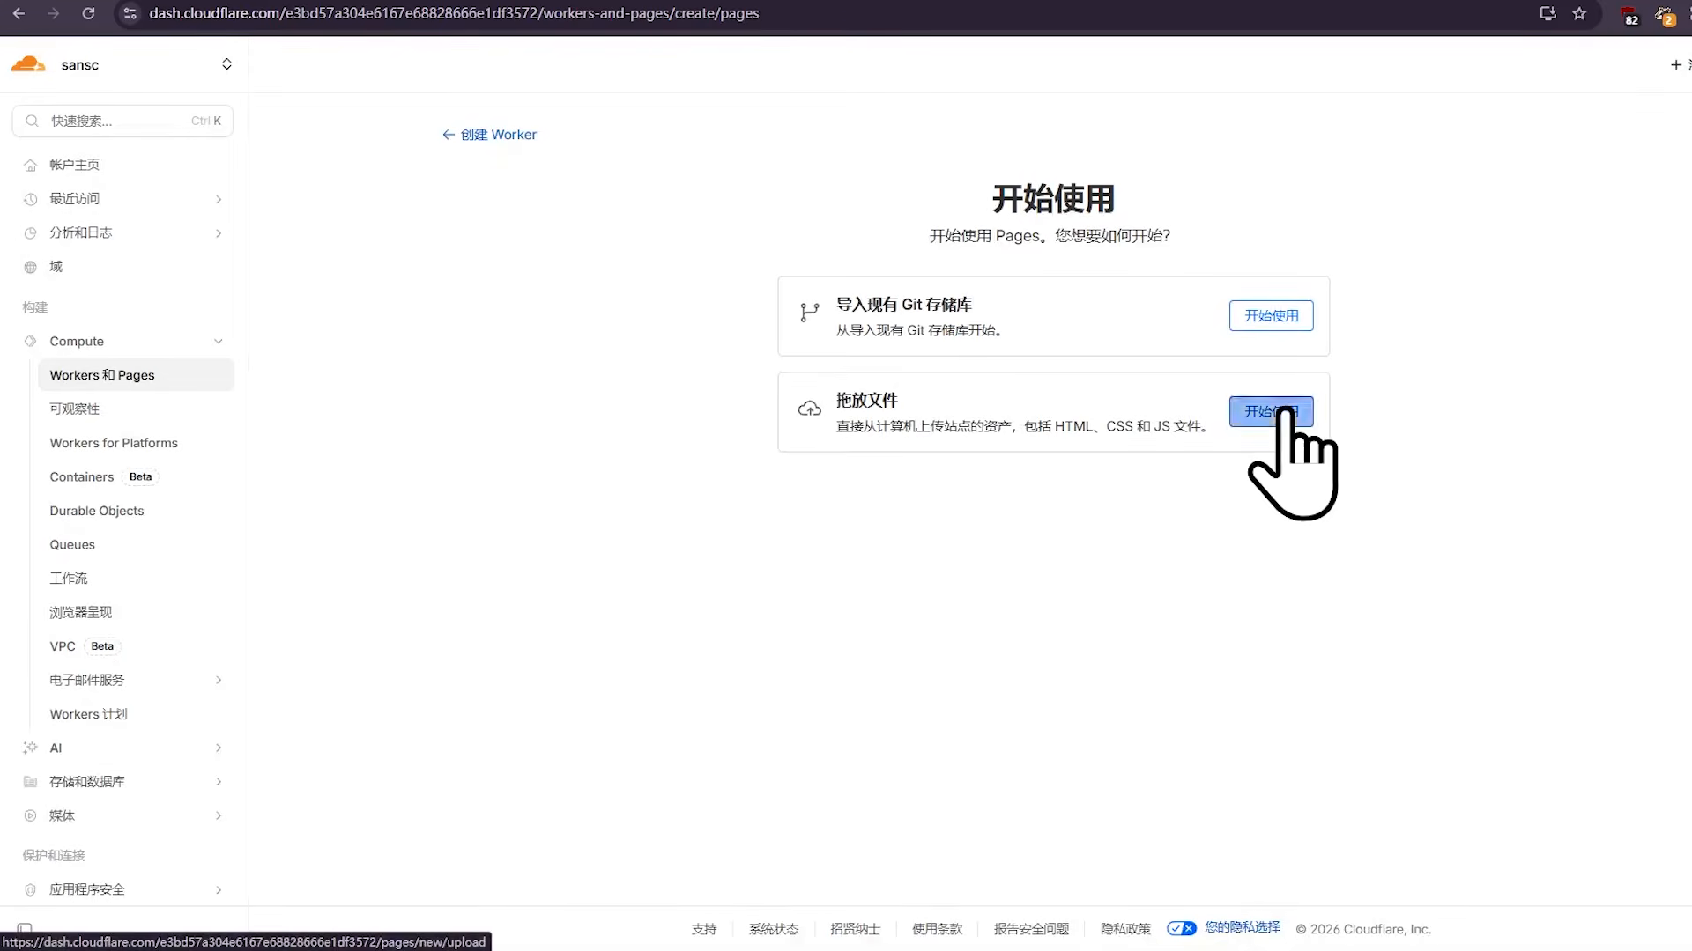
{"action": "left_click", "coordinate": [827, 491]}
{"action": "type", "text": "my-ai-gallery"}
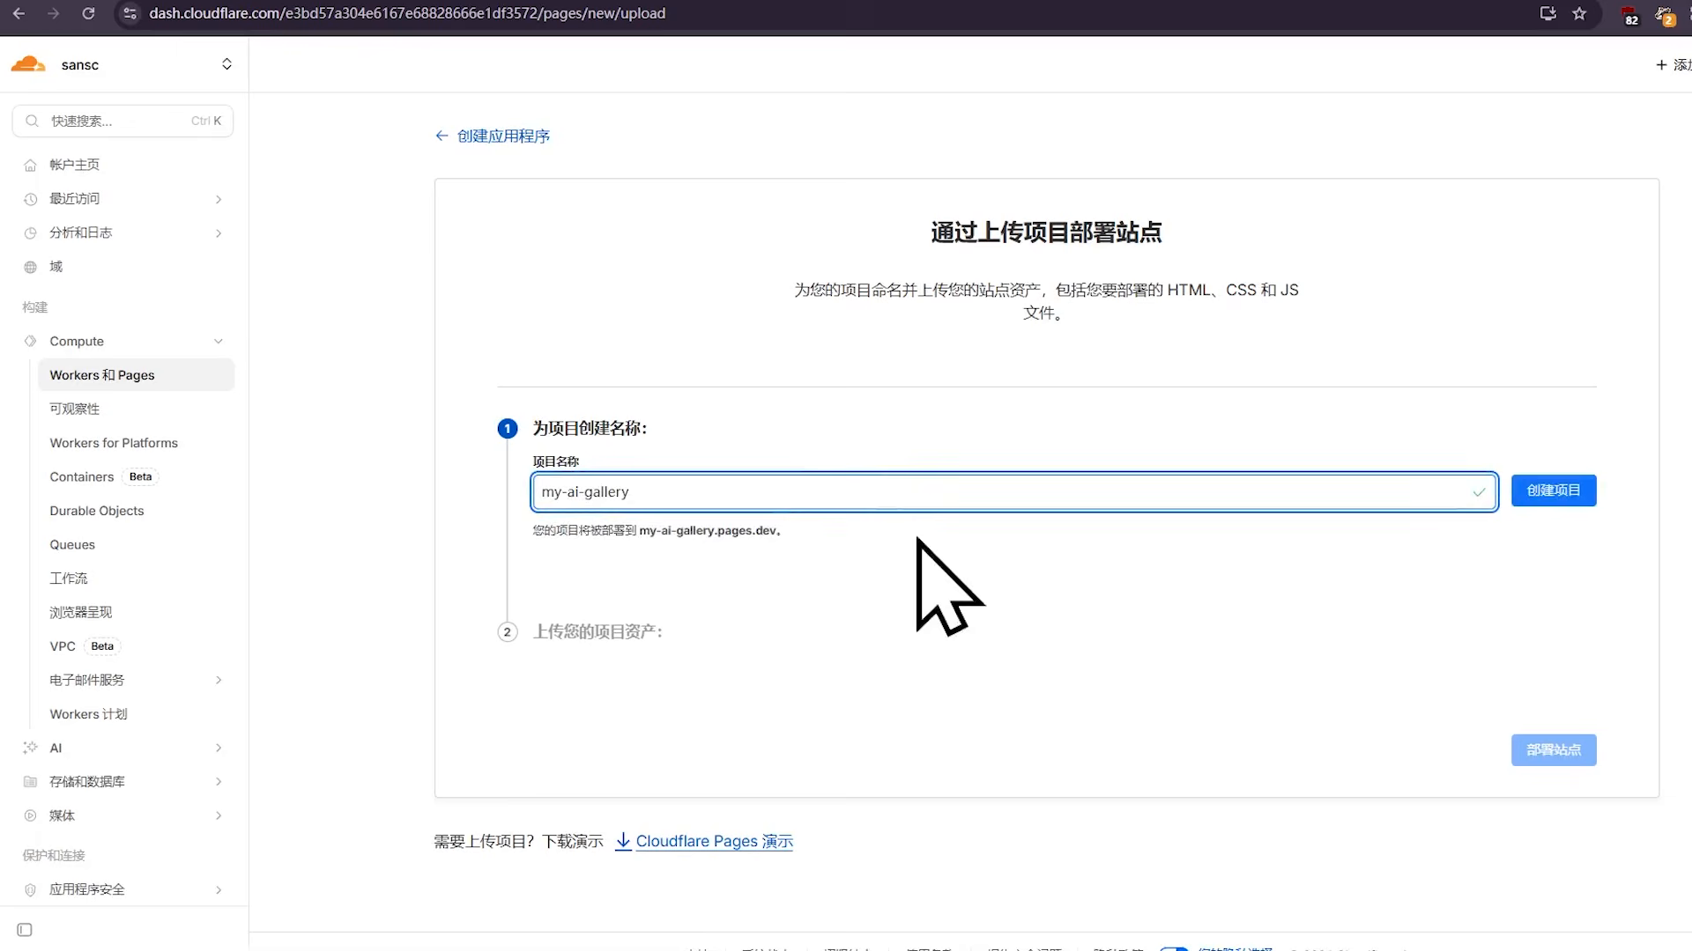
{"action": "left_click", "coordinate": [974, 564]}
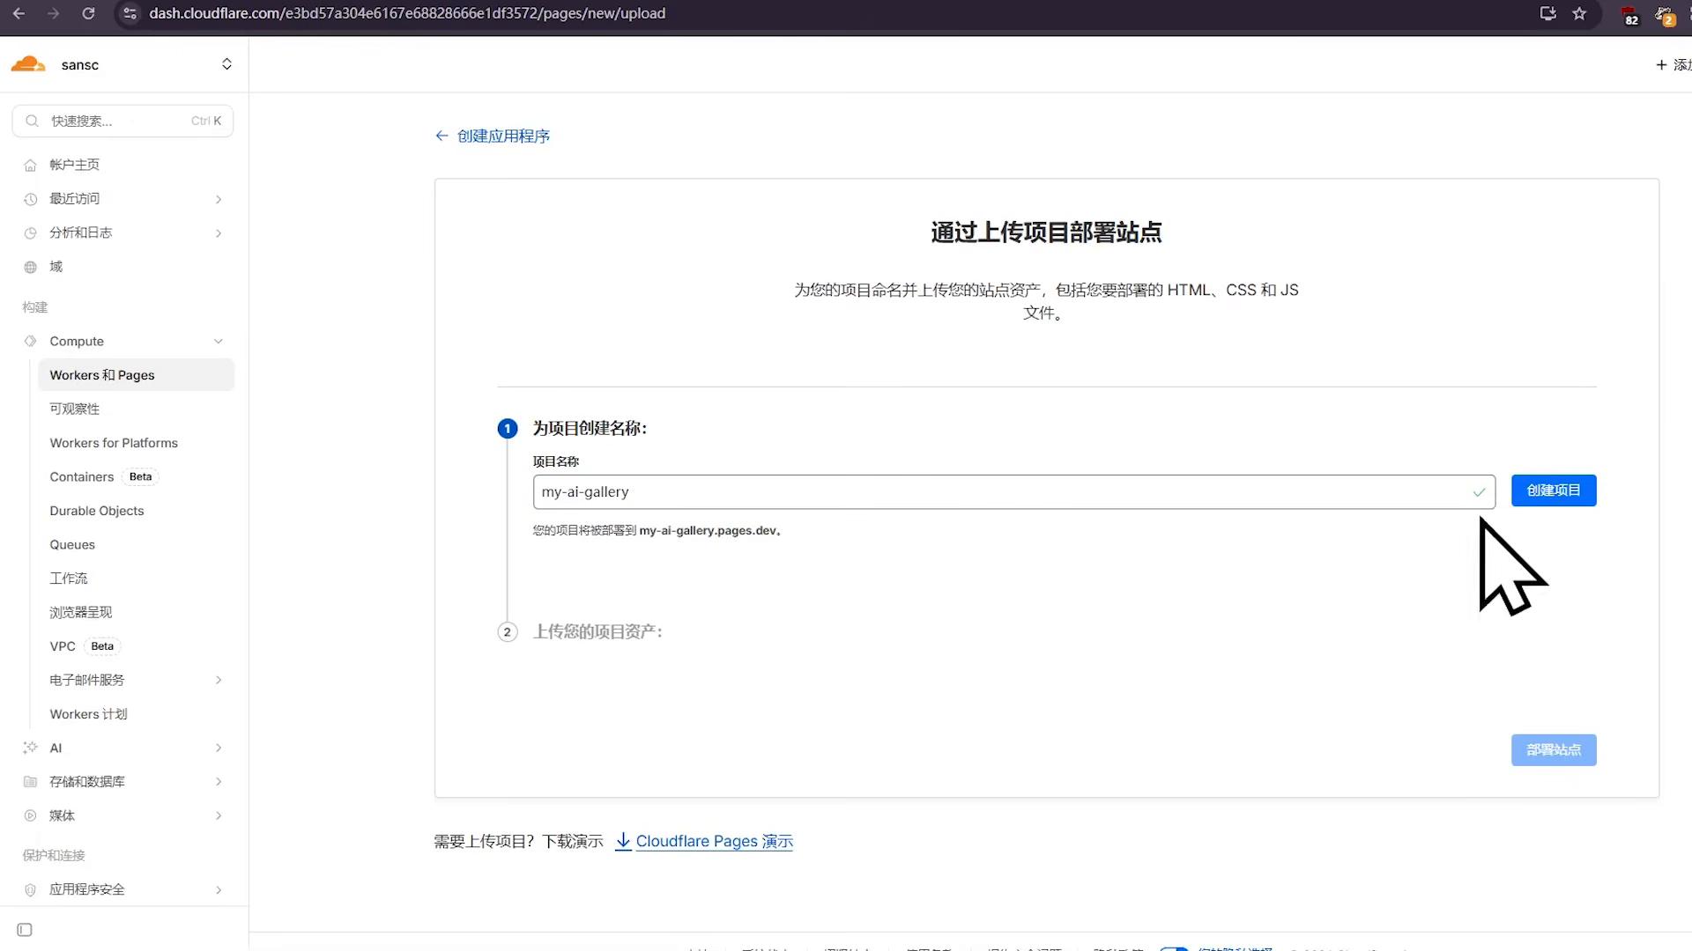
{"action": "left_click", "coordinate": [1551, 490]}
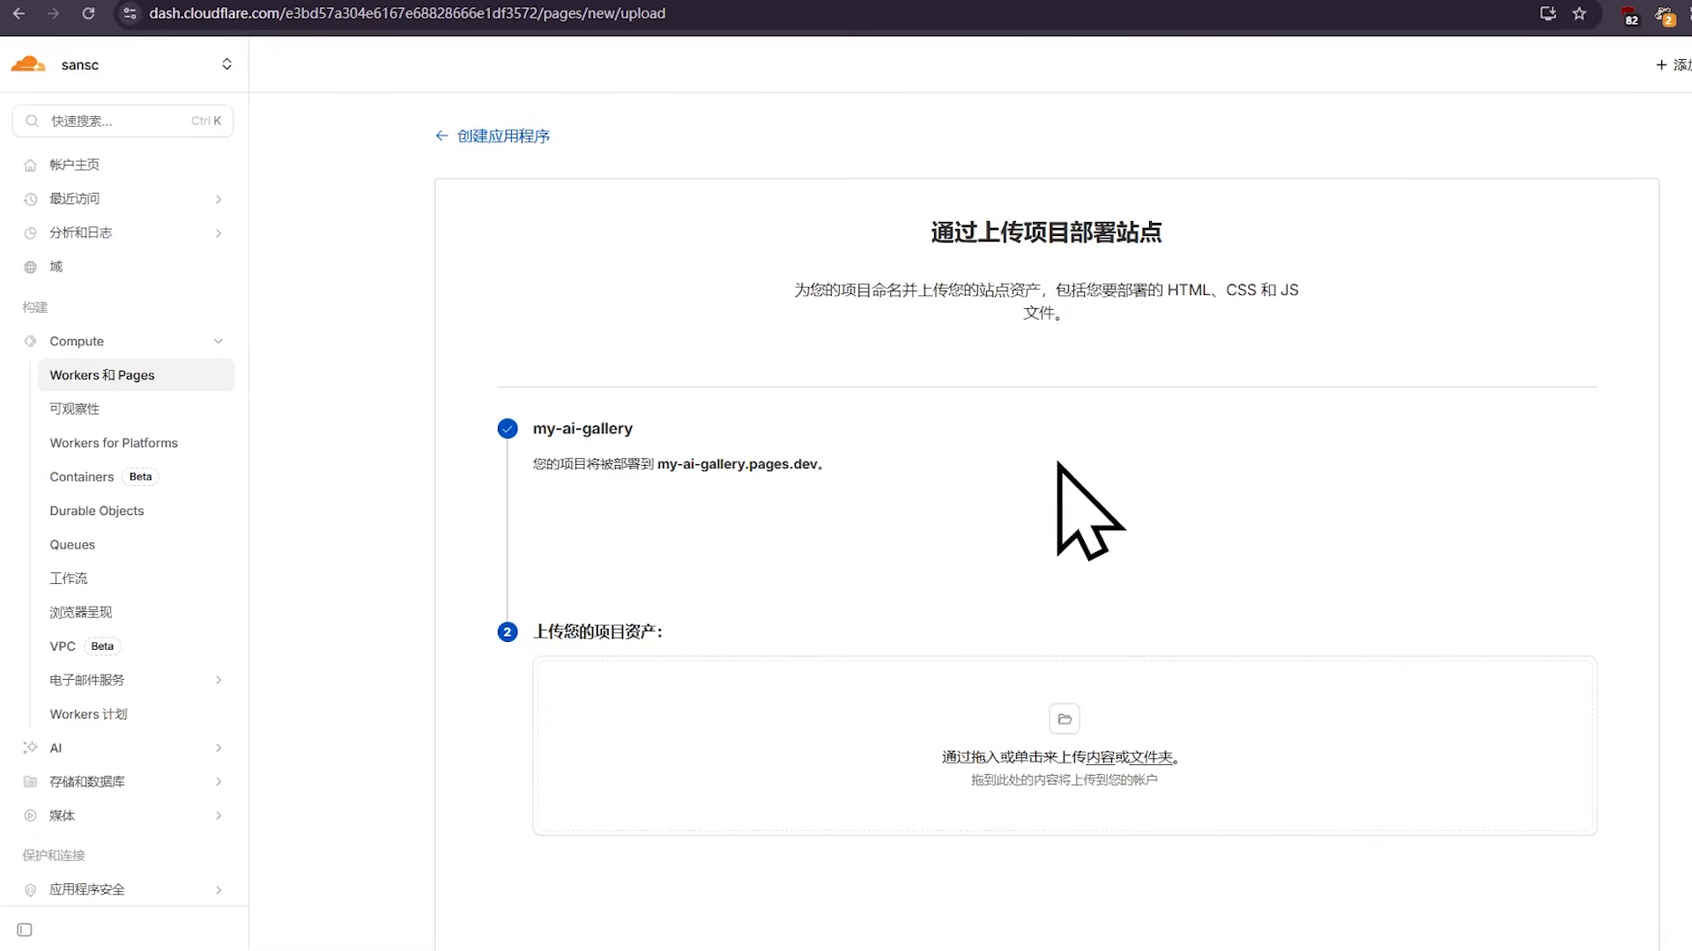
Open index.html from the my-gallery-site folder in Notepad and go to its script section.
{"action": "scroll", "coordinate": [983, 480], "scroll_direction": "down", "scroll_amount": 3}
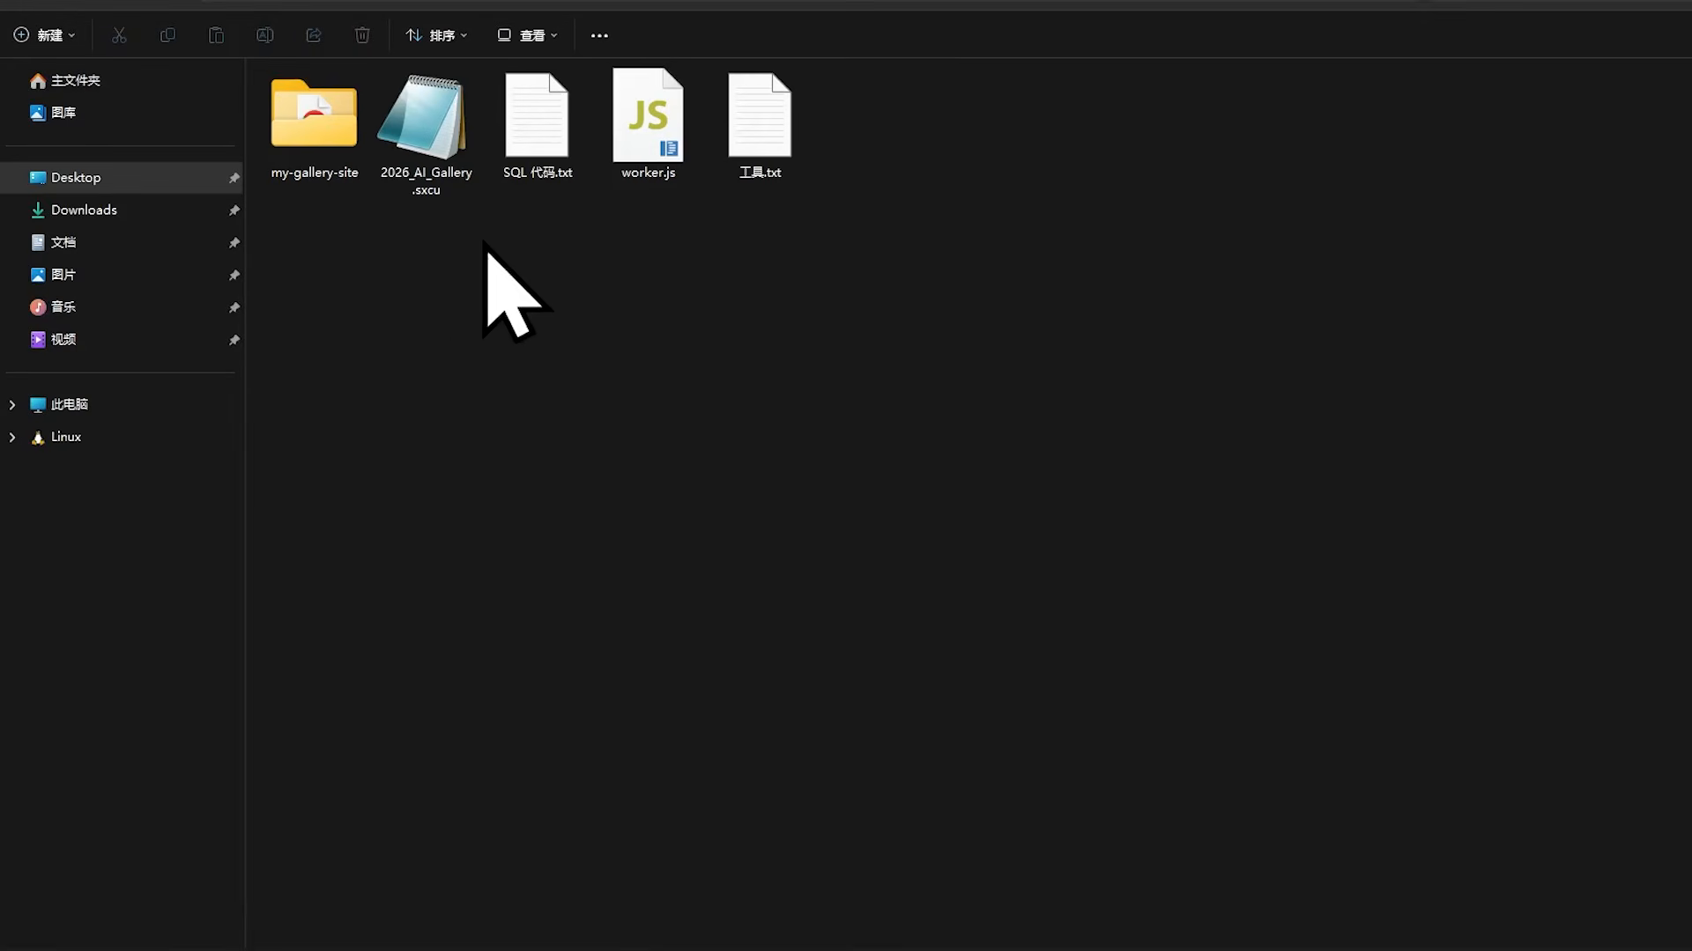
{"action": "double_click", "coordinate": [296, 154]}
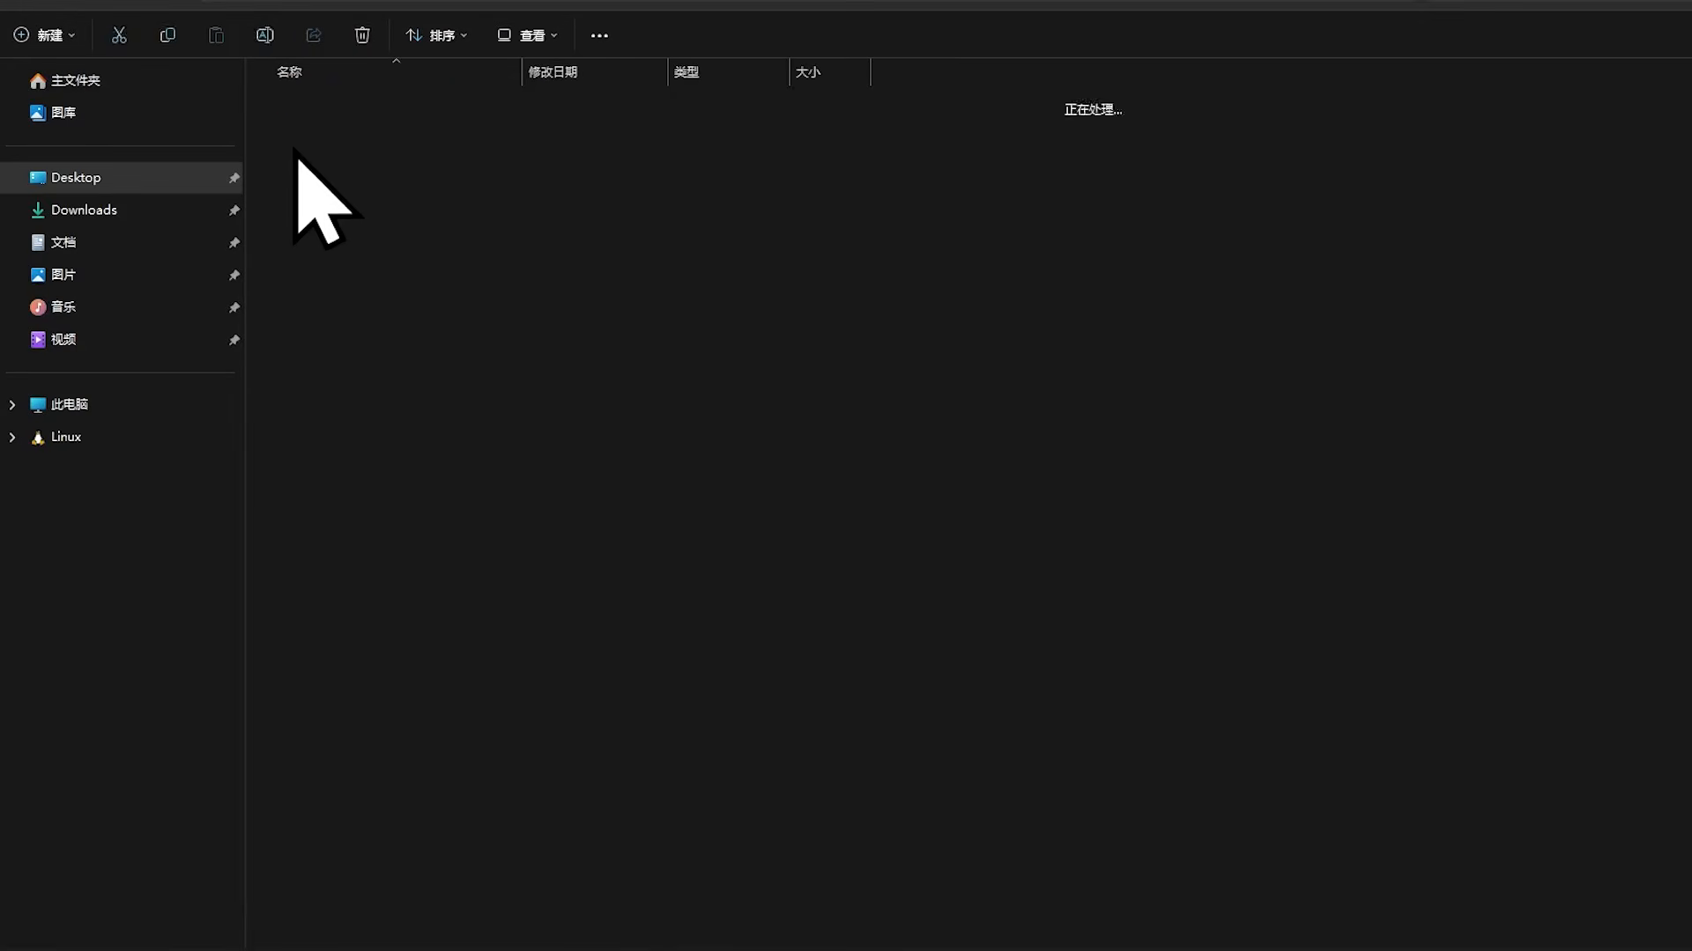
{"action": "left_click", "coordinate": [317, 107]}
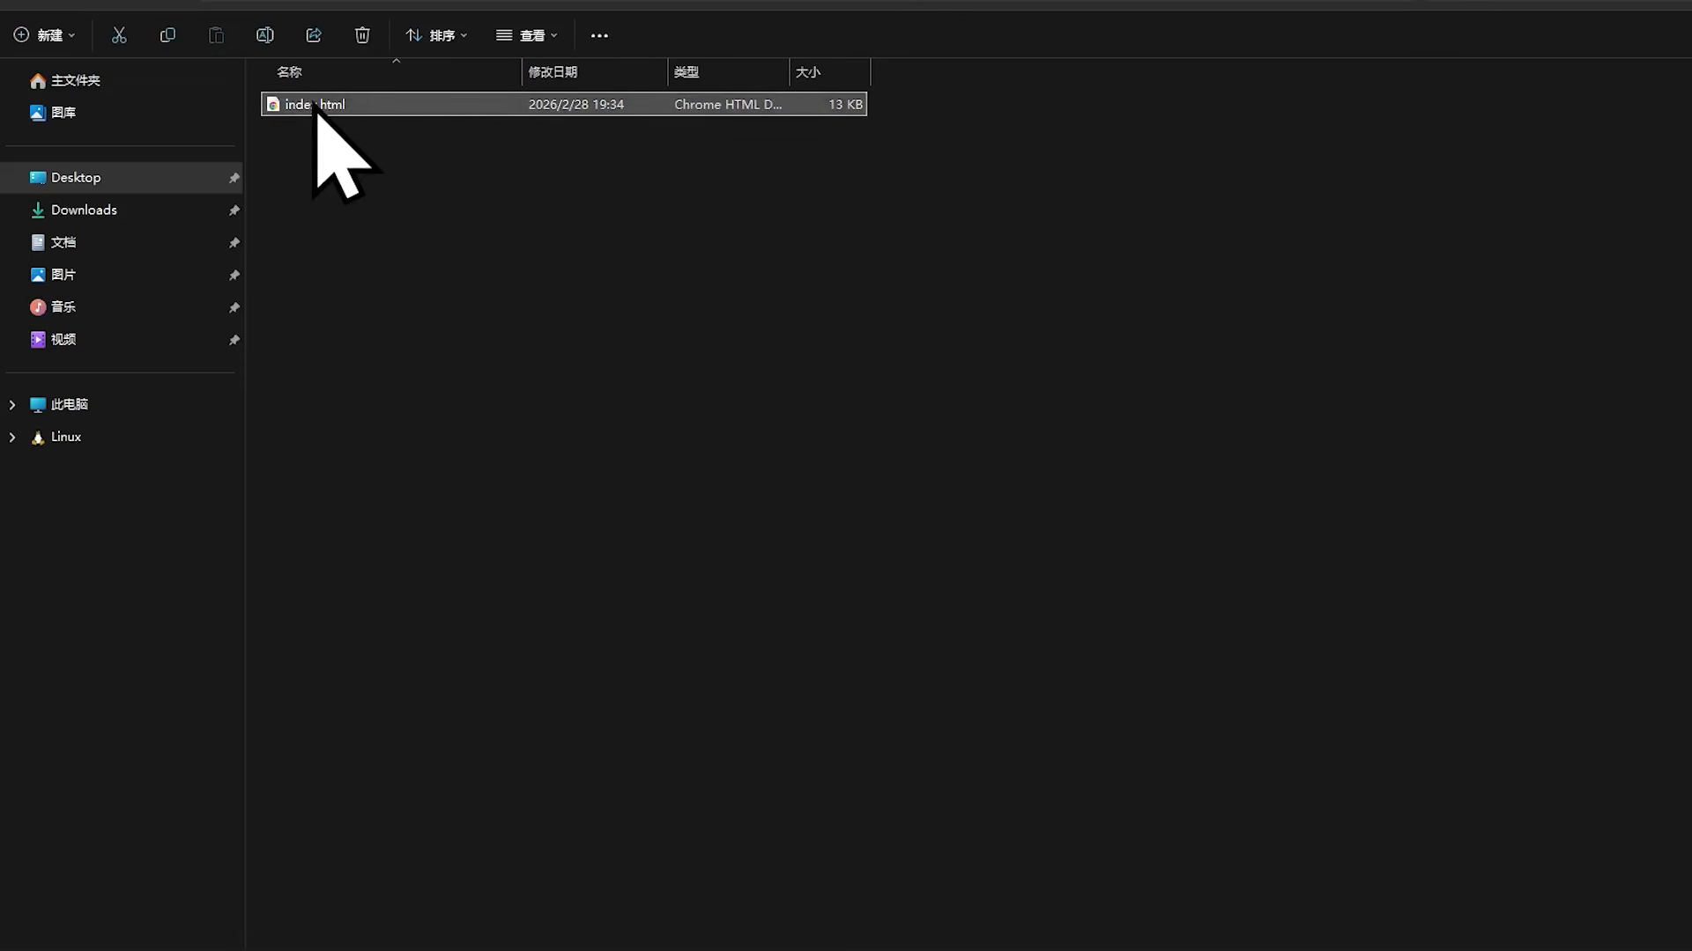
{"action": "right_click", "coordinate": [409, 111]}
{"action": "mouse_move", "coordinate": [527, 275]}
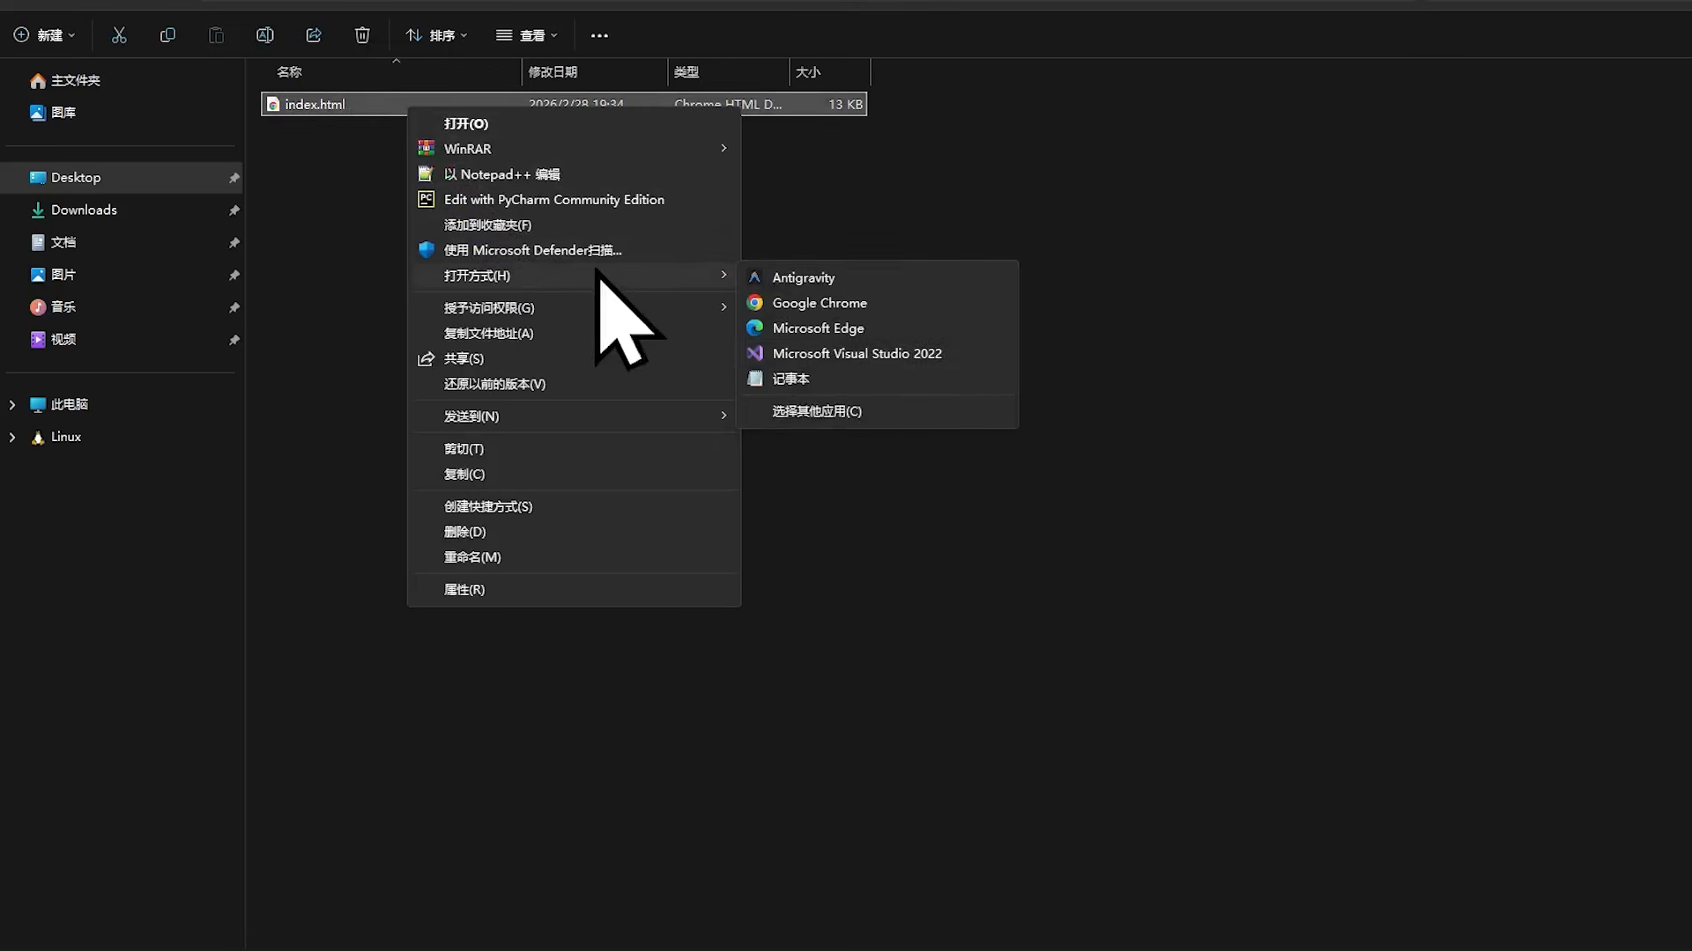
{"action": "left_click", "coordinate": [809, 378]}
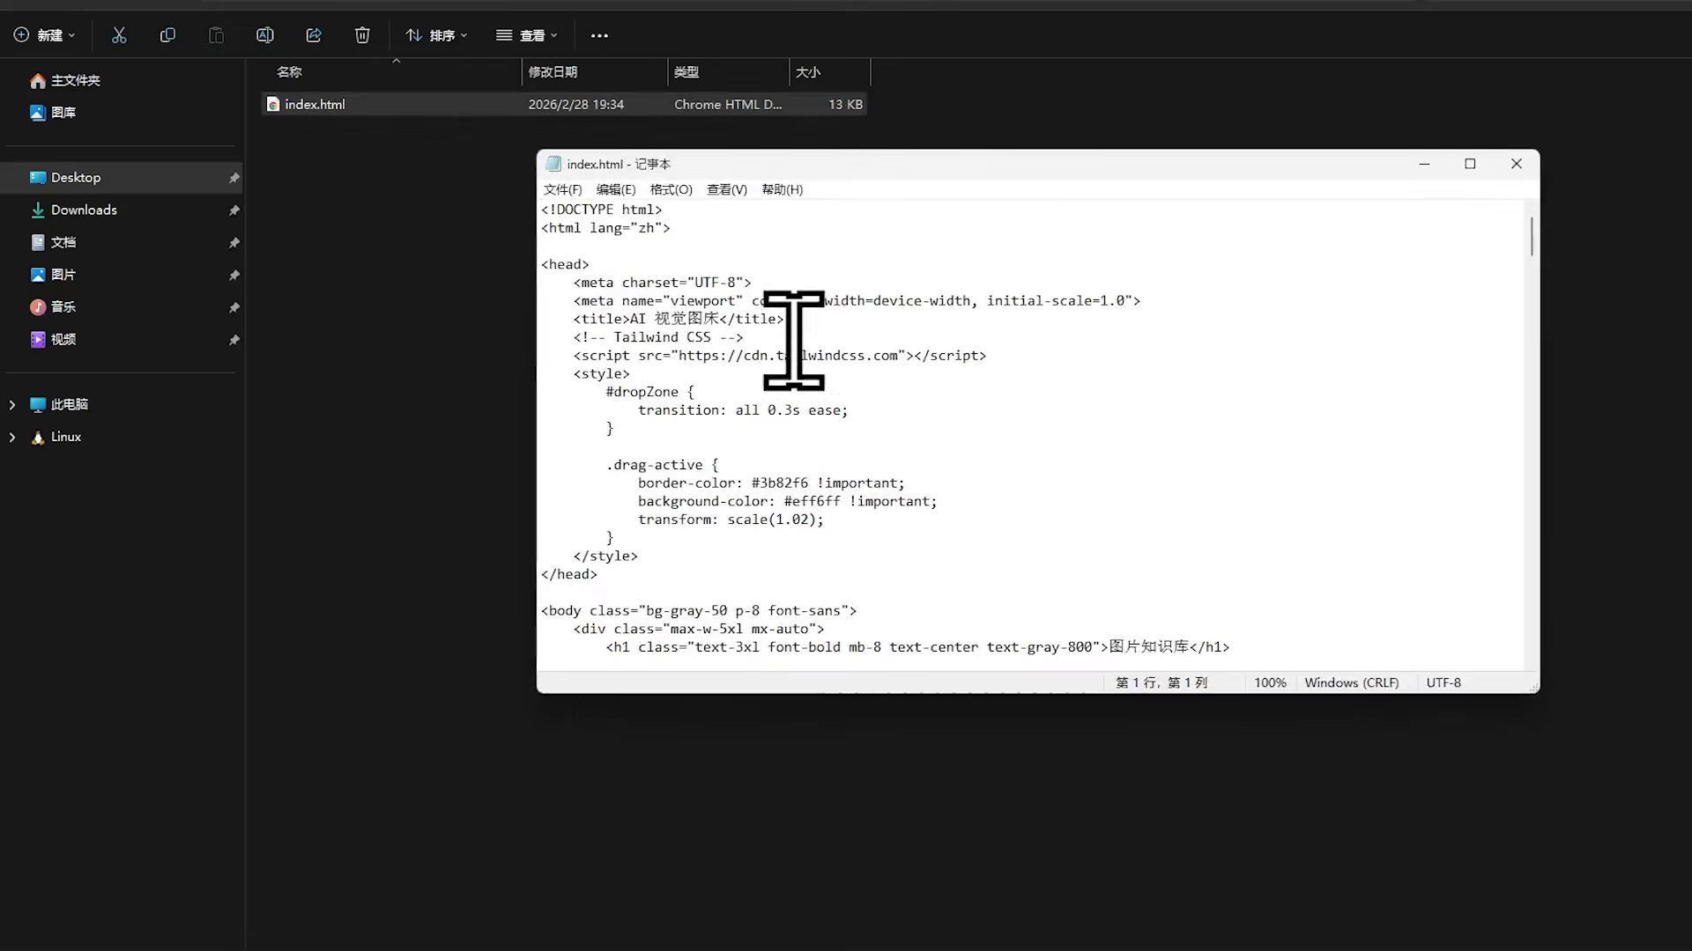
{"action": "double_click", "coordinate": [827, 166]}
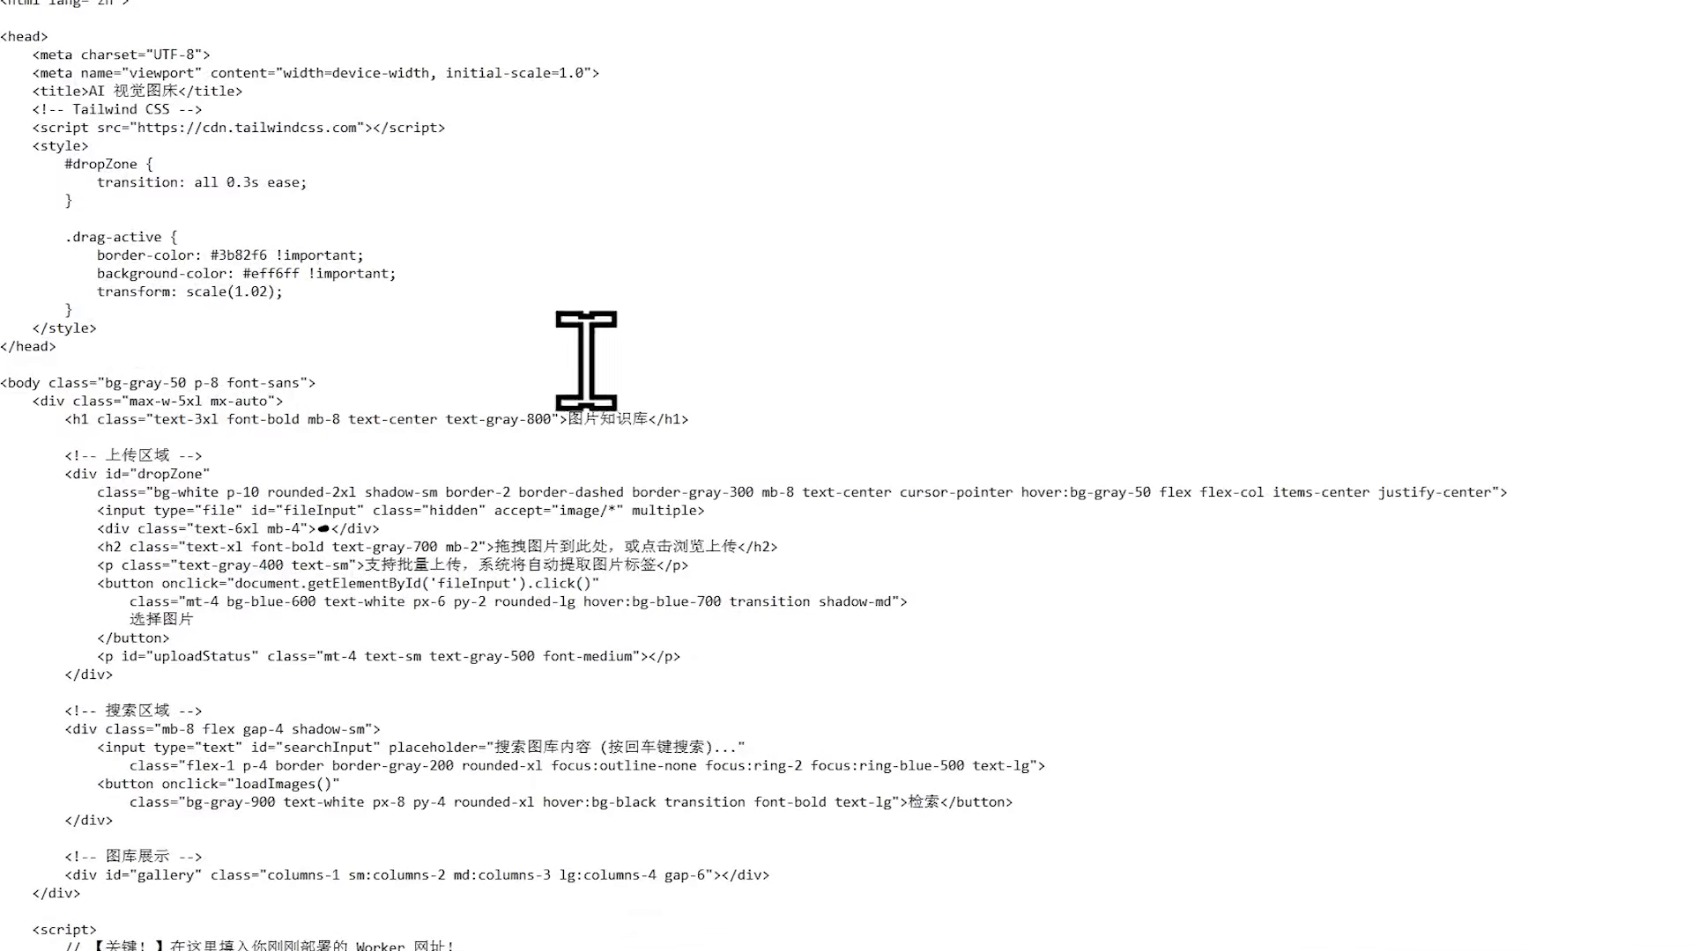
{"action": "scroll", "coordinate": [583, 378], "scroll_direction": "down", "scroll_amount": 10}
Fill in the deployed Worker's address in the script section of index.html.
{"action": "left_click_drag", "start_coordinate": [643, 419], "coordinate": [67, 419]}
{"action": "left_click_drag", "start_coordinate": [276, 397], "coordinate": [790, 397]}
Upload the my-gallery-site folder as the my-ai-gallery project's assets and deploy the site.
{"action": "key", "text": "alt+Tab"}
{"action": "left_click", "coordinate": [971, 130]}
{"action": "left_click_drag", "start_coordinate": [757, 124], "coordinate": [1331, 131]}
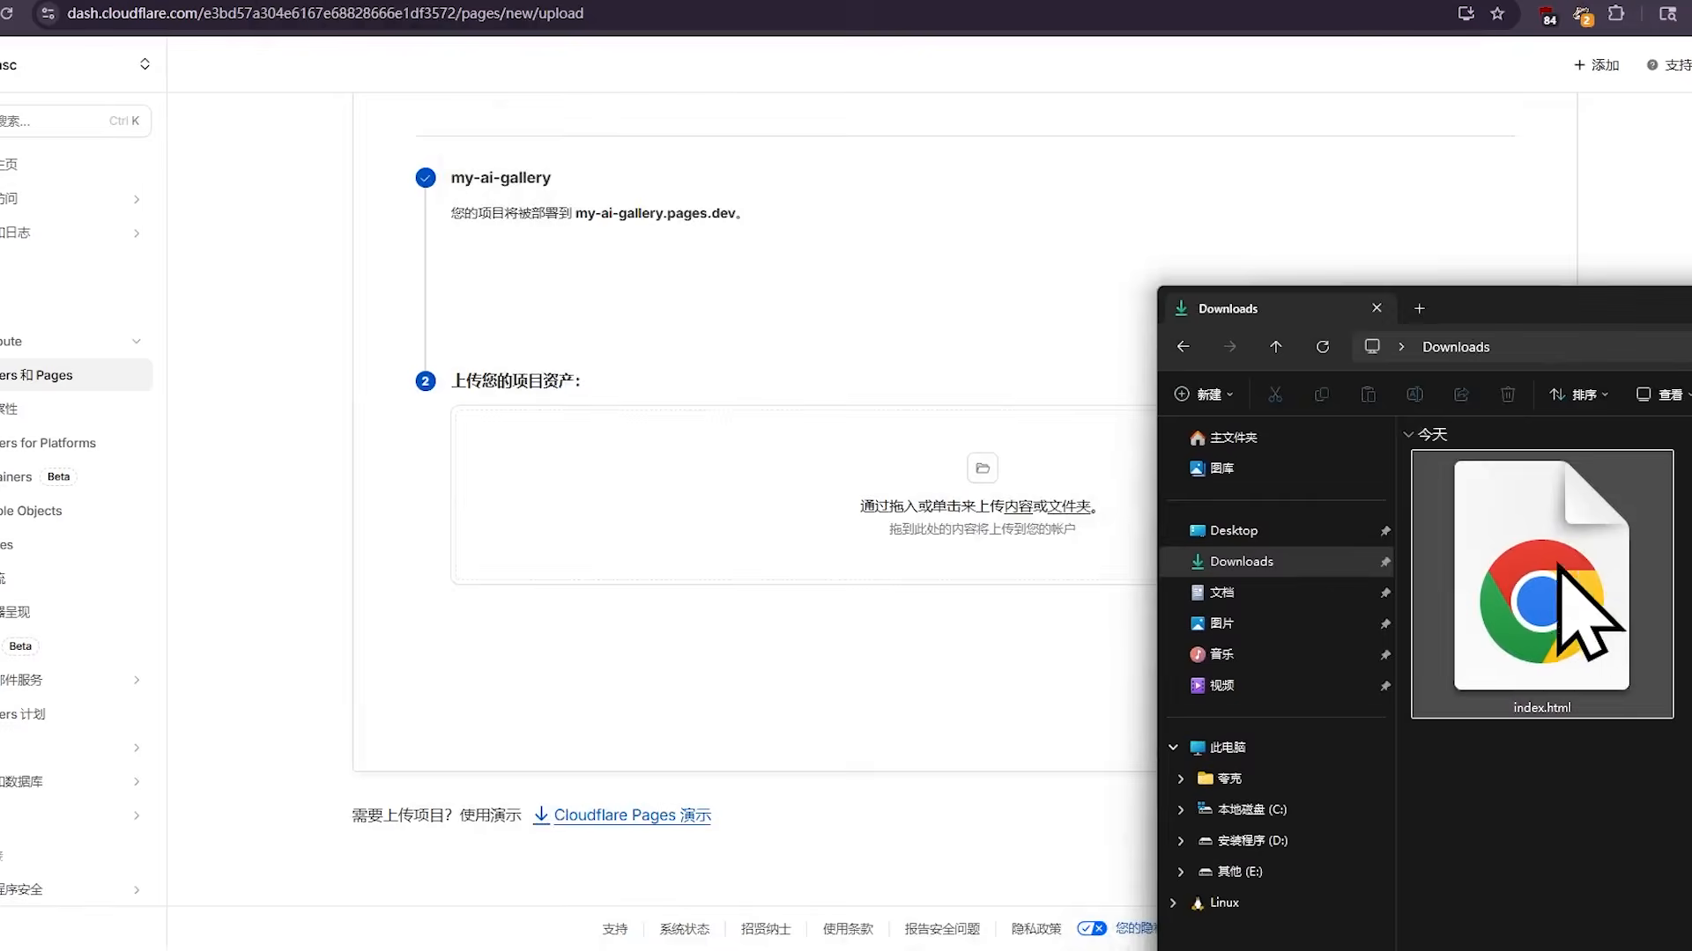
{"action": "left_click_drag", "start_coordinate": [1577, 572], "coordinate": [950, 411]}
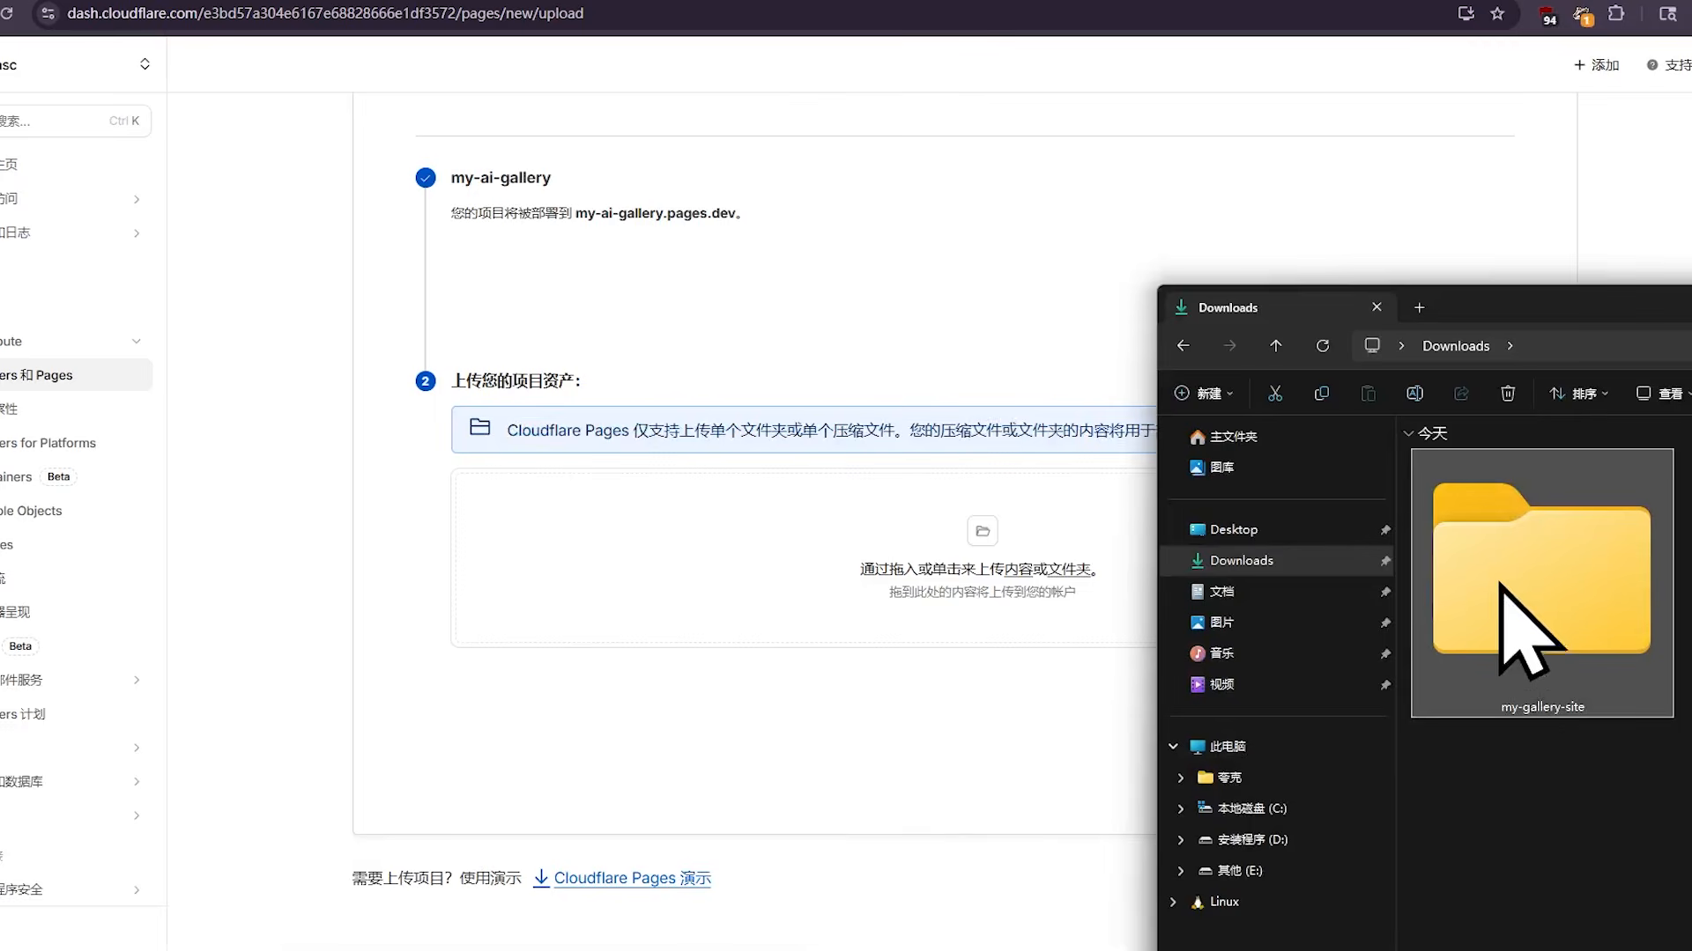
{"action": "left_click_drag", "start_coordinate": [1503, 593], "coordinate": [882, 581]}
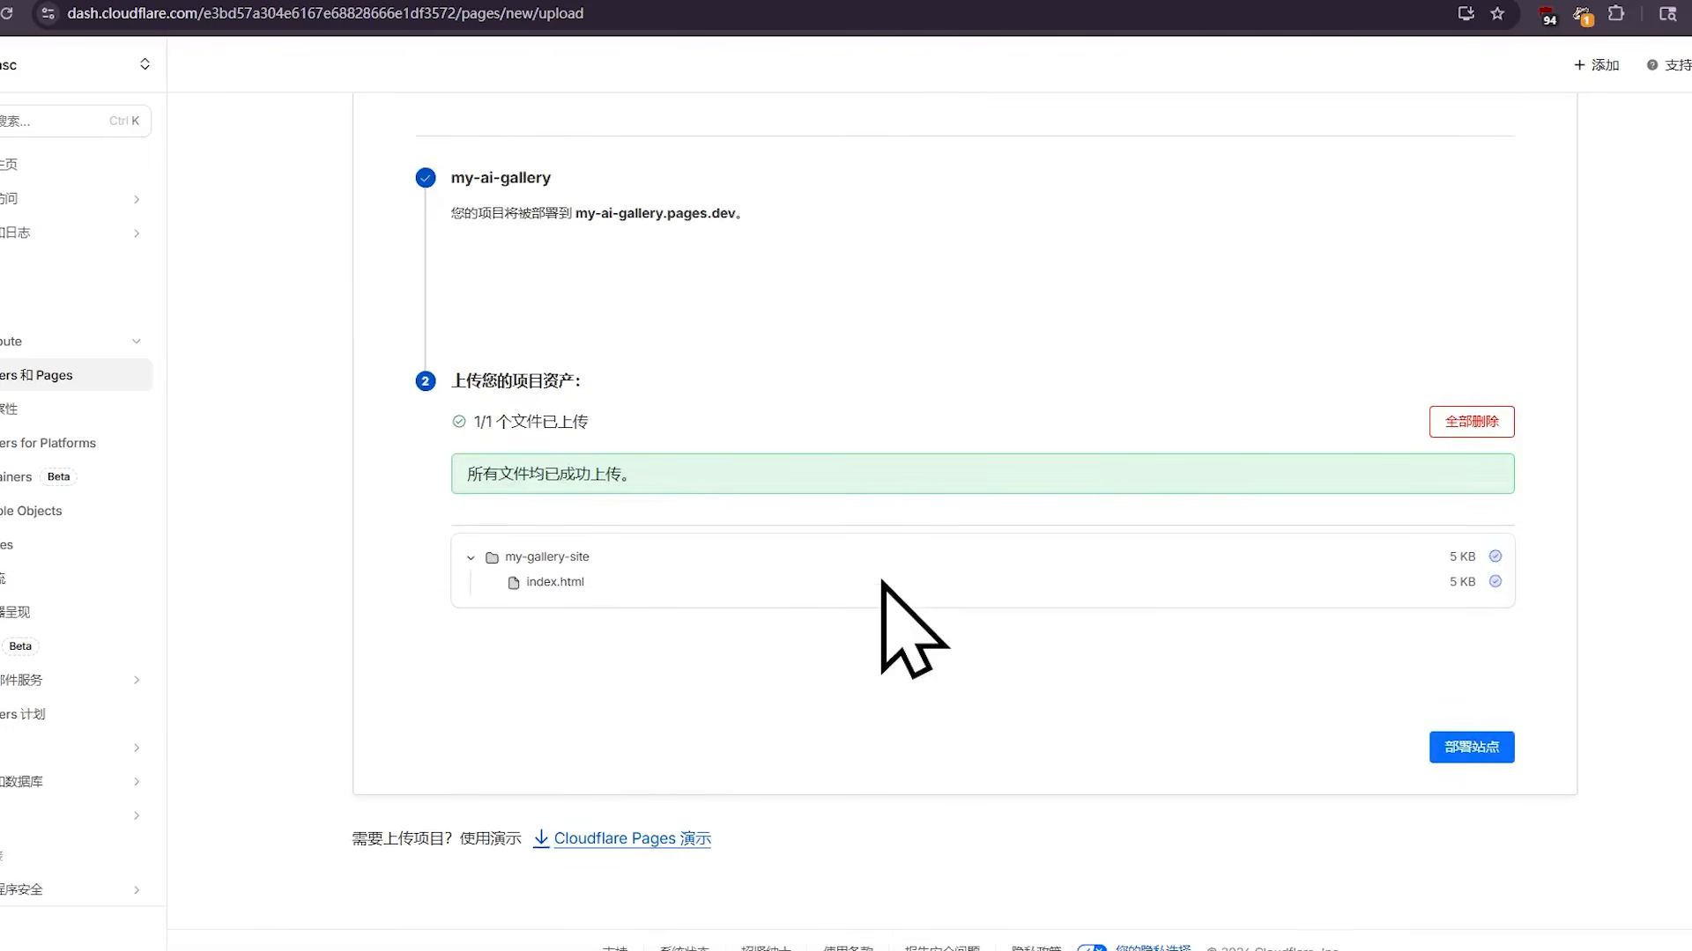
{"action": "left_click", "coordinate": [1478, 751]}
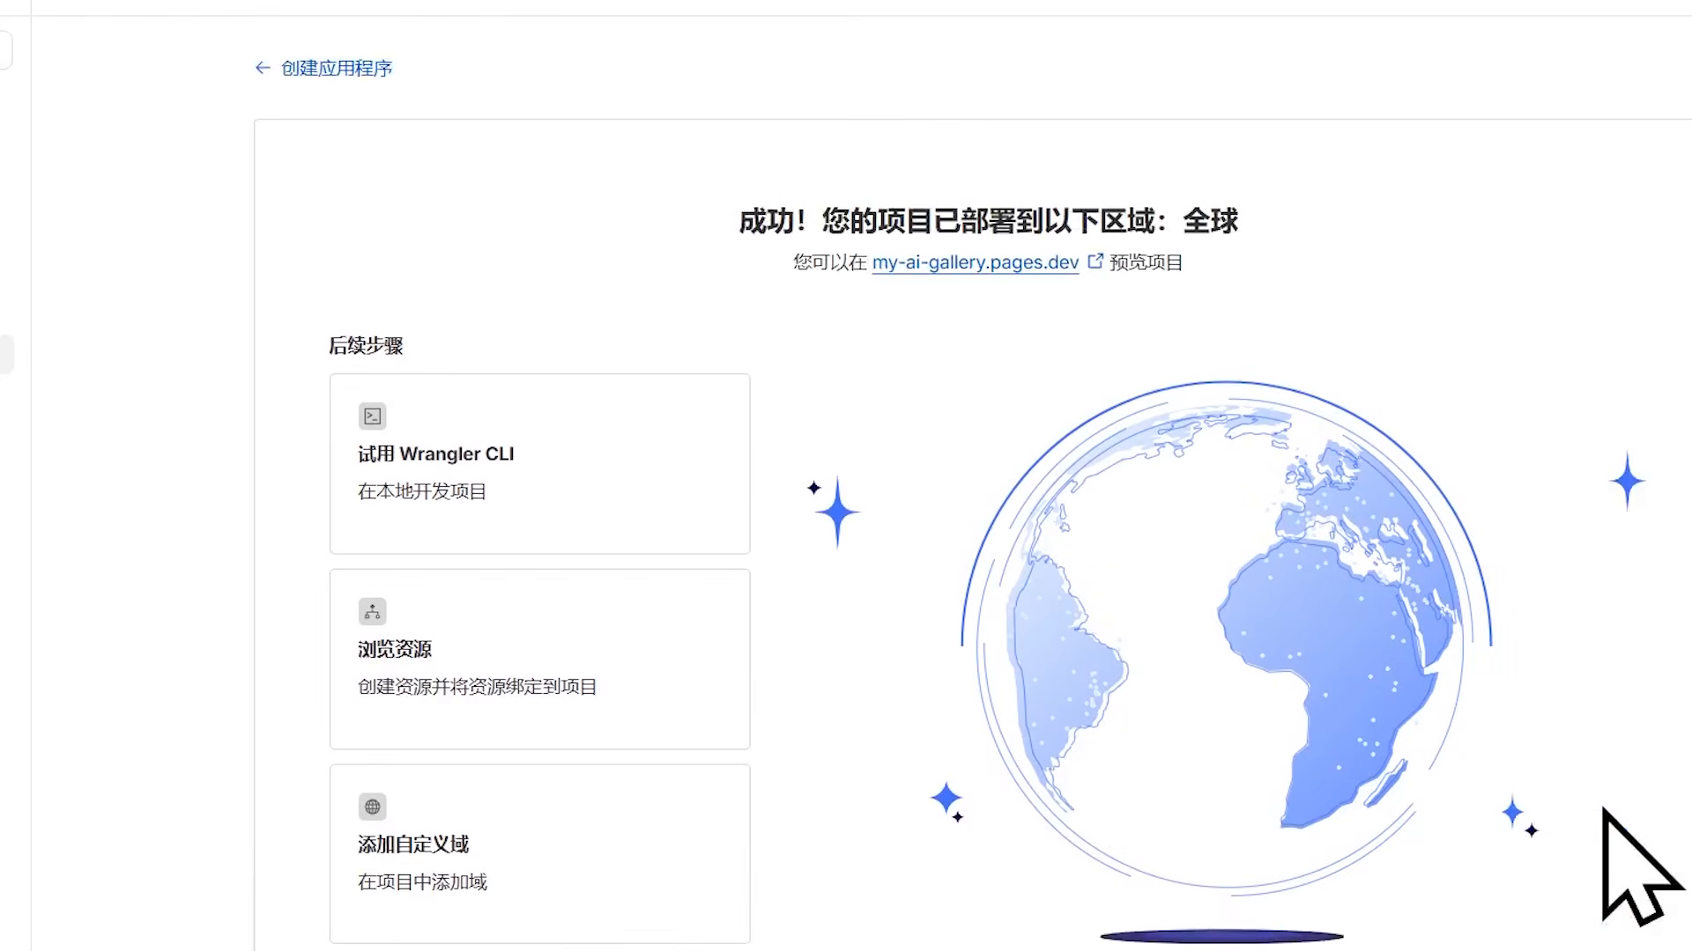
Visit the deployed my-ai-gallery.pages.dev site and upload the pictures from the 图片 folder to the gallery.
{"action": "left_click", "coordinate": [933, 265]}
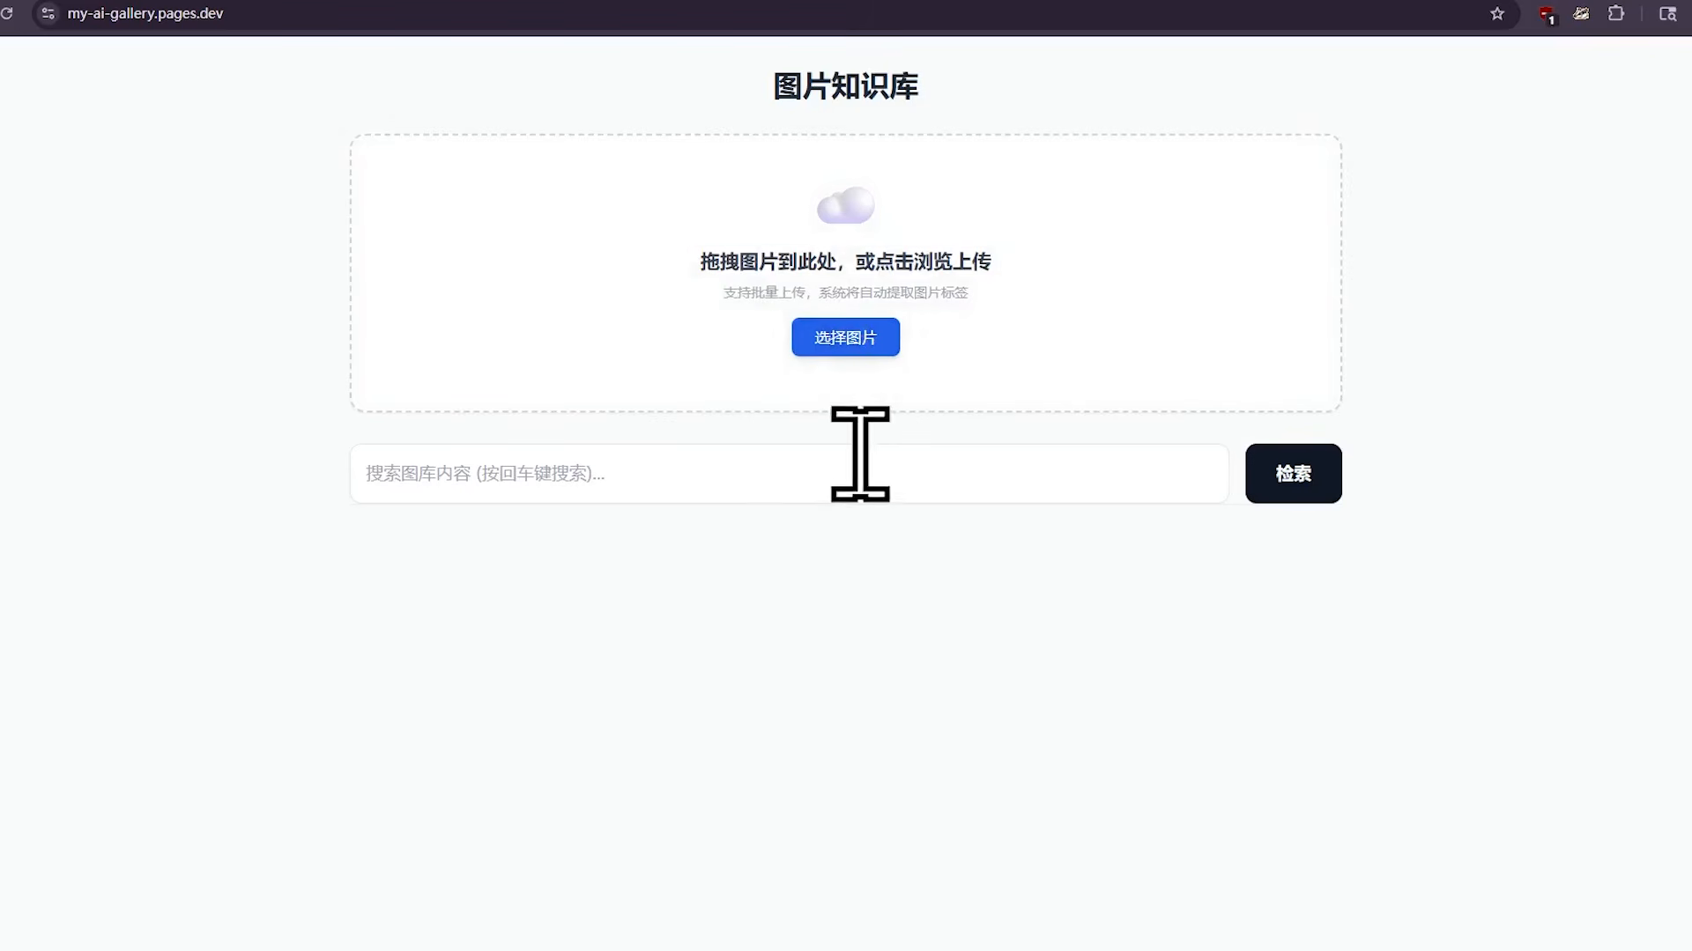
{"action": "left_click", "coordinate": [830, 463]}
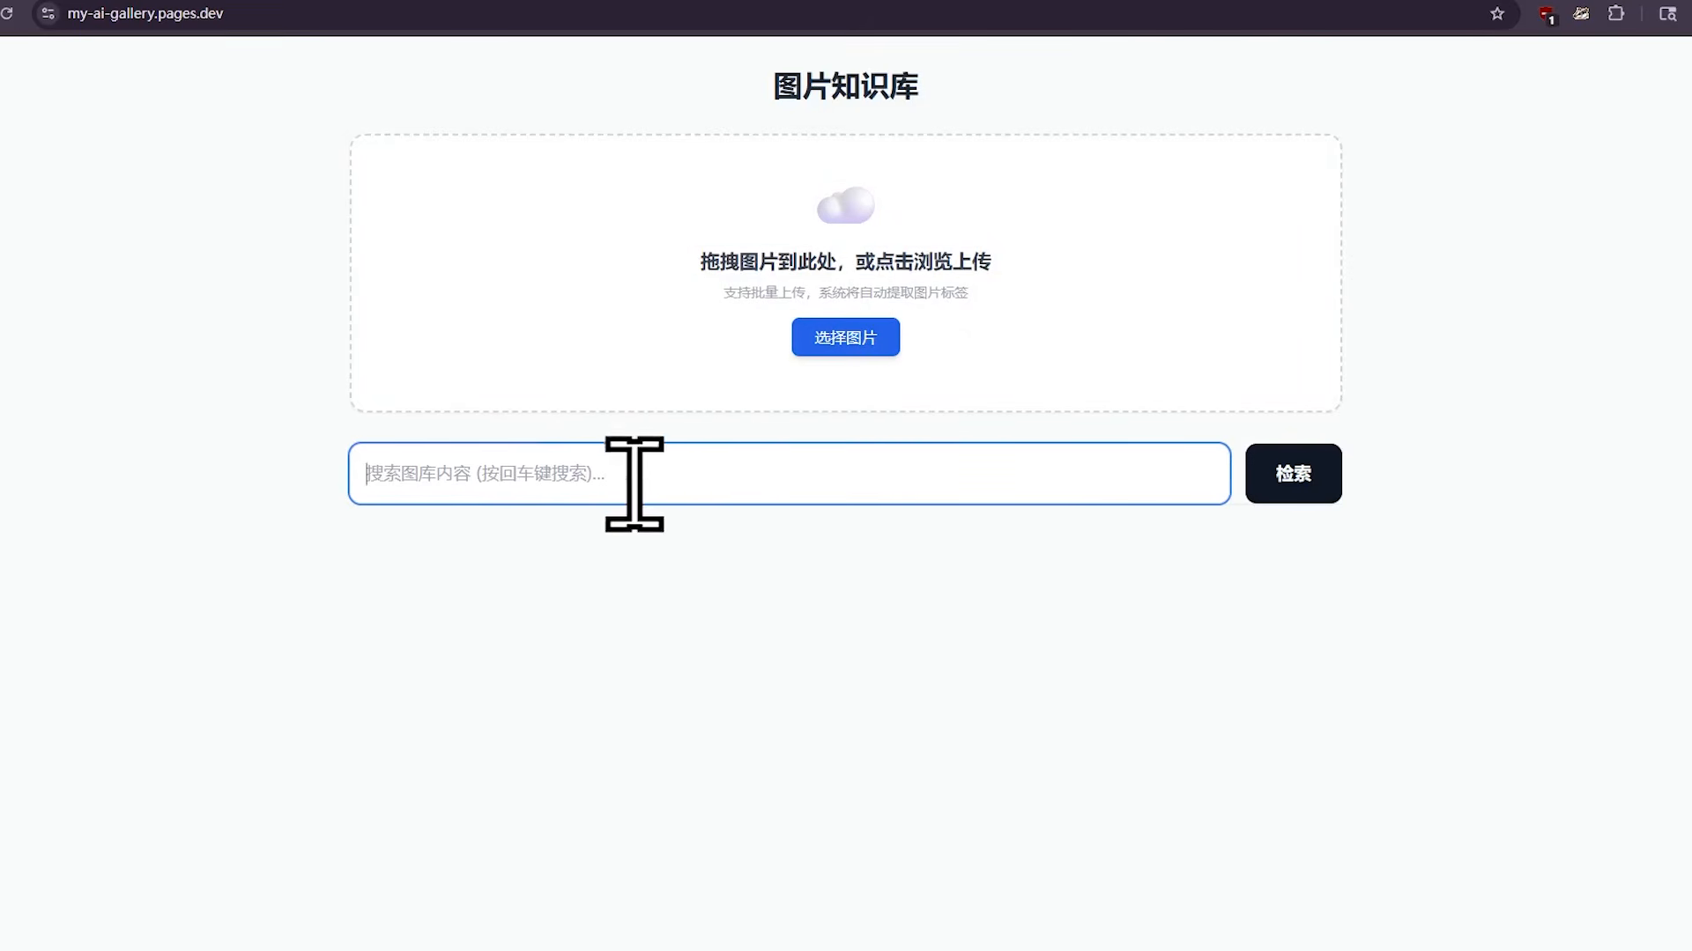
{"action": "left_click", "coordinate": [830, 553]}
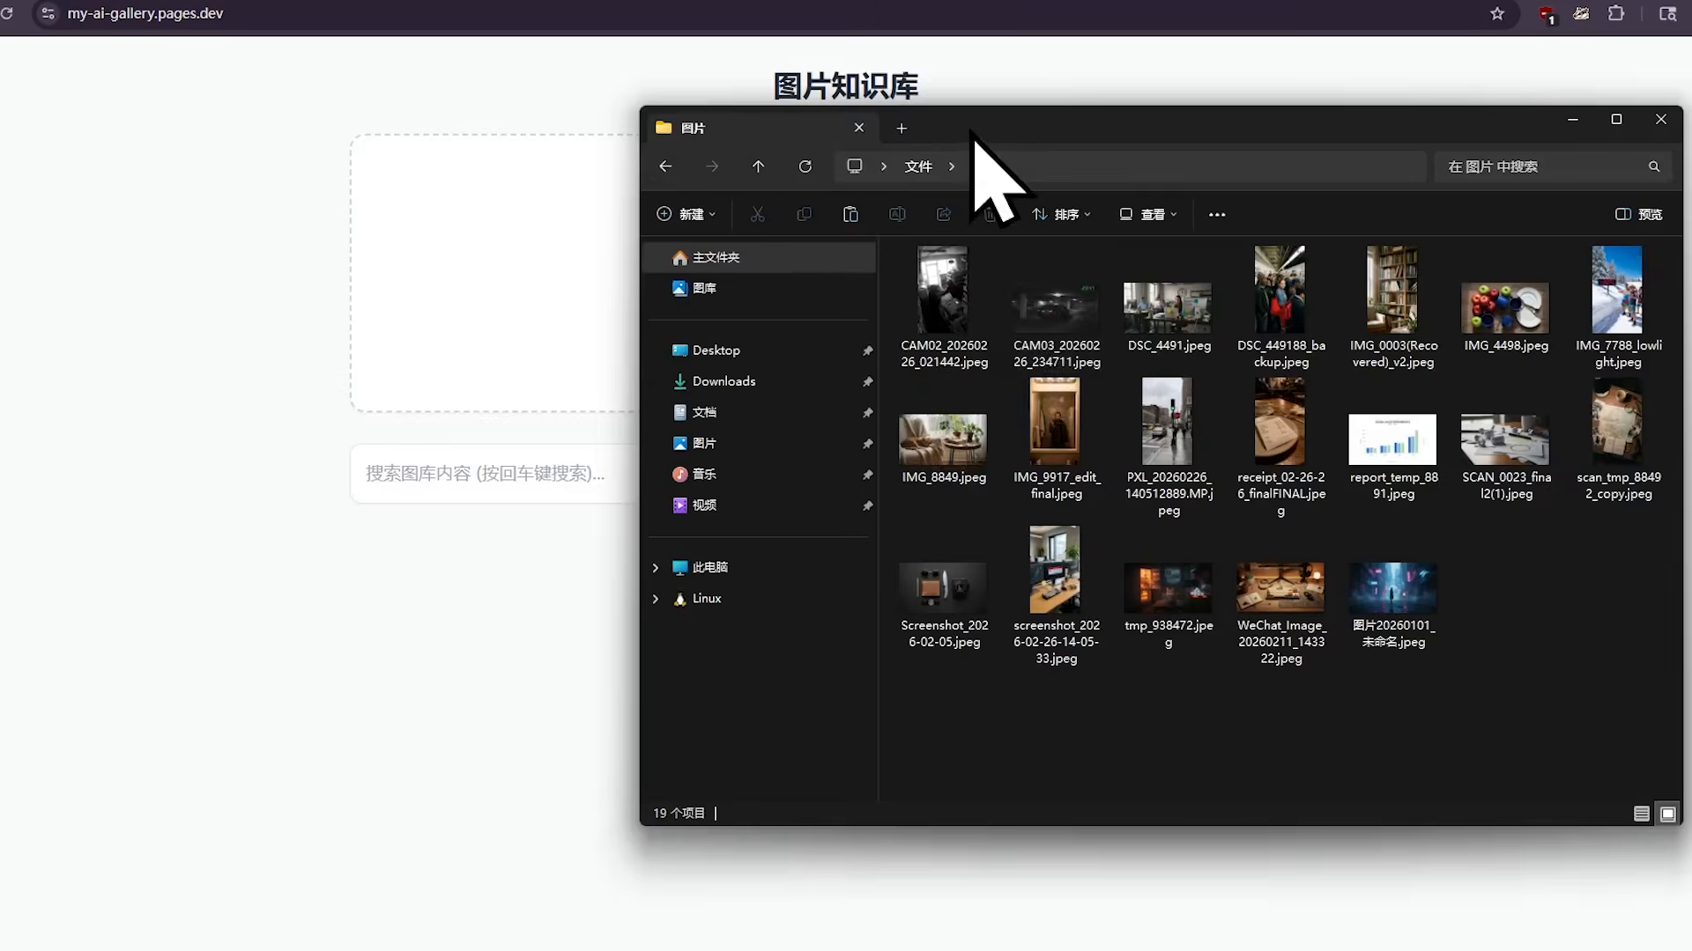
{"action": "mouse_move", "coordinate": [971, 130]}
{"action": "left_mouse_down"}
{"action": "mouse_move", "coordinate": [1001, 166]}
{"action": "mouse_move", "coordinate": [987, 142]}
{"action": "left_mouse_up"}
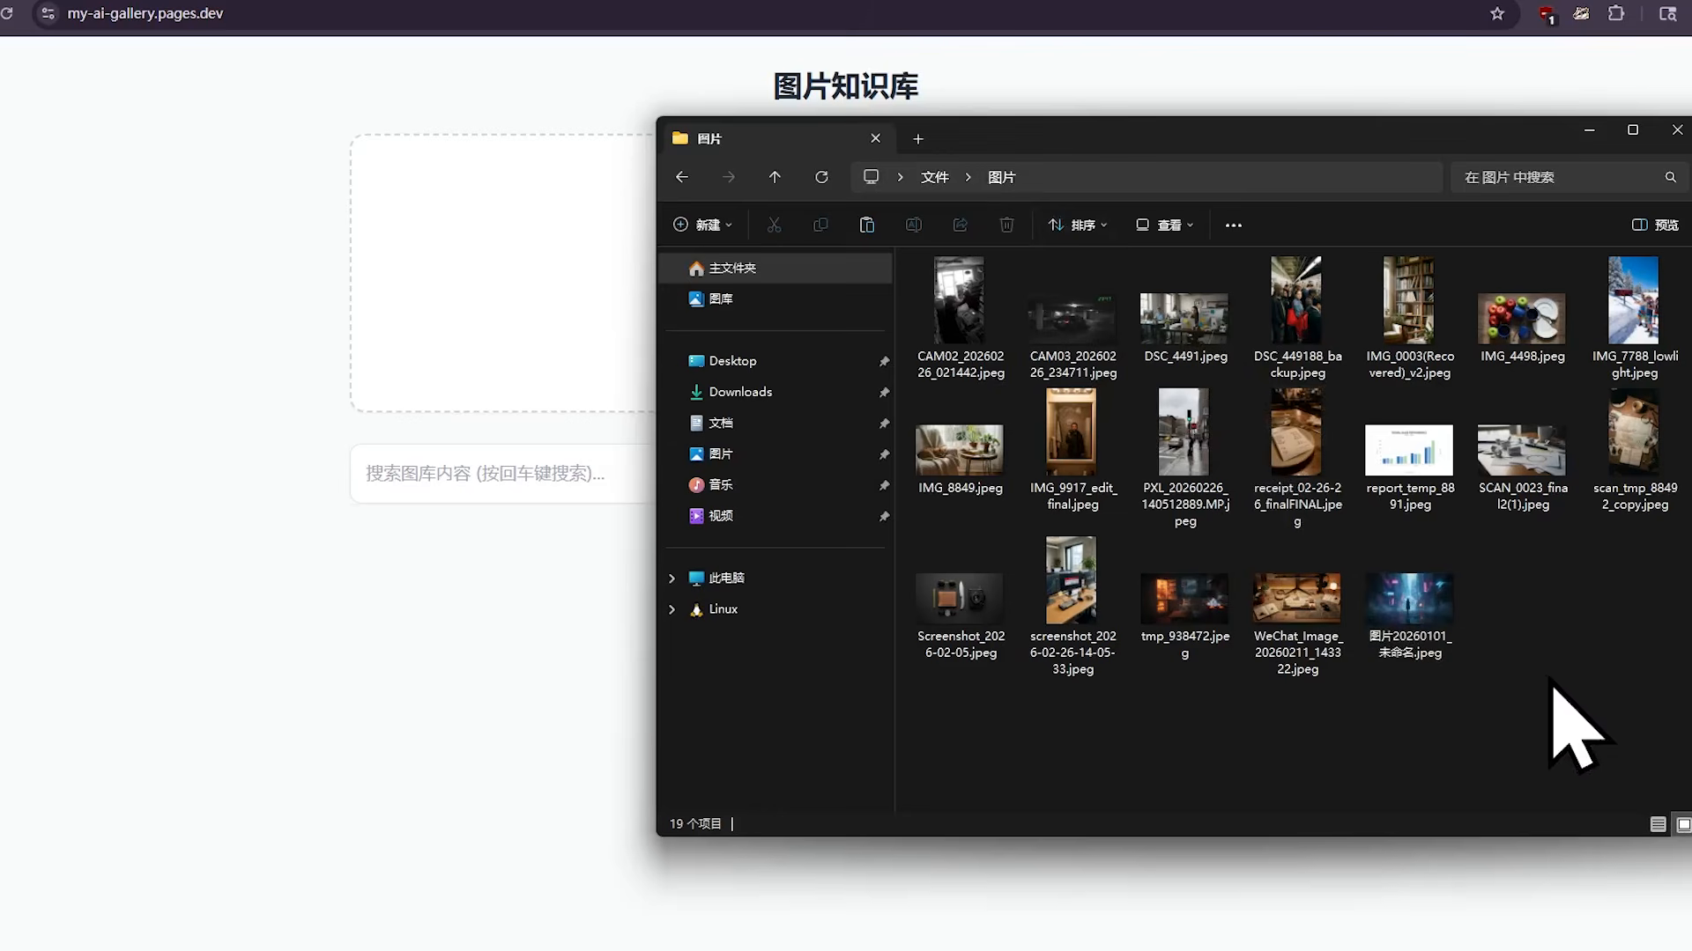
{"action": "left_click_drag", "start_coordinate": [1658, 724], "coordinate": [527, 270]}
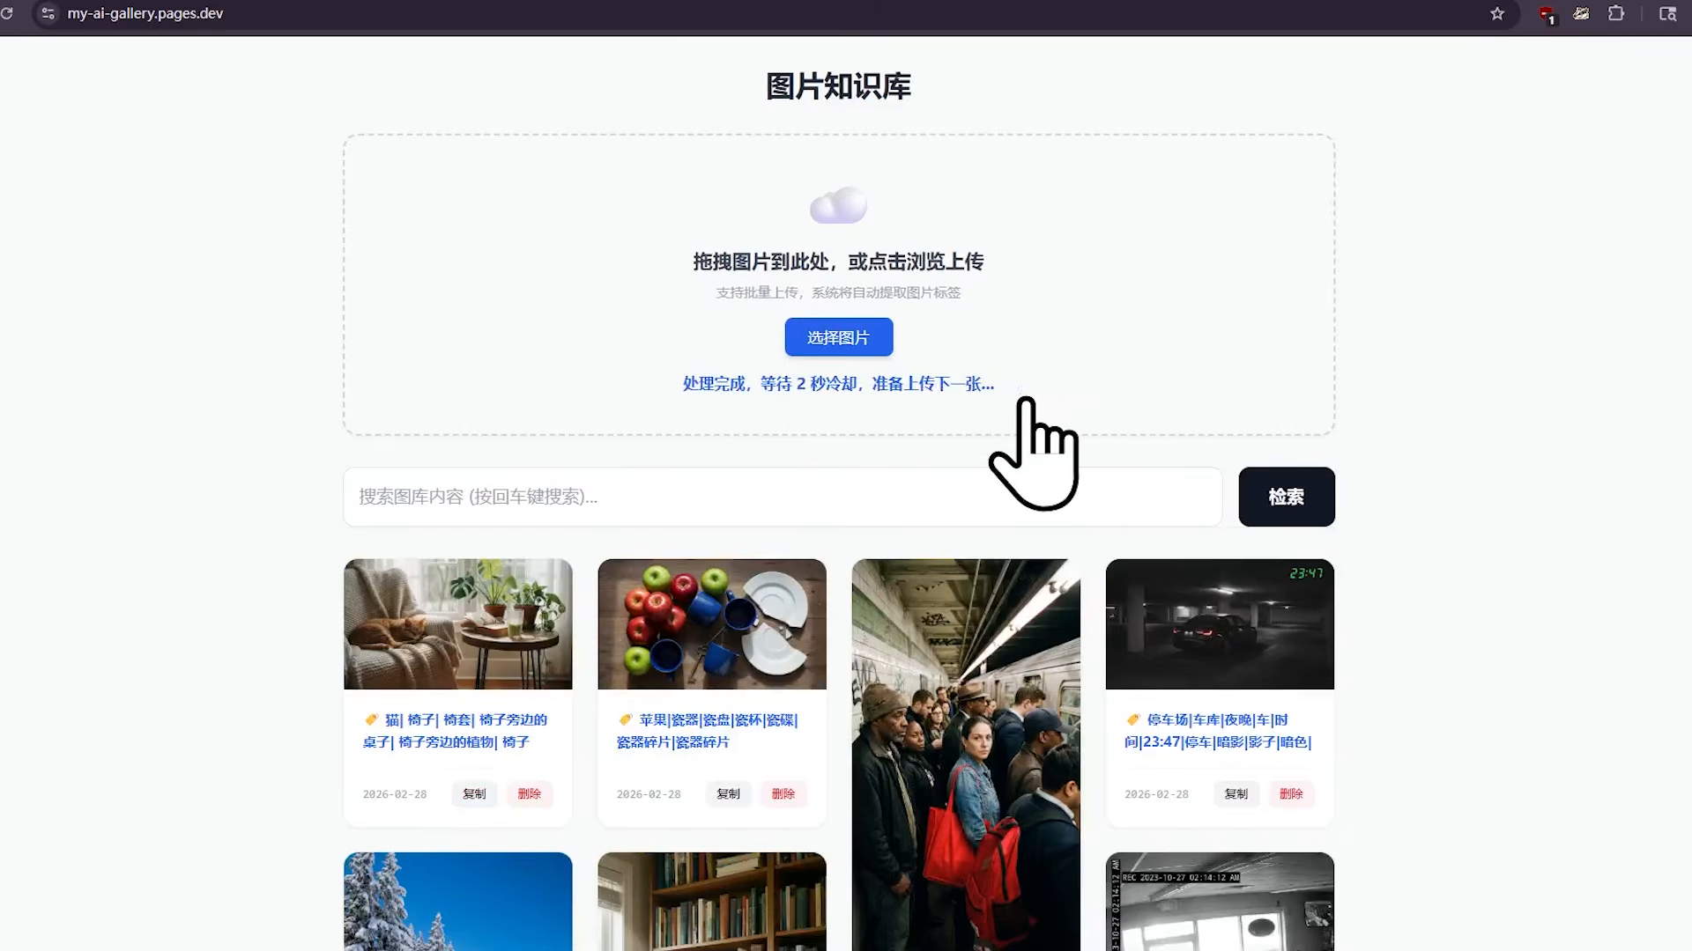
Search the gallery for 猫 and for 电脑.
{"action": "left_click", "coordinate": [828, 473]}
{"action": "type", "text": "猫"}
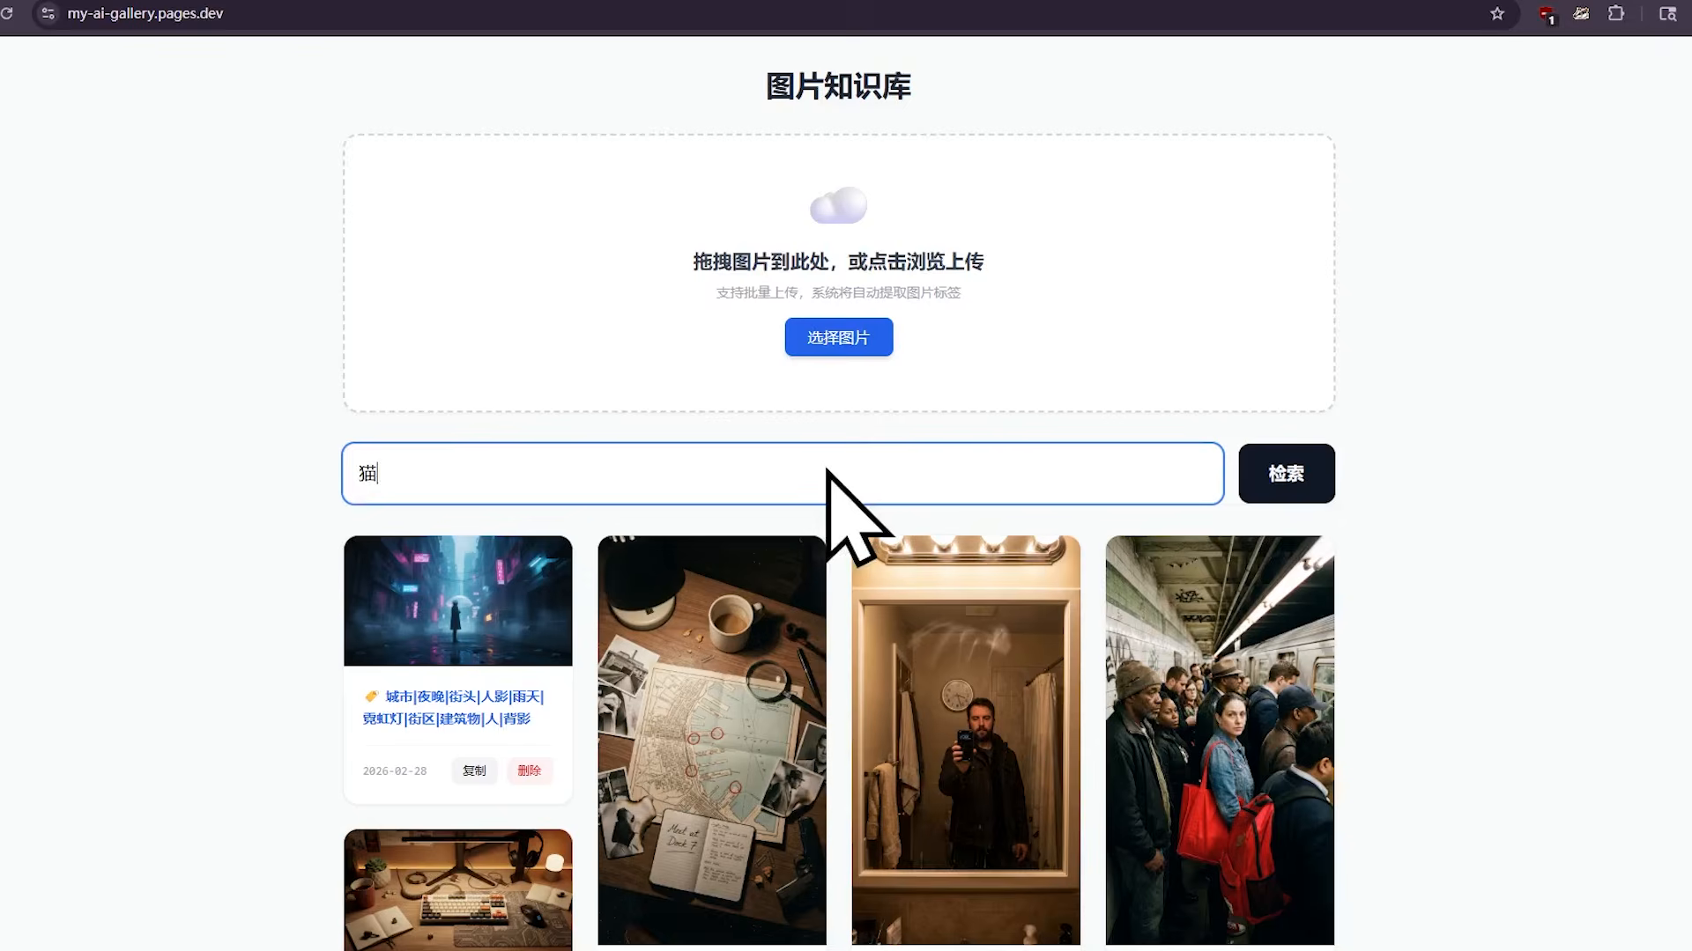
{"action": "key", "text": "Return"}
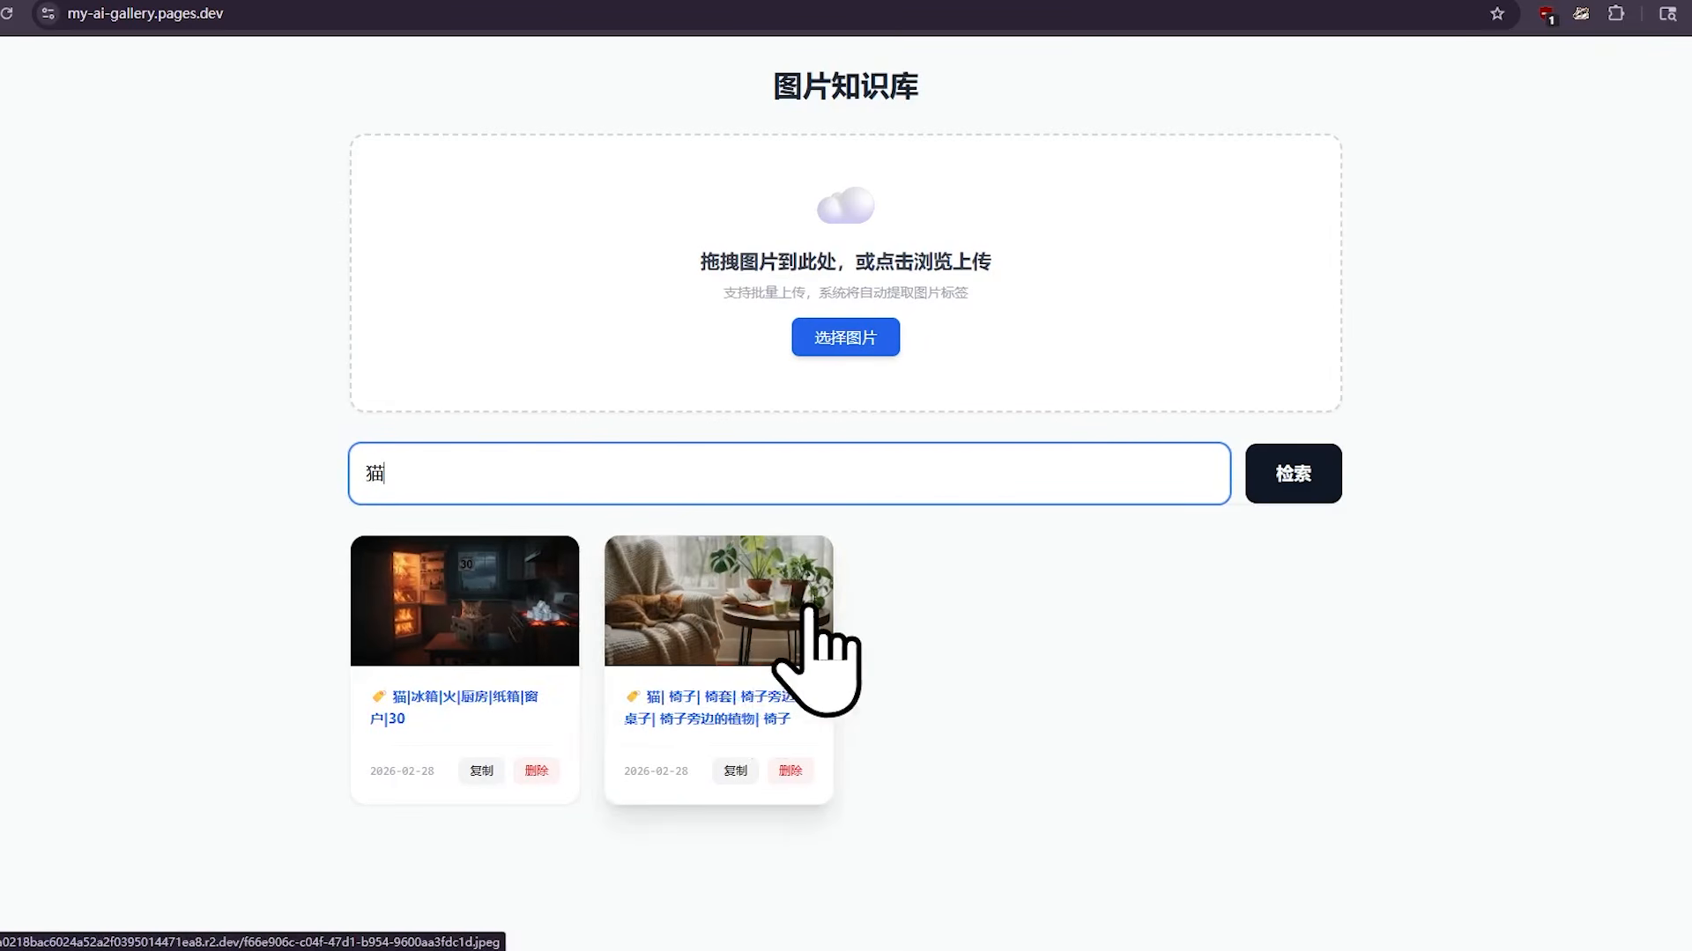
{"action": "key", "text": "BackSpace"}
{"action": "type", "text": "diannao"}
{"action": "key", "text": "space"}
{"action": "key", "text": "Return"}
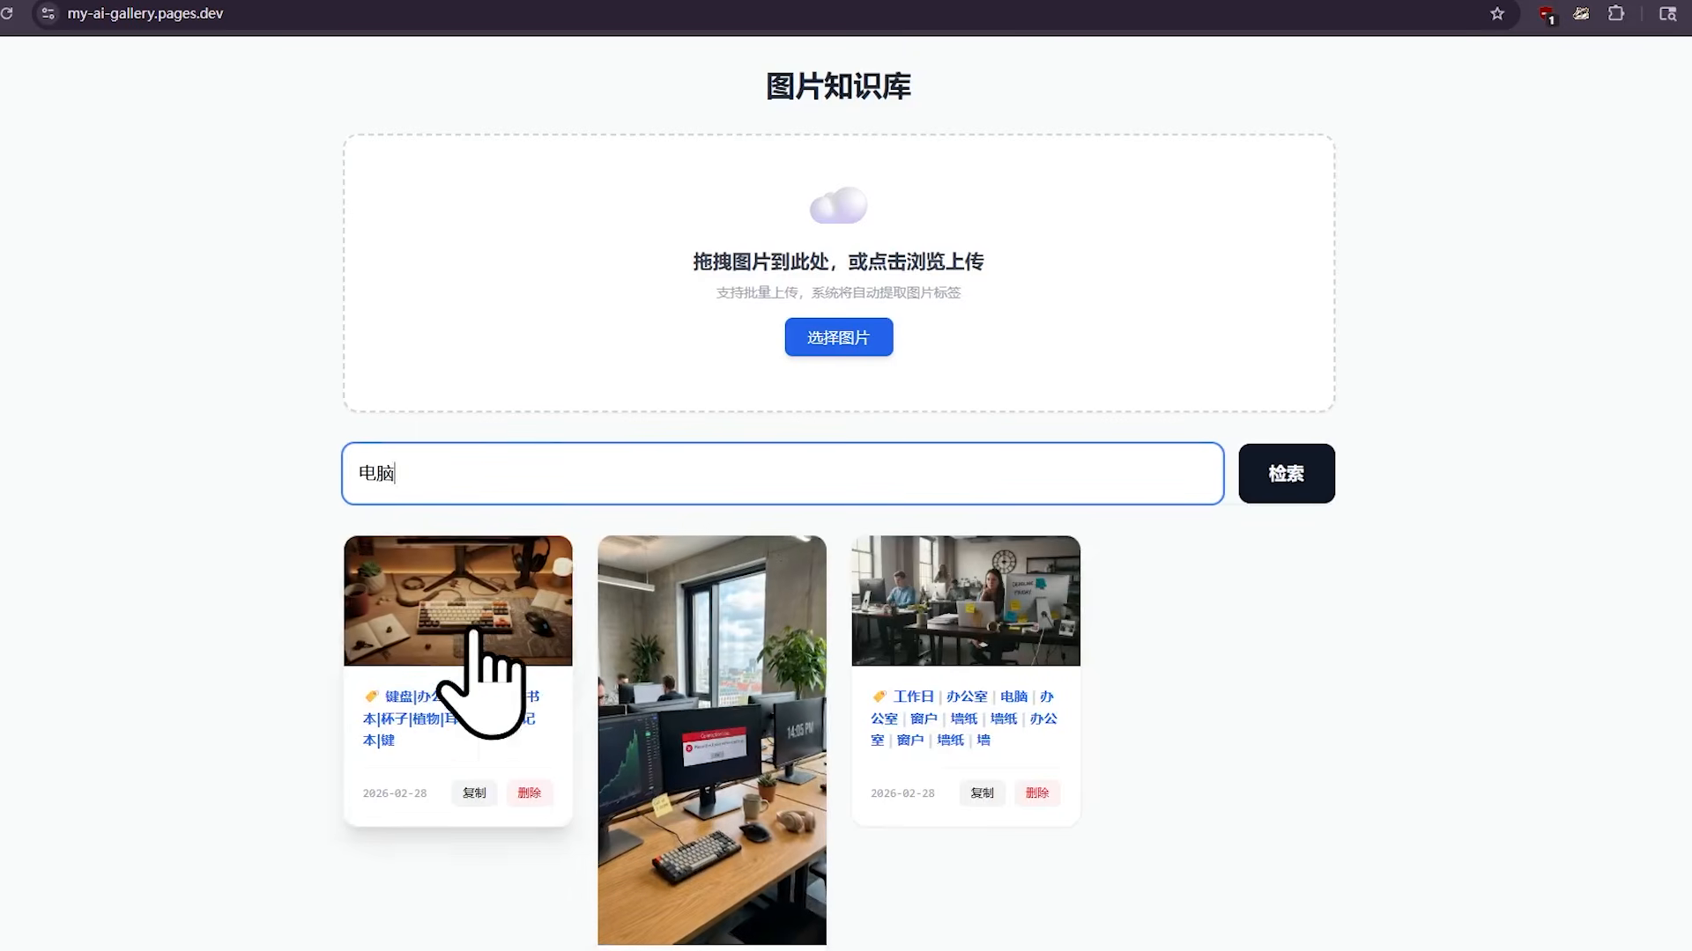
View the office monitors picture and the keyboard desk picture at full size, returning to the gallery after each.
{"action": "left_click", "coordinate": [738, 686]}
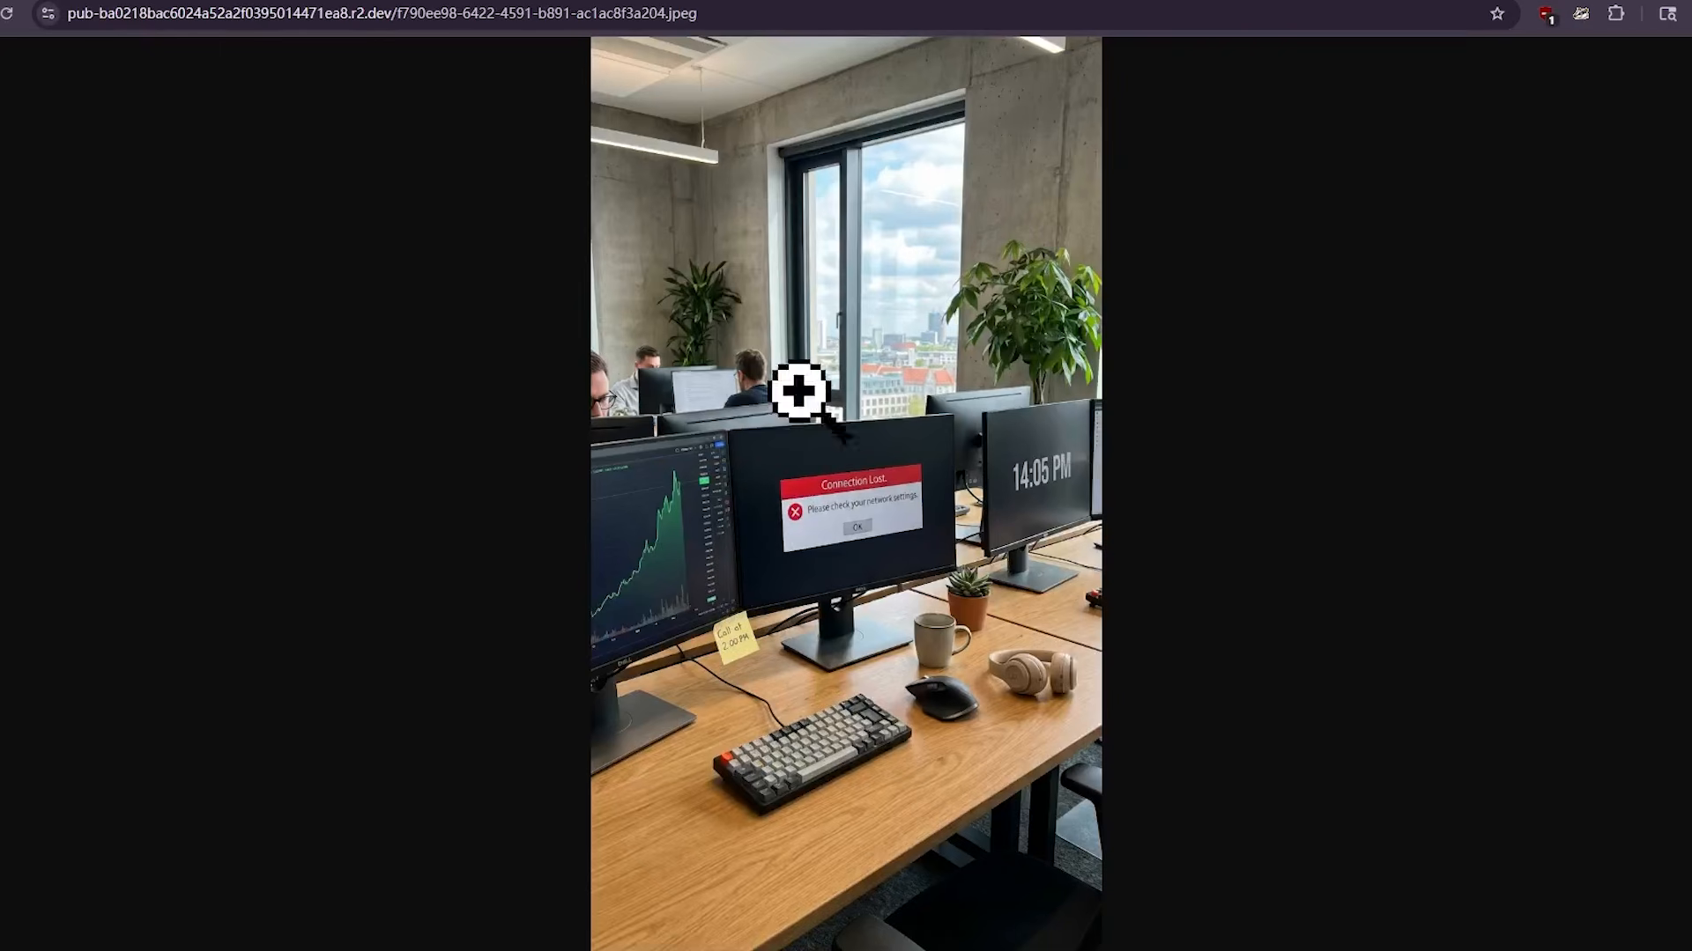
{"action": "key", "text": "alt+Left"}
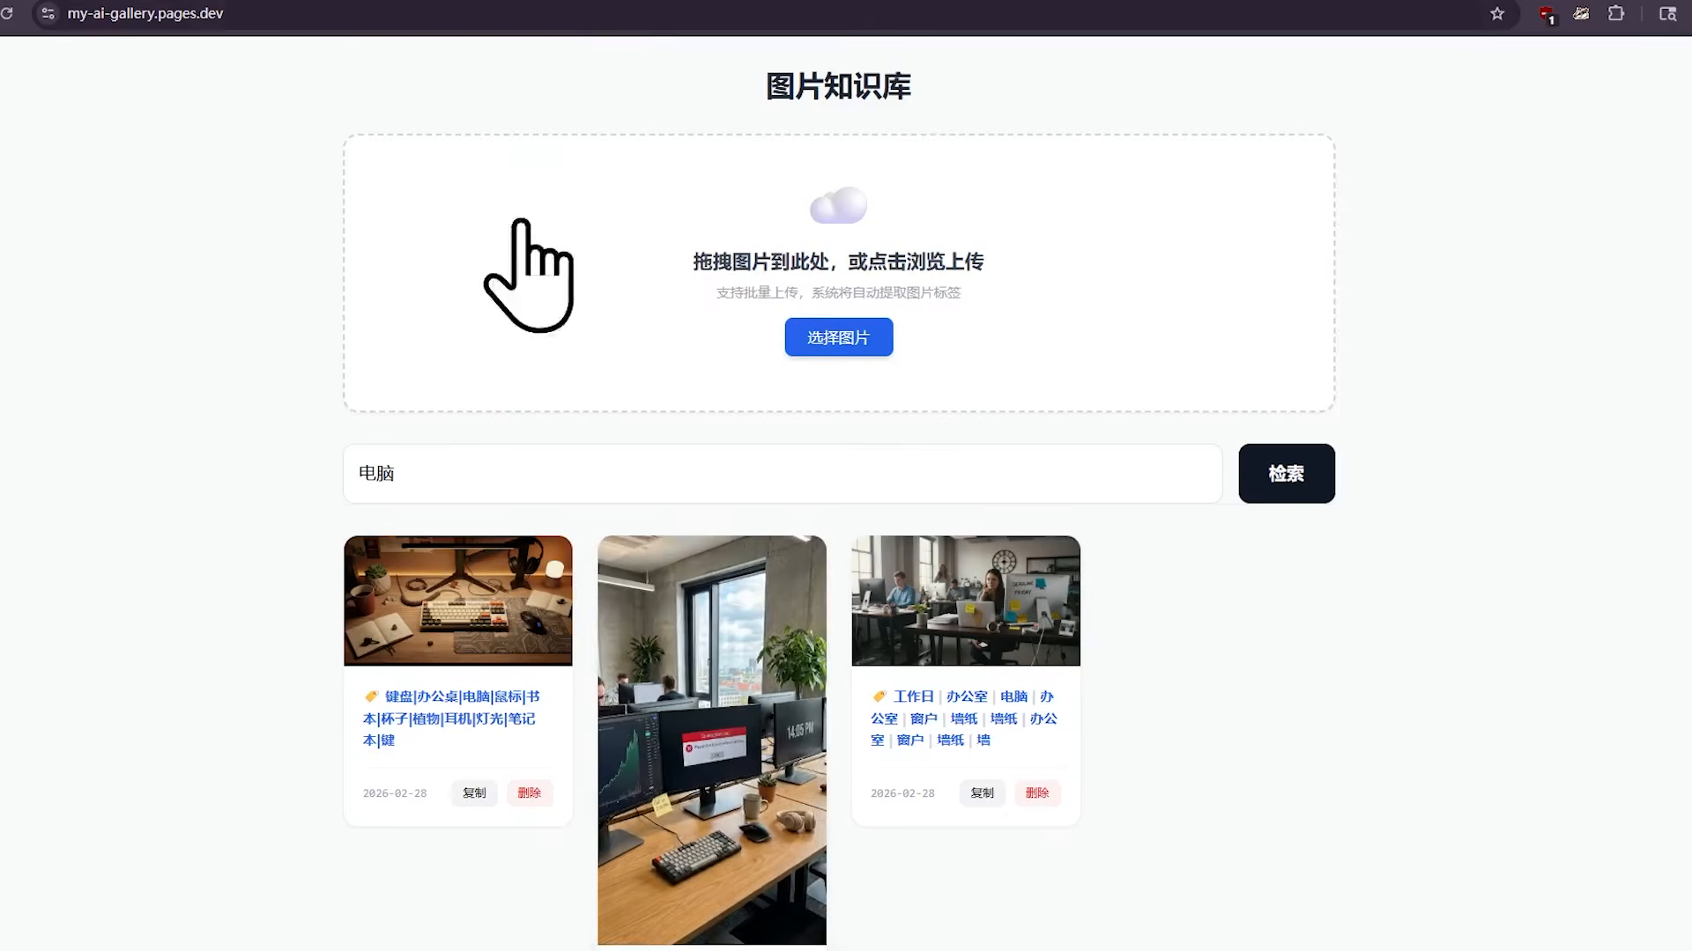
{"action": "left_click", "coordinate": [453, 592]}
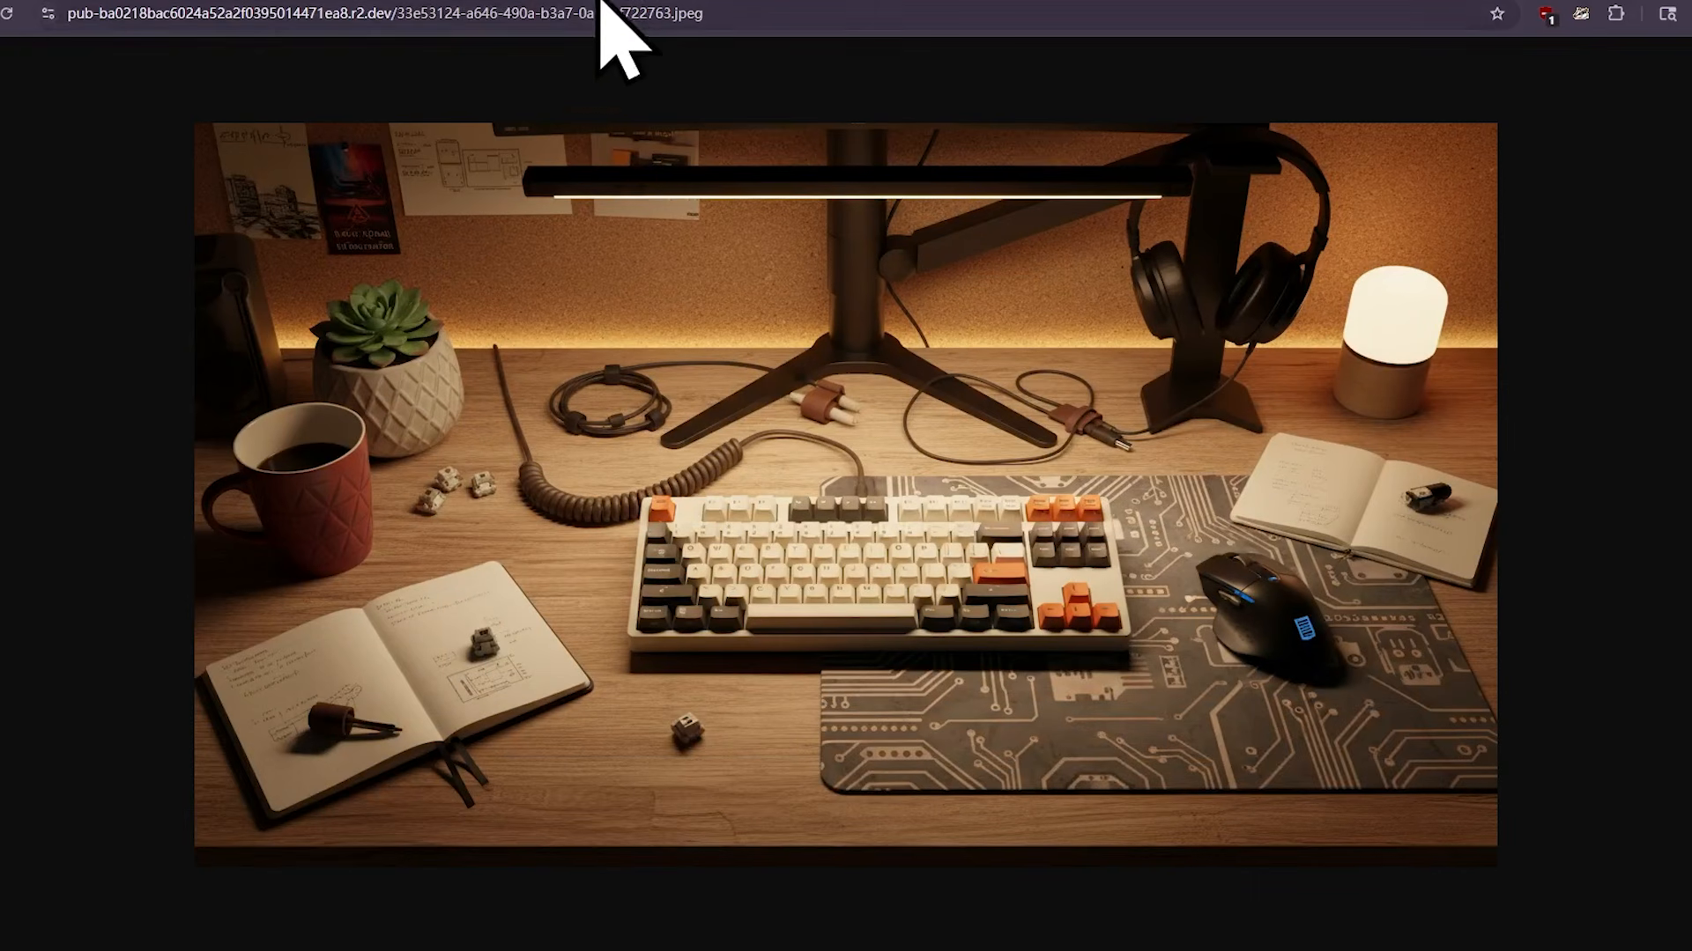
{"action": "key", "text": "alt+Left"}
Clear the gallery search and look through all the tagged pictures.
{"action": "left_click", "coordinate": [473, 465]}
{"action": "key", "text": "BackSpace"}
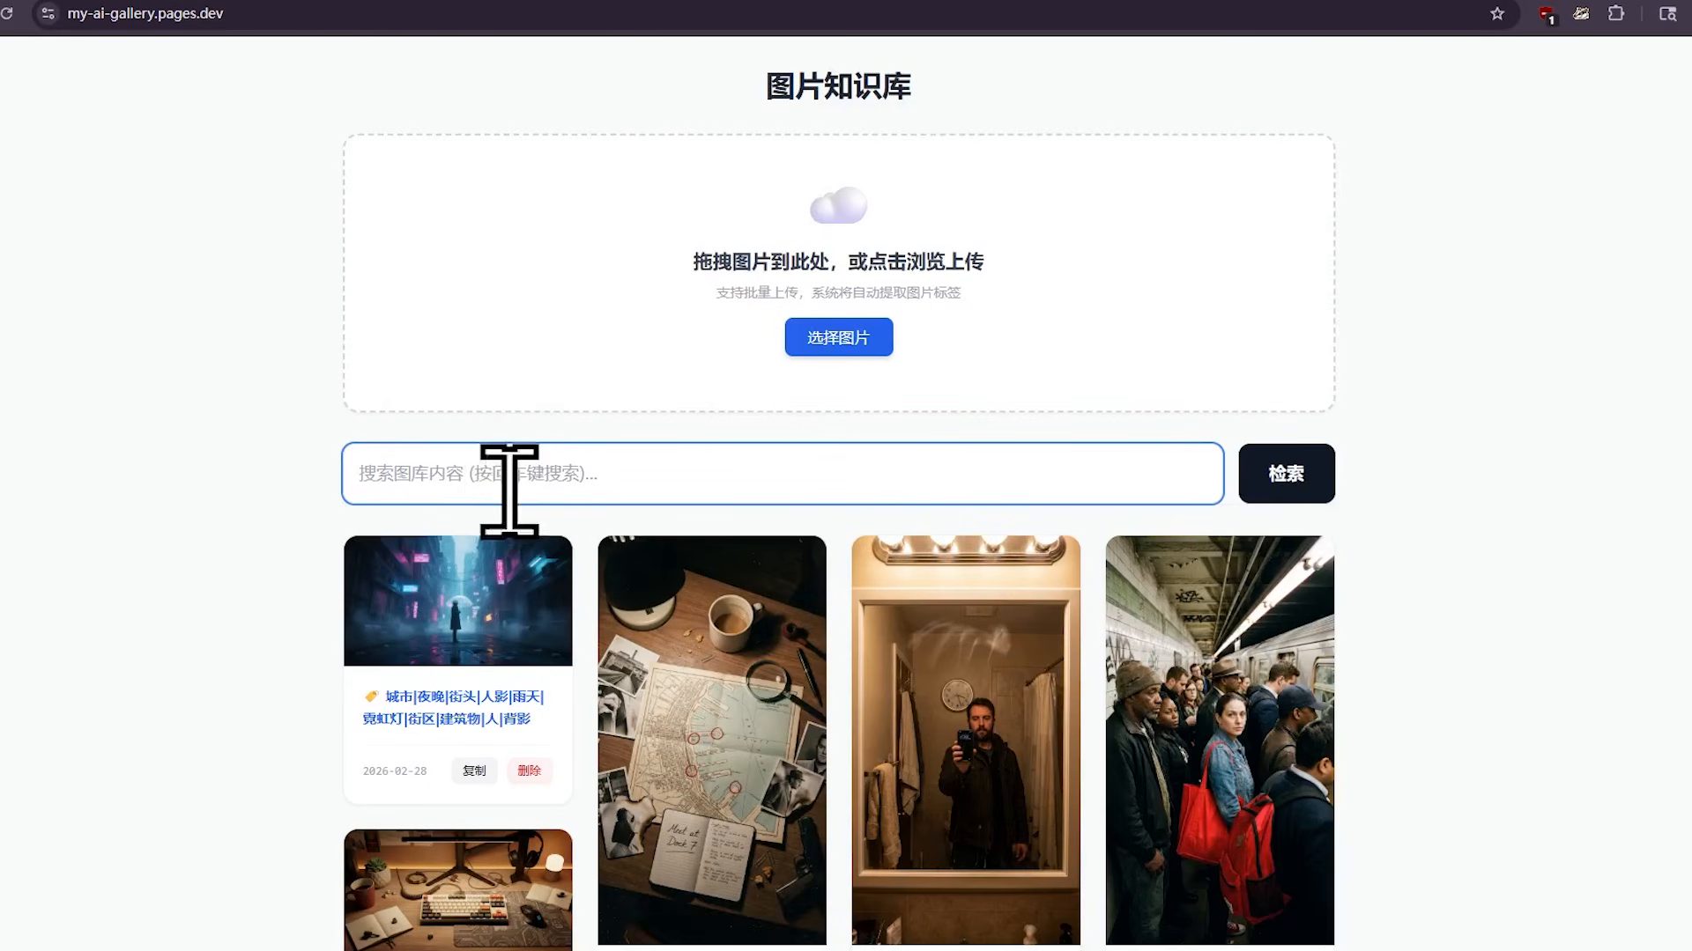
{"action": "scroll", "coordinate": [774, 642], "scroll_direction": "down", "scroll_amount": 4}
{"action": "scroll", "coordinate": [811, 573], "scroll_direction": "down", "scroll_amount": 2}
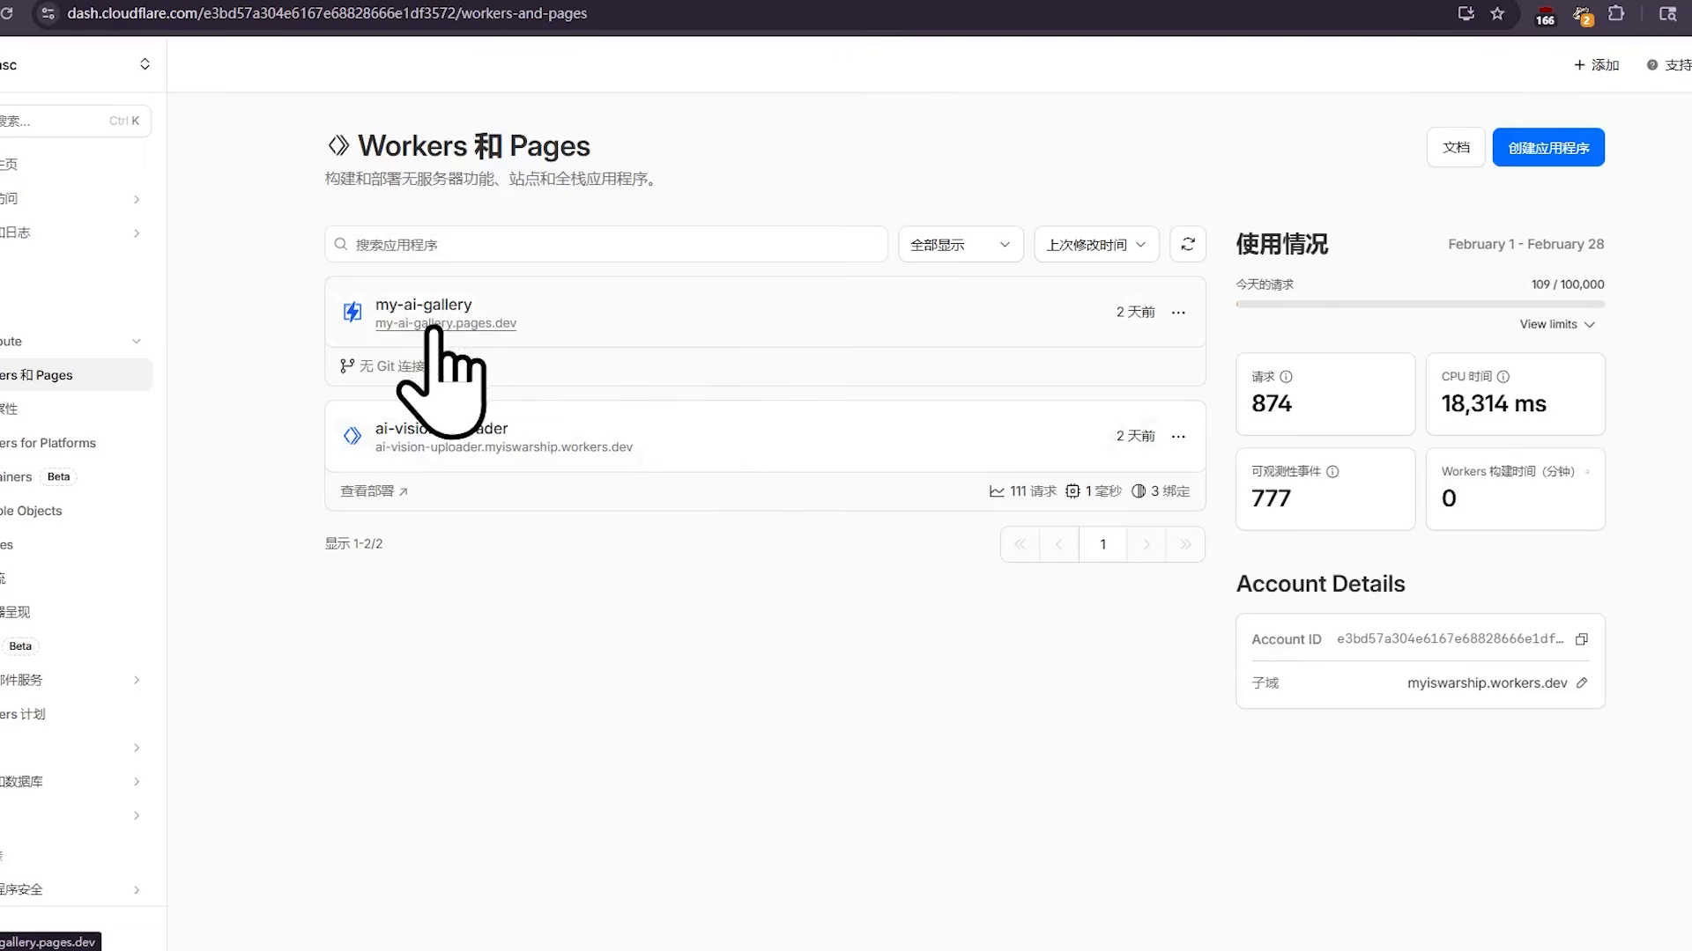
Visit the my-ai-gallery site from Workers and Pages, and open the custom domain setup of its Pages project.
{"action": "left_click", "coordinate": [433, 324]}
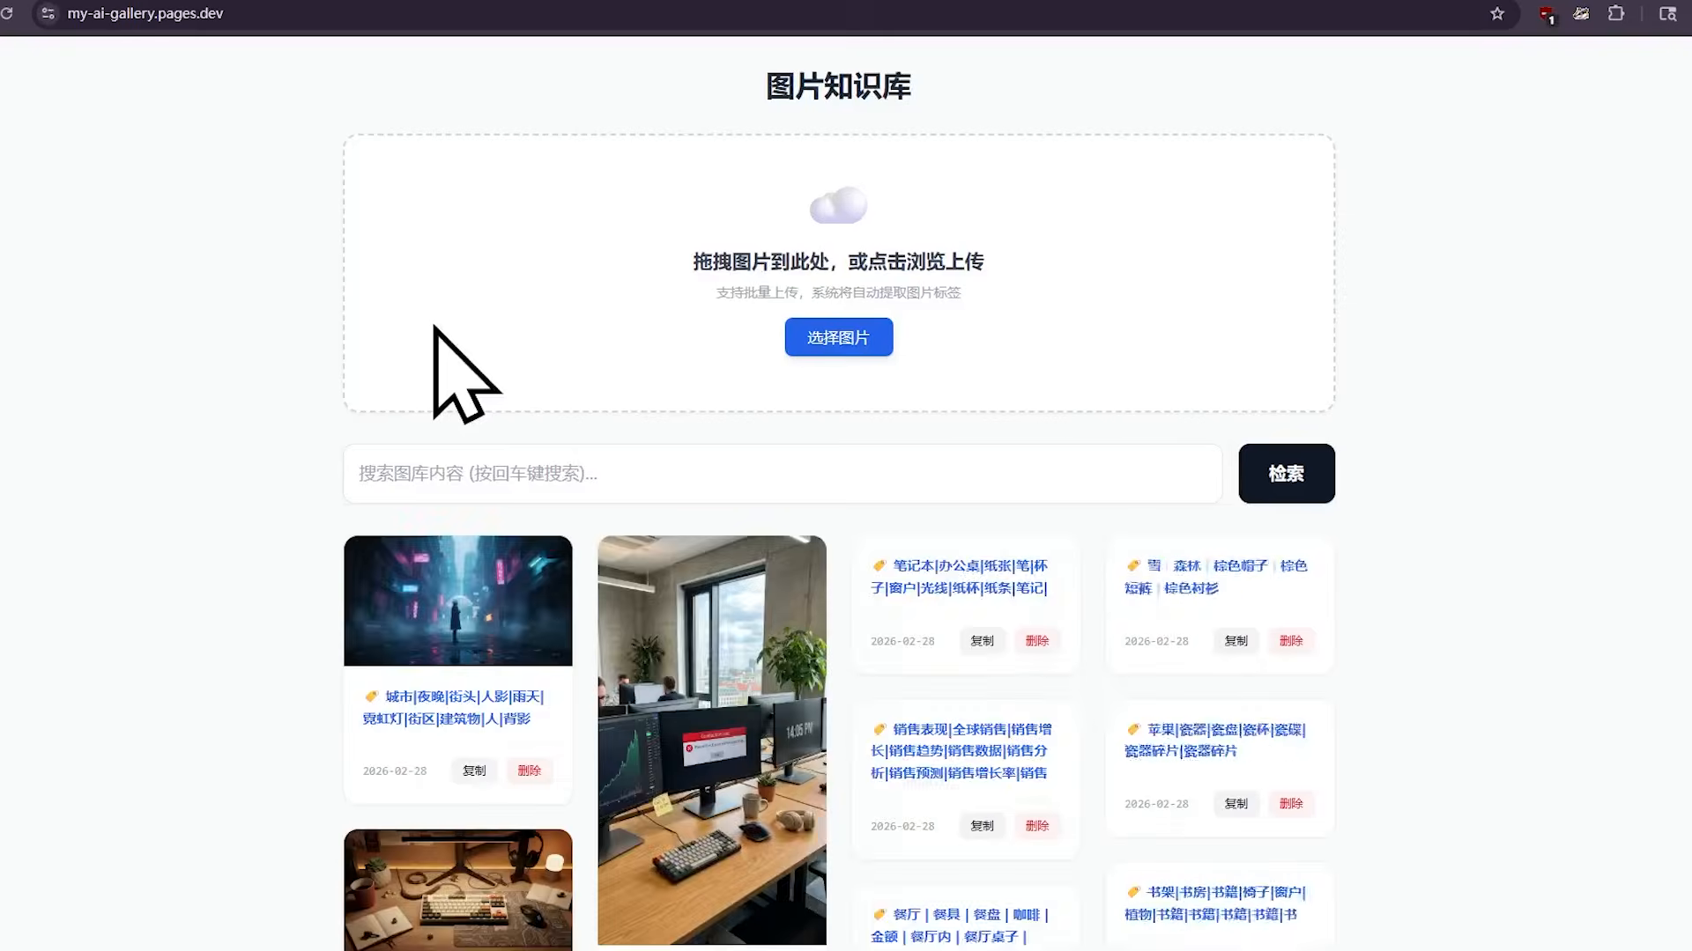
{"action": "left_click", "coordinate": [410, 22]}
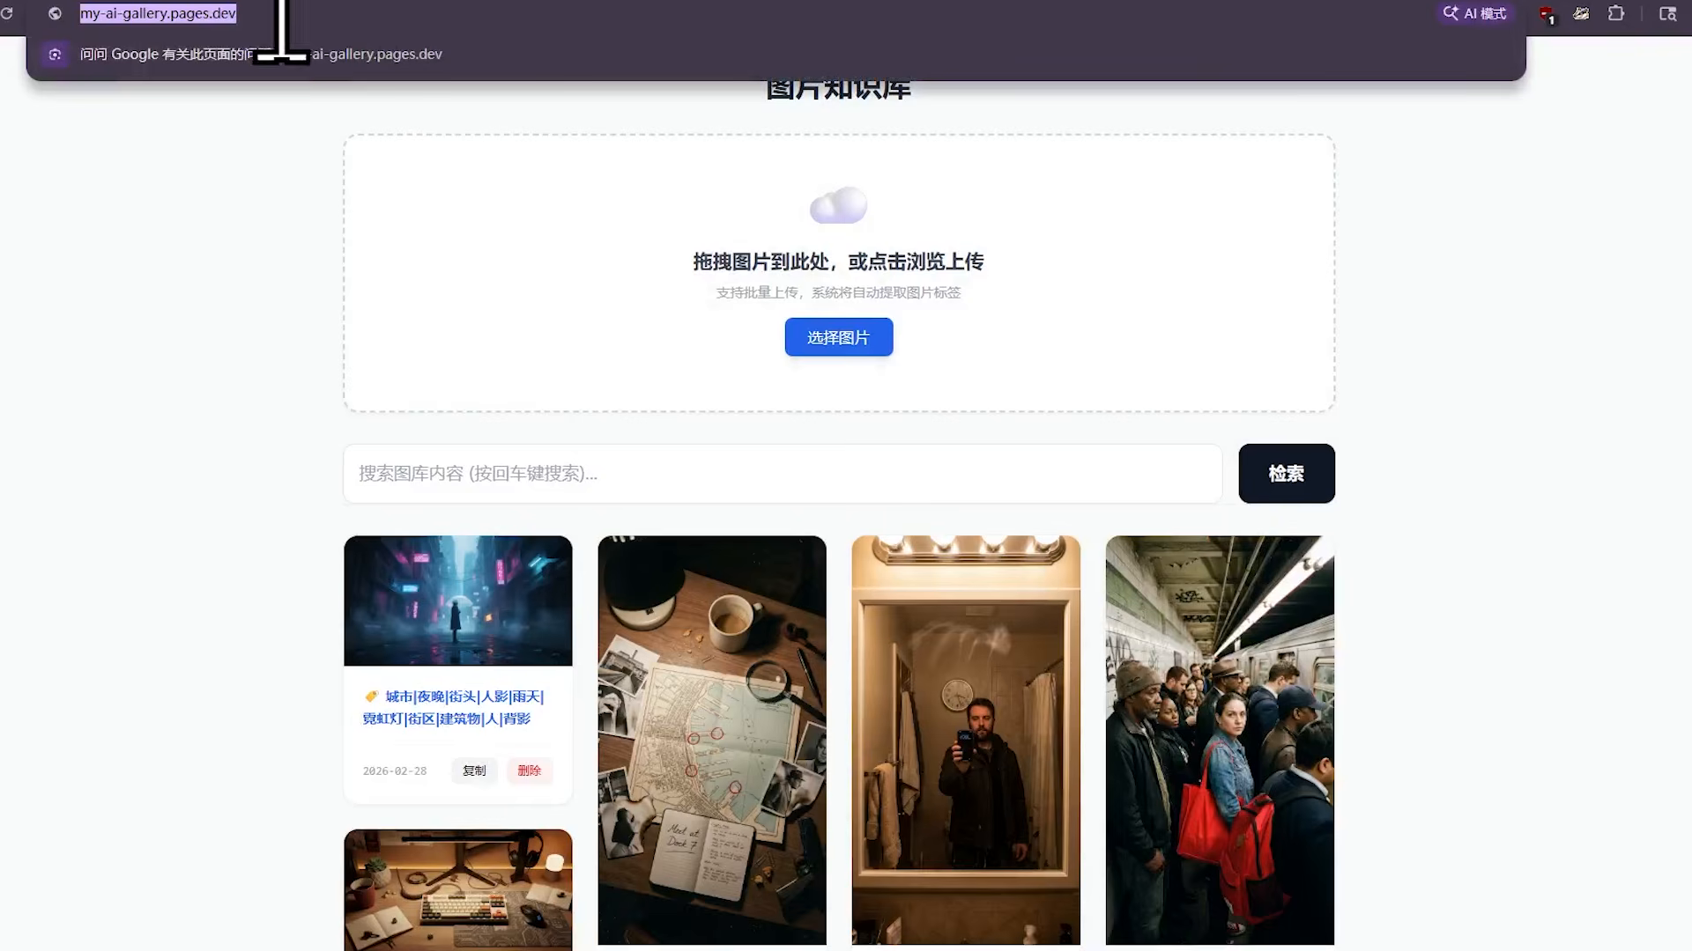
{"action": "left_click", "coordinate": [33, 0]}
{"action": "left_click", "coordinate": [553, 310]}
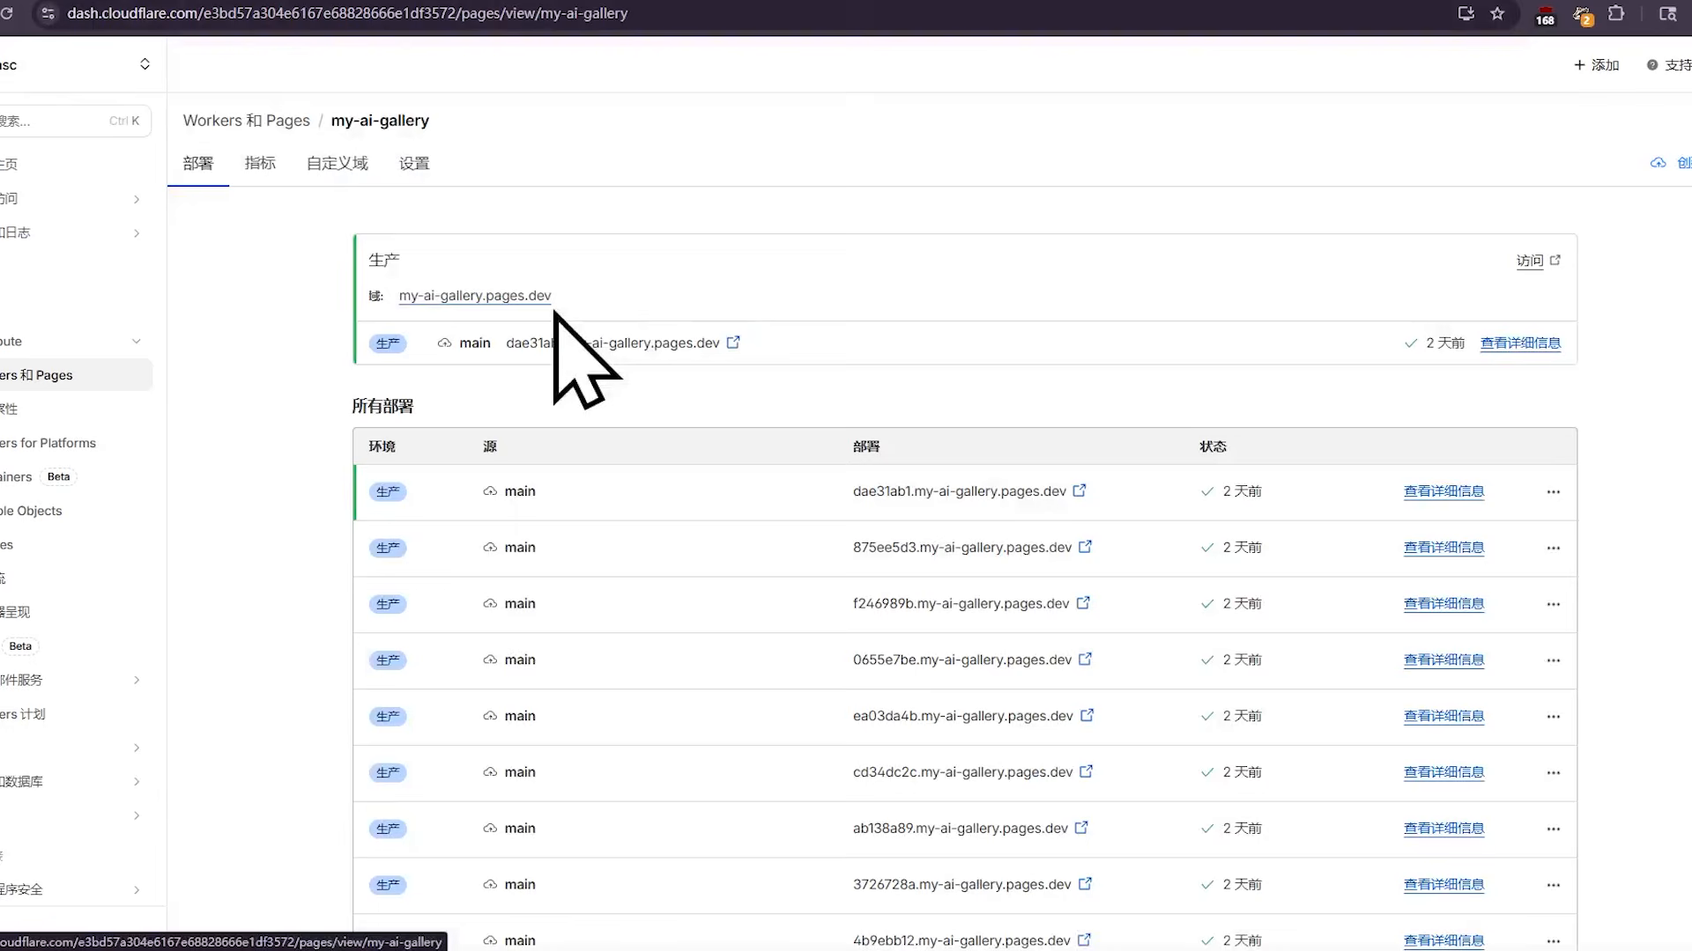
{"action": "left_click", "coordinate": [330, 165]}
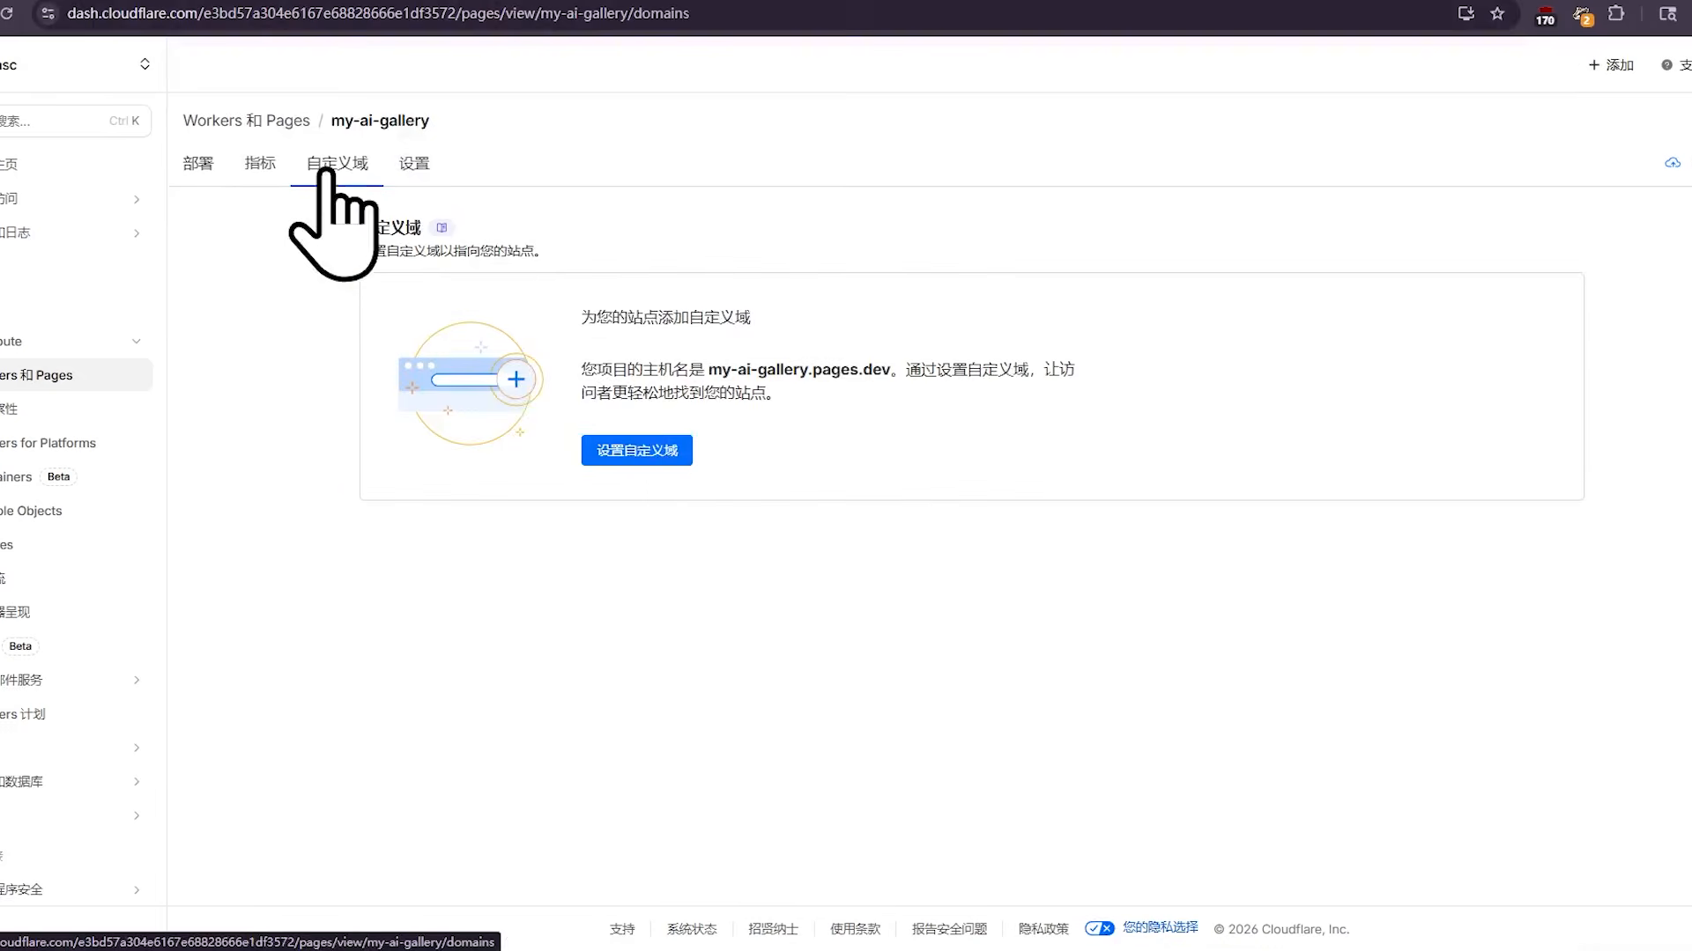
{"action": "left_click", "coordinate": [648, 454]}
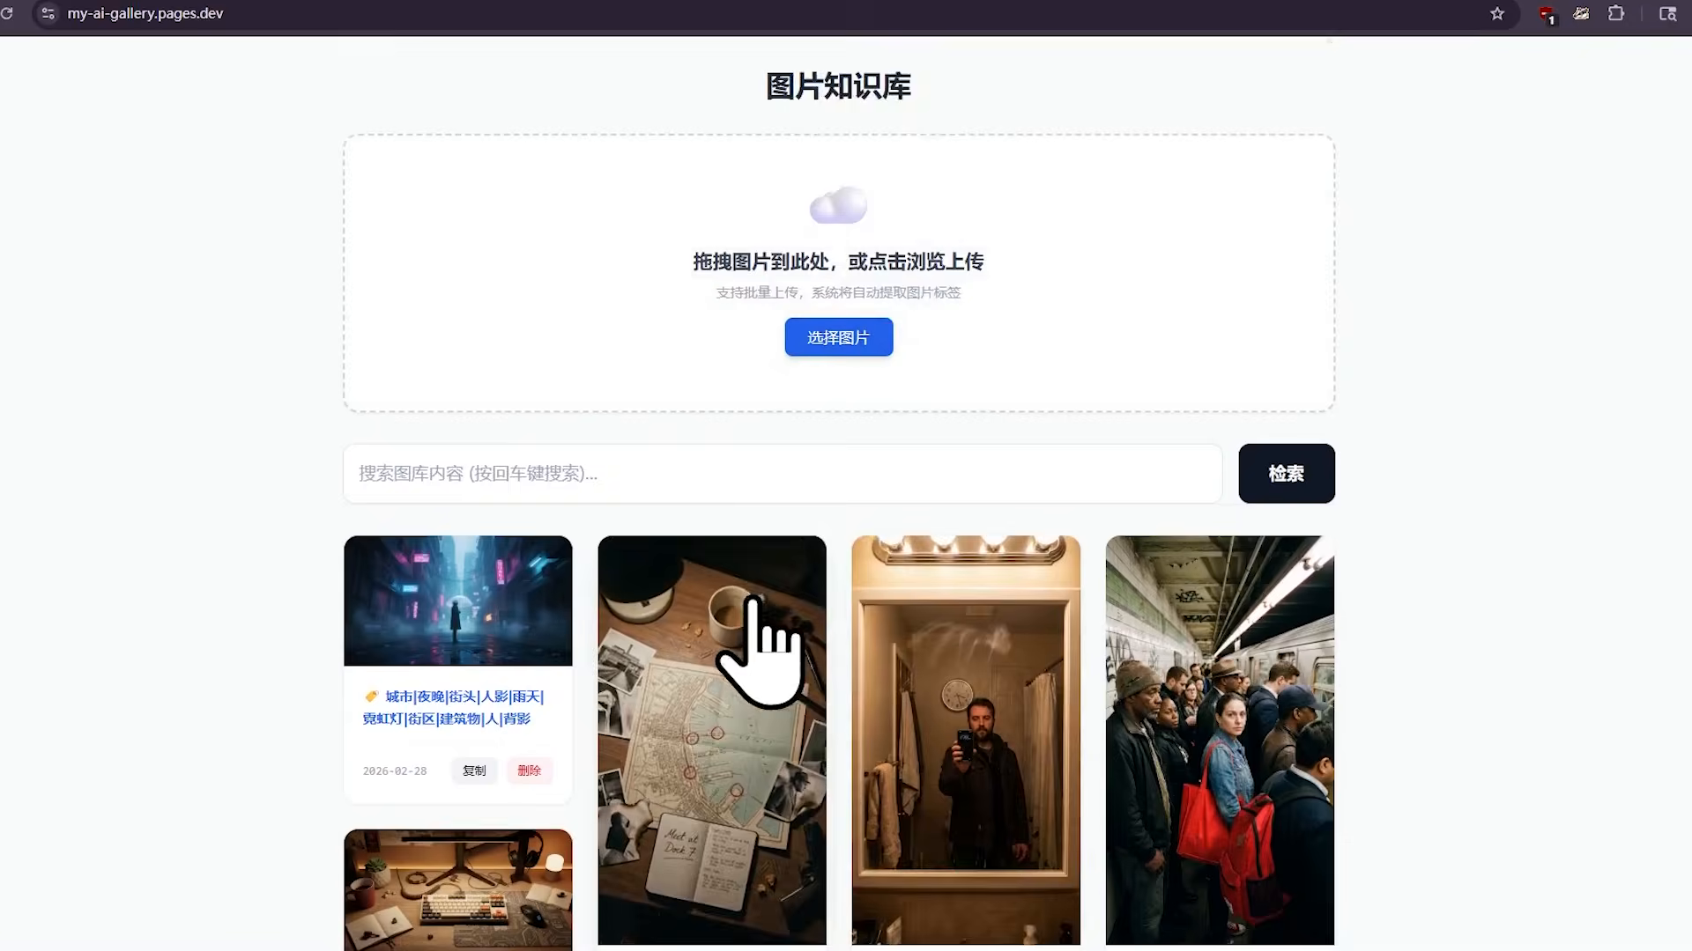
View the gallery's map and notebook desk picture at full size, and close it.
{"action": "scroll", "coordinate": [767, 582], "scroll_direction": "down", "scroll_amount": 5}
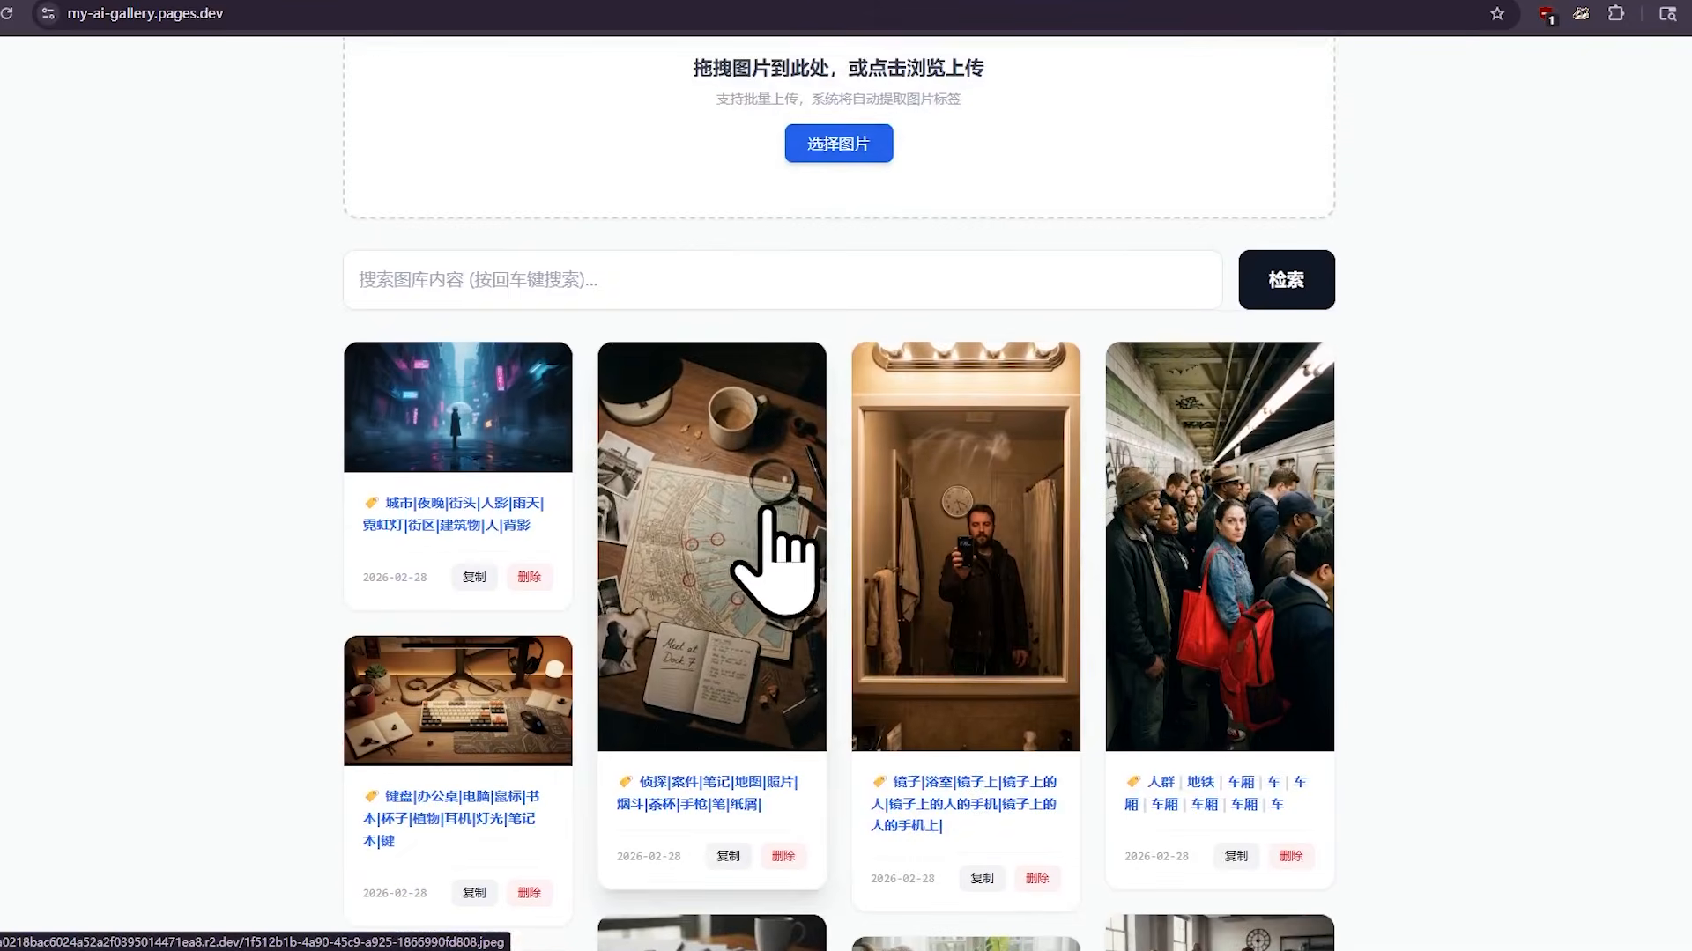
{"action": "left_click", "coordinate": [776, 345]}
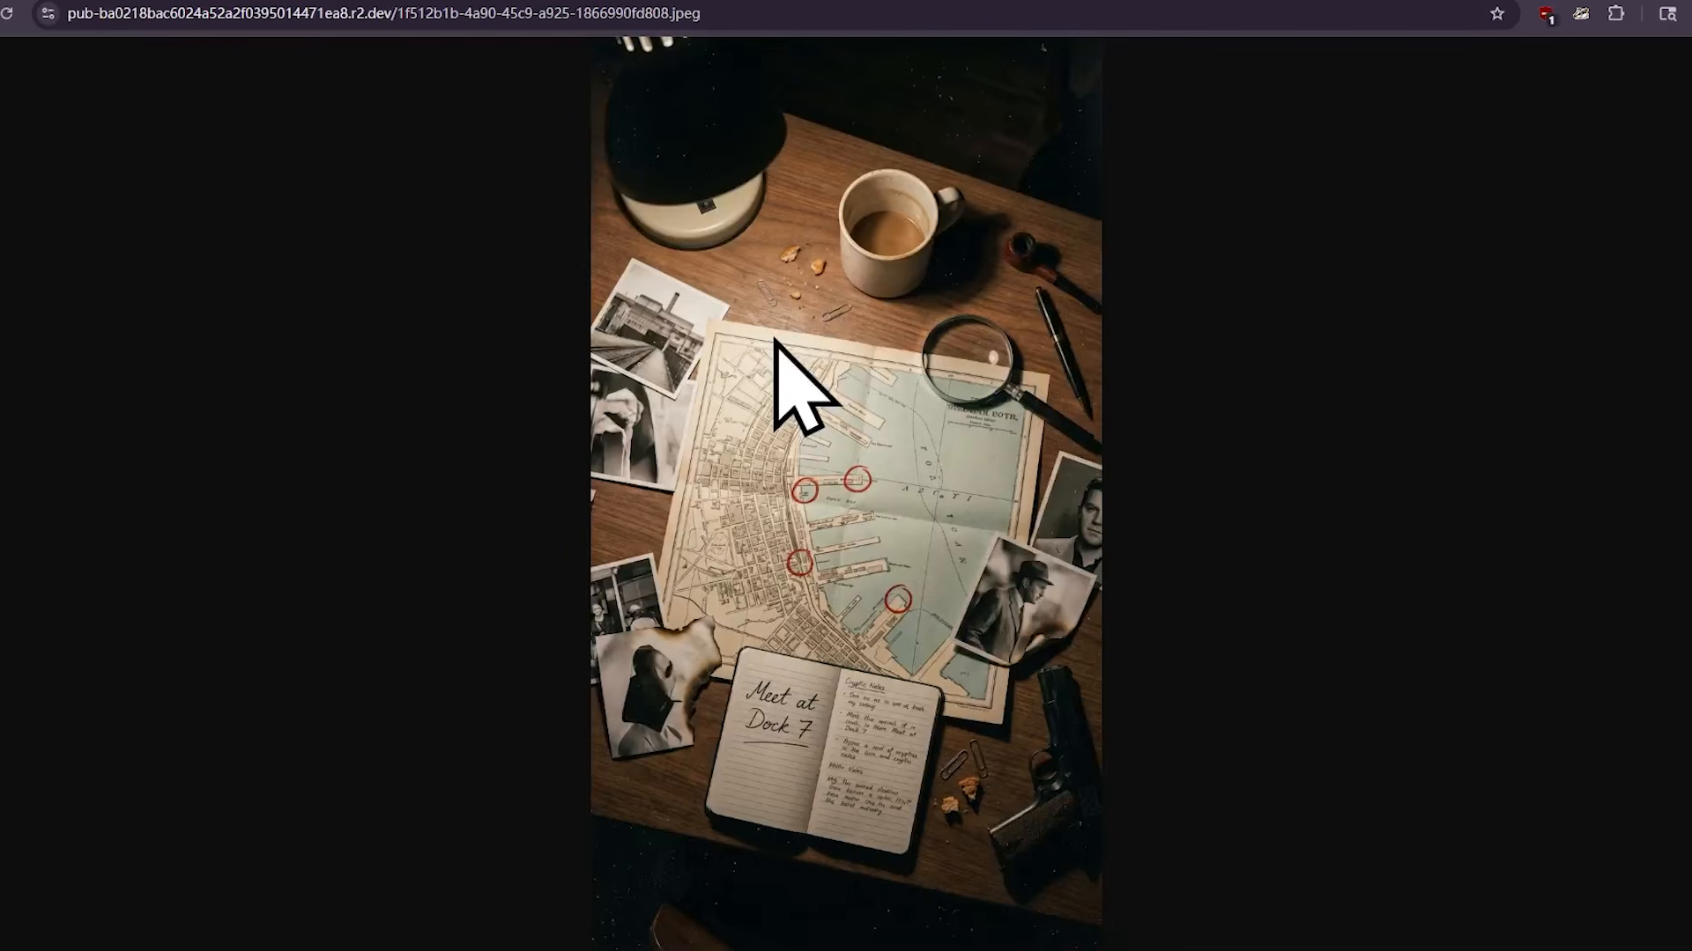
{"action": "left_click", "coordinate": [841, 498]}
{"action": "left_click", "coordinate": [835, 486]}
{"action": "key", "text": "ctrl+w"}
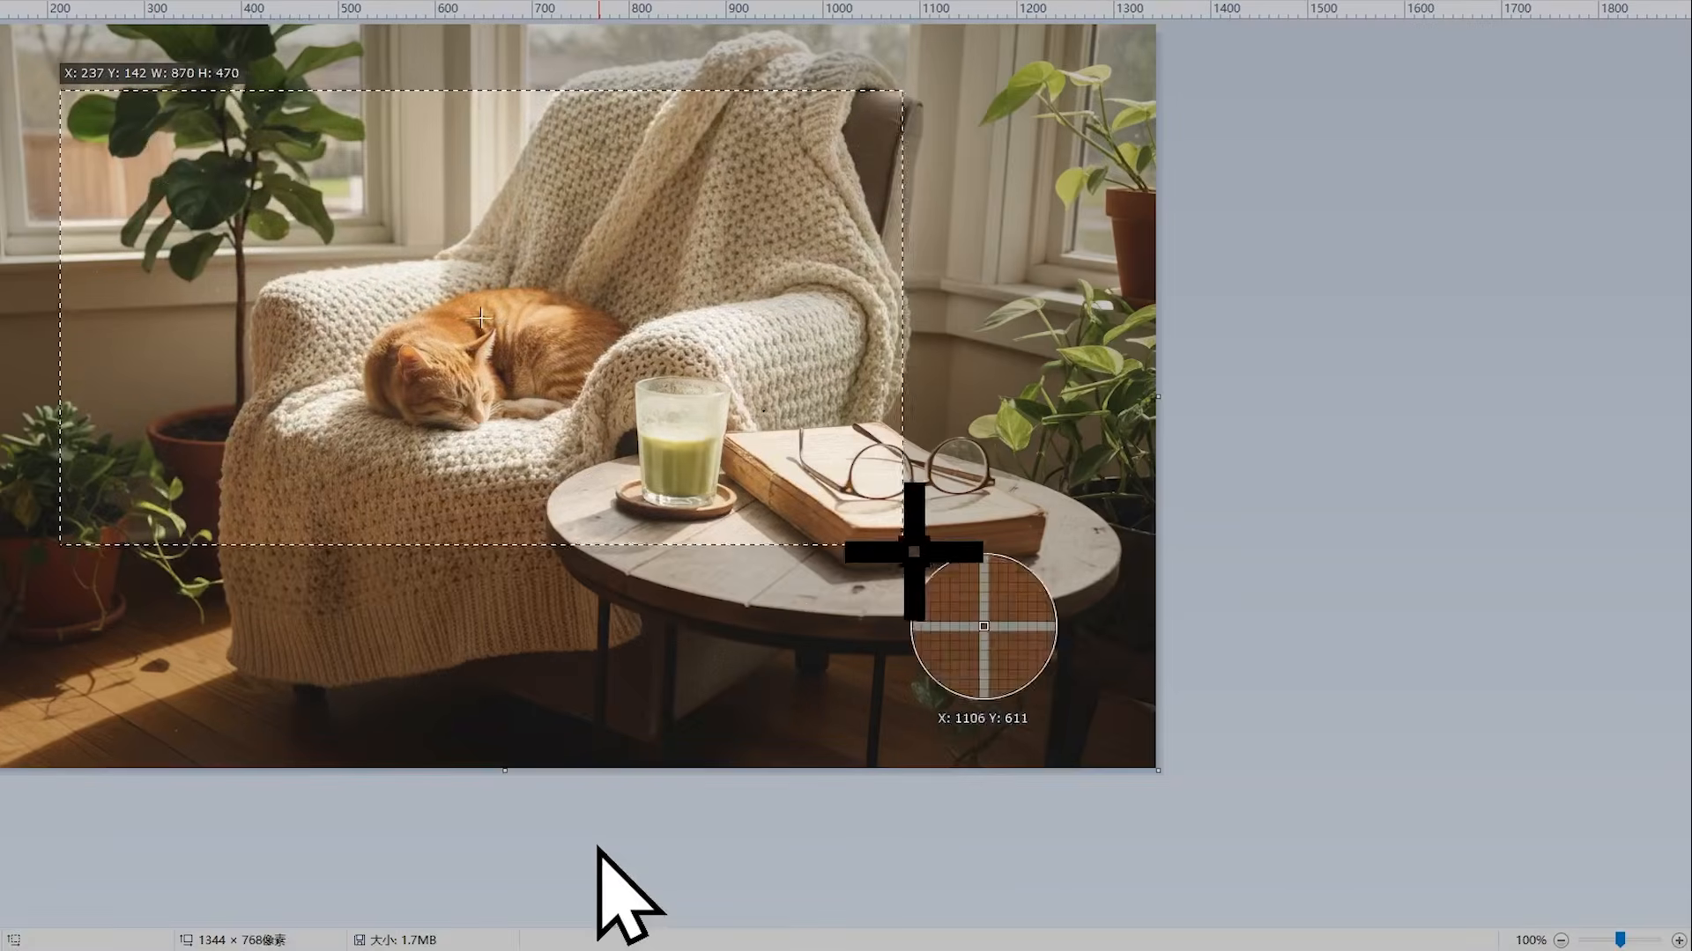
Capture a rectangular region of the picture with the cat on the armchair, and paste its link into 链接.txt.
{"action": "left_click_drag", "start_coordinate": [914, 552], "coordinate": [1027, 620]}
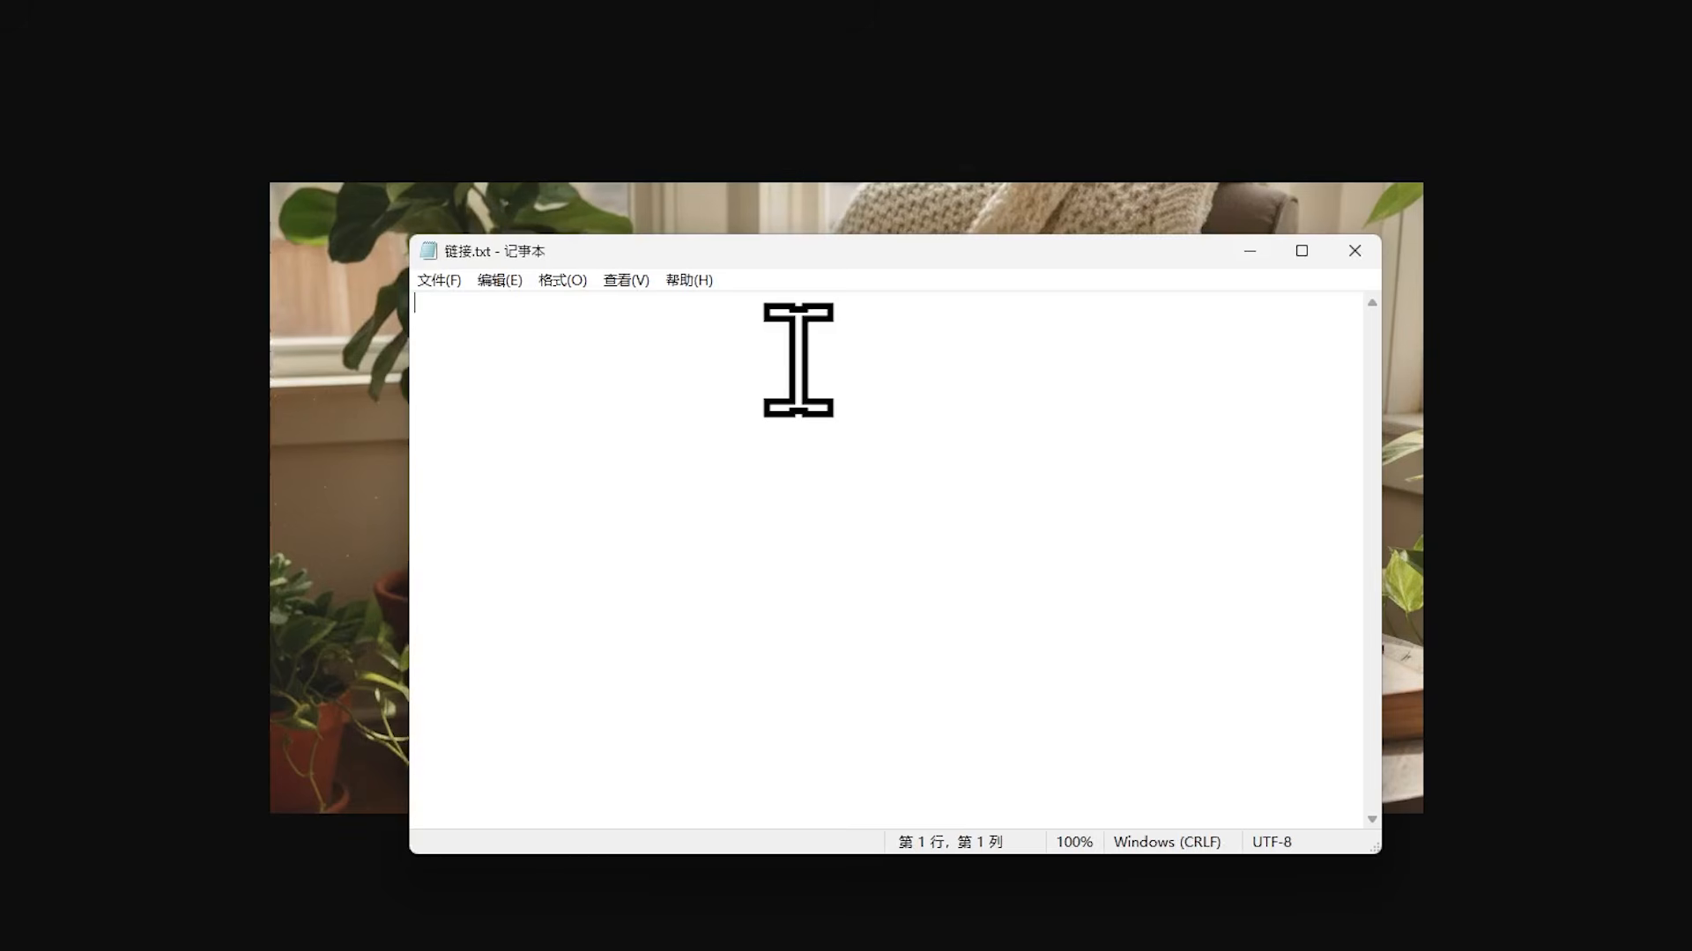
{"action": "key", "text": "ctrl+v"}
Download ShareX from getsharex.com.
{"action": "left_click_drag", "start_coordinate": [665, 186], "coordinate": [1048, 216]}
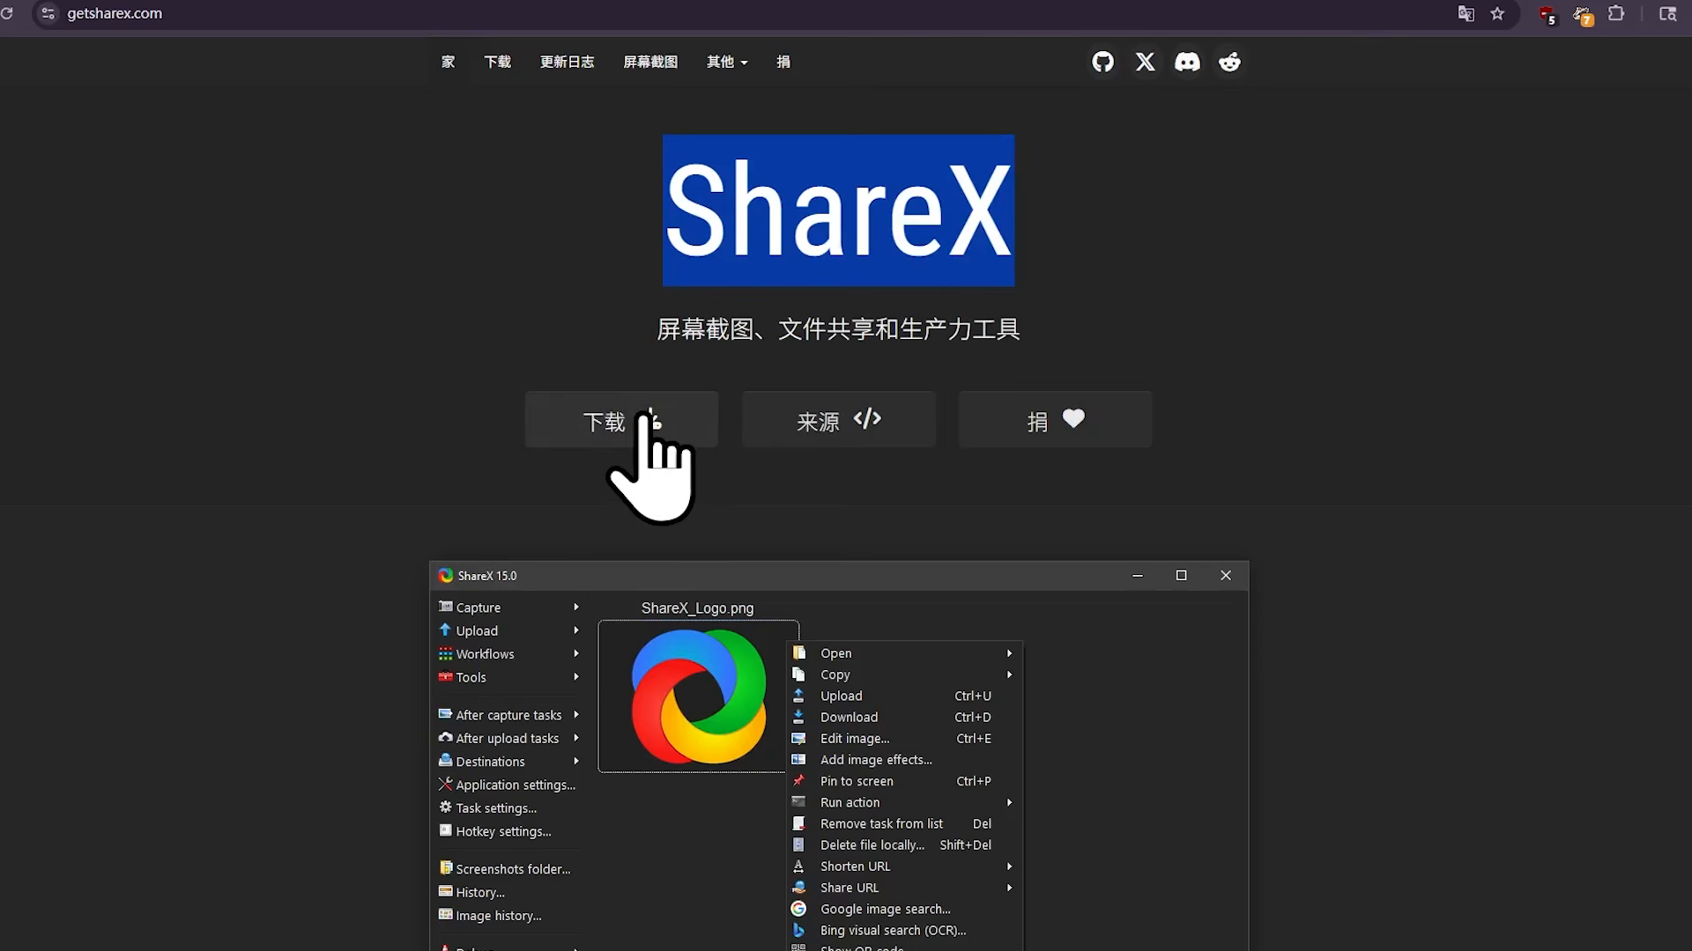
{"action": "left_click", "coordinate": [612, 422]}
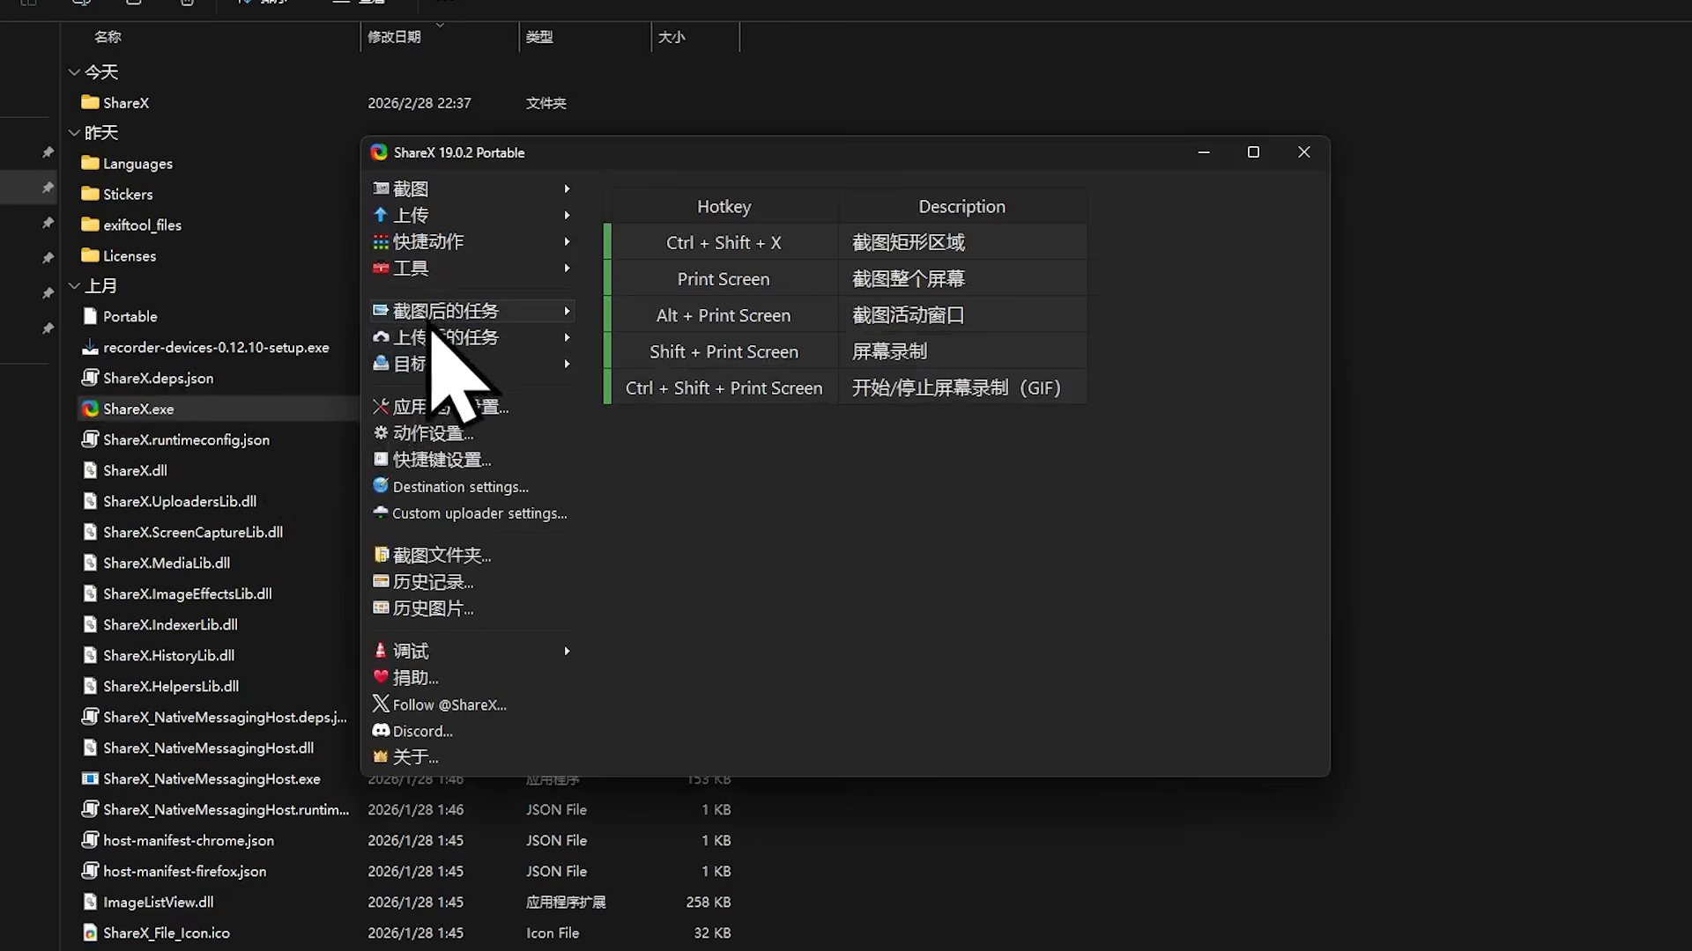
Review ShareX's after-capture tasks and its hotkey settings, and close the settings again.
{"action": "left_click", "coordinate": [424, 315]}
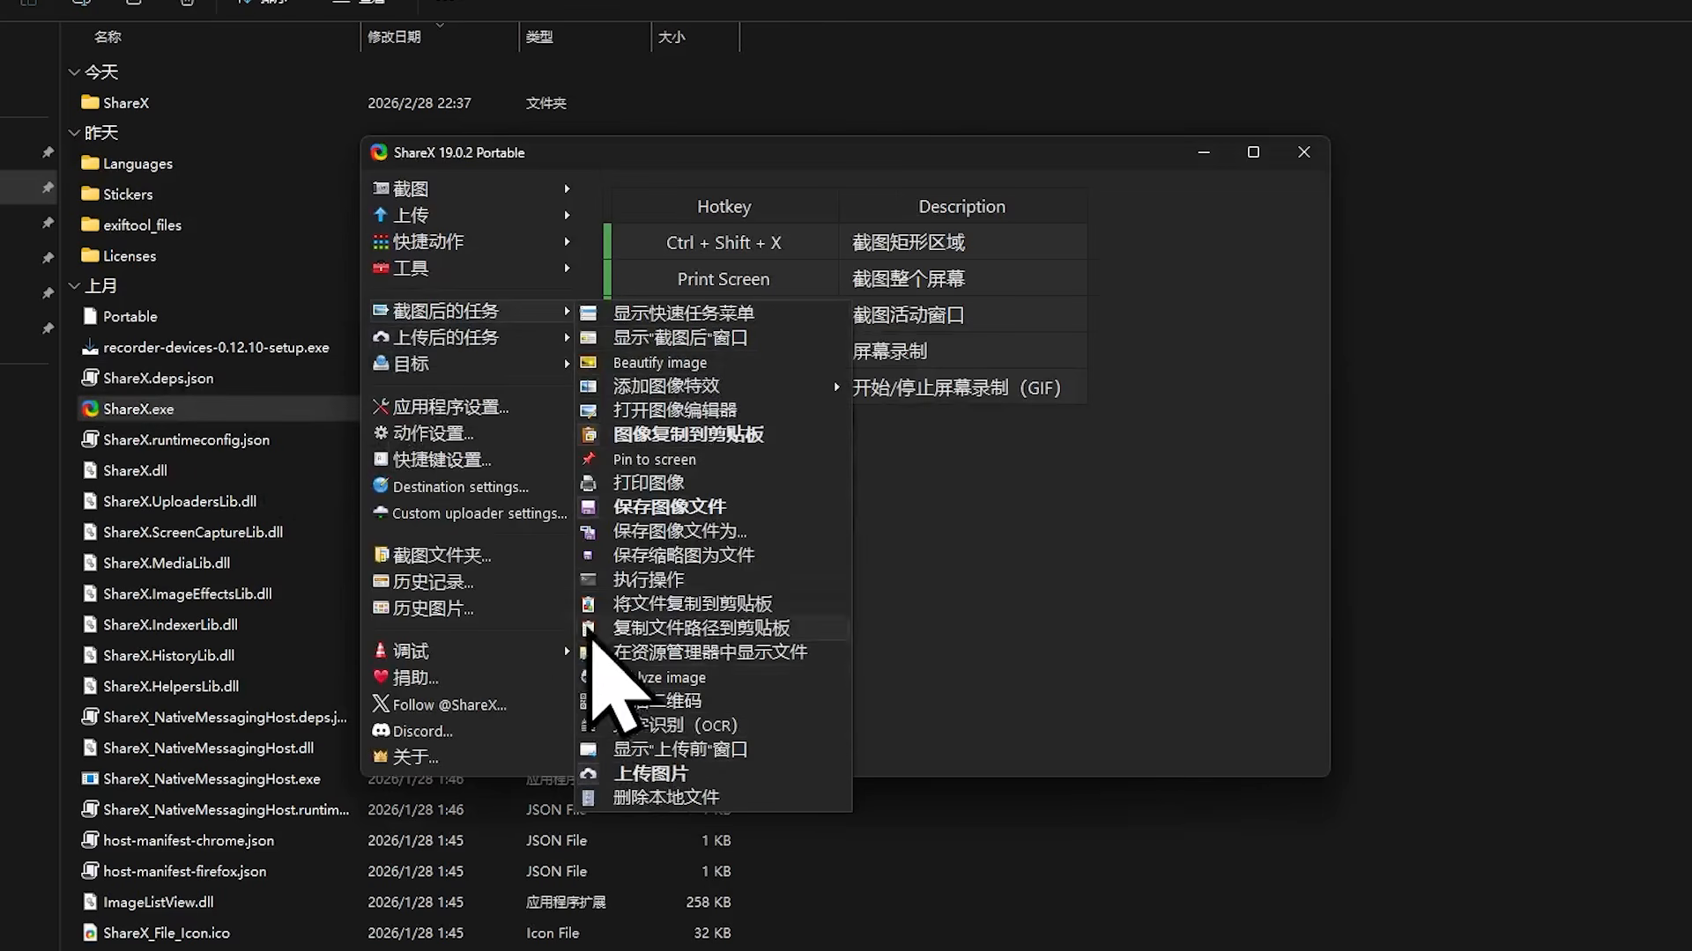
{"action": "left_click", "coordinate": [481, 460]}
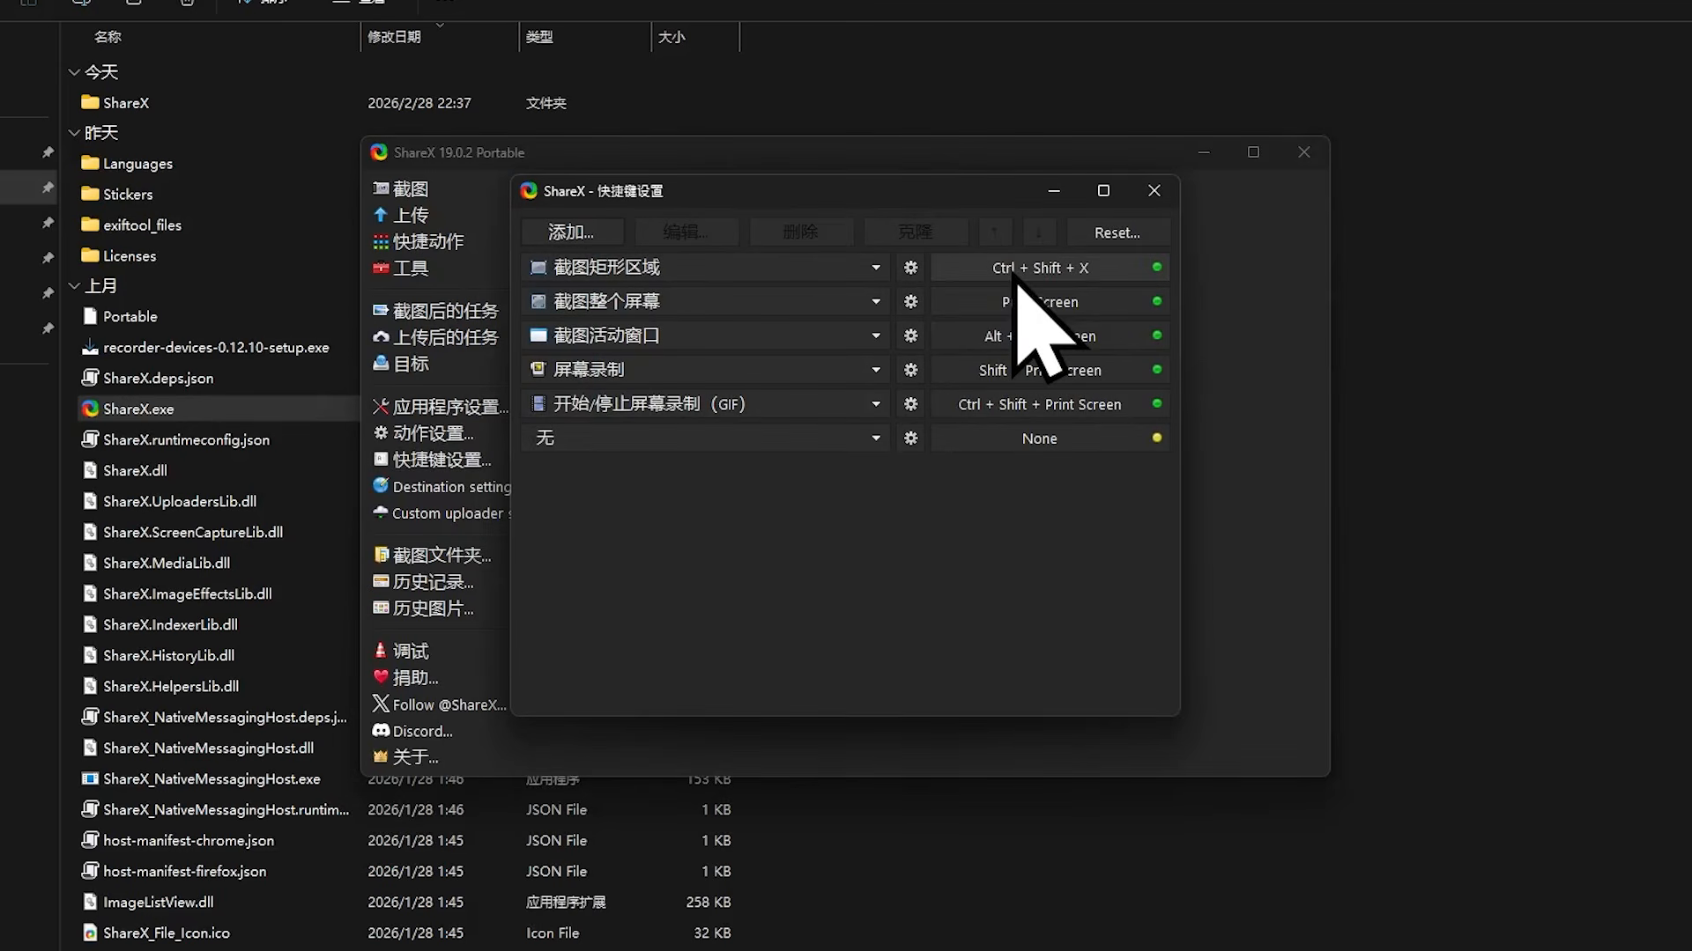
{"action": "left_click", "coordinate": [1153, 192]}
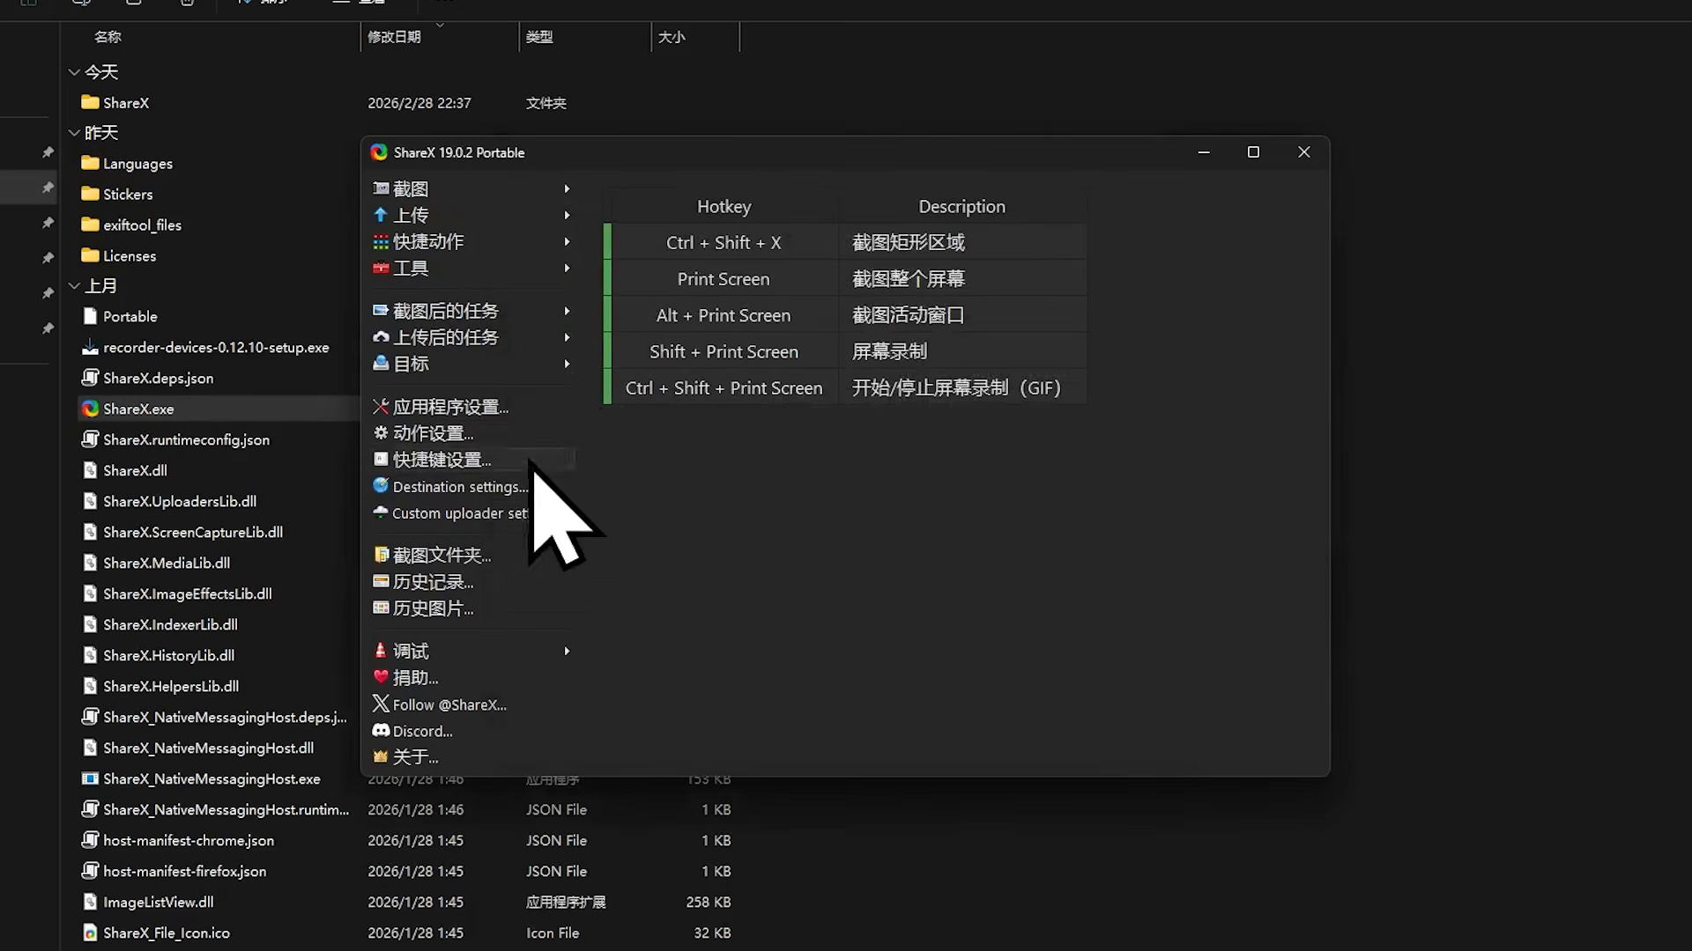
Import 2026_AI_Gallery.sxcu as a custom uploader in ShareX, and set its request URL to the ai-vision-uploader Worker's address.
{"action": "left_click", "coordinate": [453, 513]}
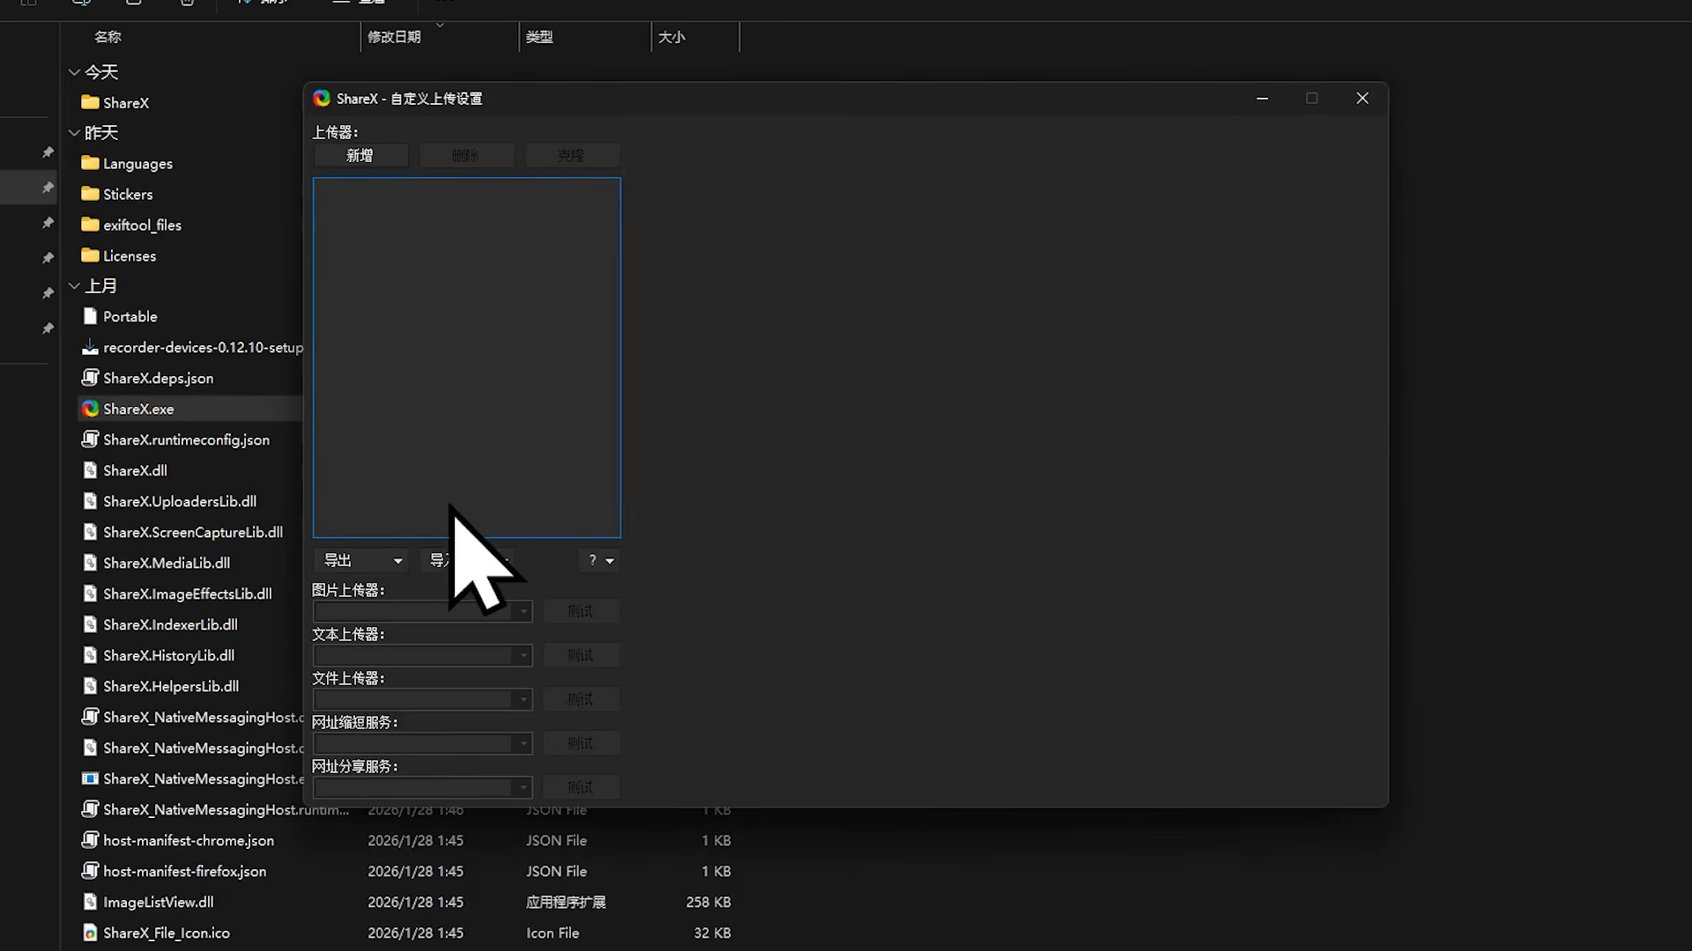
{"action": "left_click", "coordinate": [361, 158]}
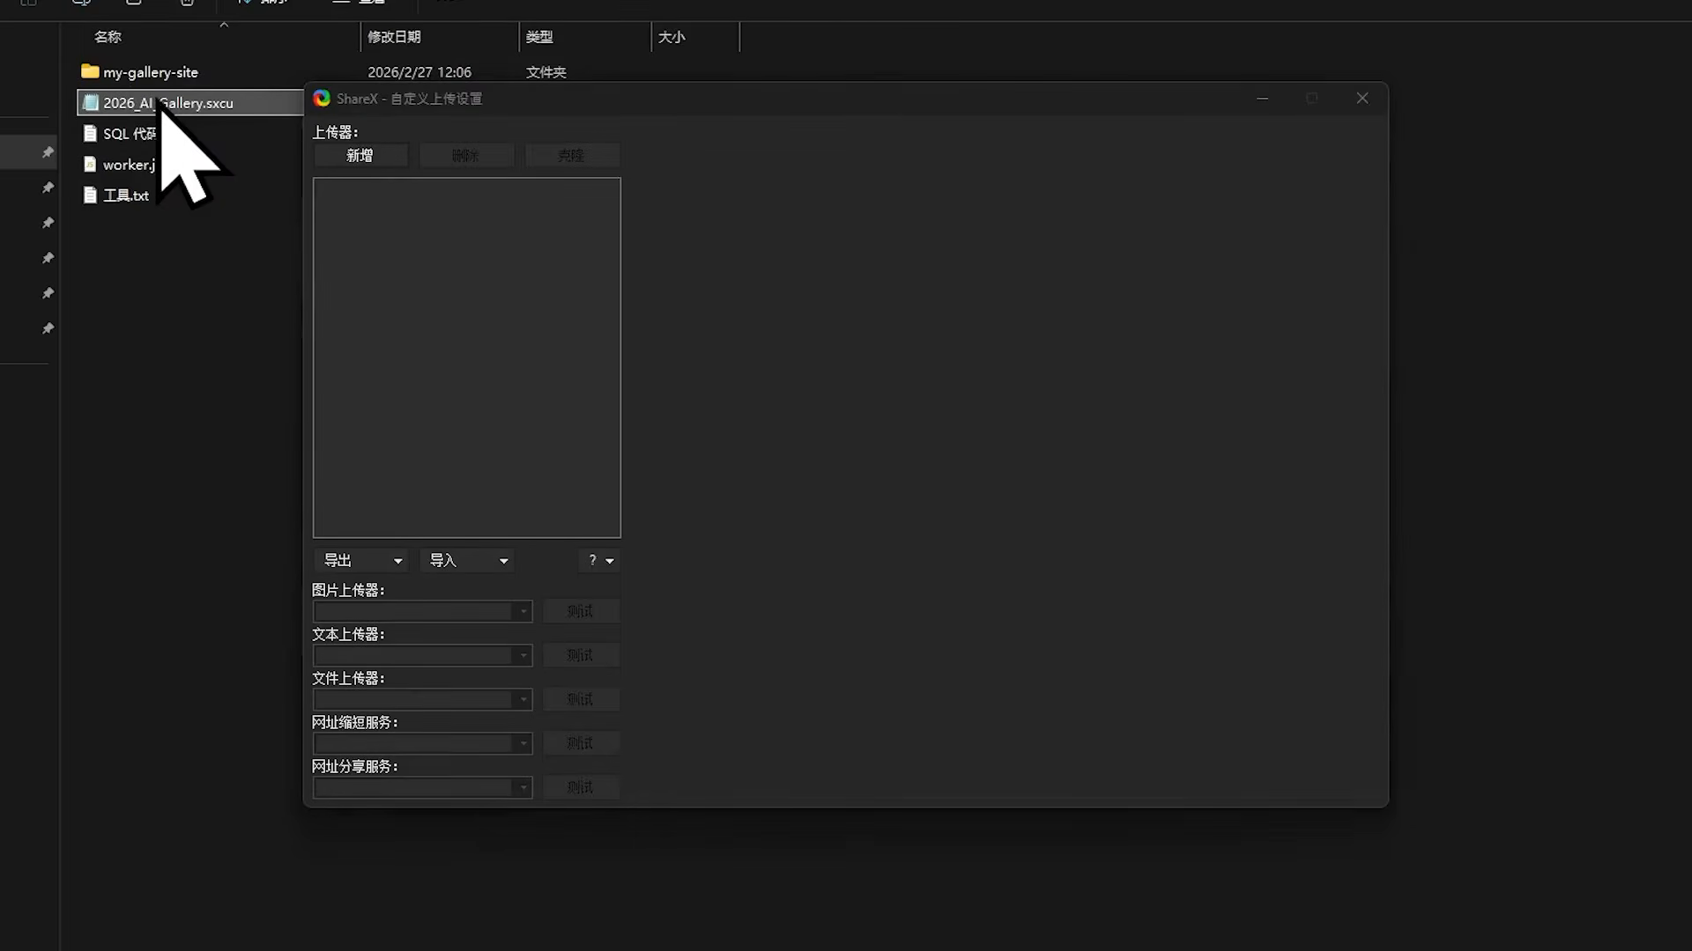
{"action": "left_click_drag", "start_coordinate": [163, 112], "coordinate": [436, 257]}
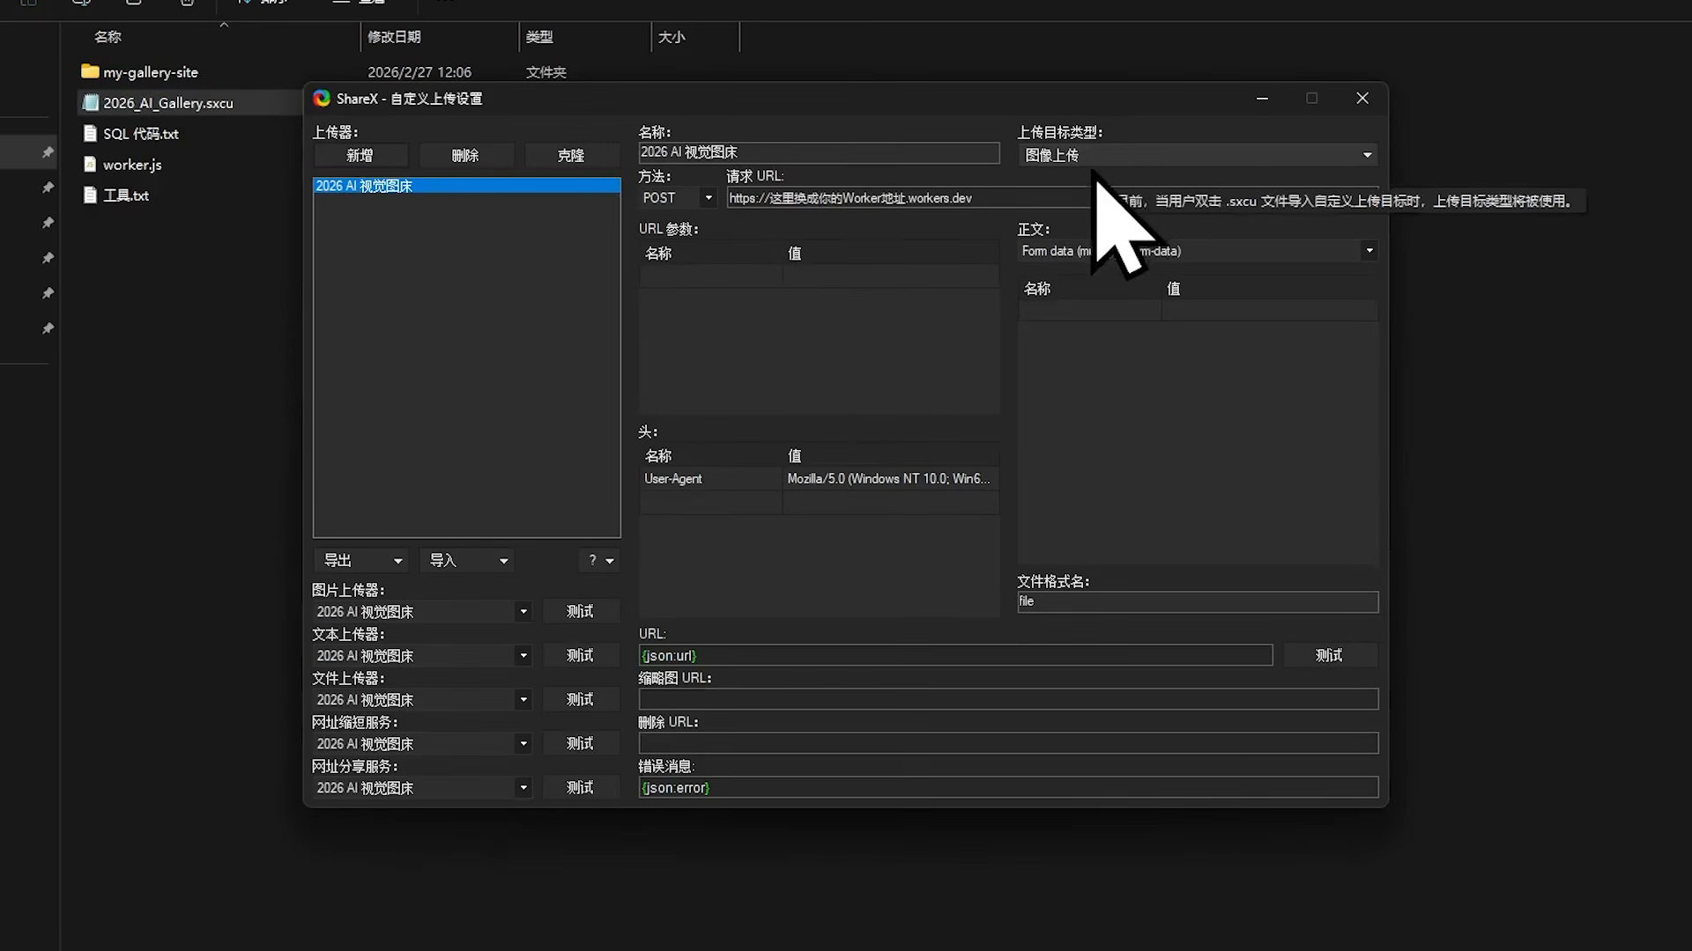
{"action": "left_click_drag", "start_coordinate": [981, 198], "coordinate": [693, 201]}
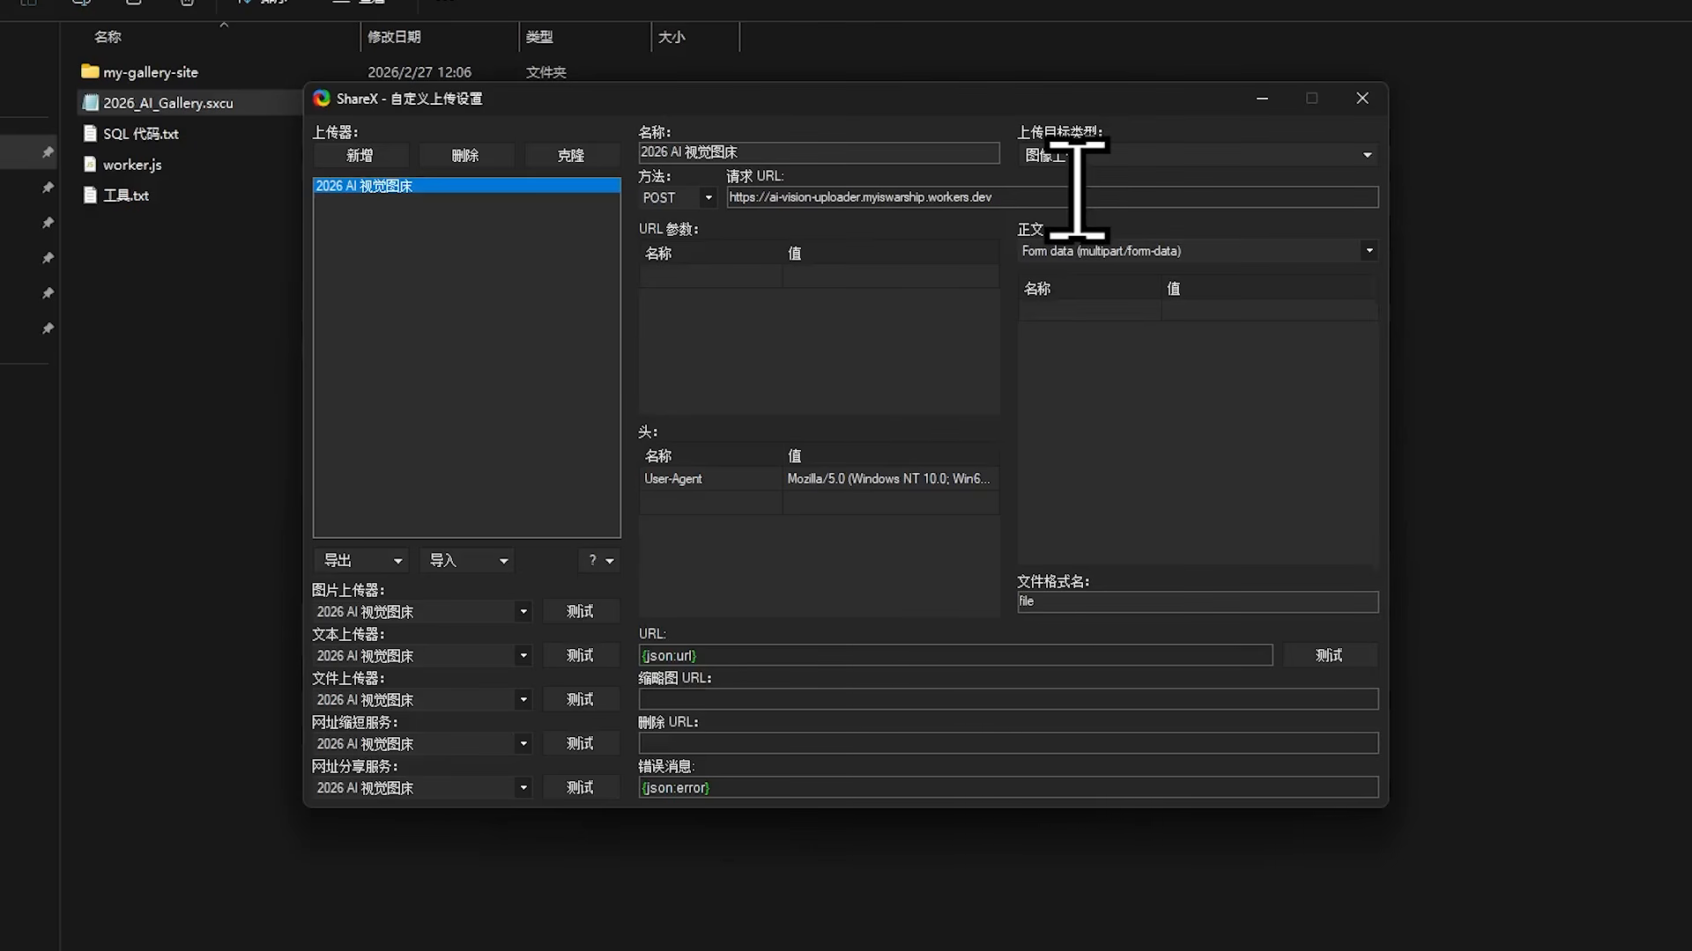
Select Form data (multipart/form-data) as the custom uploader's body, check its file form name and URL fields, and close the uploader settings.
{"action": "left_click", "coordinate": [1189, 257]}
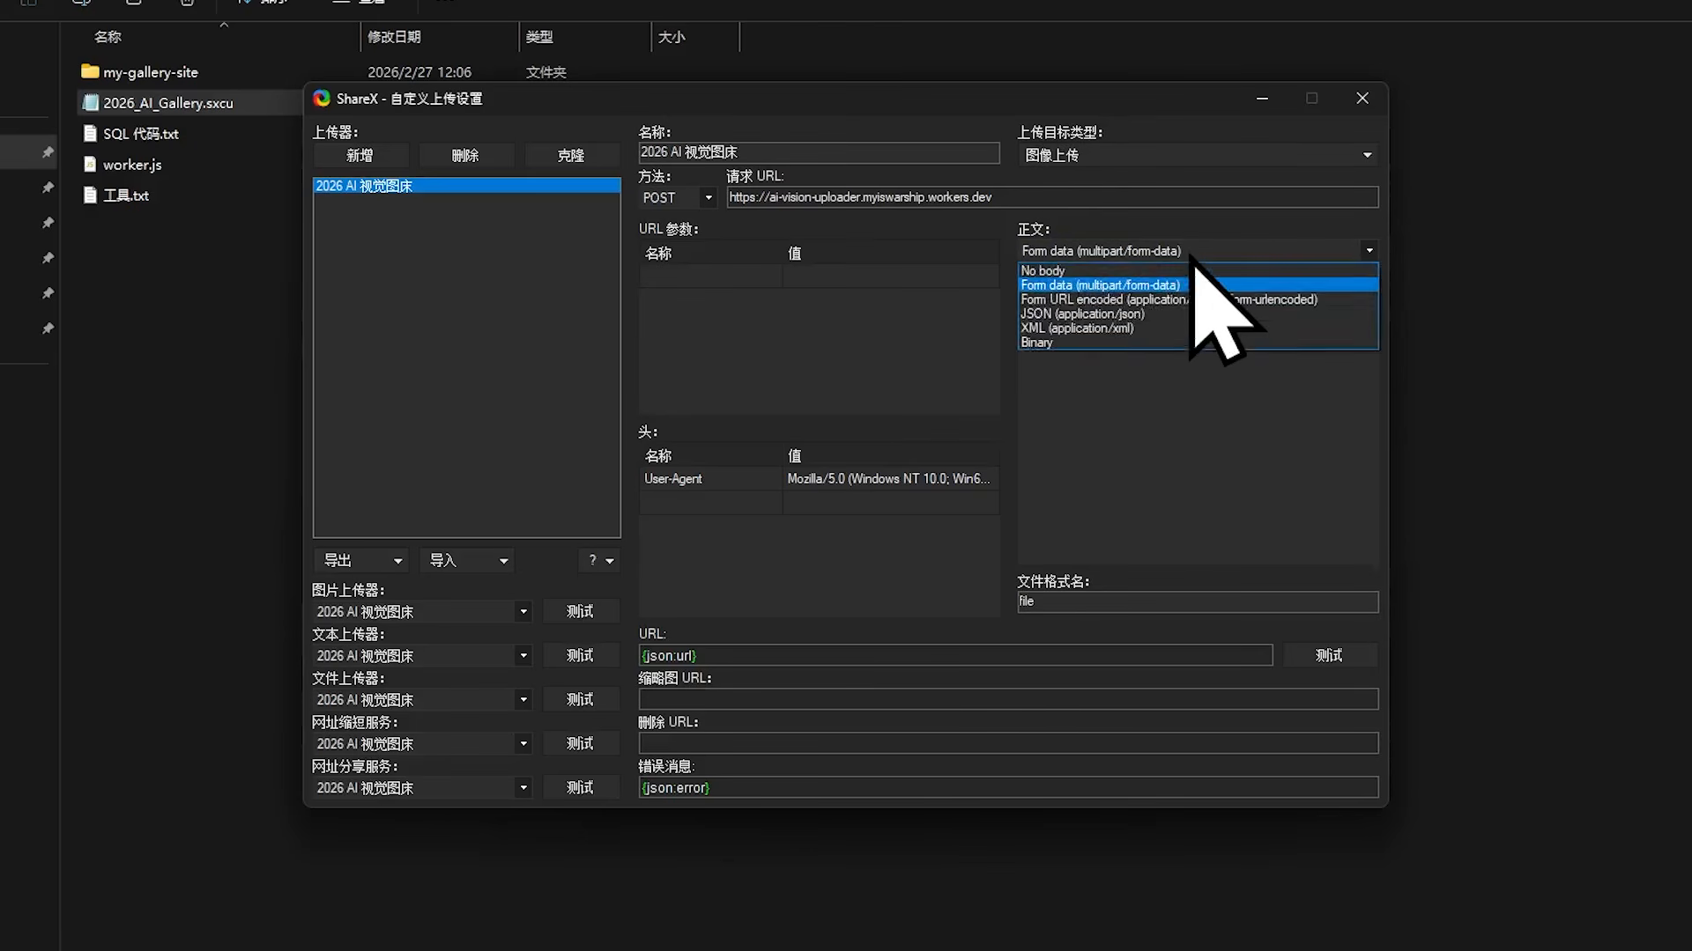
{"action": "left_click", "coordinate": [1145, 283]}
{"action": "left_click", "coordinate": [1148, 602]}
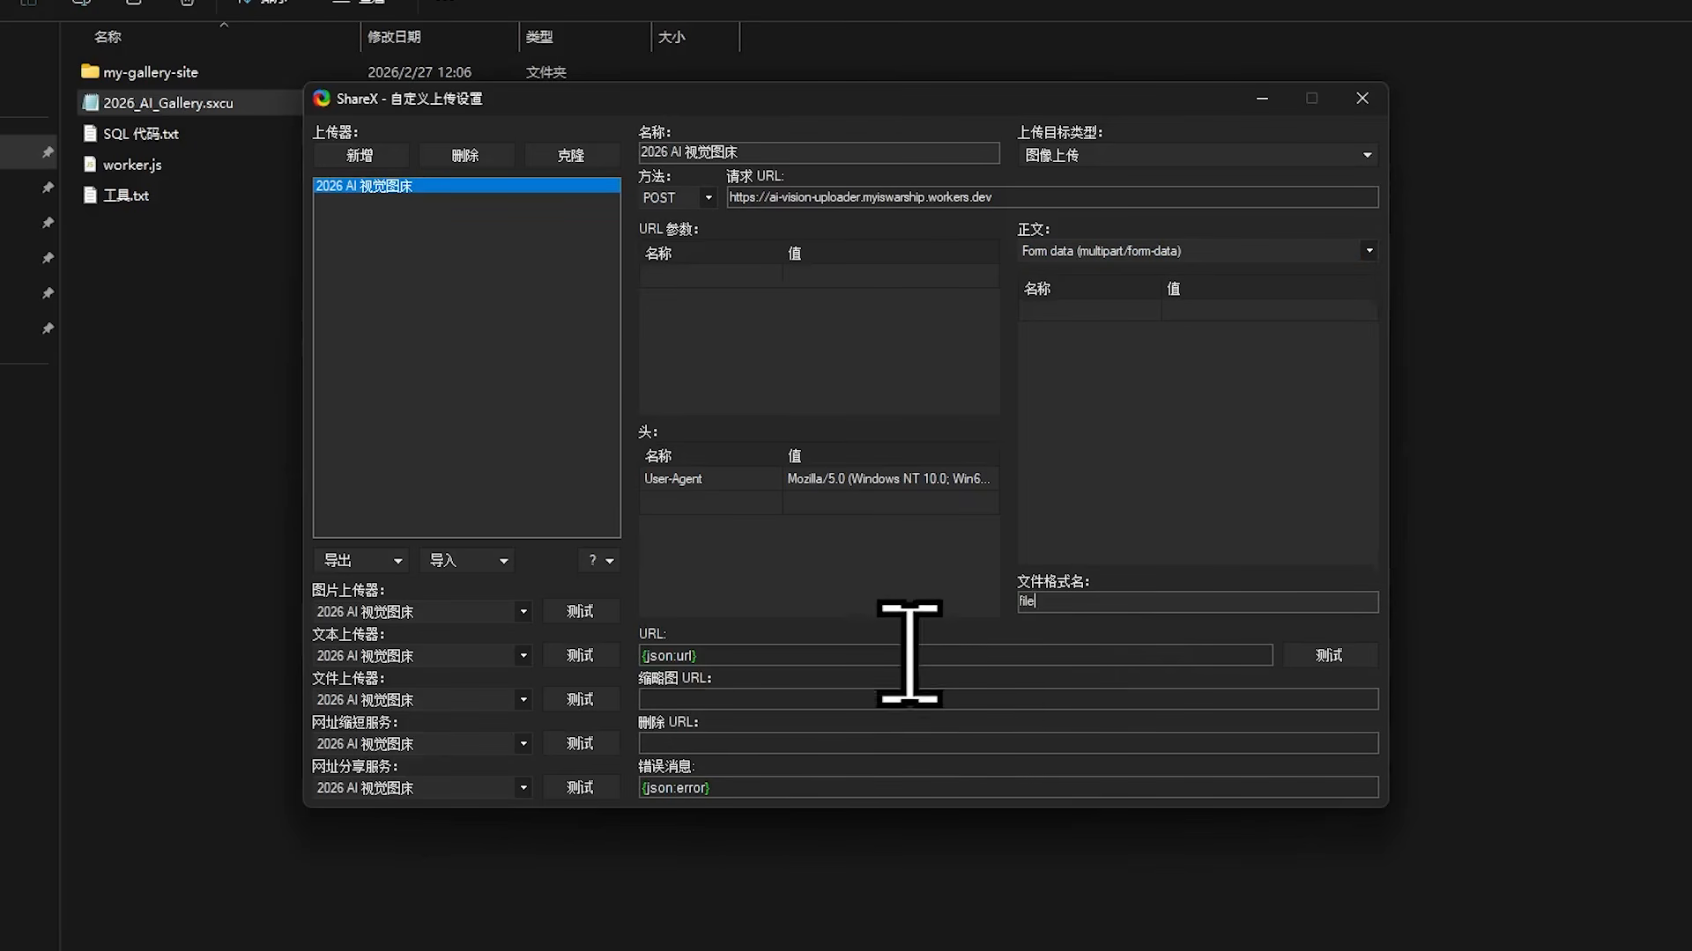
{"action": "left_click", "coordinate": [782, 654]}
{"action": "left_click_drag", "start_coordinate": [710, 656], "coordinate": [642, 657]}
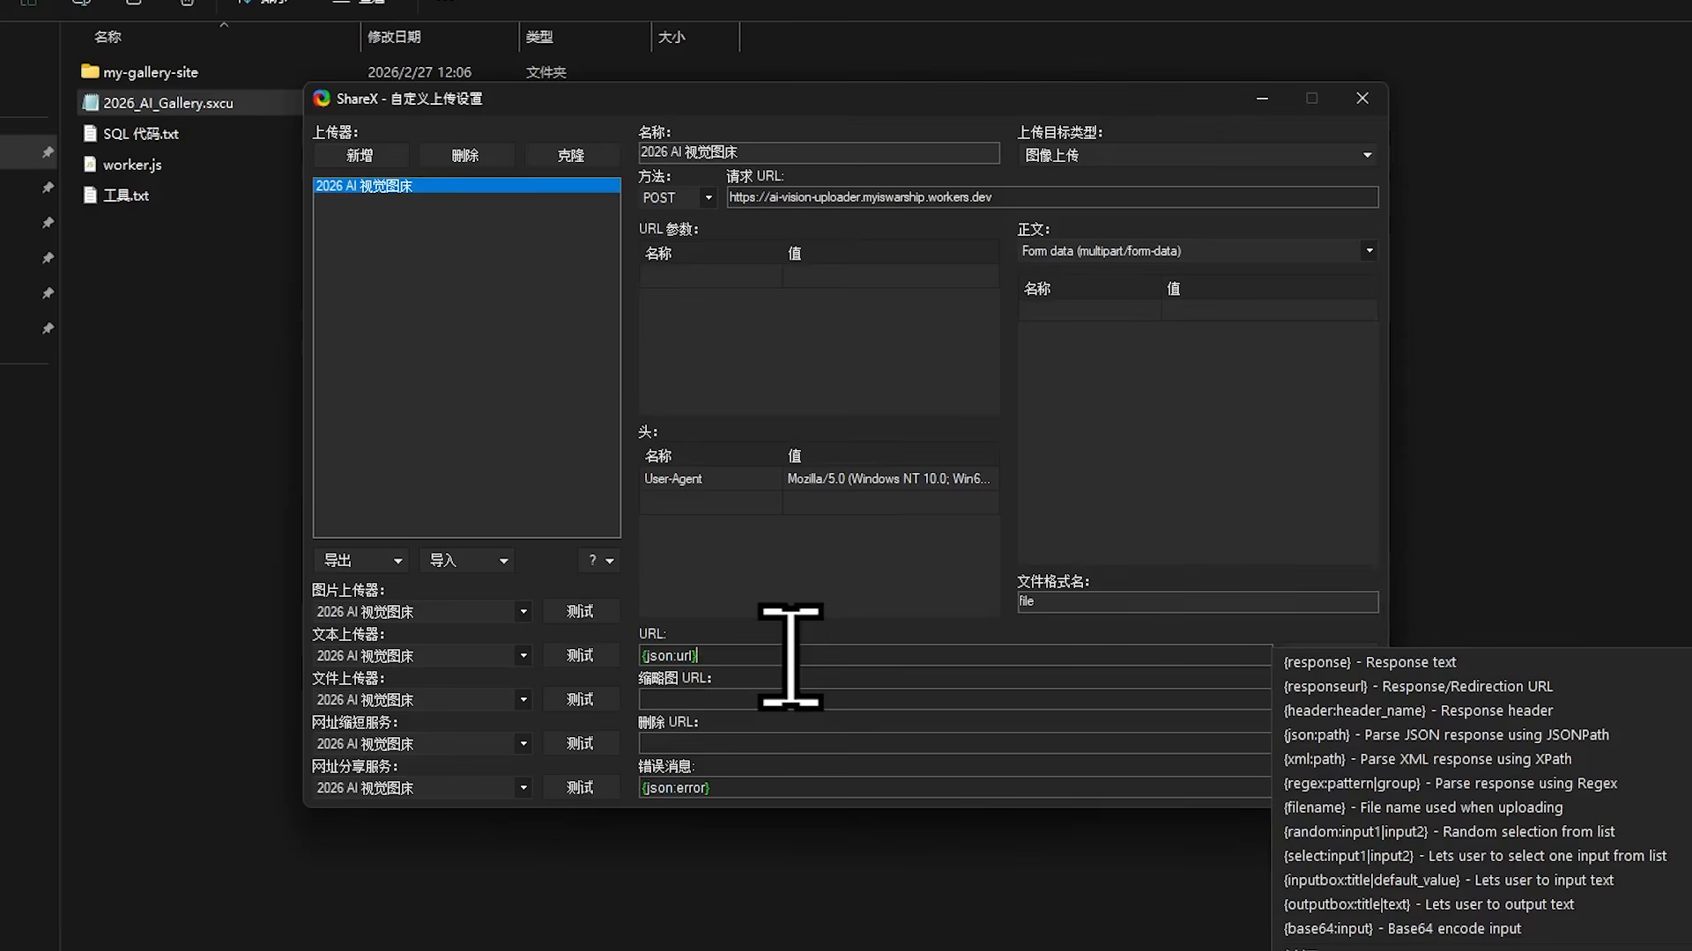
{"action": "left_click", "coordinate": [1362, 97]}
Check that ShareX's image destination is the custom image uploader, and capture a rectangular region of the first row of Google image results.
{"action": "mouse_move", "coordinate": [454, 368]}
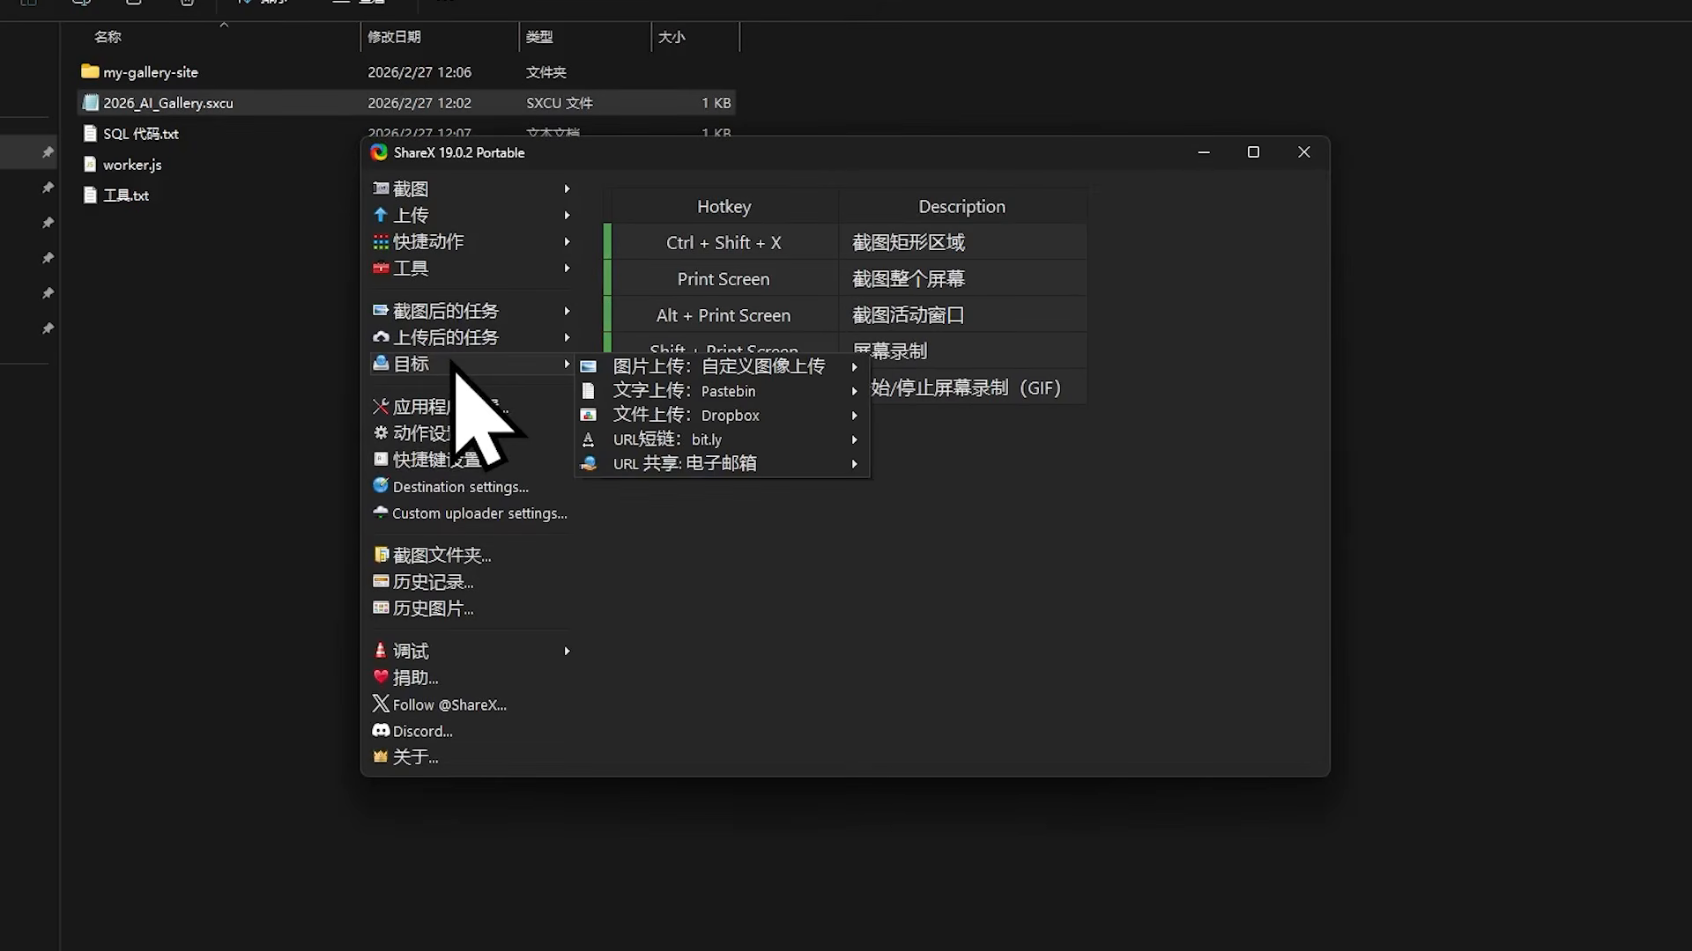
{"action": "mouse_move", "coordinate": [757, 368]}
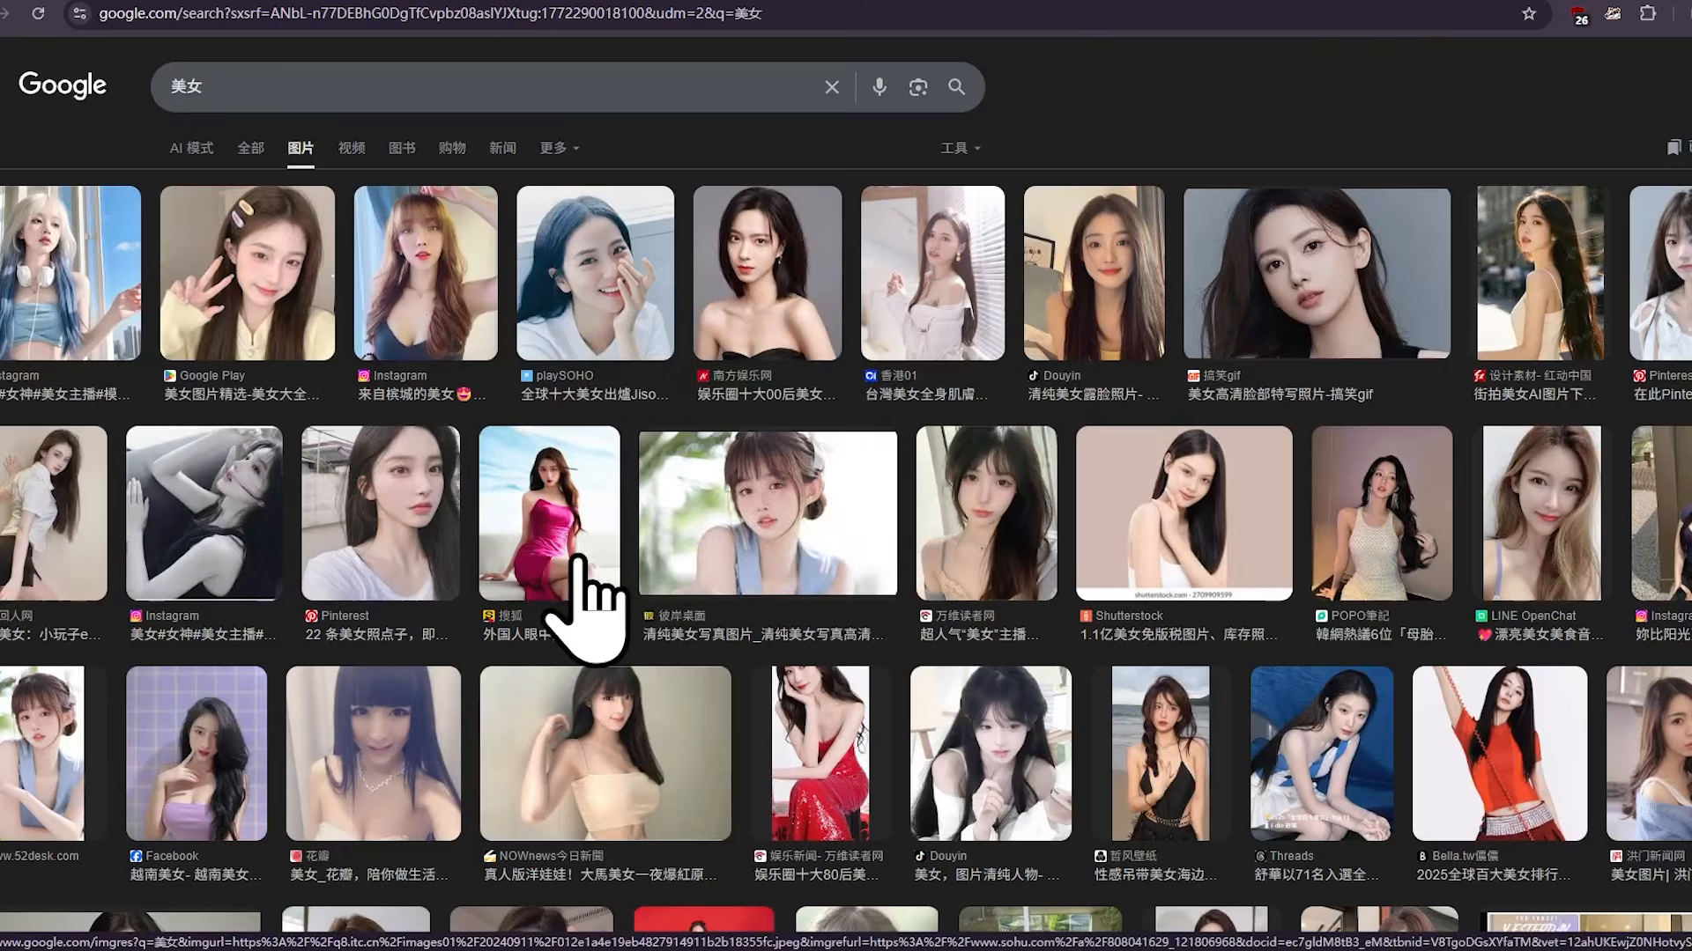
{"action": "key", "text": "ctrl+Print"}
{"action": "left_click_drag", "start_coordinate": [186, 195], "coordinate": [1093, 363]}
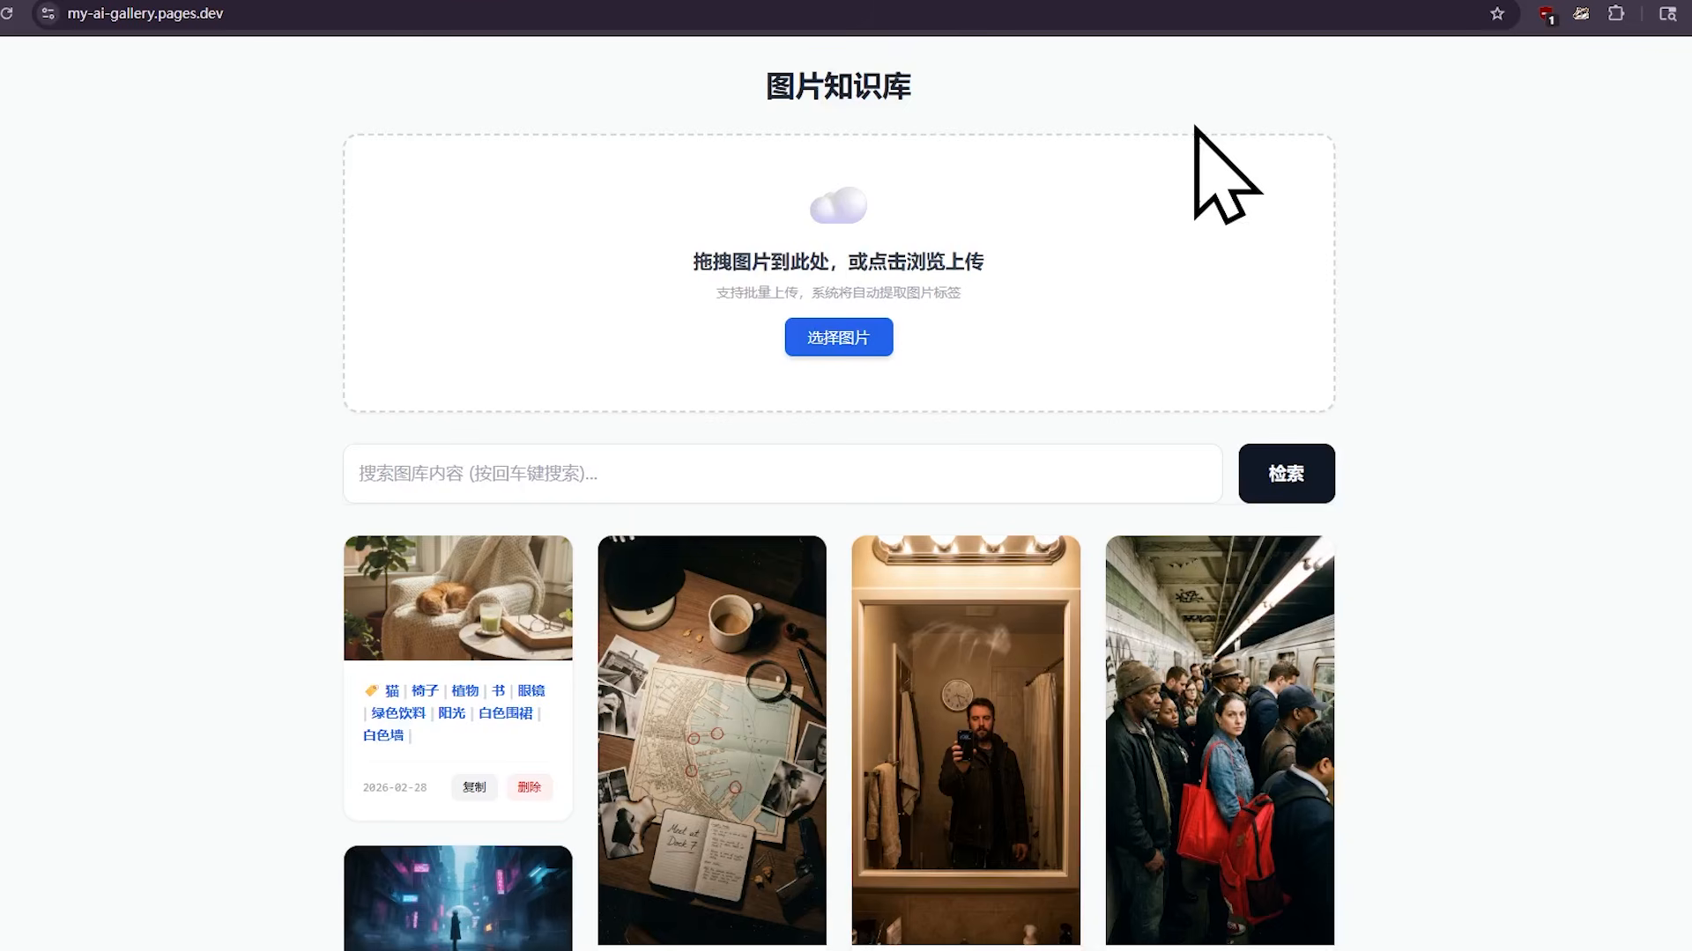
Refresh the my-ai-gallery.pages.dev gallery, view the newly uploaded screenshot at full size, and return to the gallery.
{"action": "scroll", "coordinate": [1196, 128], "scroll_direction": "down", "scroll_amount": 4}
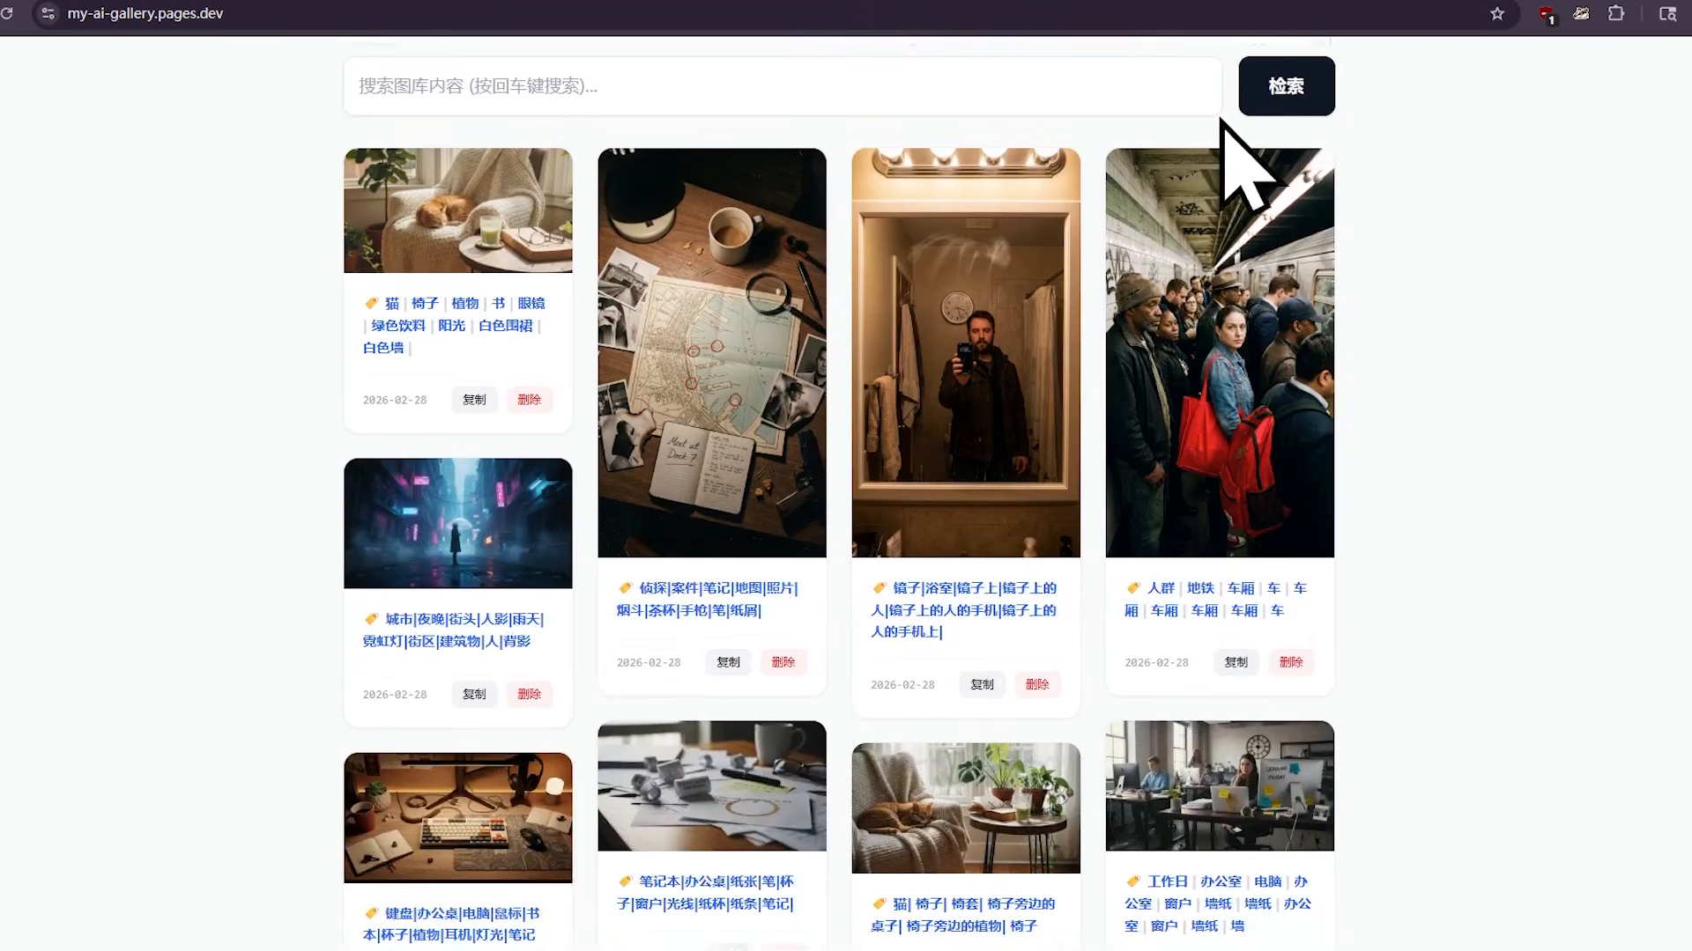
{"action": "left_click", "coordinate": [1288, 88]}
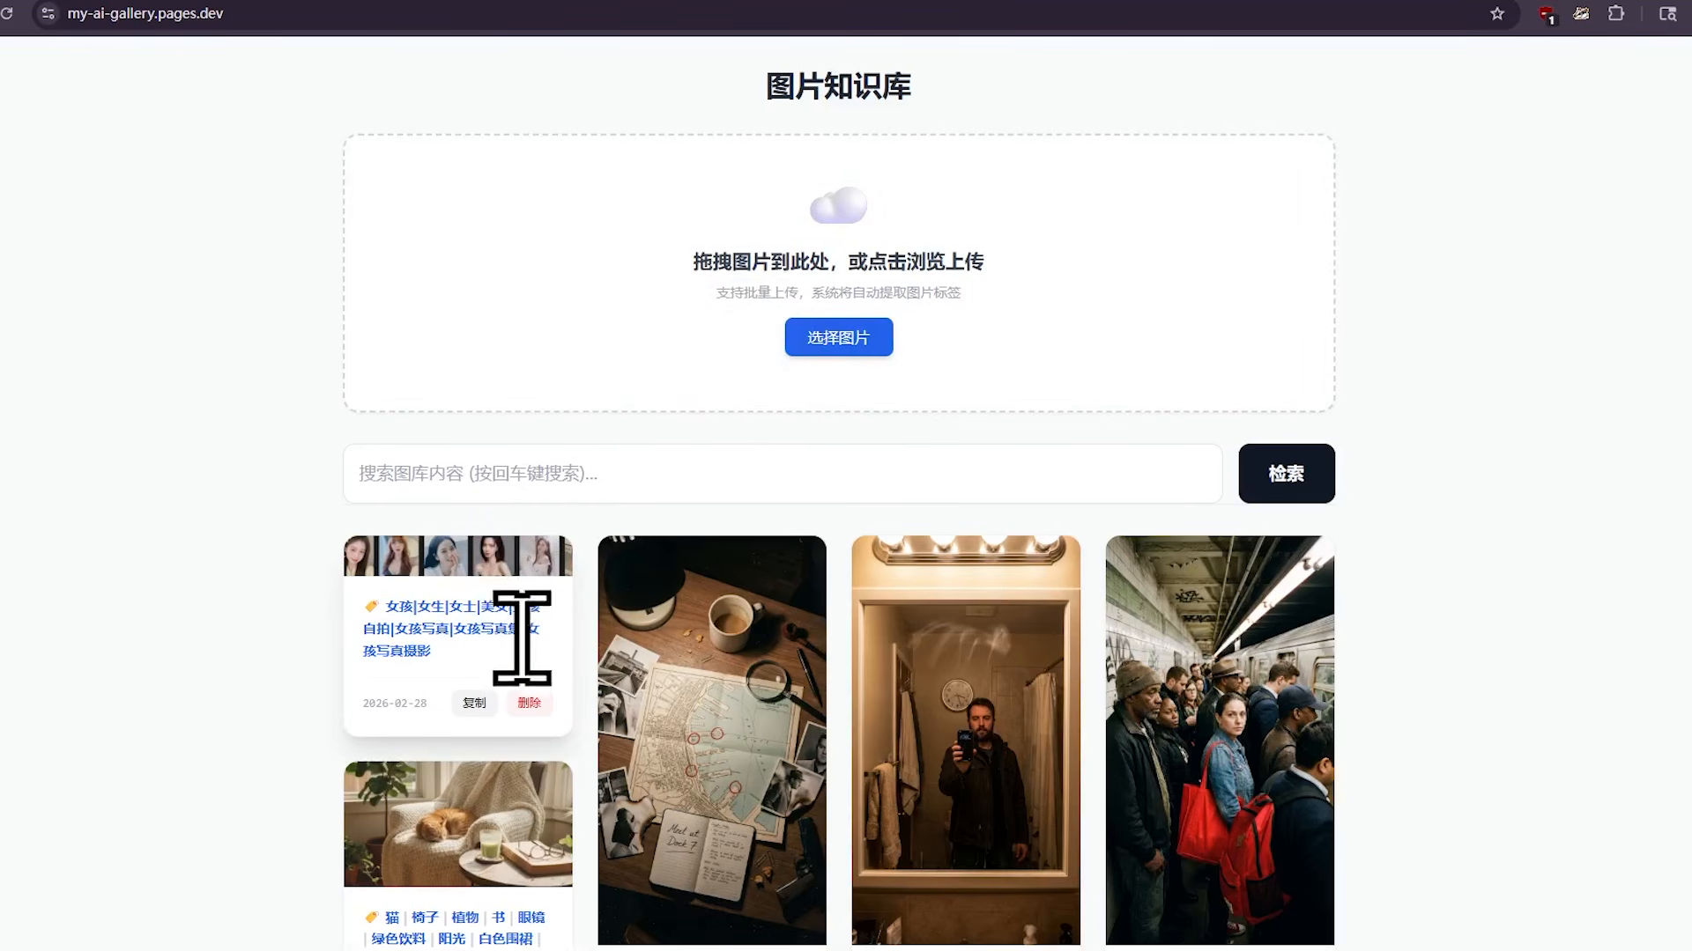
{"action": "left_click", "coordinate": [527, 577]}
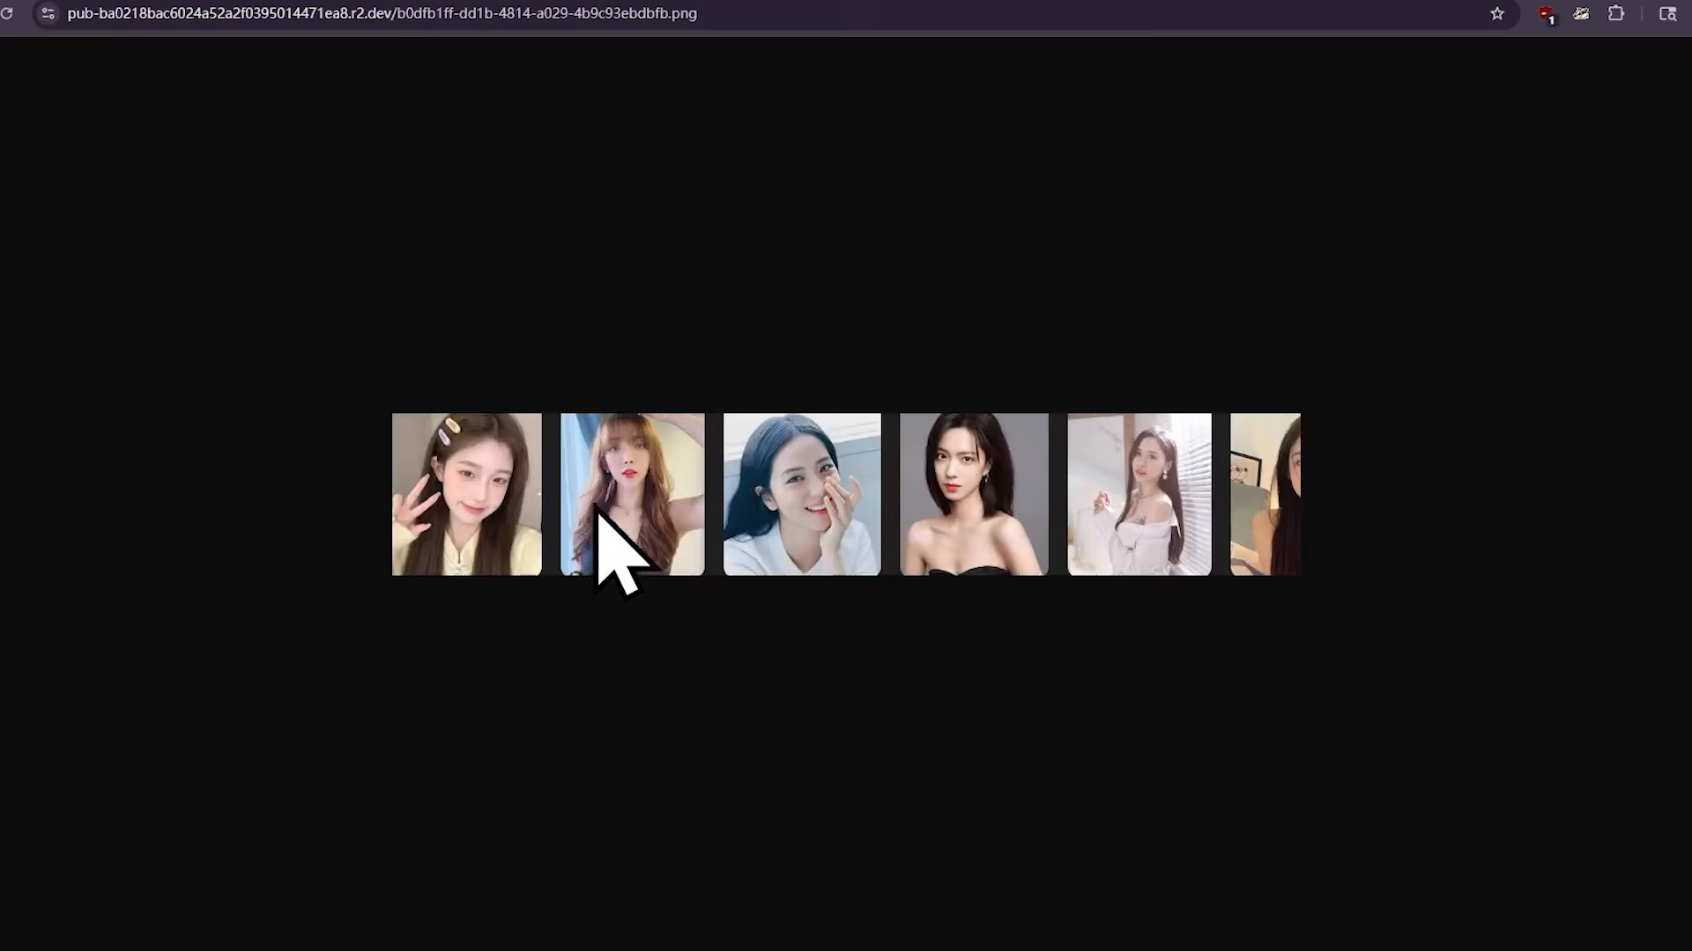
{"action": "key", "text": "alt+Left"}
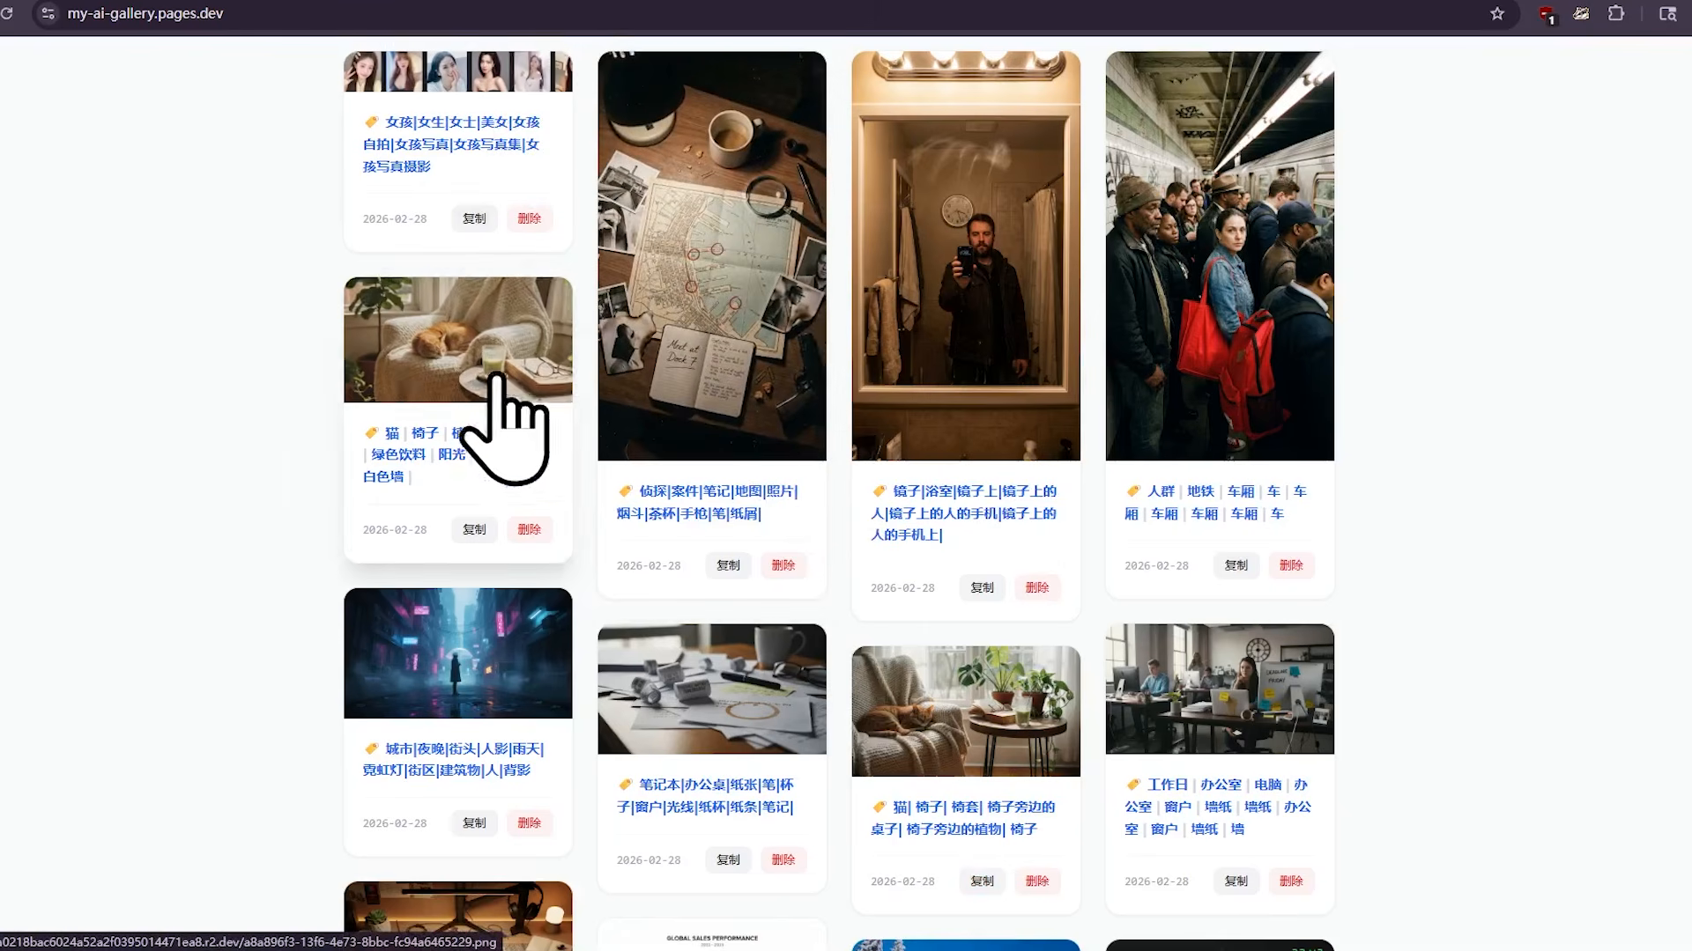
View the neon rainy street and the cat on the armchair pictures at full size to compare them with their AI tags.
{"action": "scroll", "coordinate": [932, 679], "scroll_direction": "down", "scroll_amount": 1}
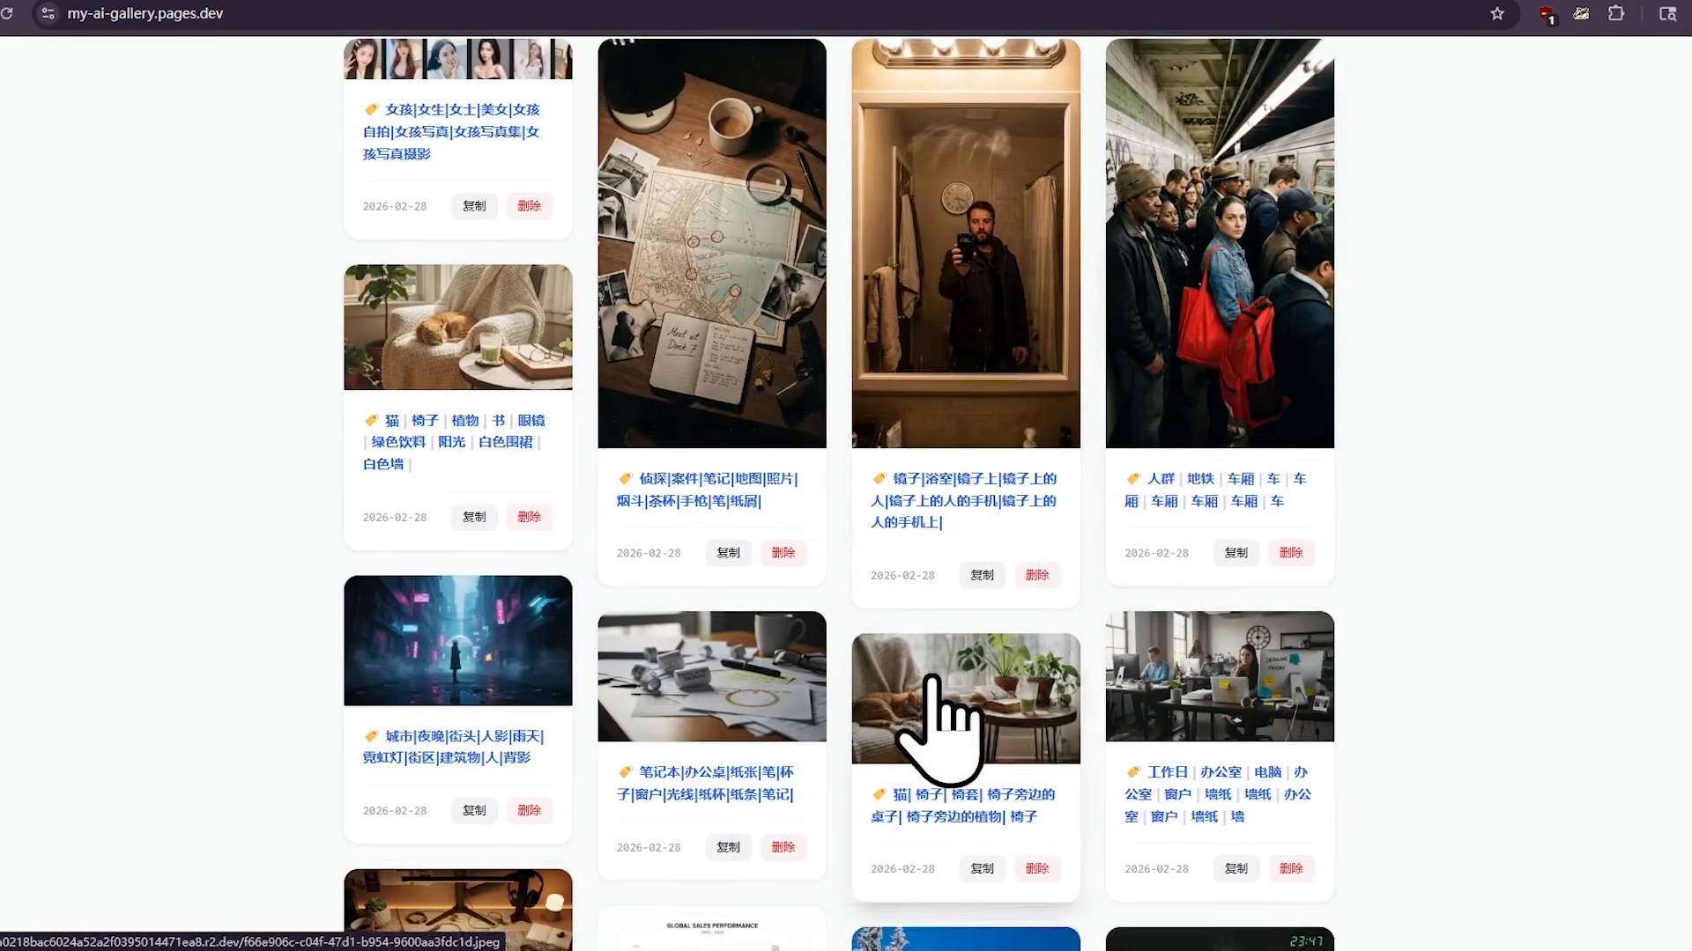
{"action": "scroll", "coordinate": [932, 679], "scroll_direction": "down", "scroll_amount": 5}
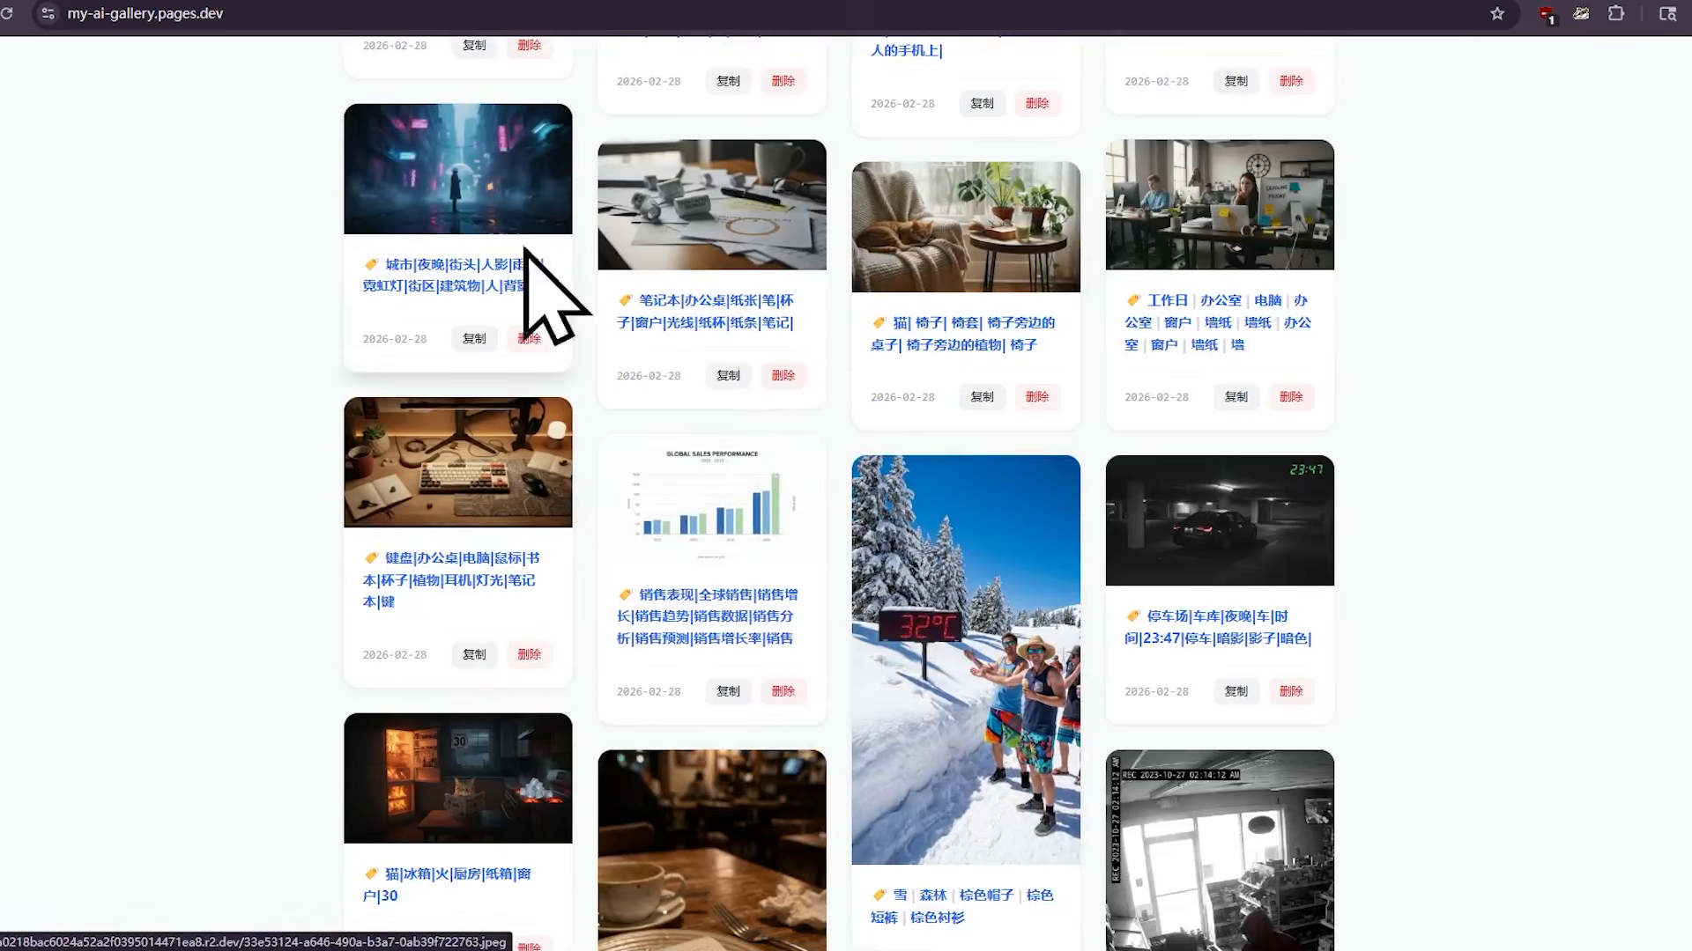
{"action": "left_click", "coordinate": [531, 196]}
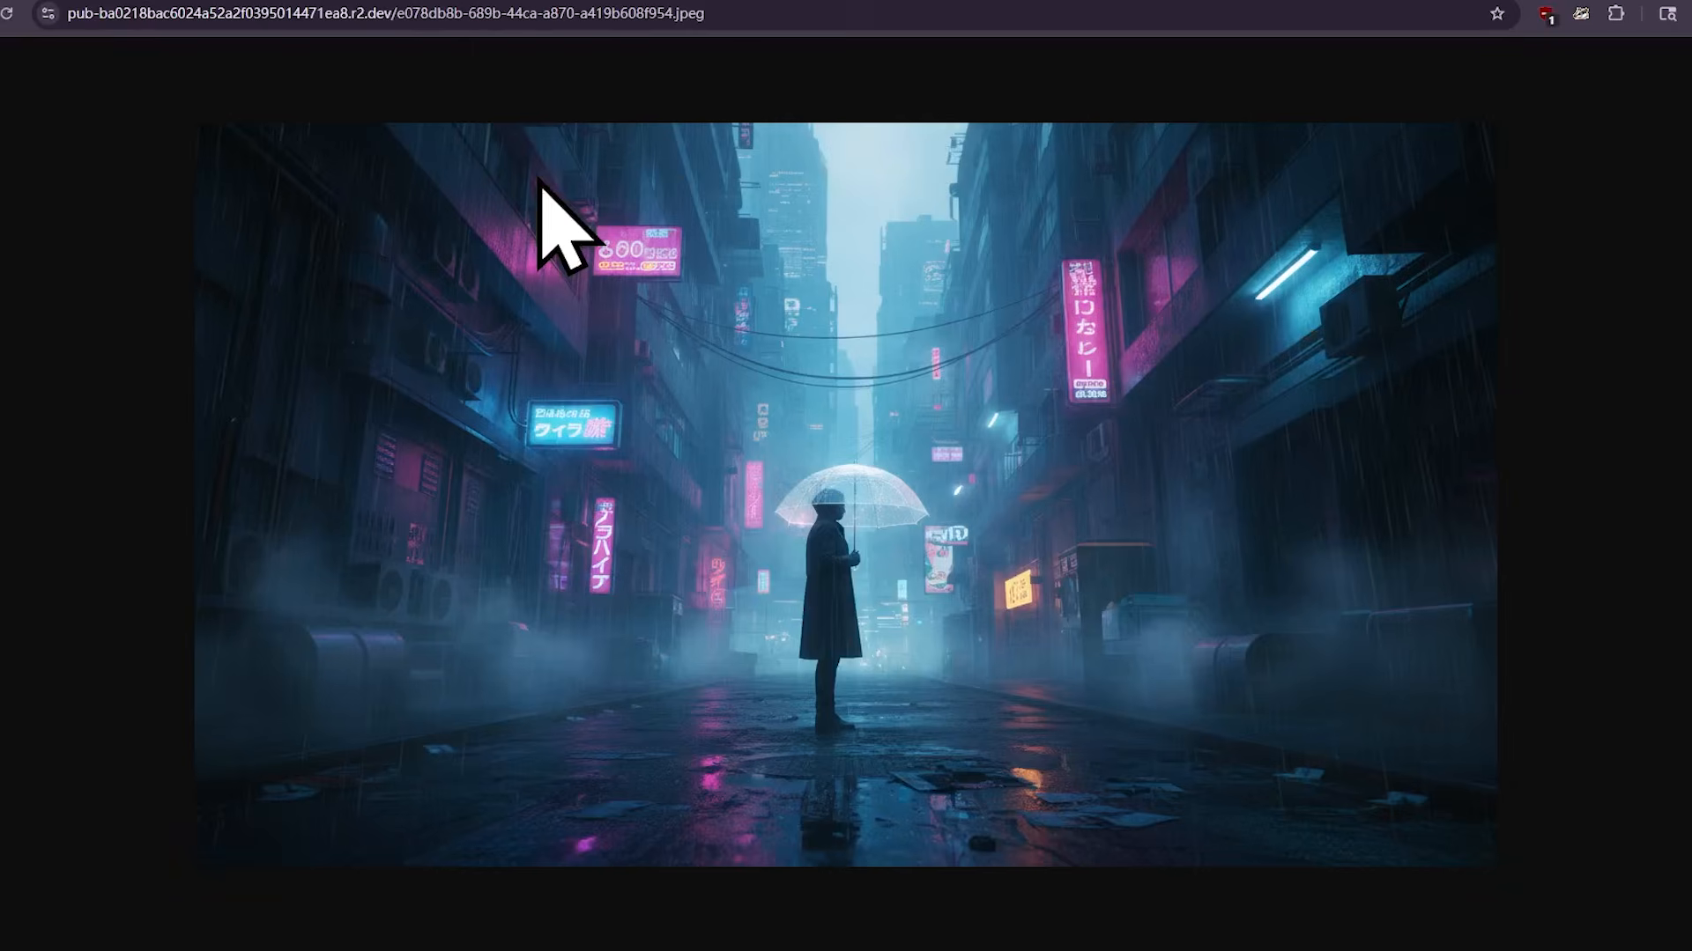
{"action": "left_click", "coordinate": [267, 0]}
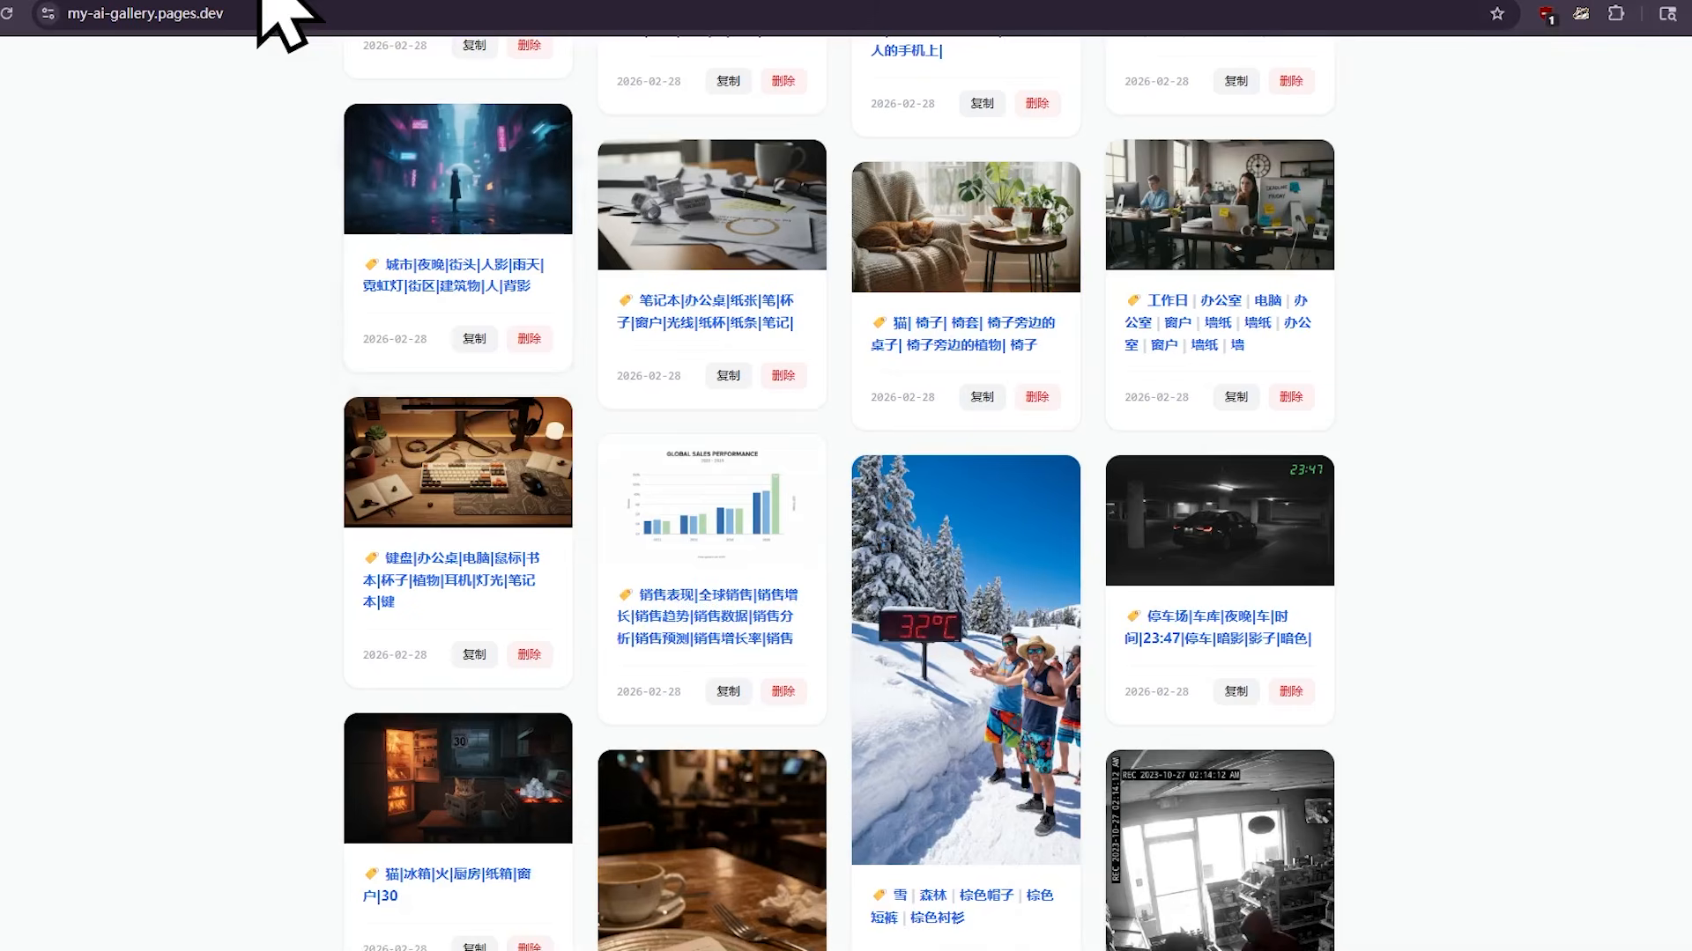
{"action": "left_click", "coordinate": [975, 239]}
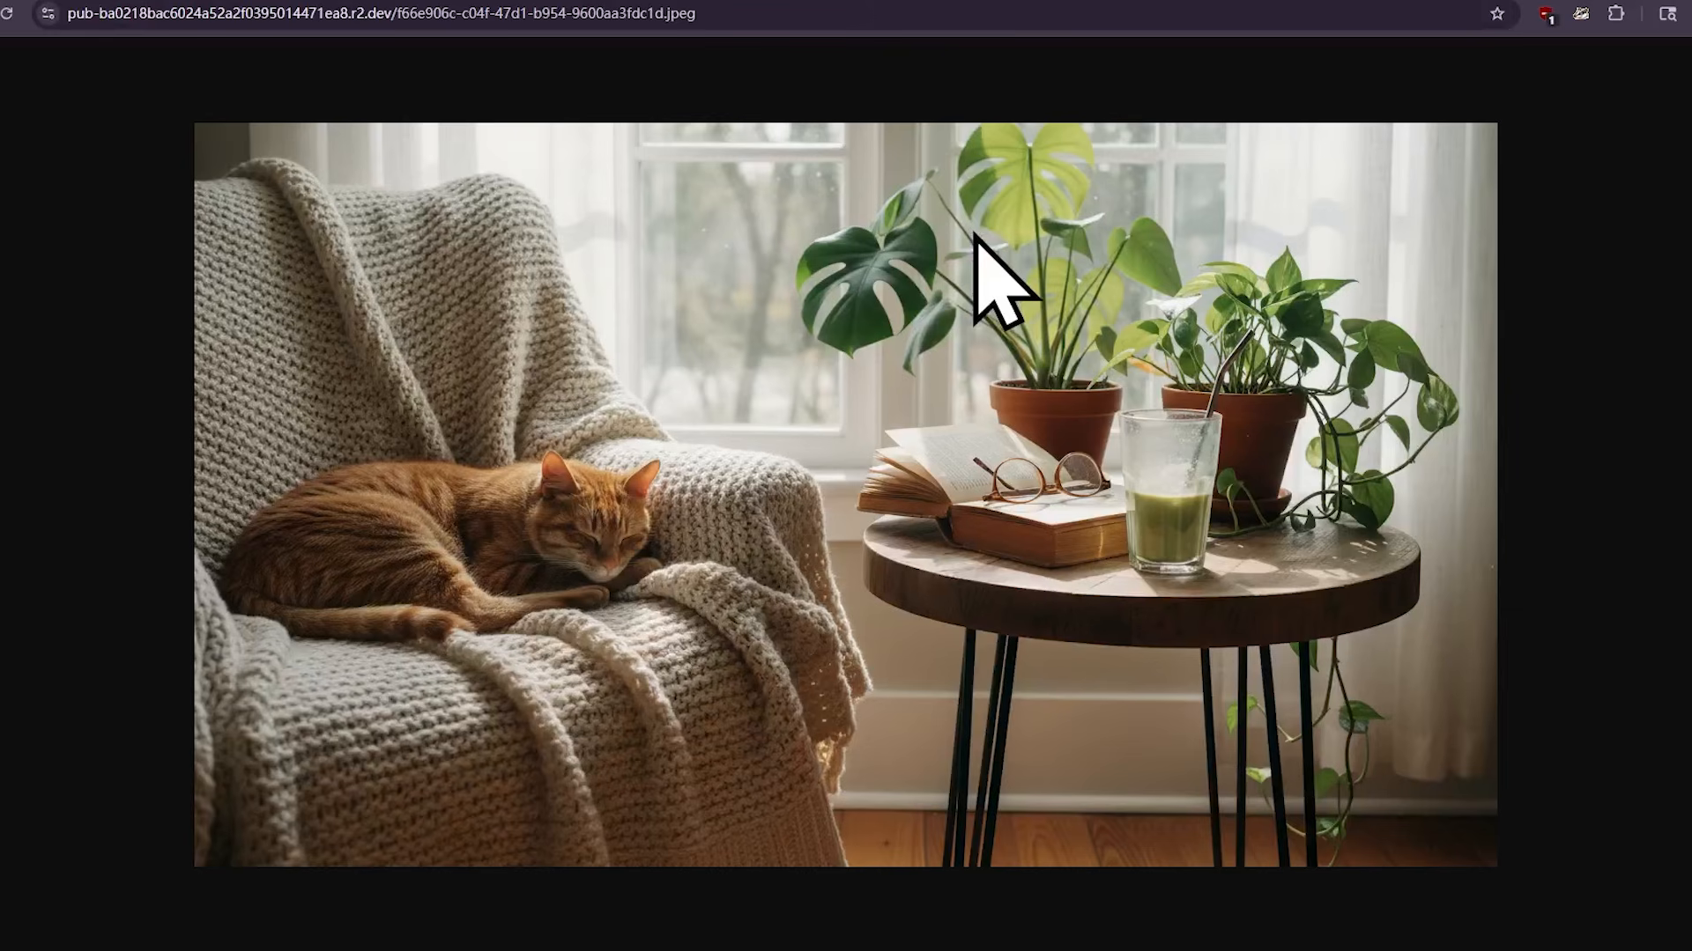
{"action": "left_click", "coordinate": [115, 2]}
View the traffic light street picture and the wallet, knife and camera picture at full size to compare them with their AI tags.
{"action": "scroll", "coordinate": [679, 352], "scroll_direction": "down", "scroll_amount": 5}
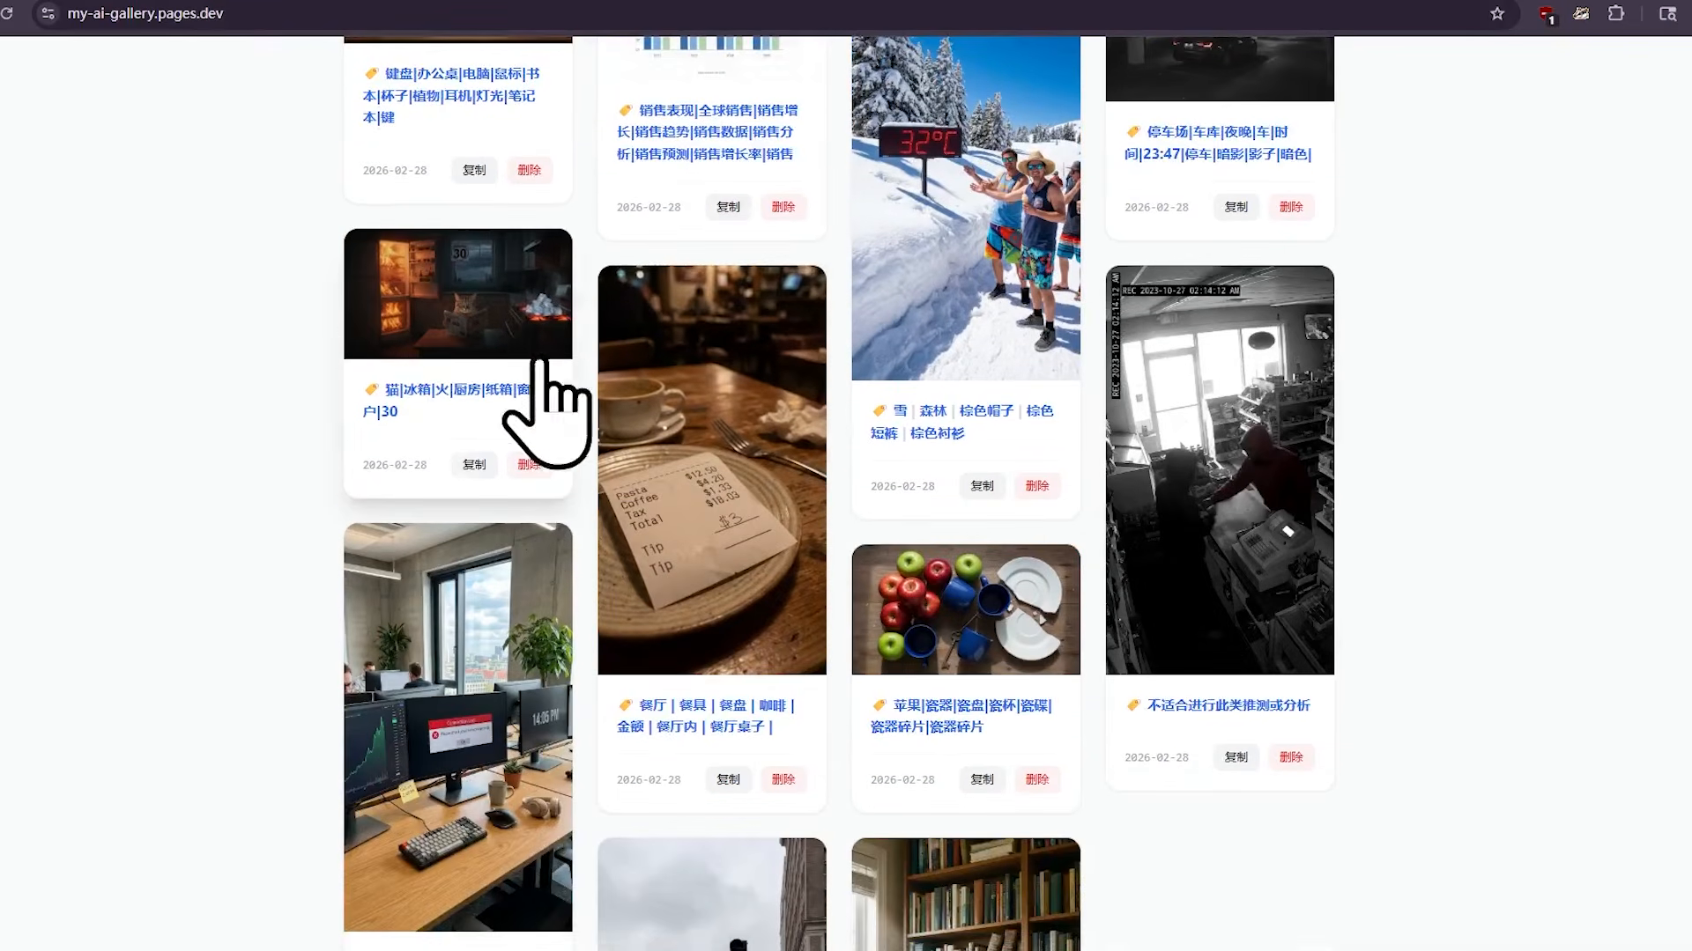
{"action": "scroll", "coordinate": [704, 361], "scroll_direction": "down", "scroll_amount": 4}
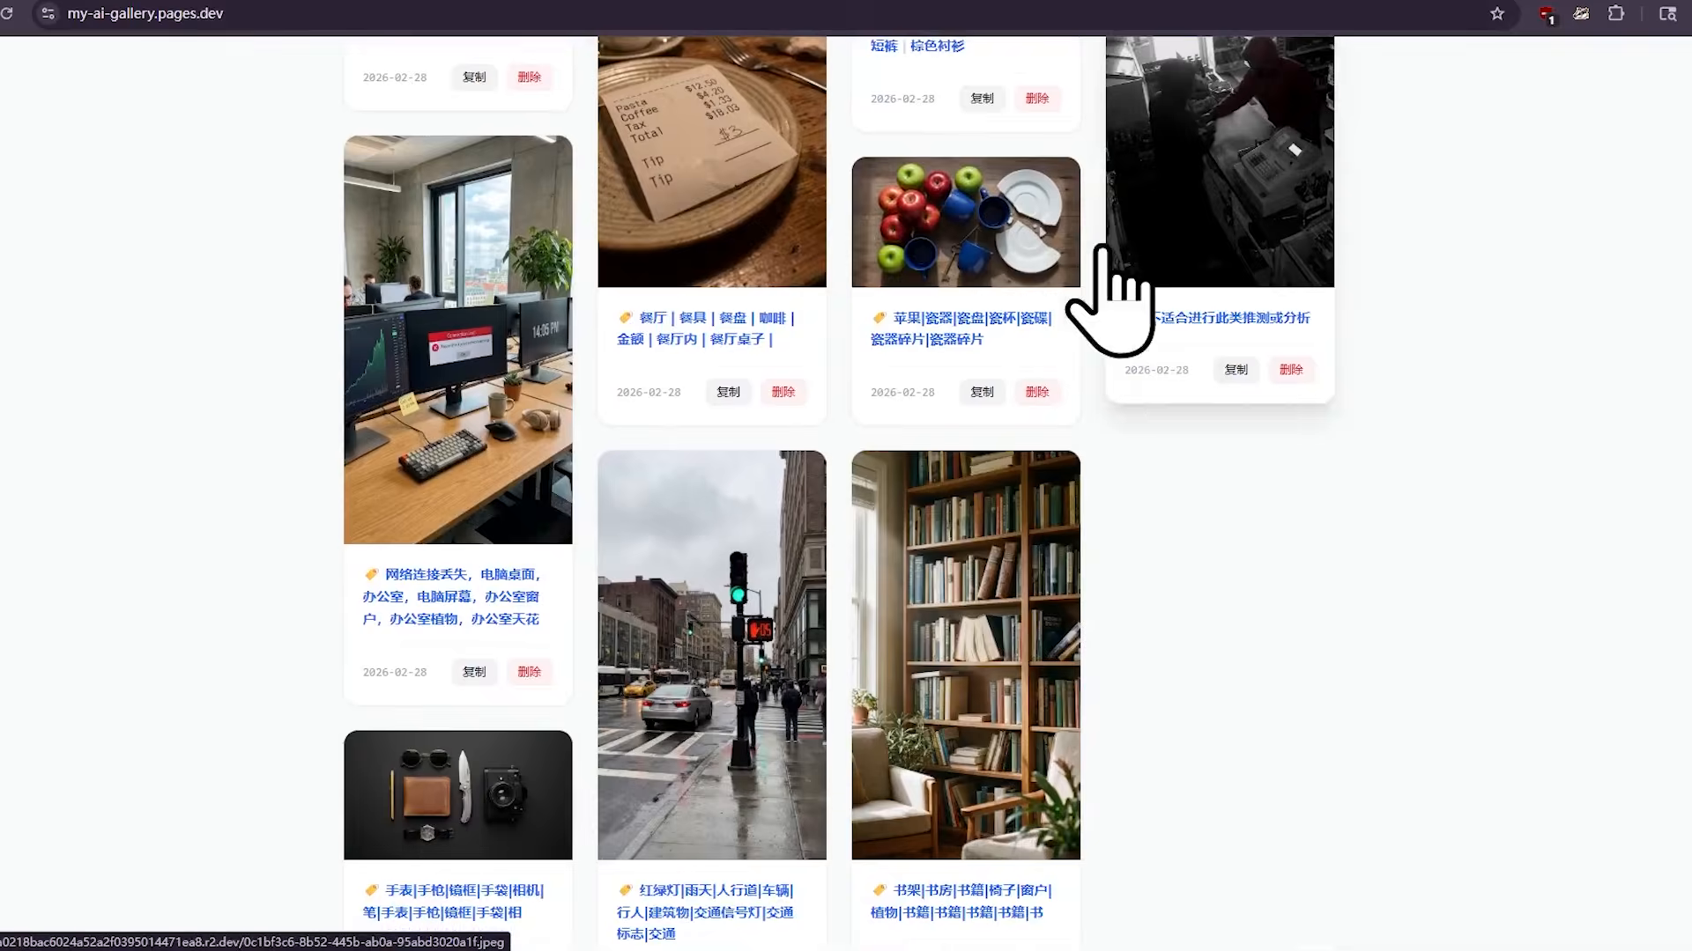
{"action": "left_click", "coordinate": [747, 595]}
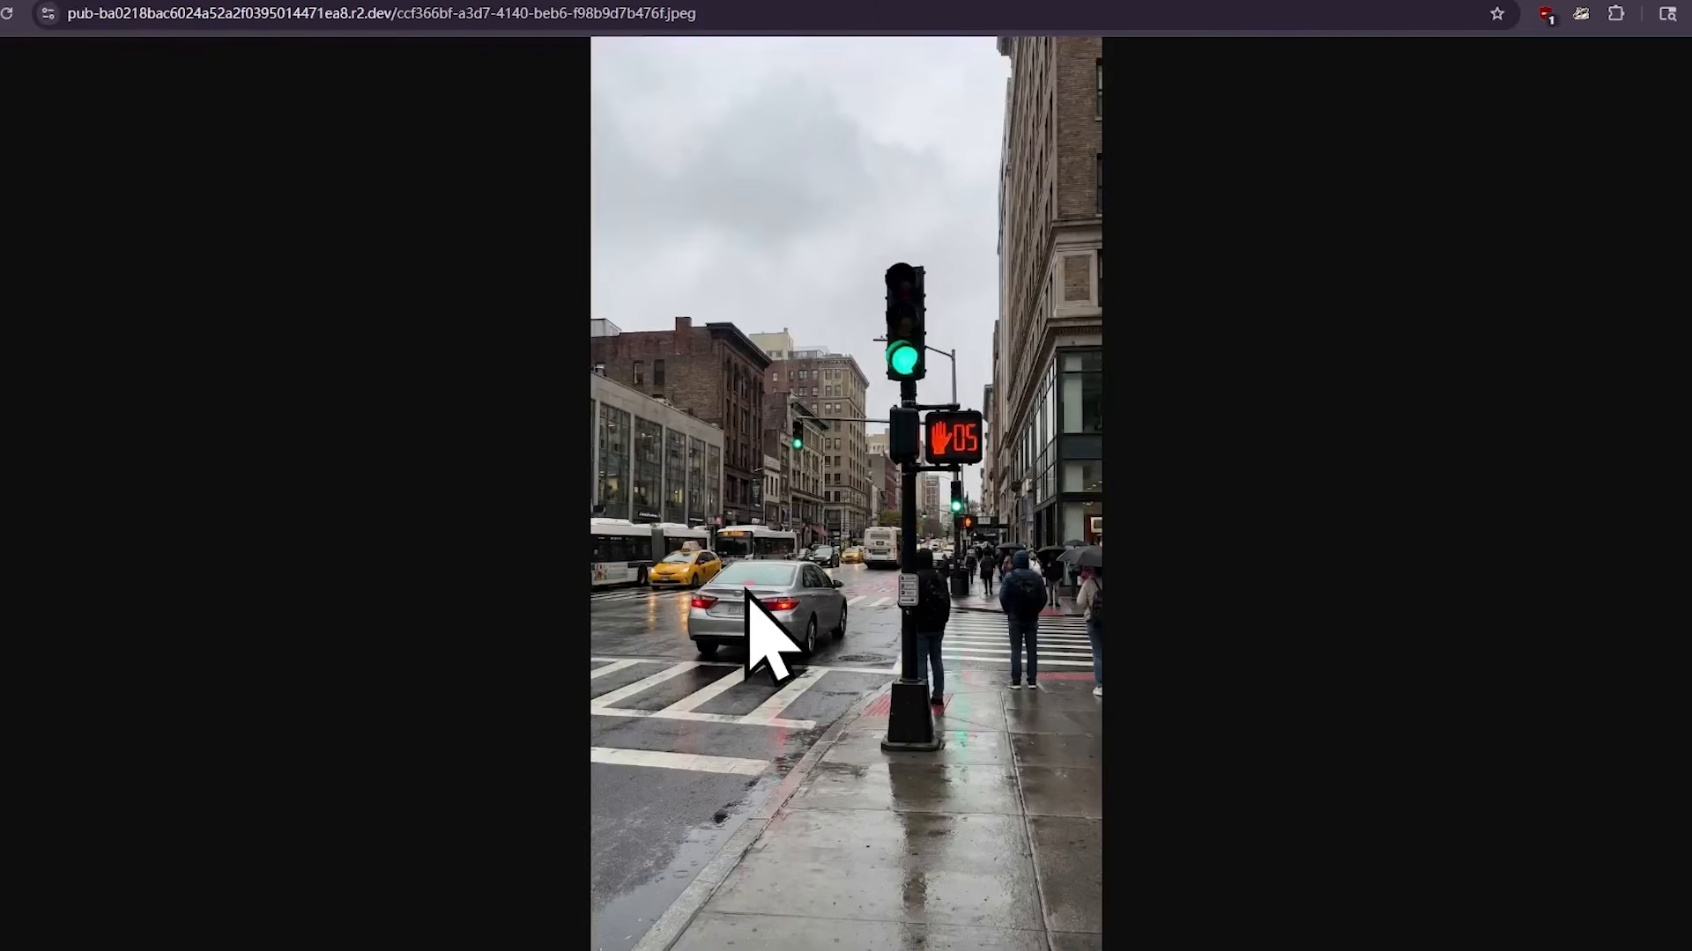
{"action": "left_click", "coordinate": [225, 3]}
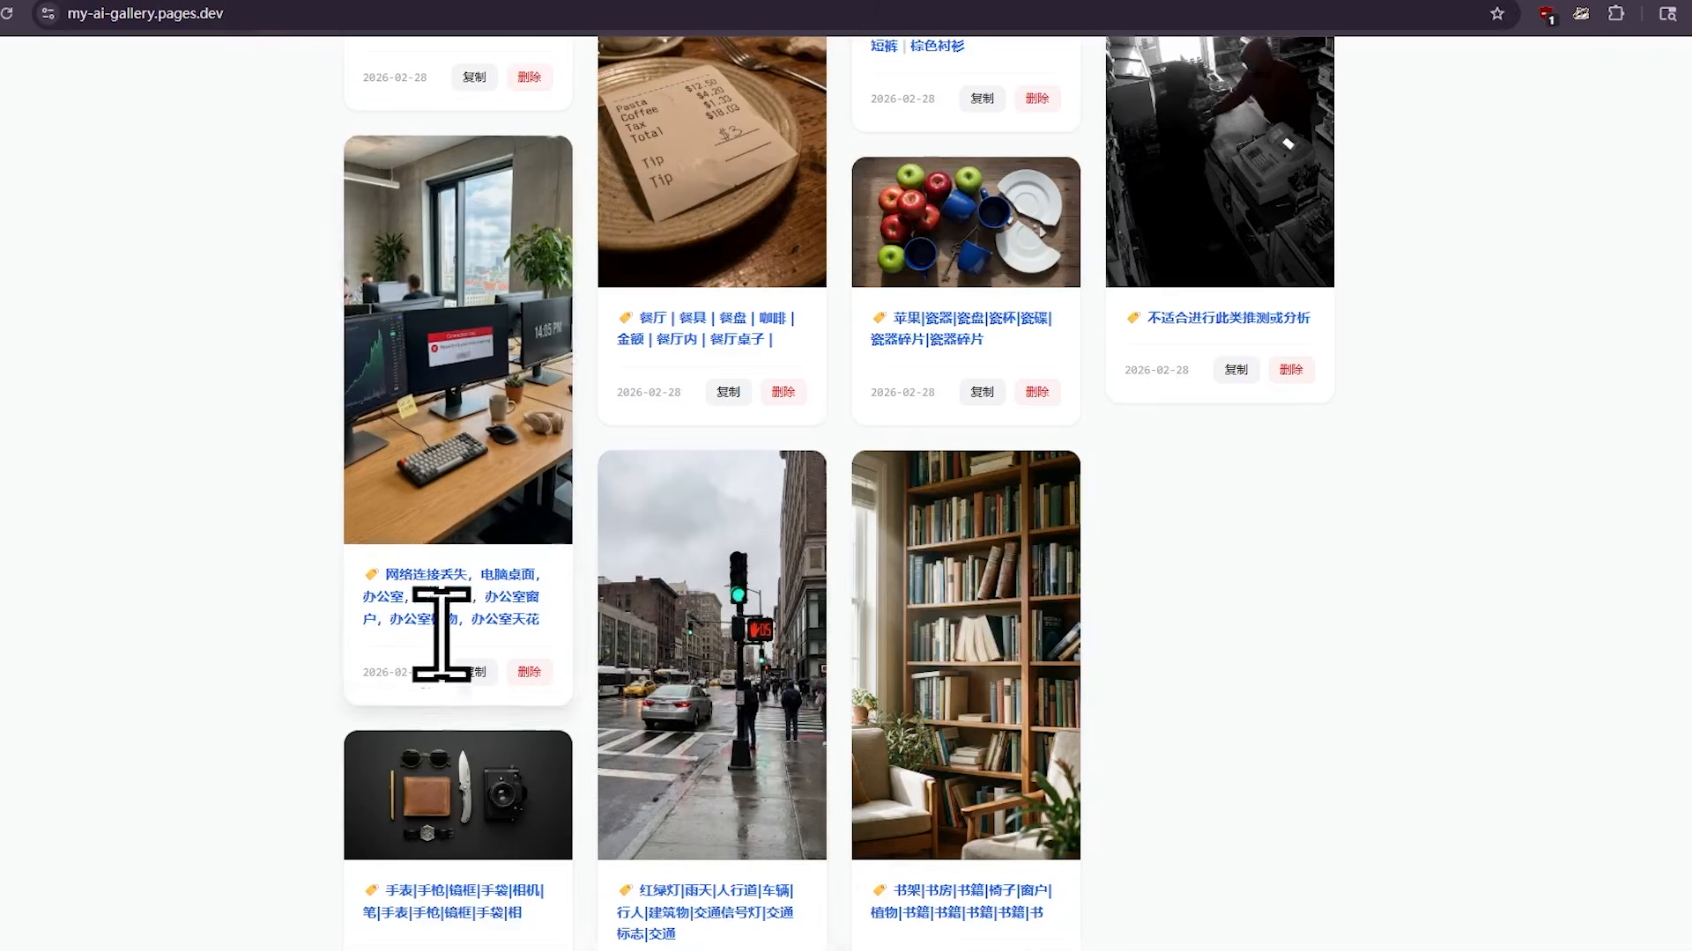
{"action": "left_click", "coordinate": [510, 787]}
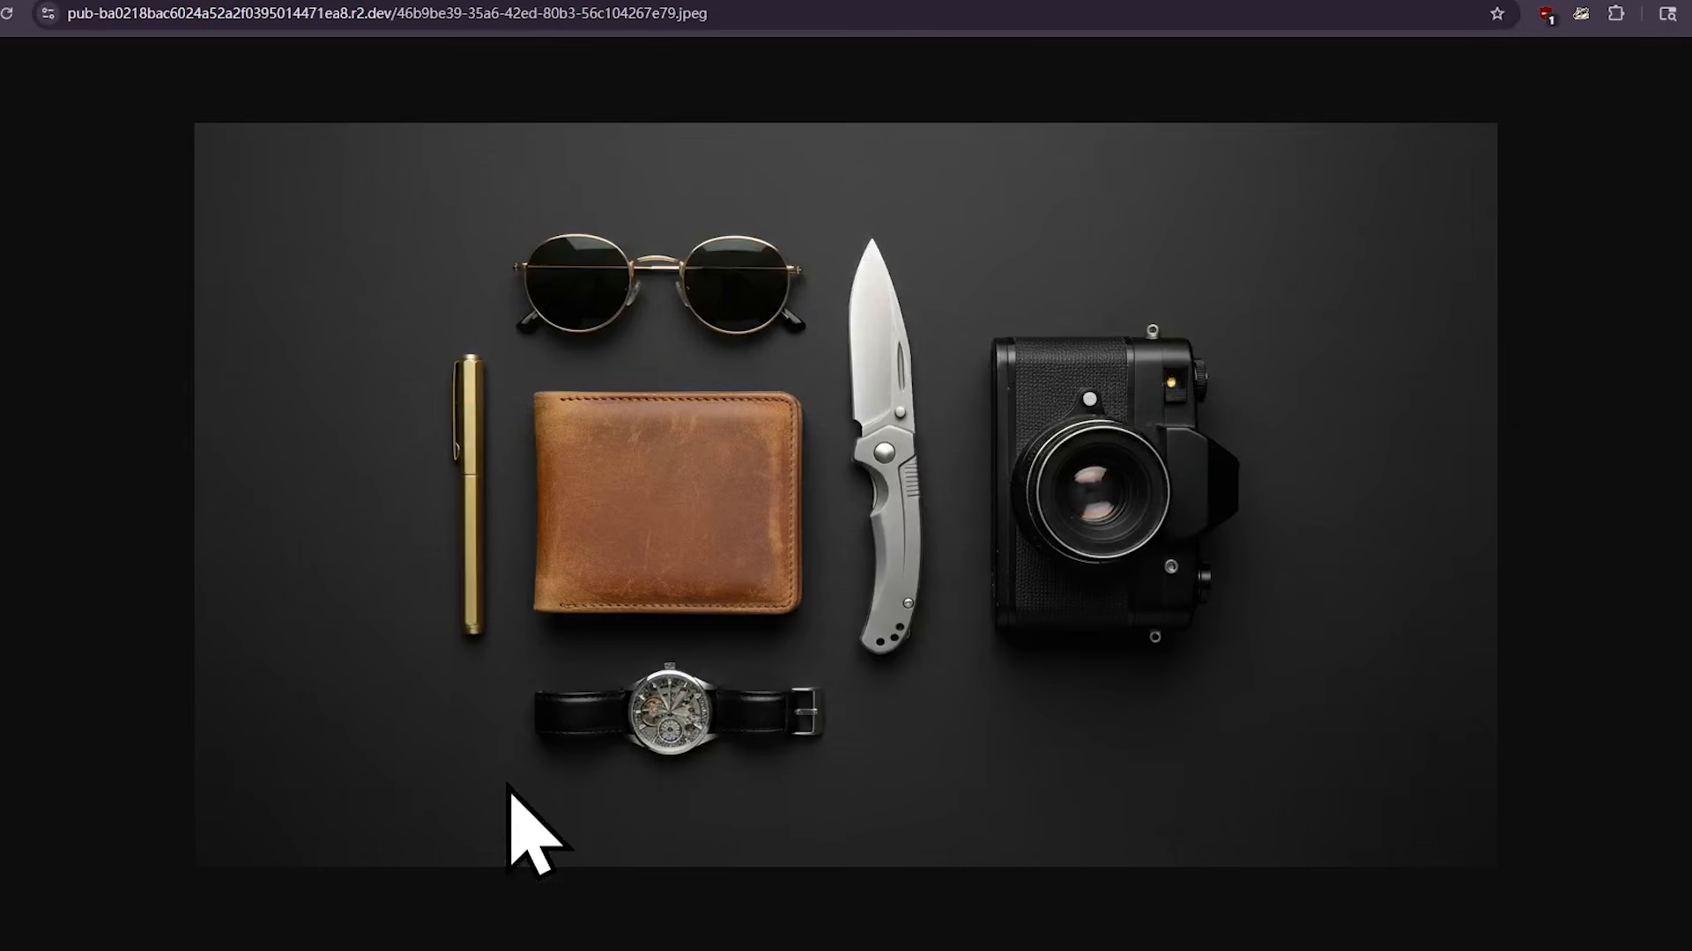
{"action": "left_click", "coordinate": [160, 2]}
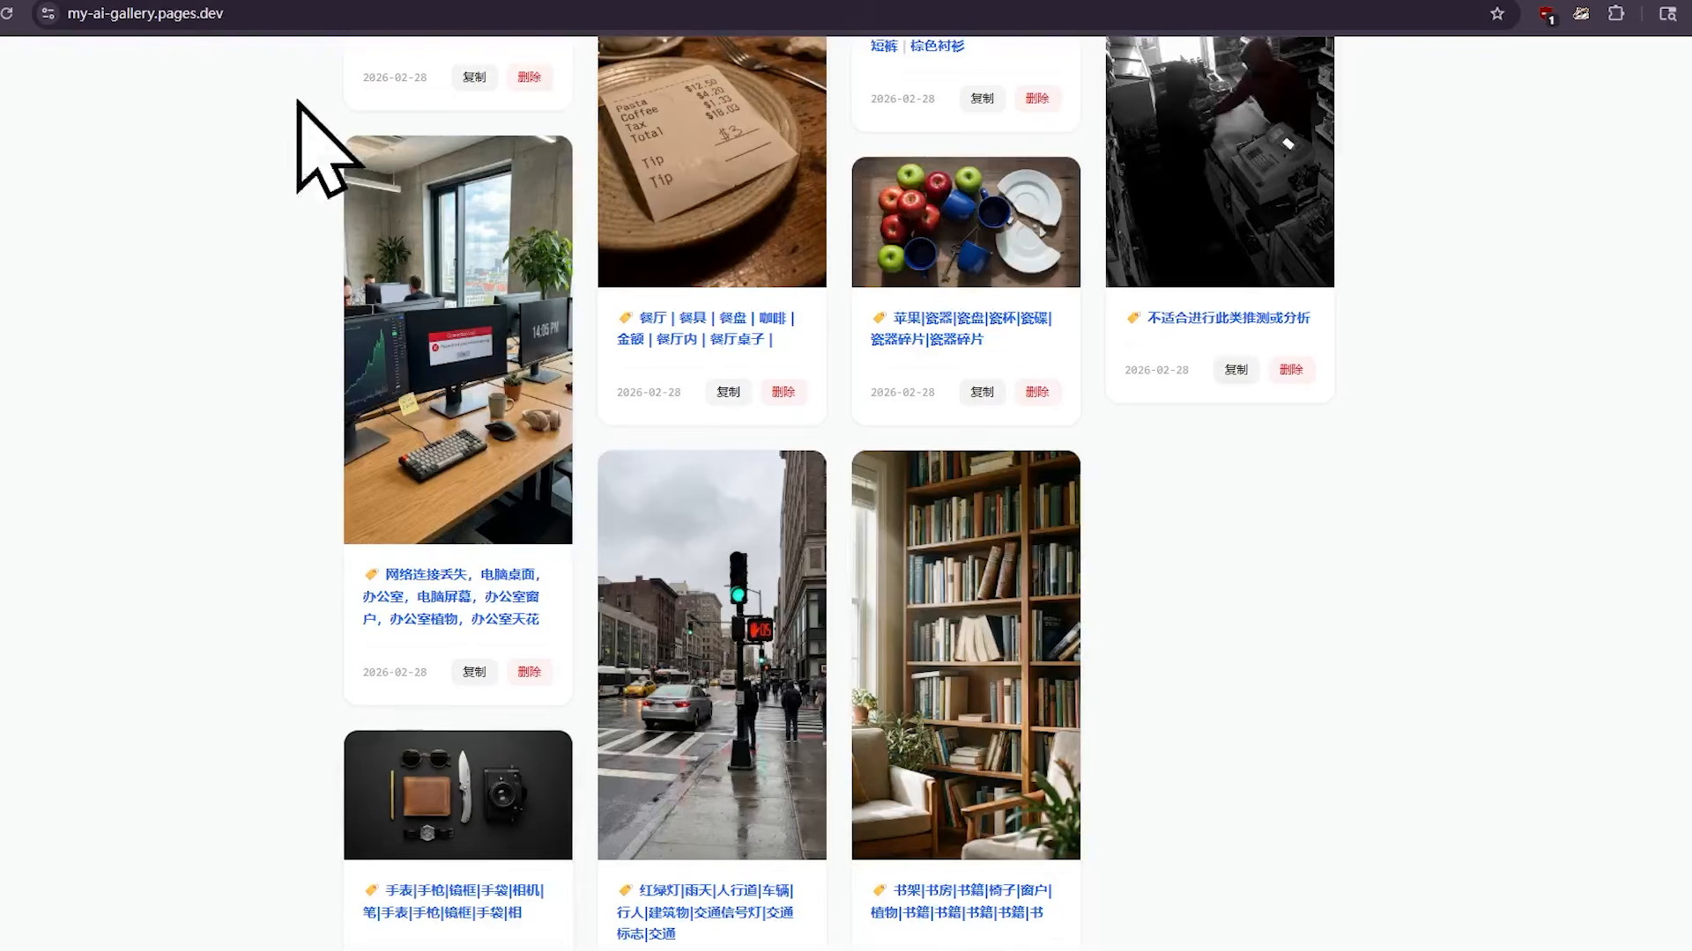
{"action": "scroll", "coordinate": [850, 374], "scroll_direction": "up", "scroll_amount": 4}
{"action": "scroll", "coordinate": [1005, 405], "scroll_direction": "up", "scroll_amount": 12}
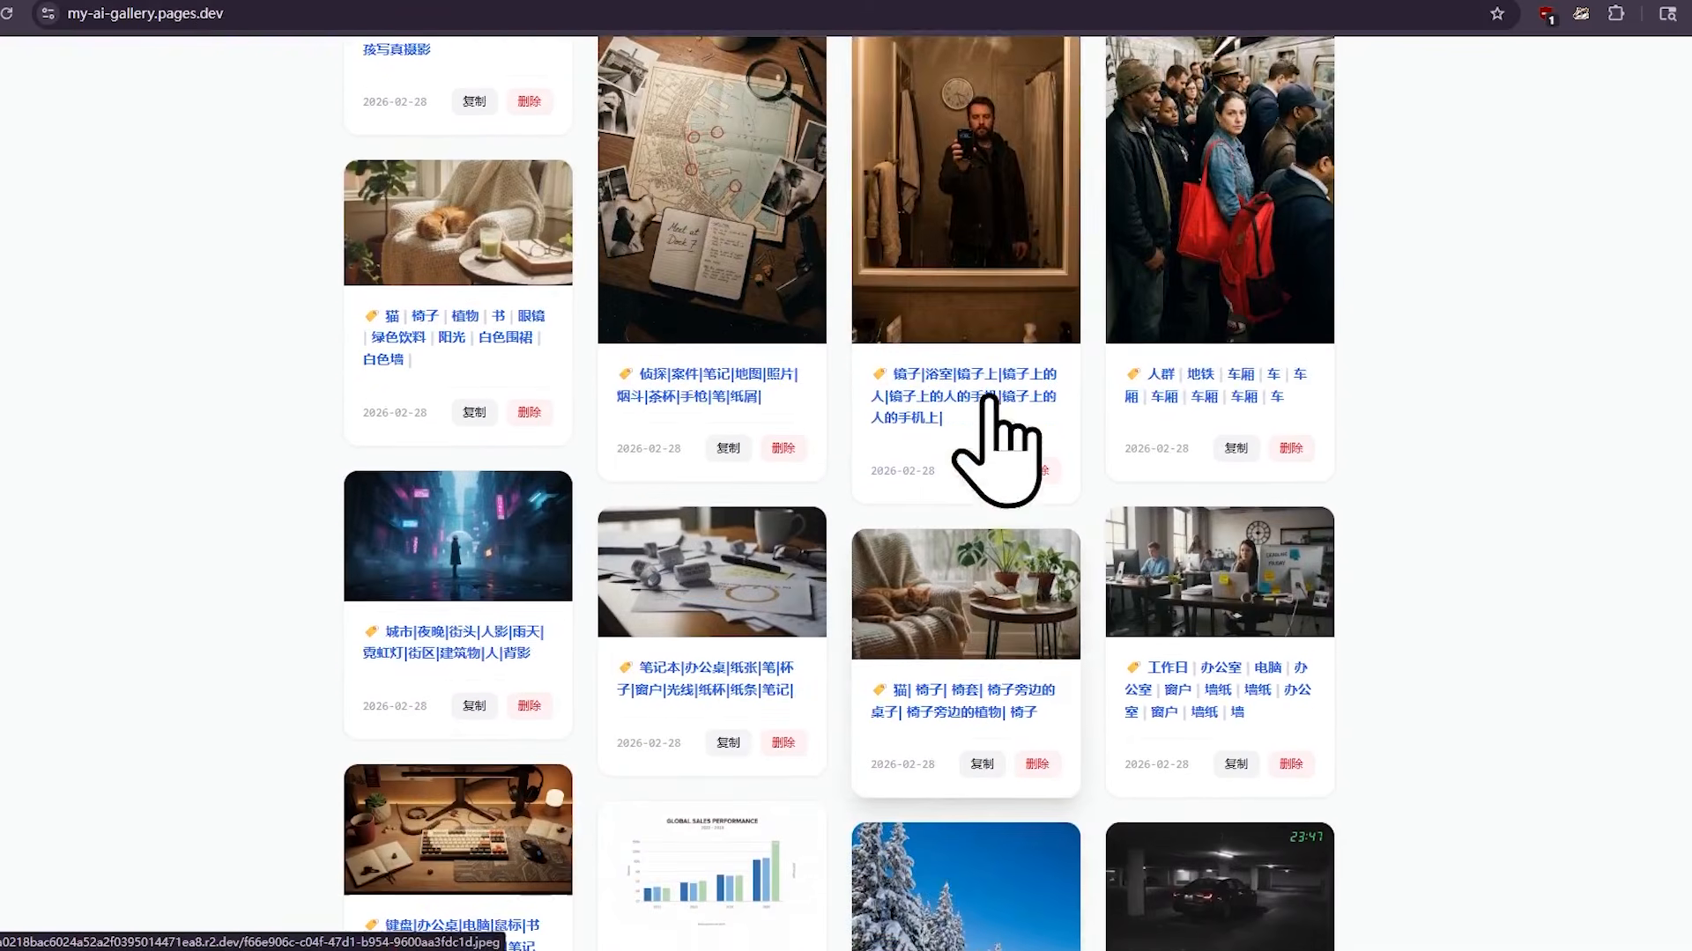
{"action": "scroll", "coordinate": [1127, 331], "scroll_direction": "up", "scroll_amount": 1}
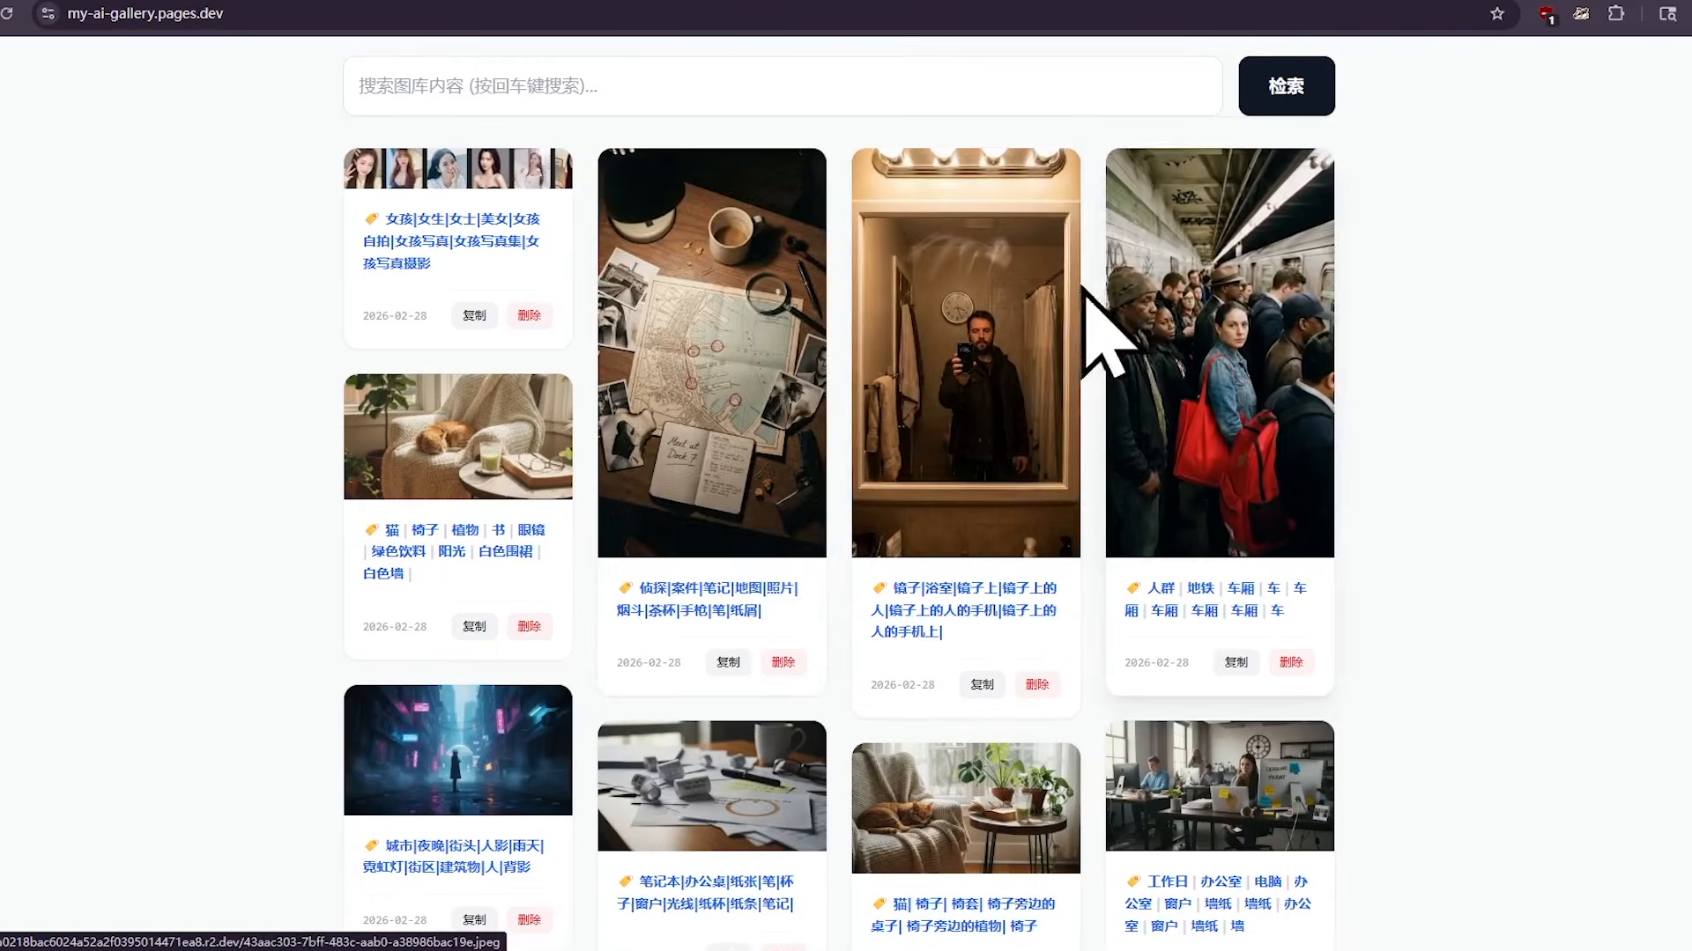
{"action": "scroll", "coordinate": [790, 377], "scroll_direction": "down", "scroll_amount": 3}
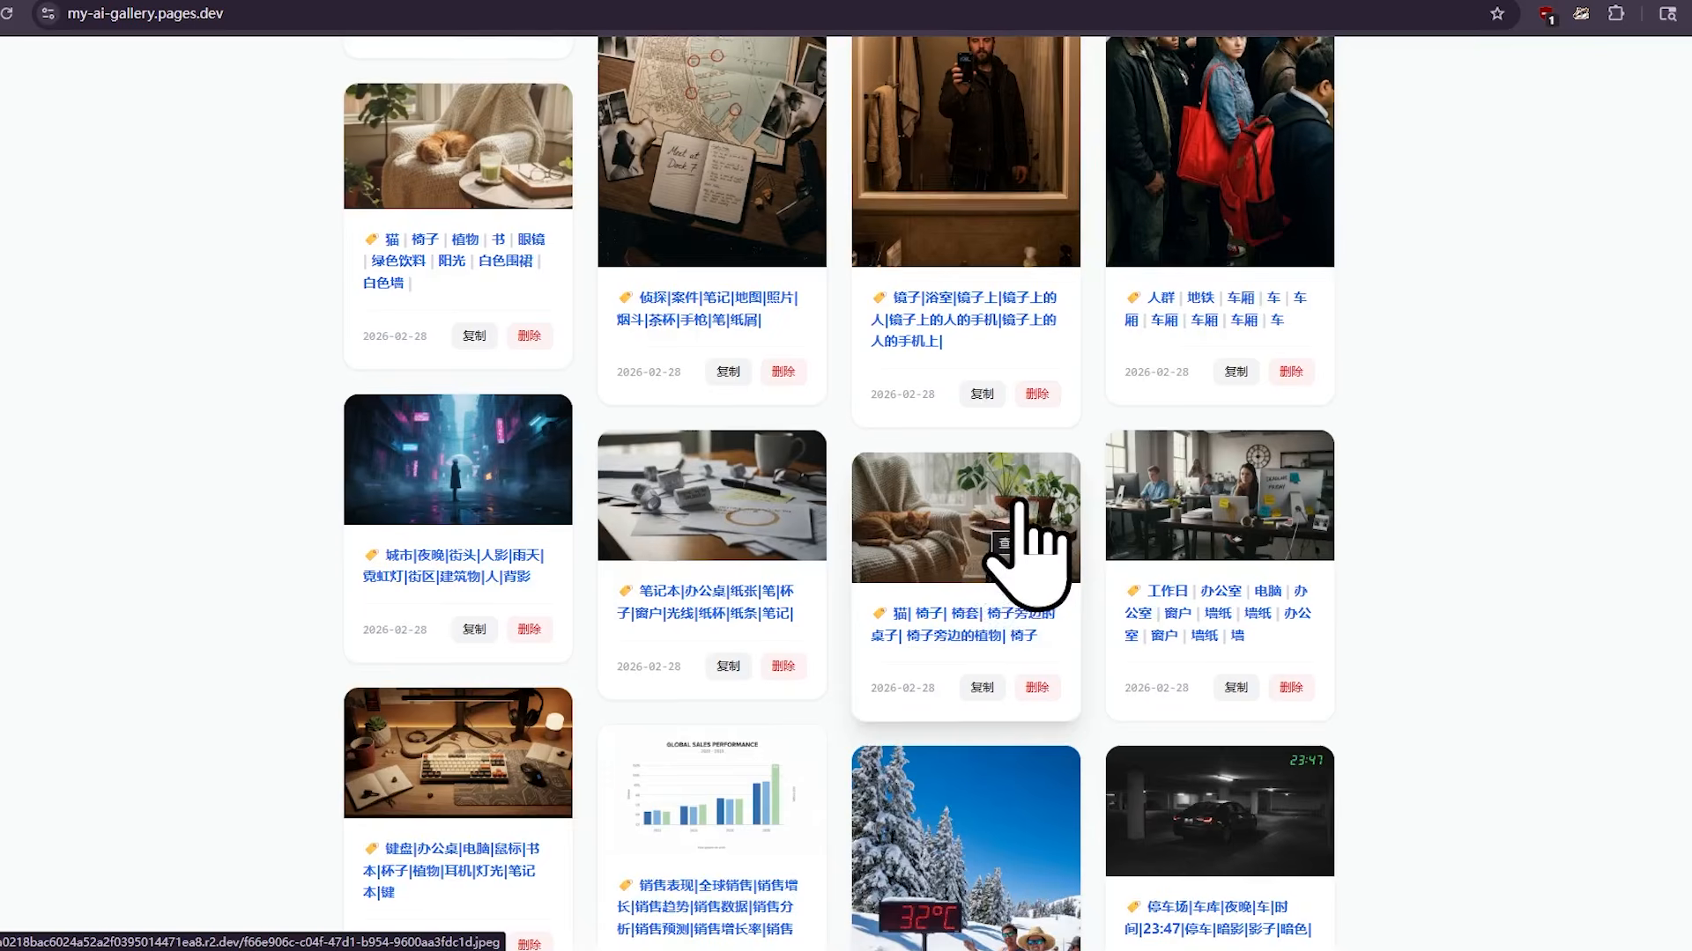
{"action": "scroll", "coordinate": [1021, 529], "scroll_direction": "up", "scroll_amount": 7}
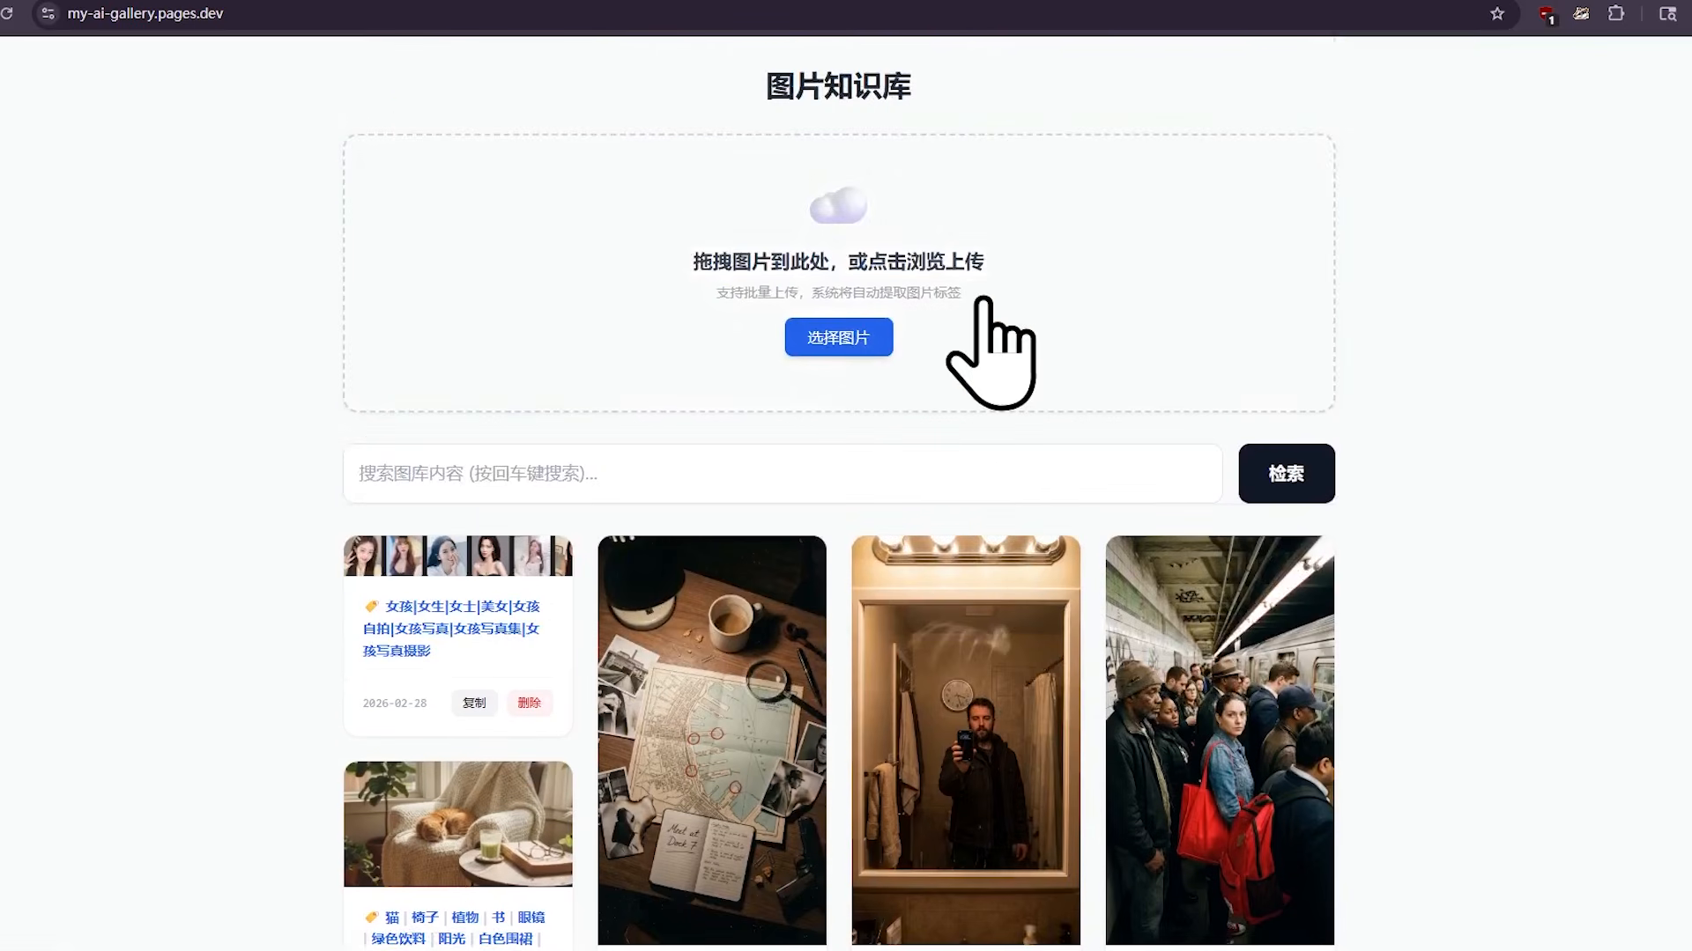